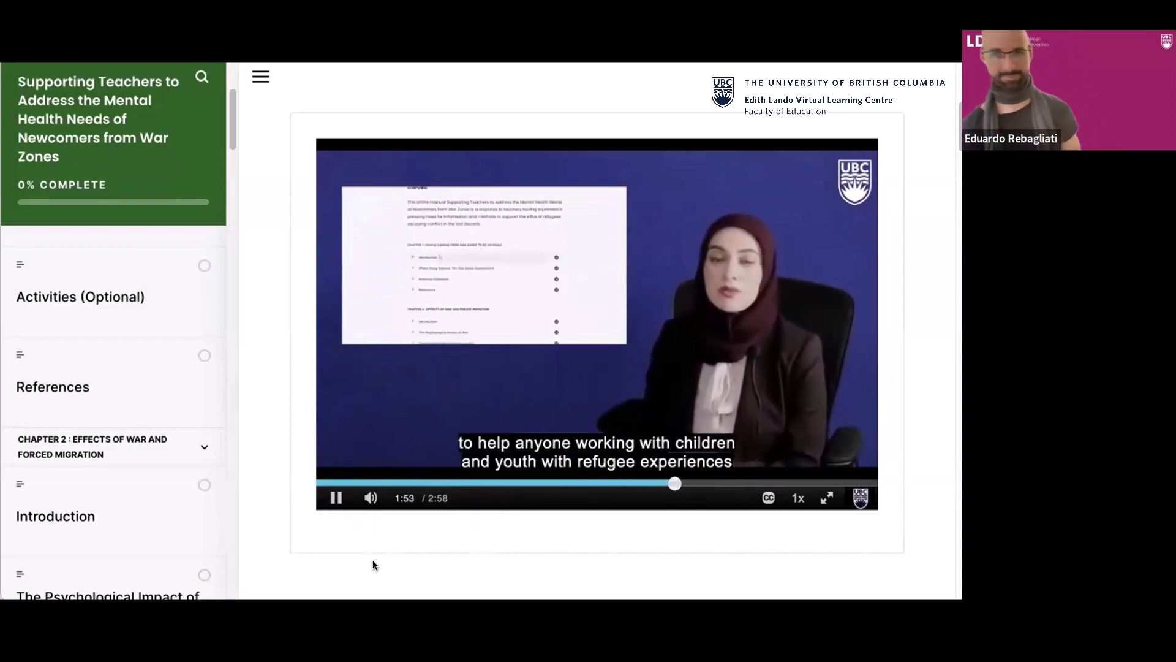
Step: Pause the course's introduction video and search Google for "ubc lddi"
click(336, 497)
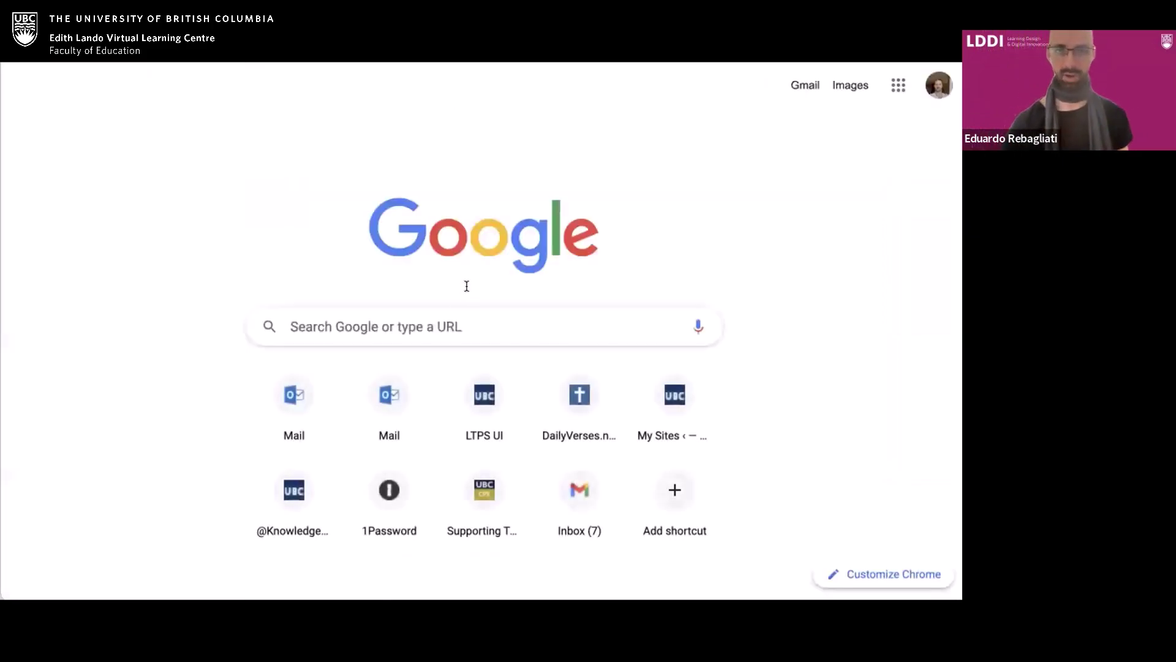
click(467, 313)
text(ubc lddi)
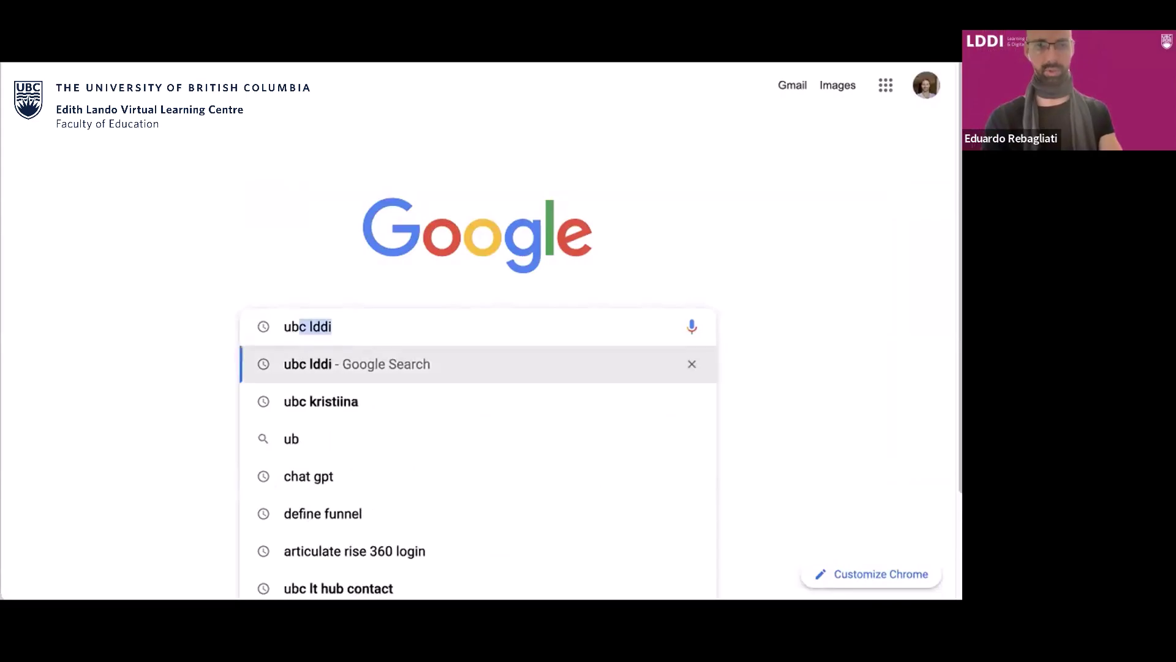
key(Return)
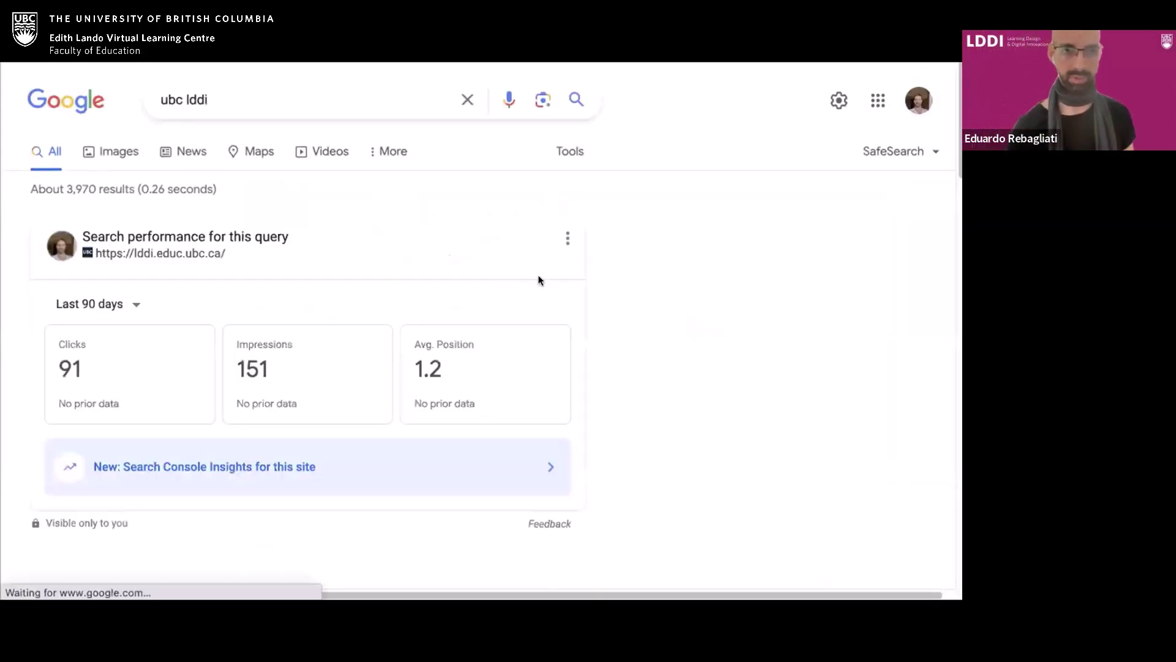
Step: Open the Learning Design & Digital Innovation site from the search results and go to its FoE Studio page
scroll(270, 386, down, 4)
scroll(263, 390, down, 1)
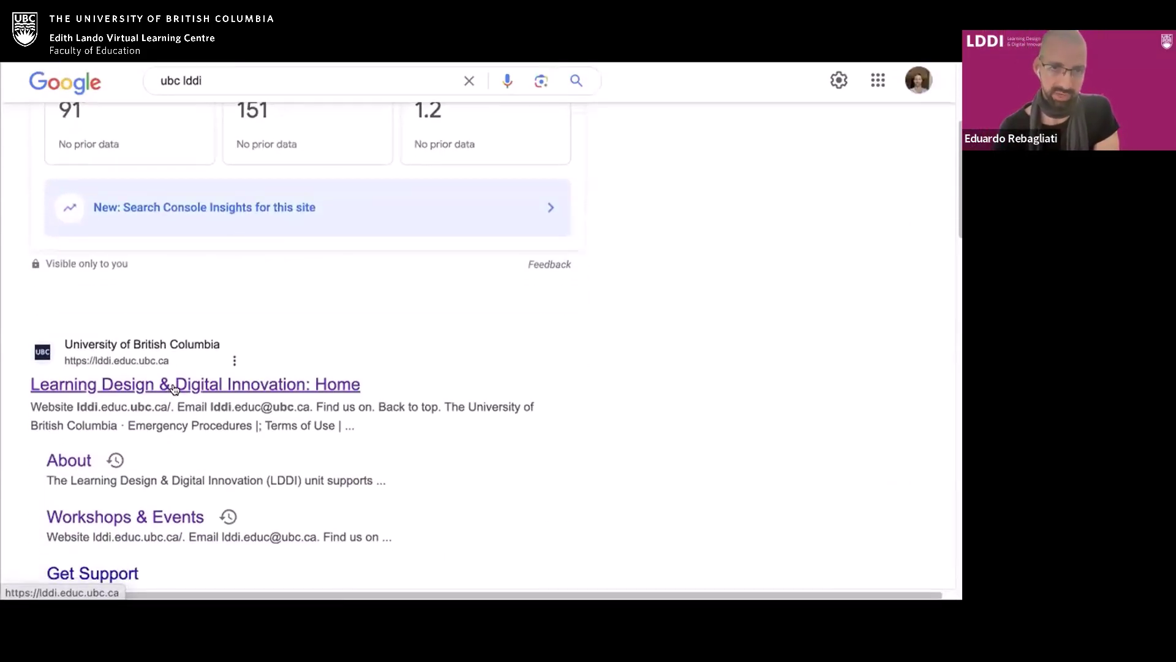
click(175, 385)
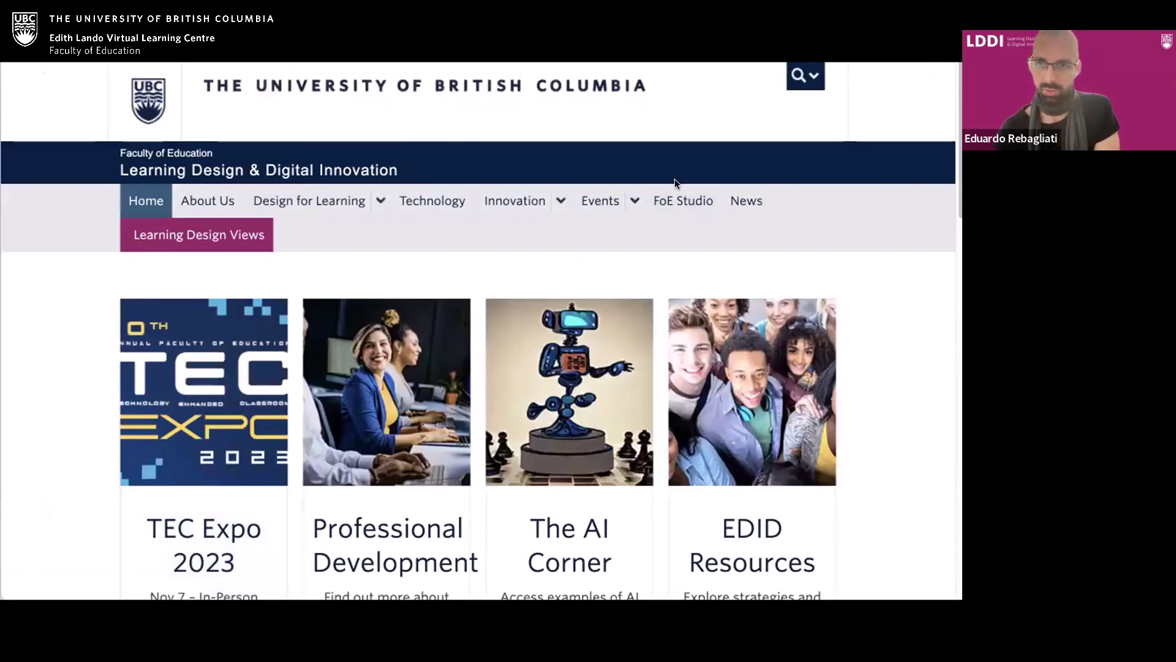
click(669, 203)
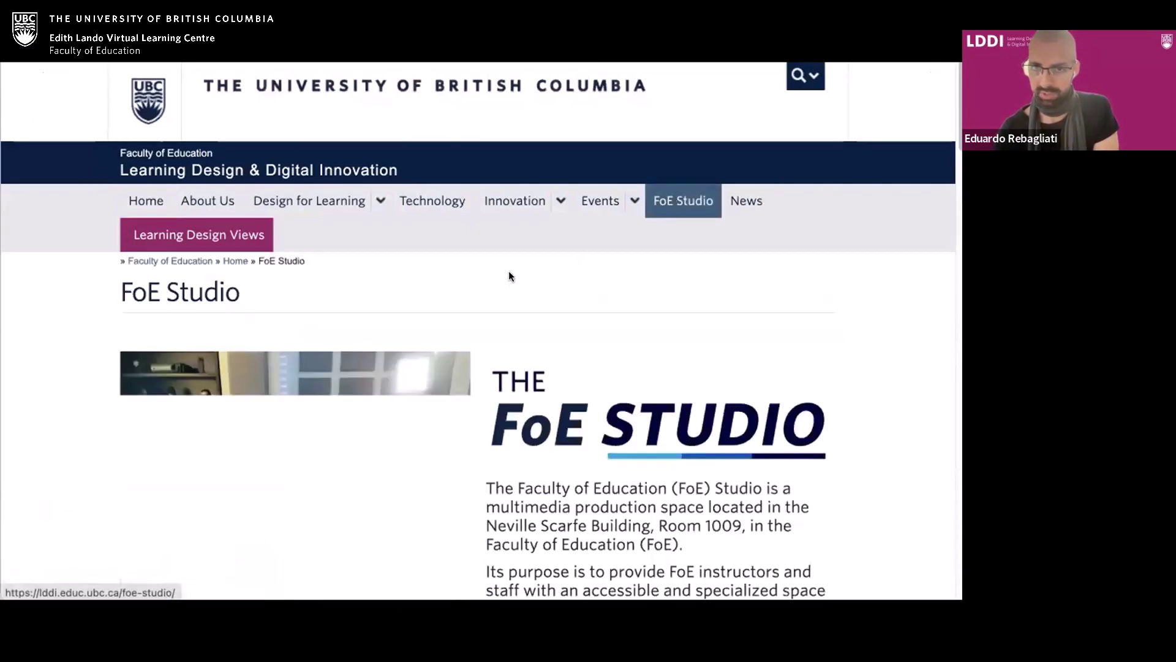
Step: Look over the FoE Studio page's description, its equipment features and the usage section
scroll(533, 328, down, 8)
scroll(605, 335, down, 10)
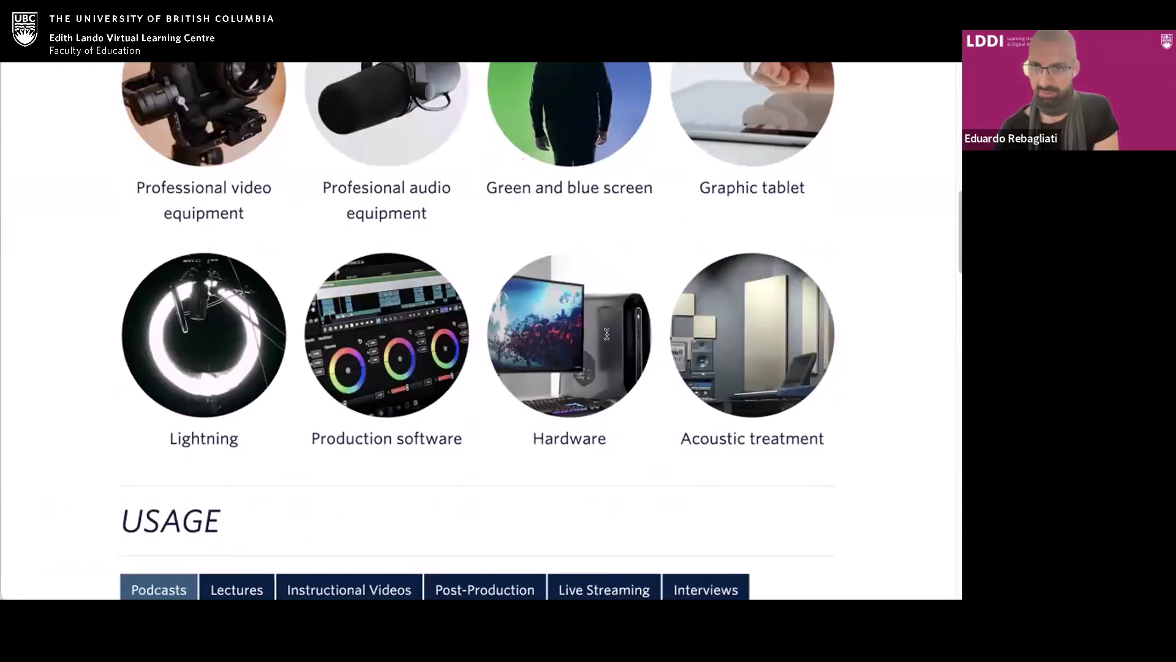
scroll(605, 337, up, 12)
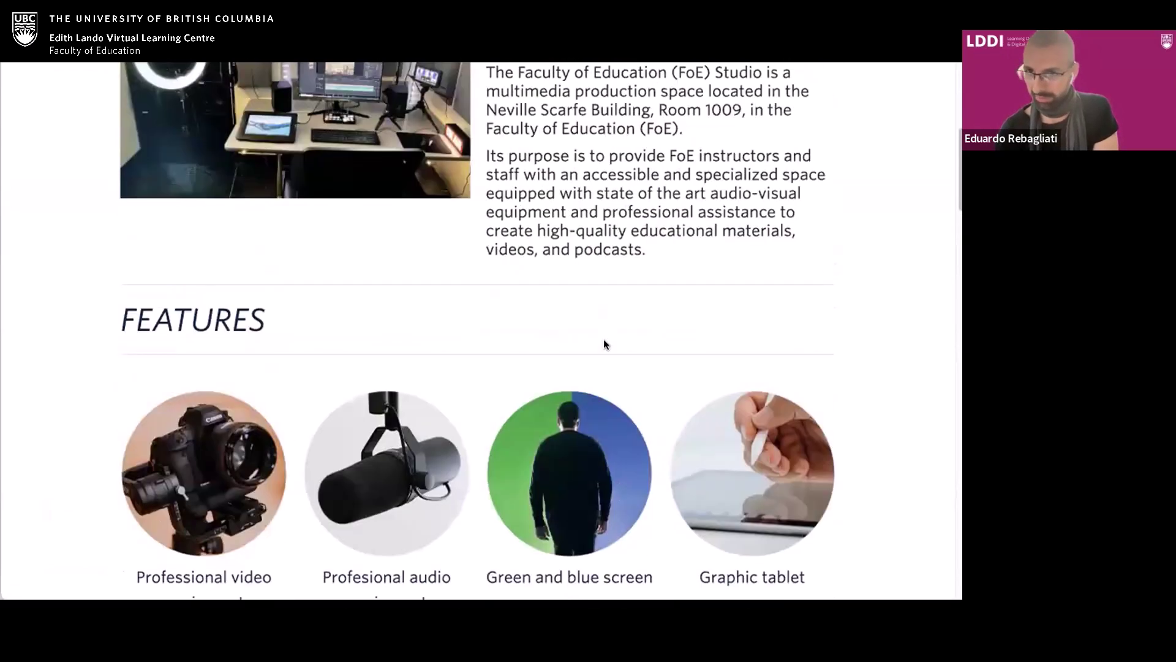
scroll(604, 341, down, 10)
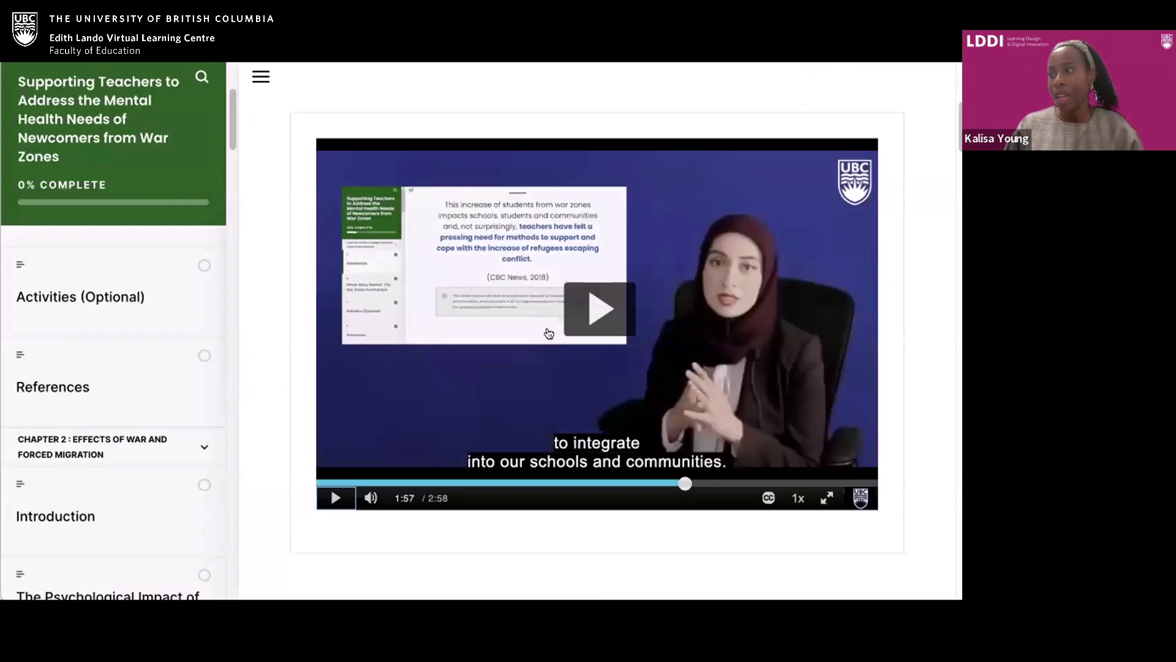
Step: Return to the course and review the Chapter 1 Introduction text, teacher-needs quote, manual note and embedded refugee video
scroll(552, 340, down, 4)
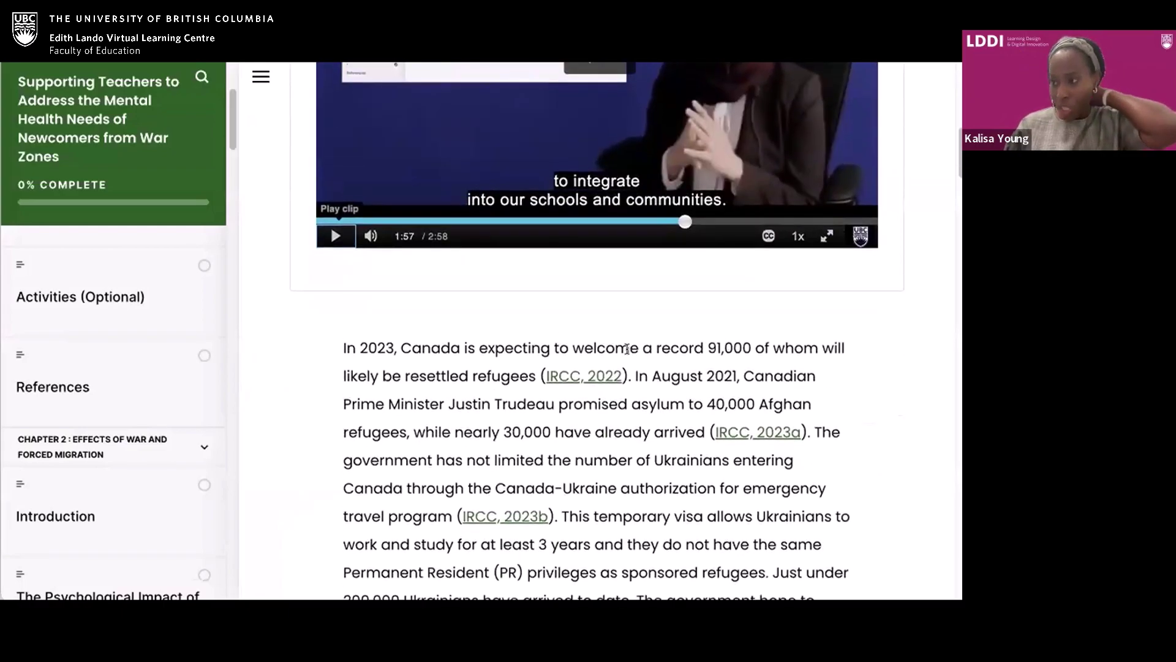
scroll(552, 341, down, 2)
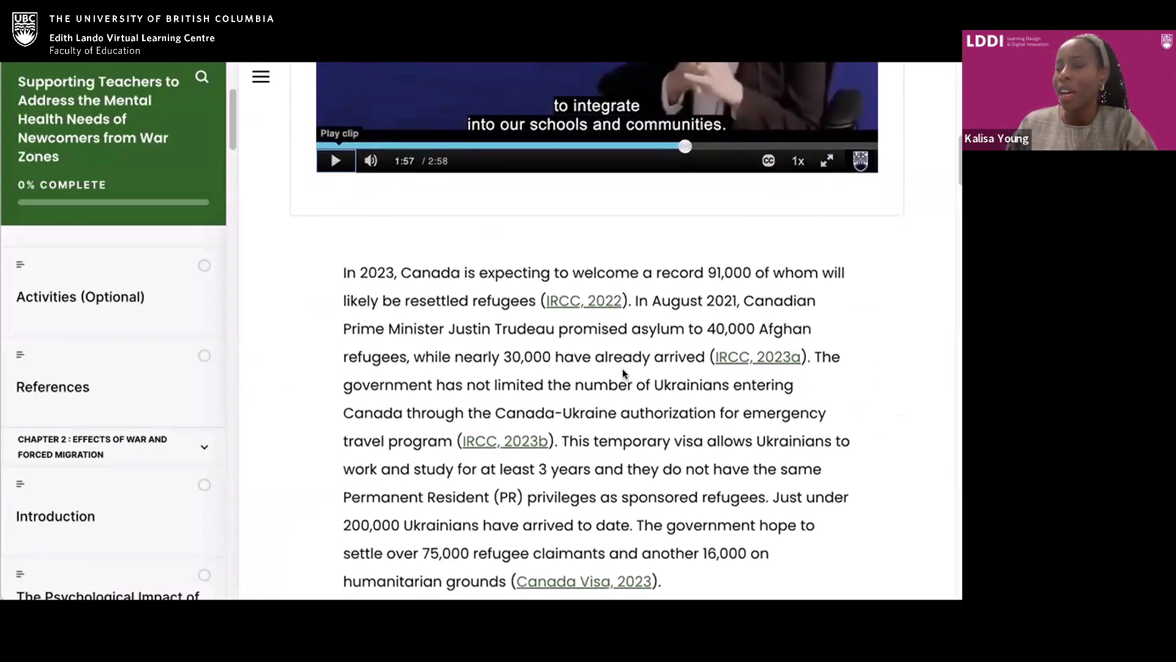
scroll(624, 362, down, 2)
scroll(631, 376, down, 2)
scroll(633, 379, down, 10)
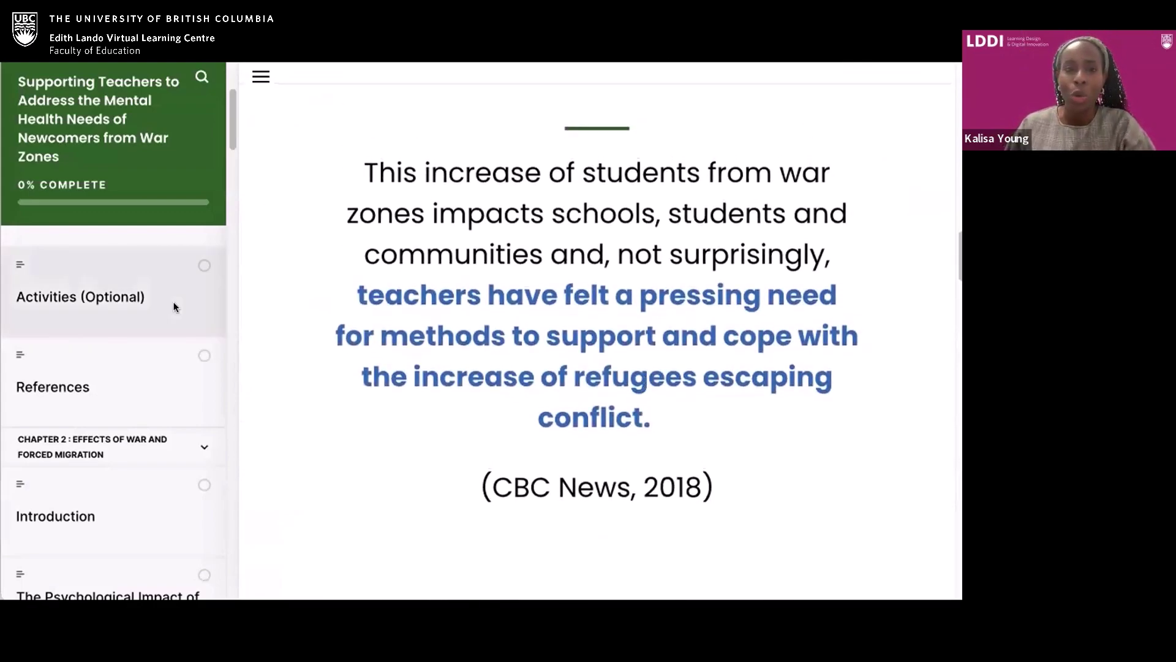
scroll(766, 340, down, 1)
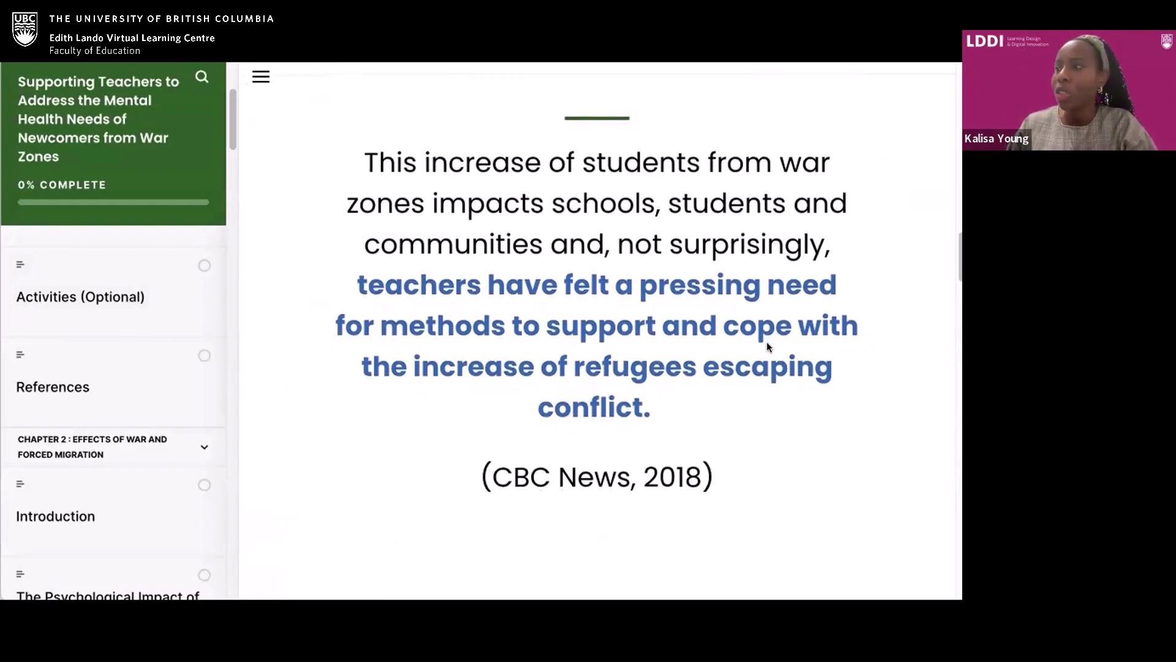
scroll(768, 343, down, 8)
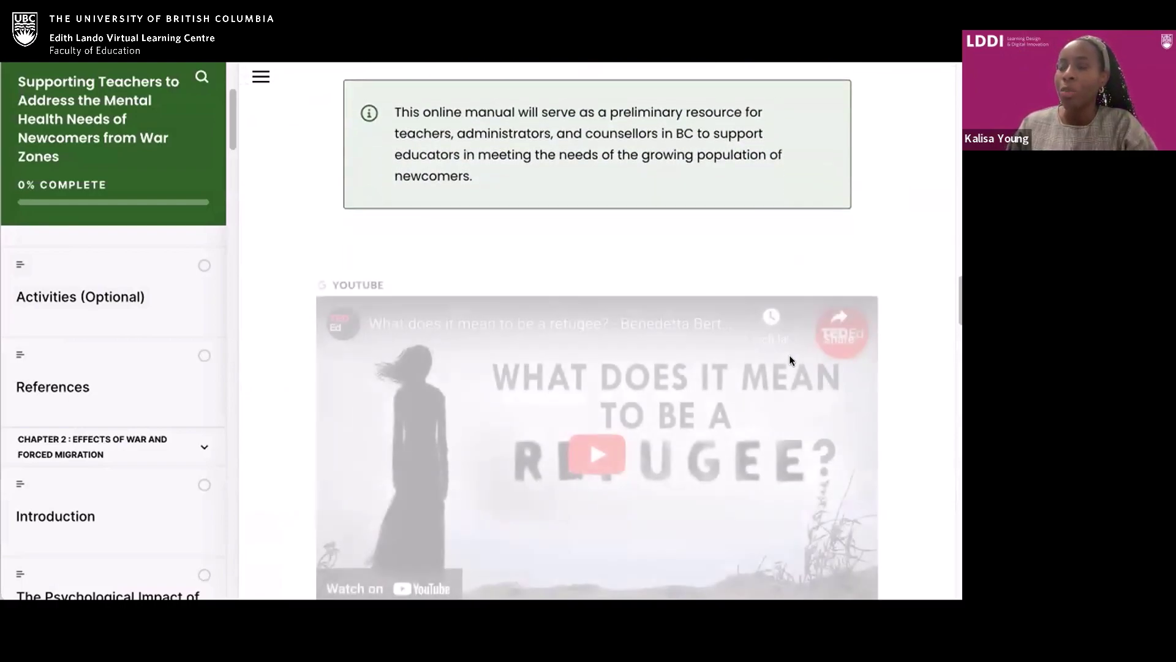
scroll(790, 364, down, 3)
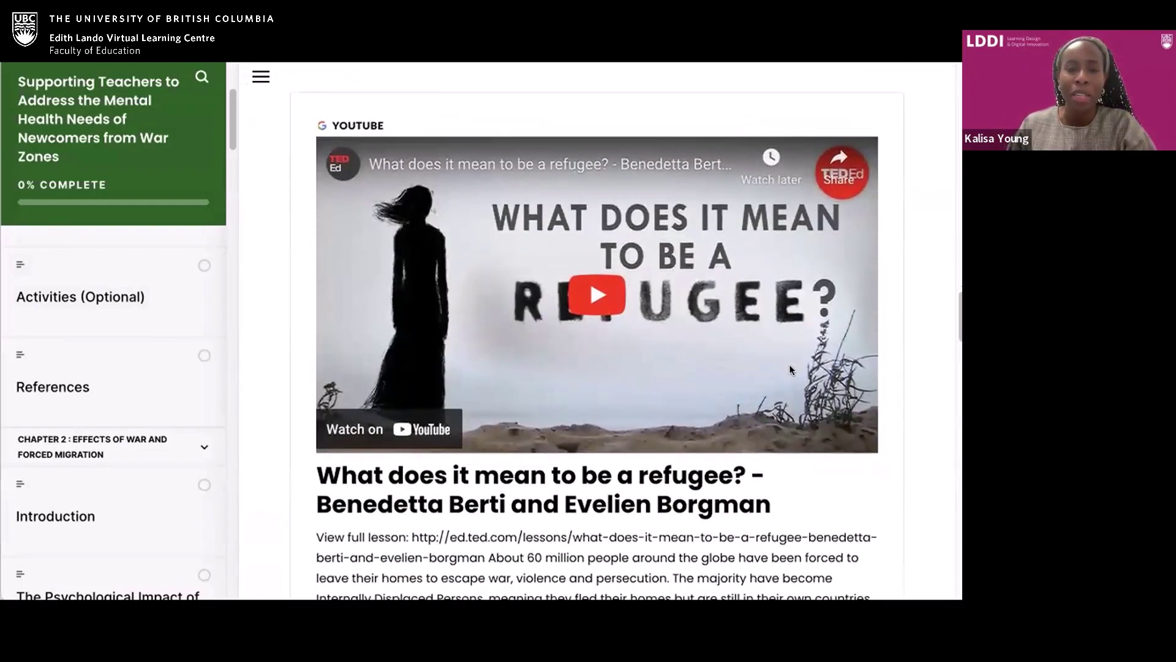
scroll(750, 366, down, 4)
scroll(754, 371, down, 7)
scroll(758, 377, down, 9)
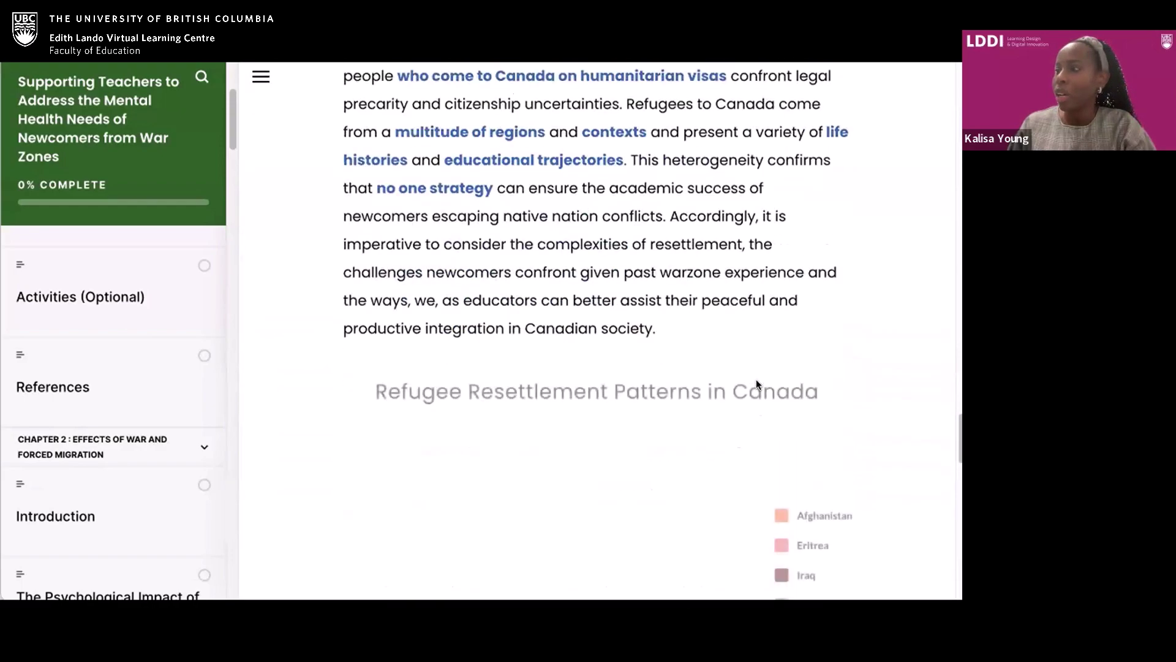
Step: Examine the Refugee Resettlement Patterns in Canada pie chart and the statistics text below it
scroll(756, 380, down, 4)
scroll(756, 377, down, 1)
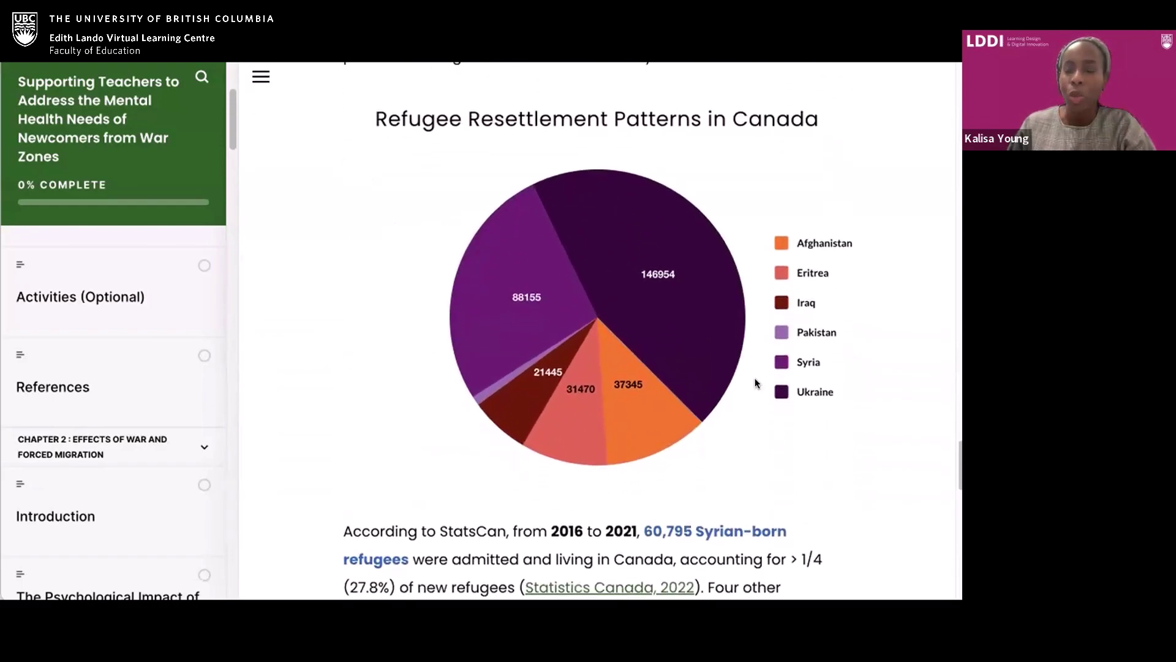
scroll(771, 384, down, 1)
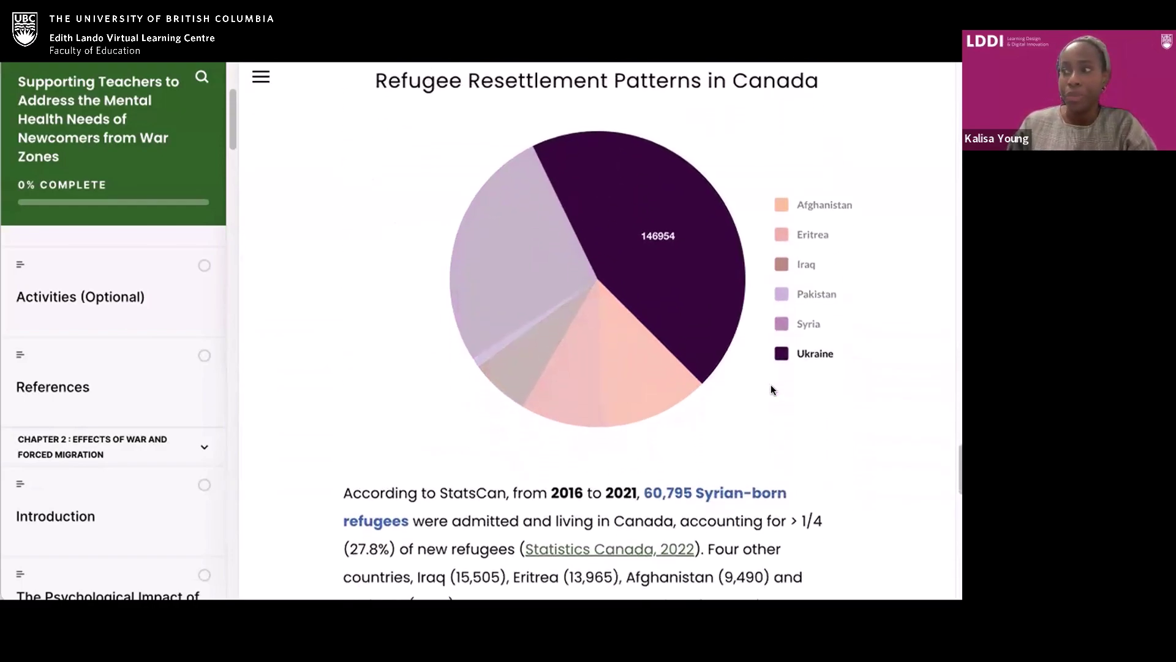
scroll(771, 389, down, 5)
scroll(772, 395, up, 5)
scroll(775, 397, up, 1)
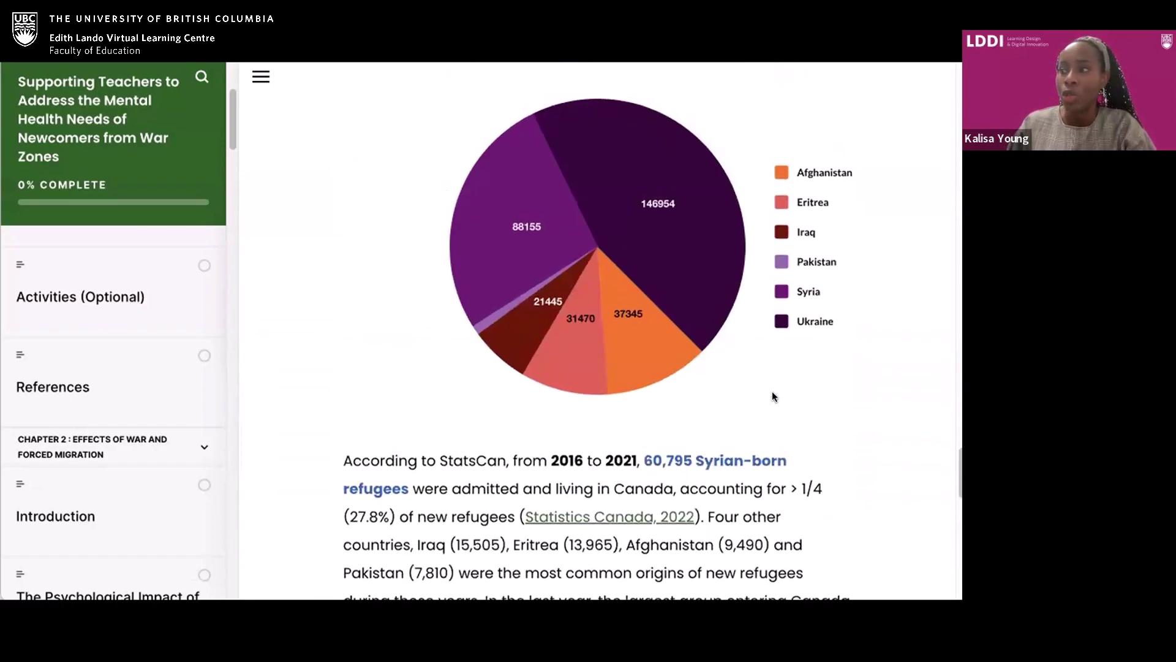
Step: Read the rest of the Introduction lesson through the closing quote about Ukrainians residing in the province
scroll(772, 396, down, 11)
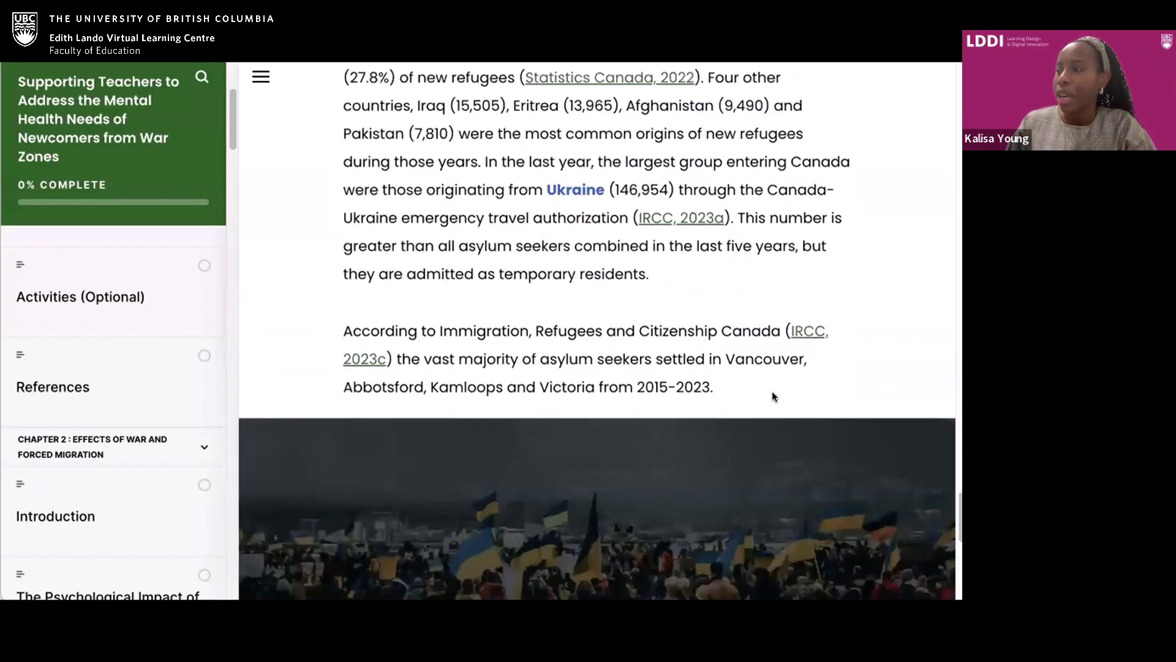
scroll(773, 397, down, 3)
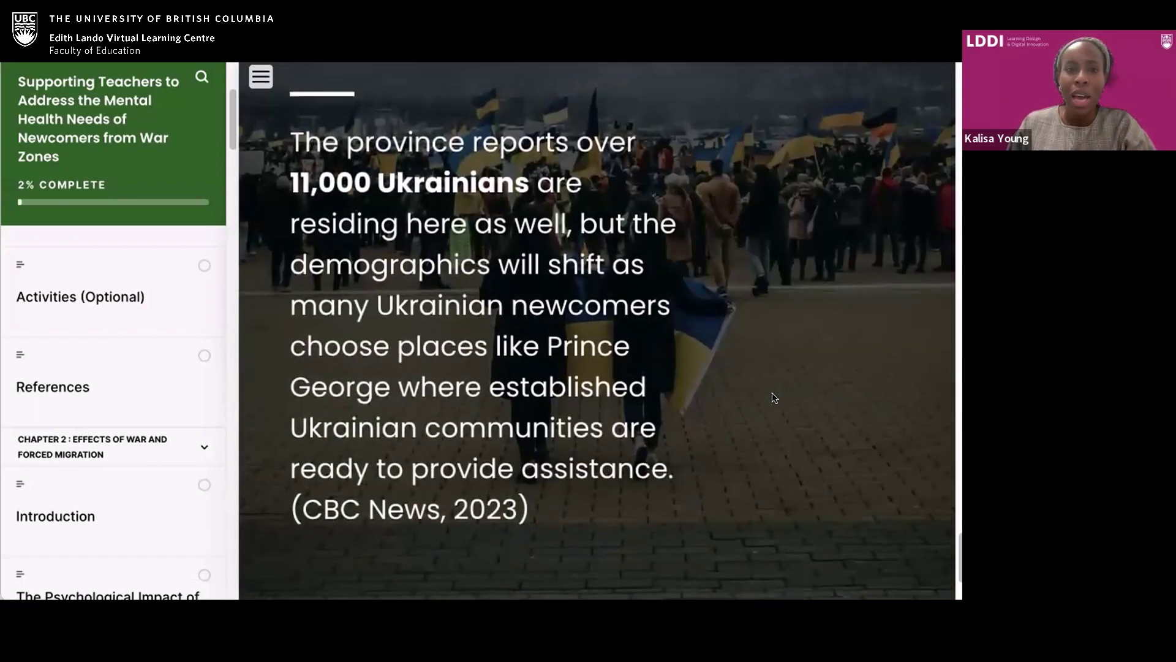
scroll(772, 397, down, 3)
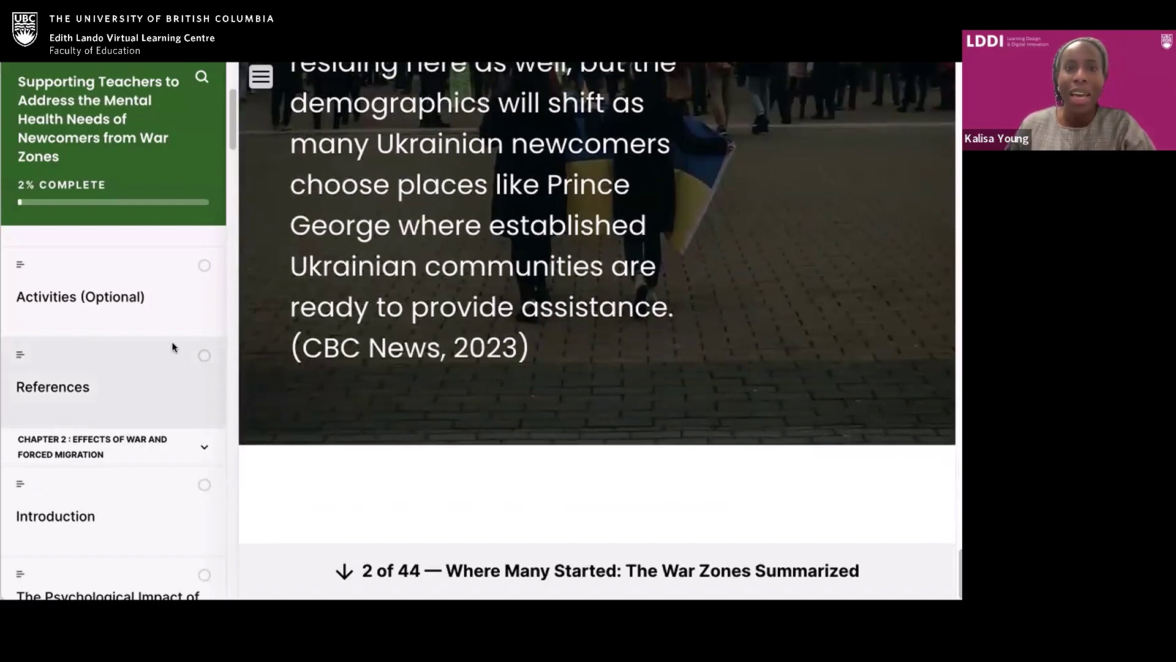
Step: Open the lesson "Where Many Started: The War Zones Summarized" and read its opening text and Syria summary
scroll(178, 334, down, 2)
scroll(174, 337, up, 5)
click(145, 441)
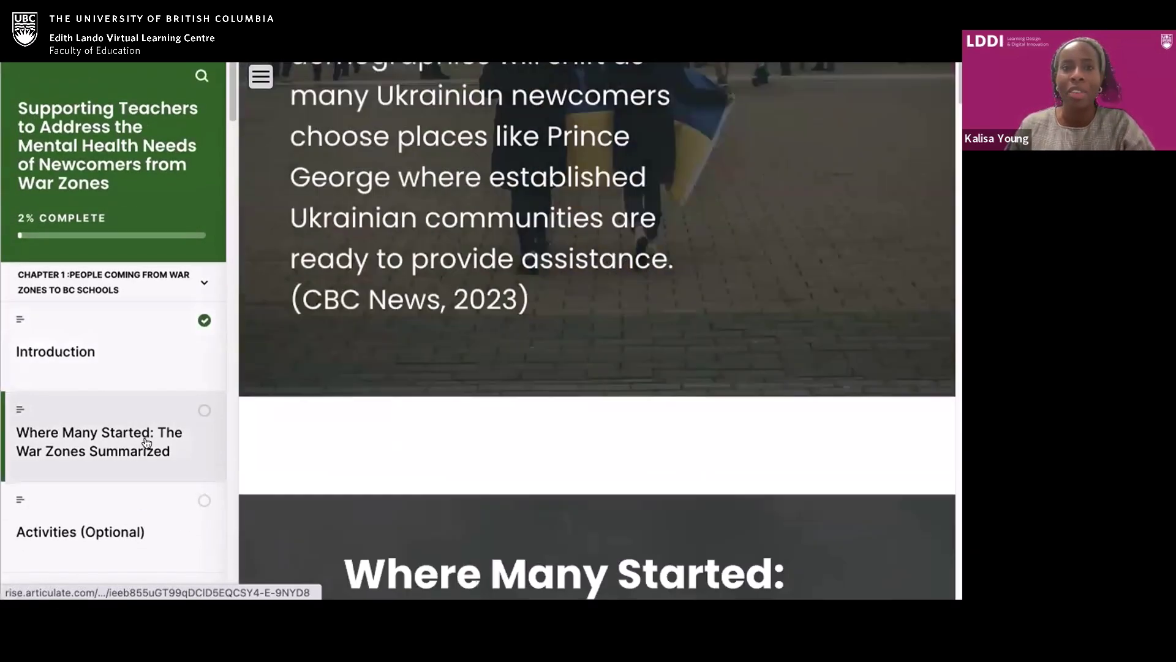
scroll(775, 383, down, 3)
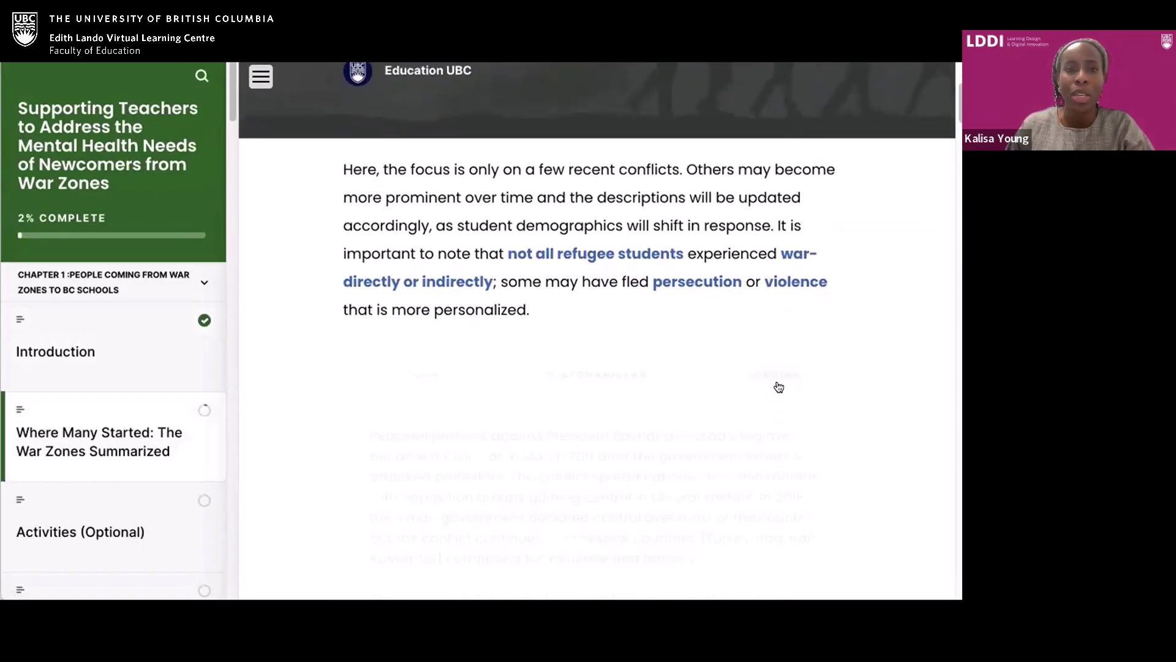
scroll(780, 386, down, 3)
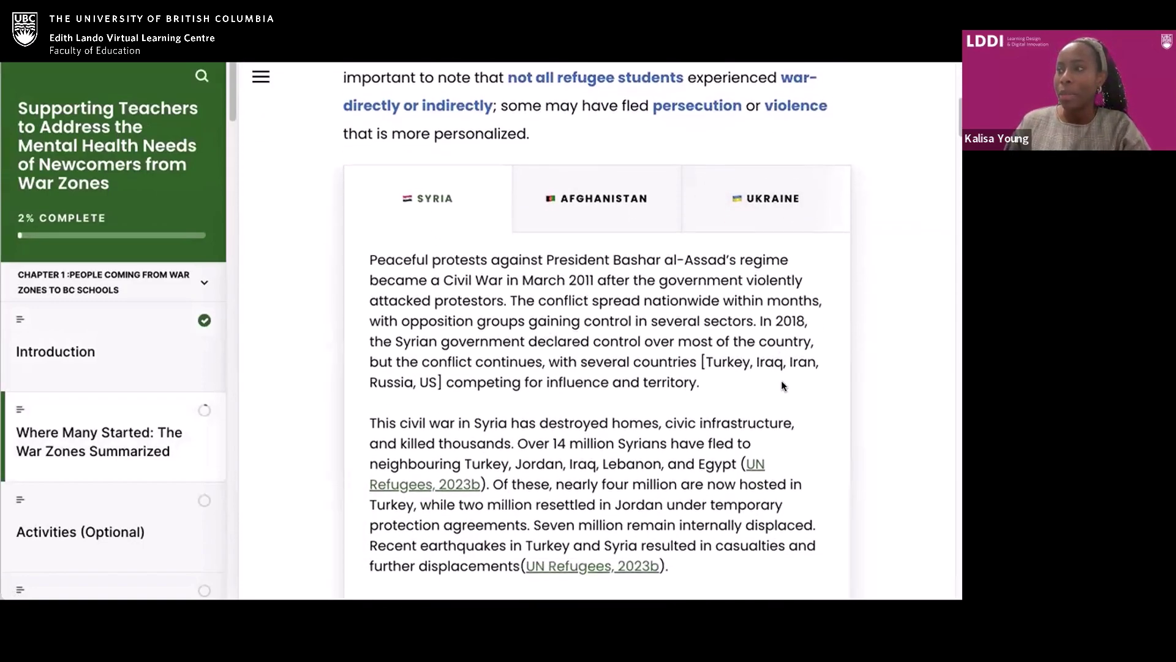
scroll(786, 380, down, 1)
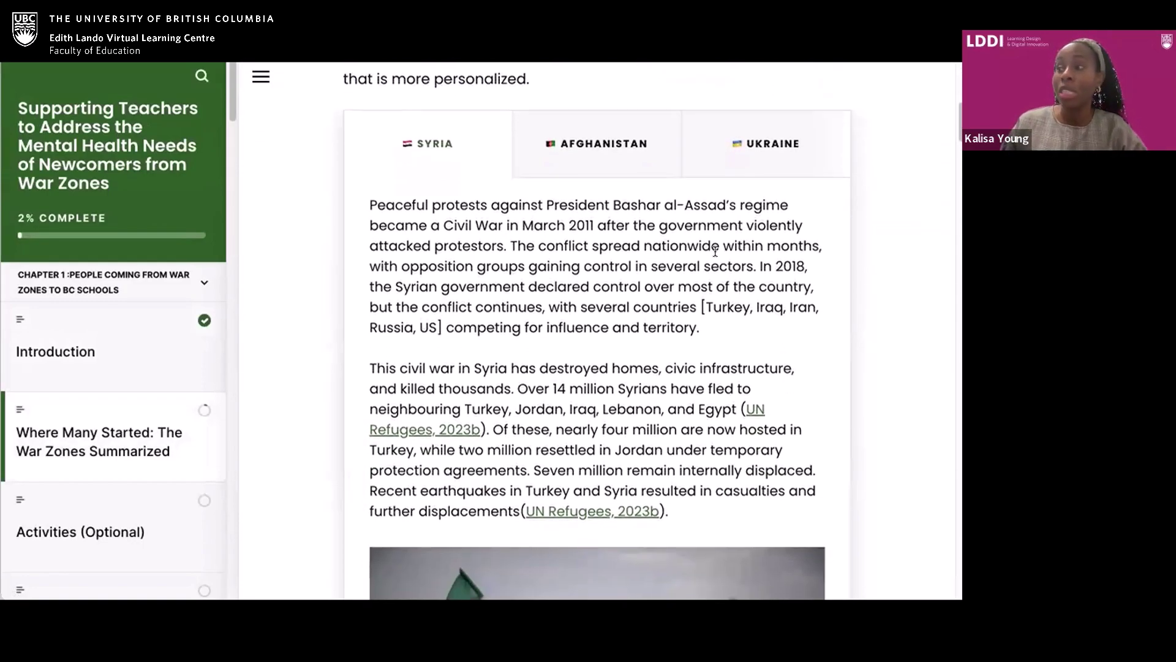
Step: Show the Afghanistan and Ukraine conflict summaries in the war zones lesson
click(587, 138)
scroll(795, 289, down, 1)
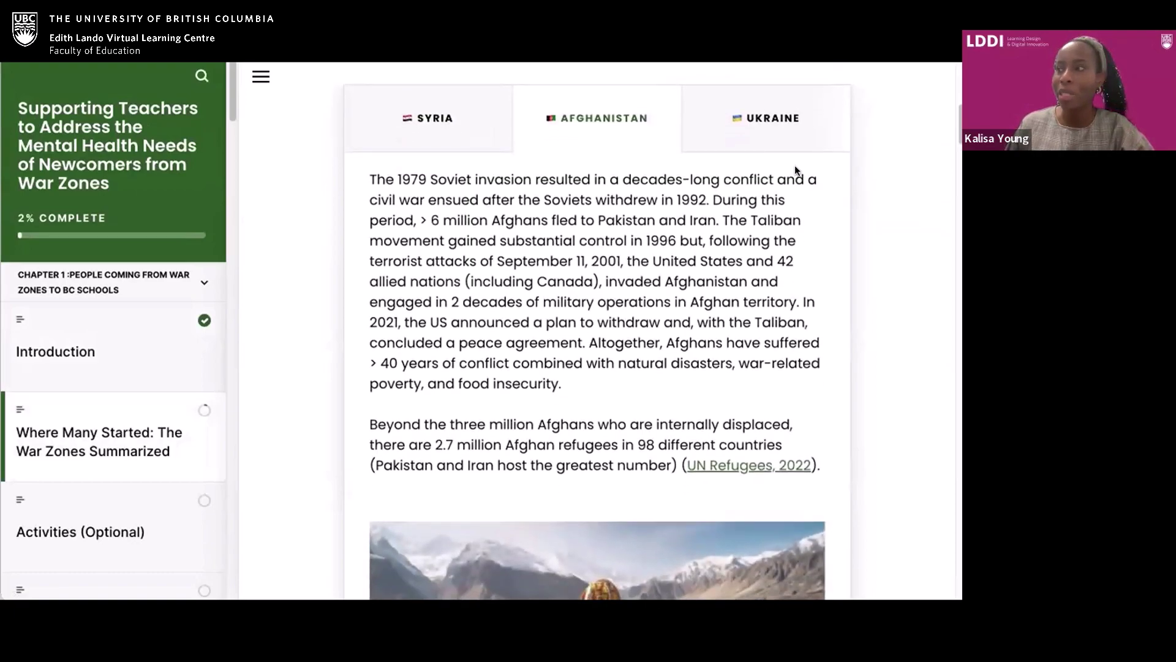
click(786, 130)
scroll(810, 256, down, 2)
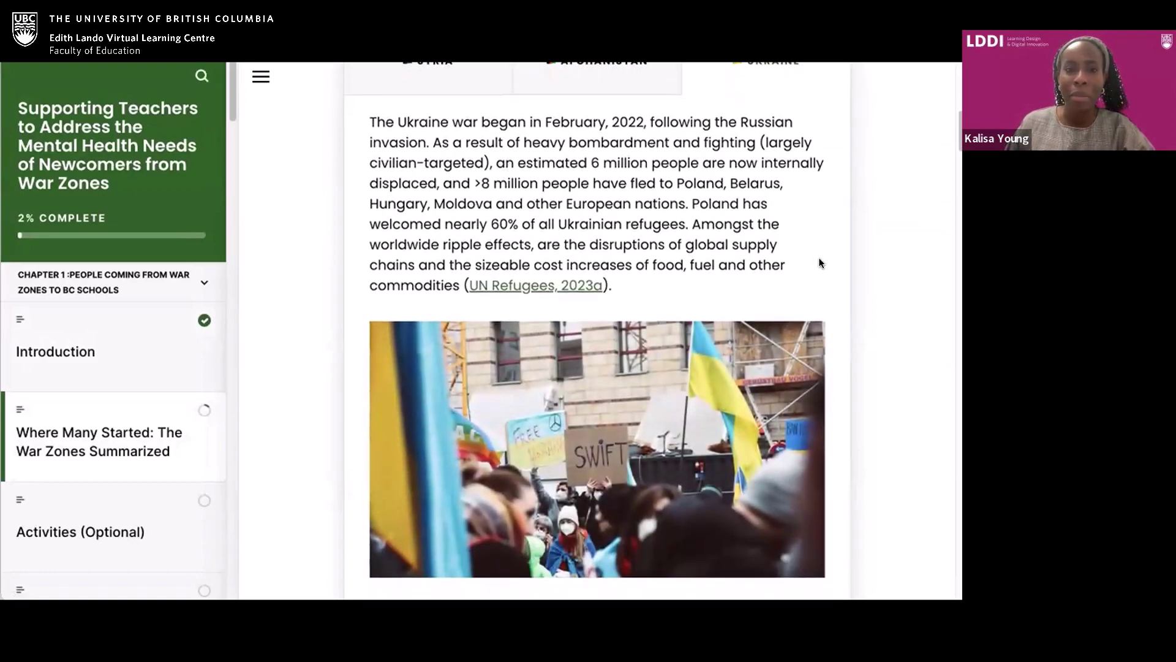
Step: Go back to the Afghanistan summary, look through it and switch to the Syria summary
scroll(819, 260, up, 2)
scroll(796, 257, up, 2)
click(597, 165)
scroll(766, 318, down, 4)
scroll(766, 318, up, 5)
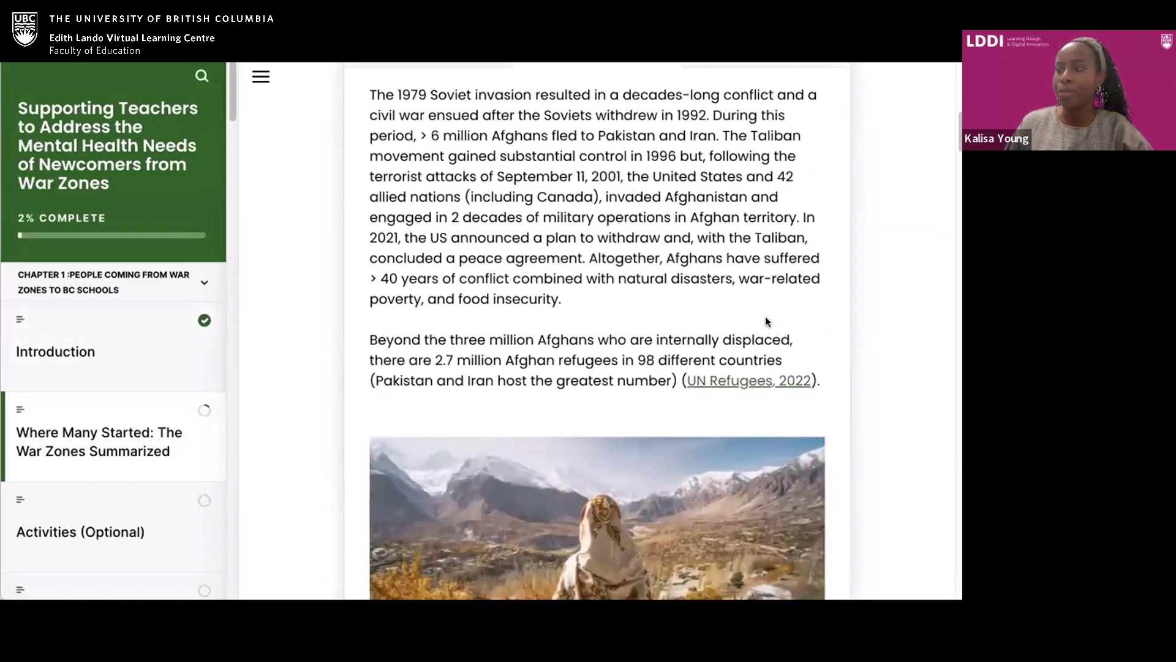
click(487, 187)
Step: Review the video resources on Syria, Afghanistan and Ukraine below the summaries, through the embedded refugee resettlement video
scroll(705, 324, down, 6)
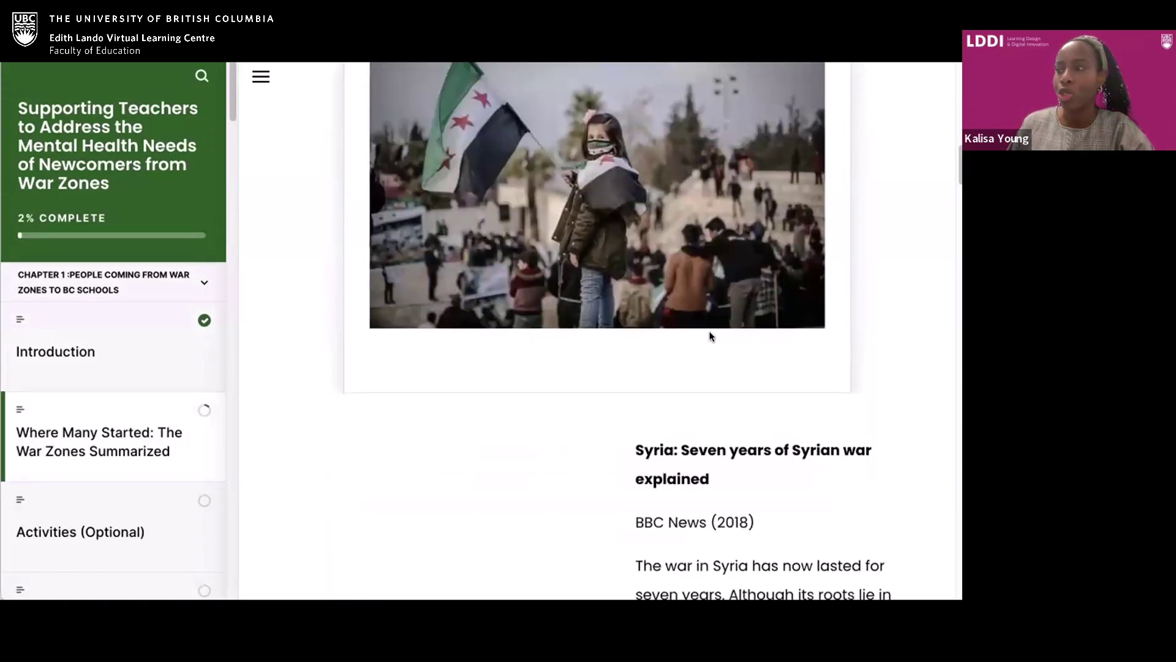
scroll(720, 342, down, 4)
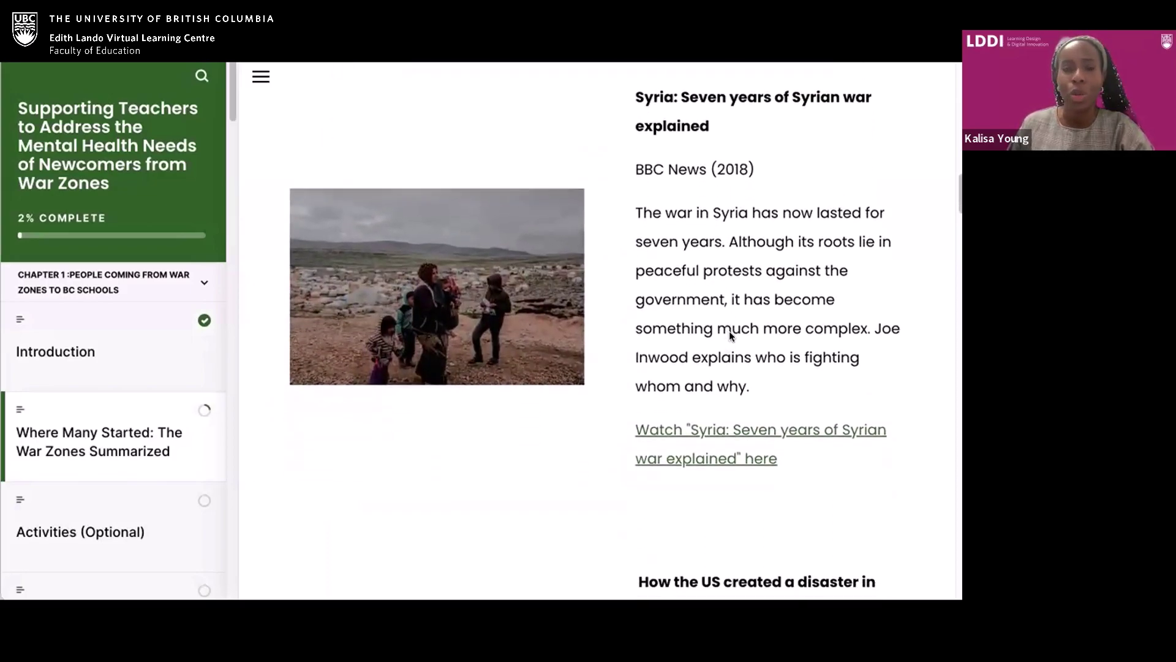
scroll(726, 337, down, 2)
scroll(716, 340, down, 5)
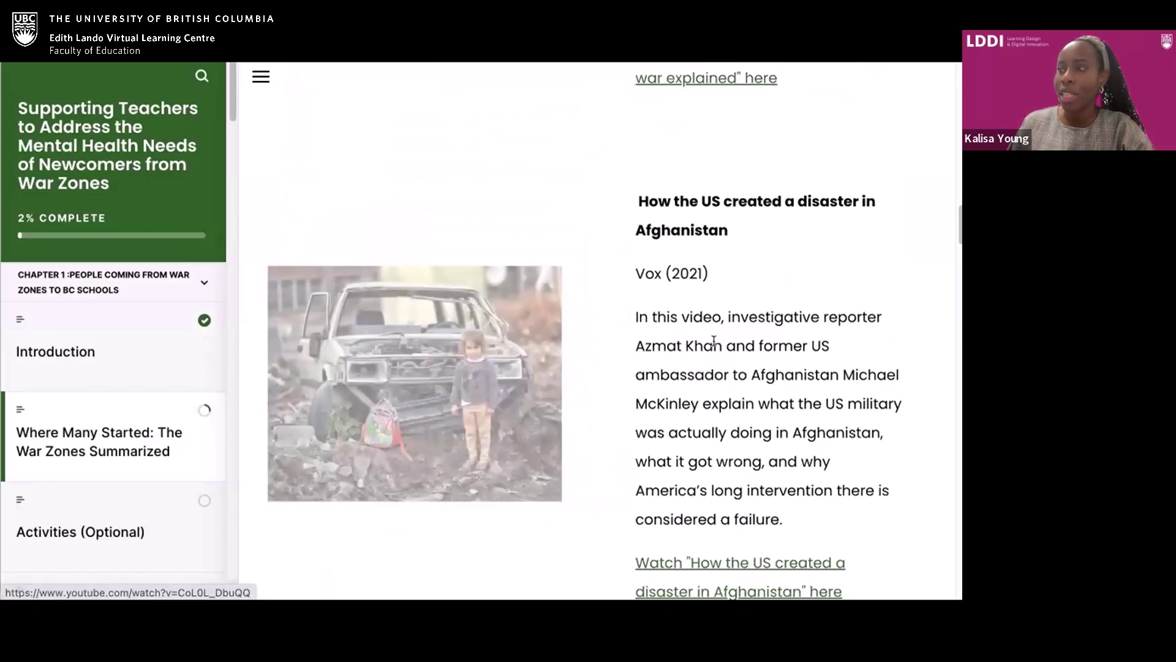
scroll(713, 342, down, 7)
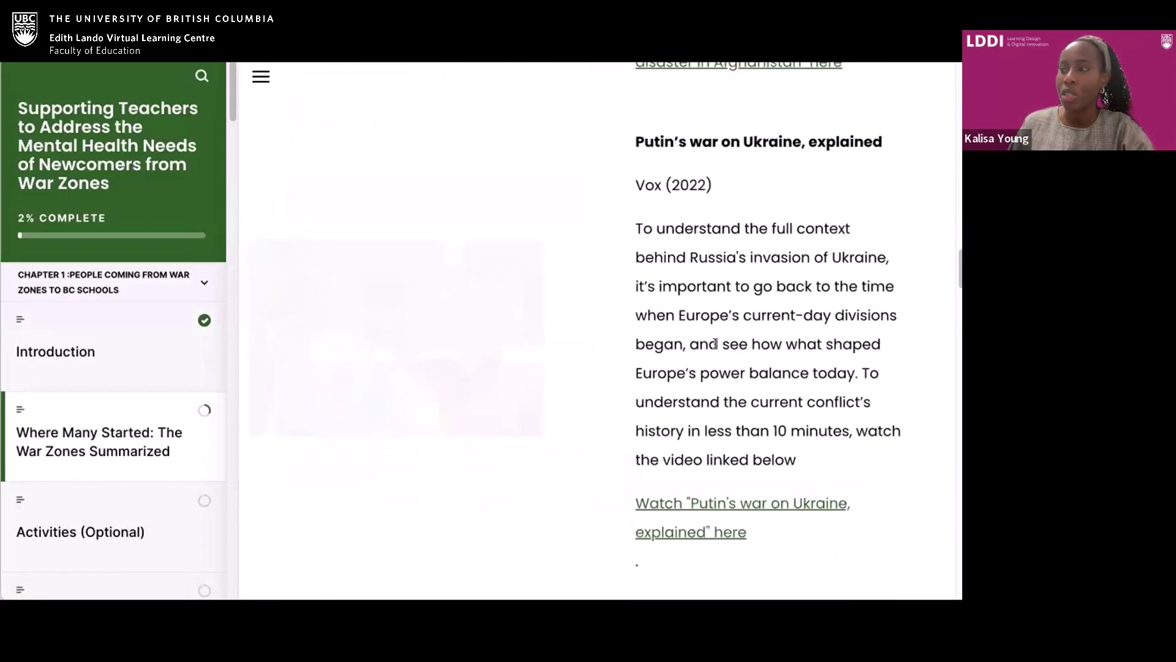
scroll(715, 345, down, 6)
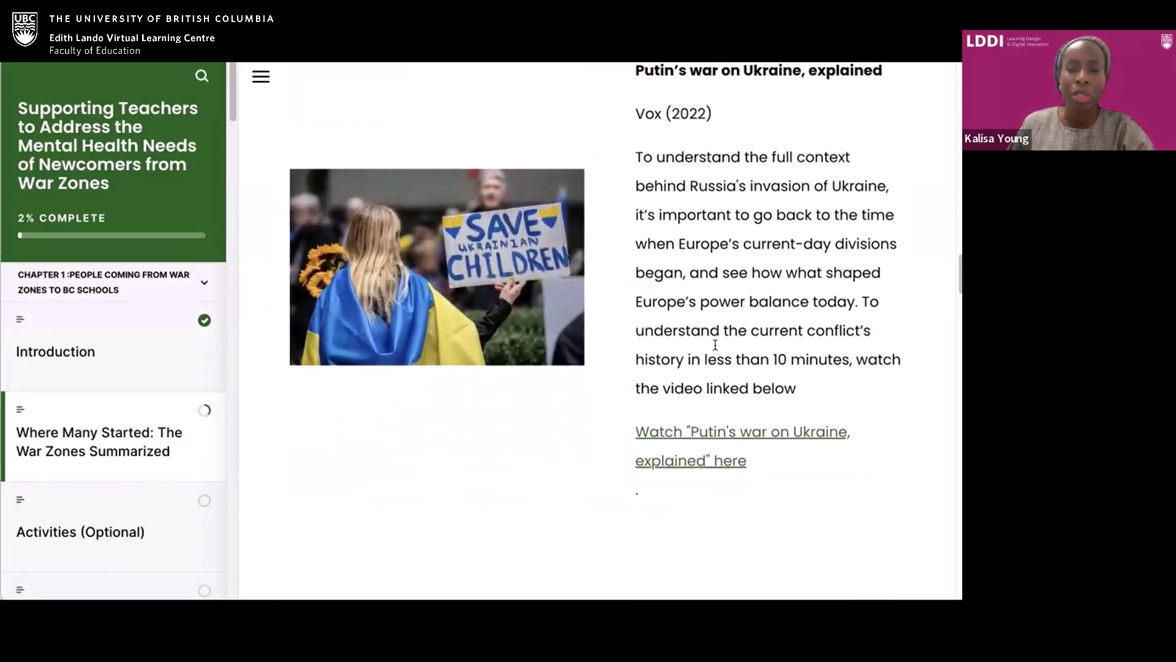
scroll(716, 349, down, 3)
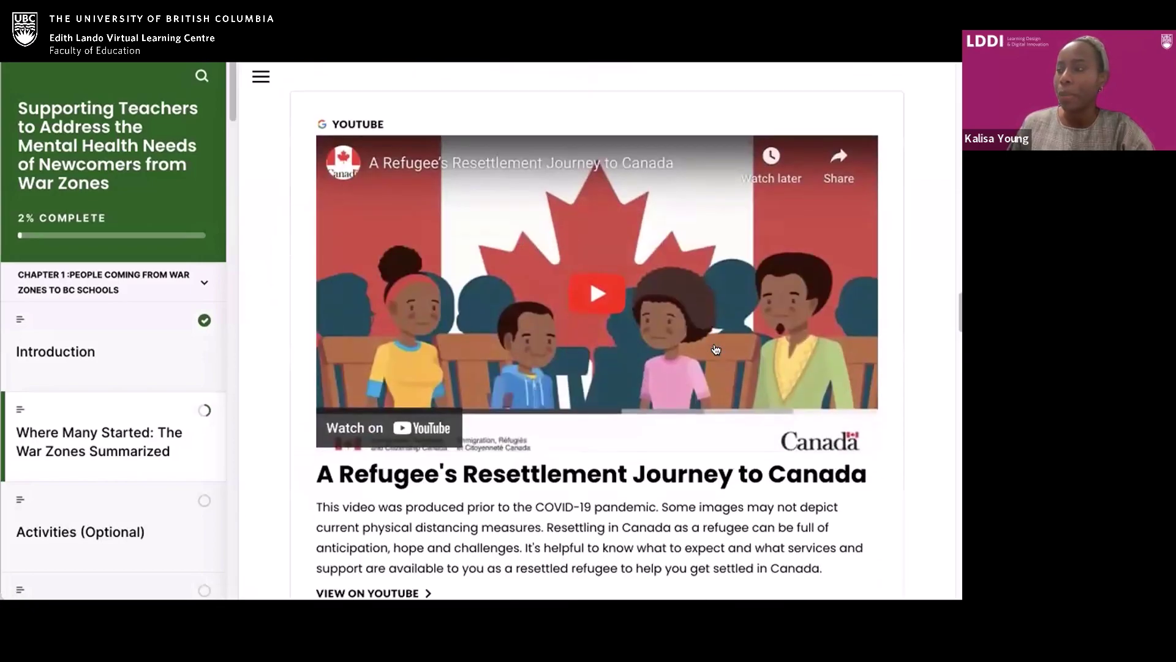
Step: Review the Refugee Resettlement Programs in Canada diagram and the program descriptions through the end of the war zones lesson
scroll(716, 351, down, 5)
scroll(716, 351, down, 7)
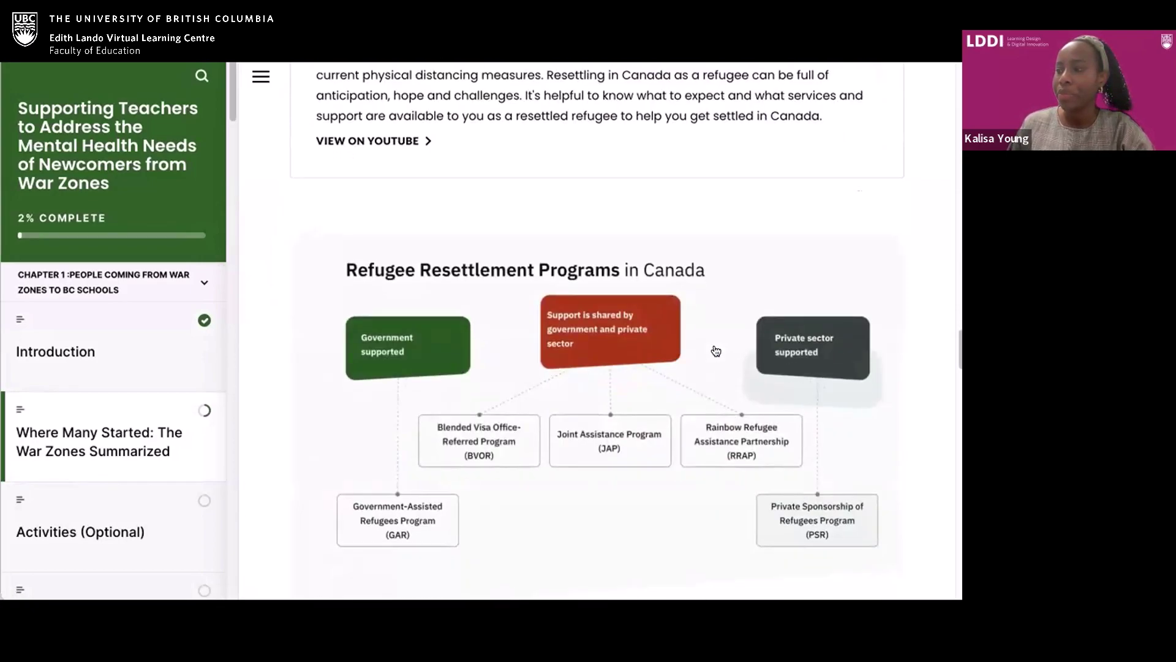
scroll(714, 349, down, 4)
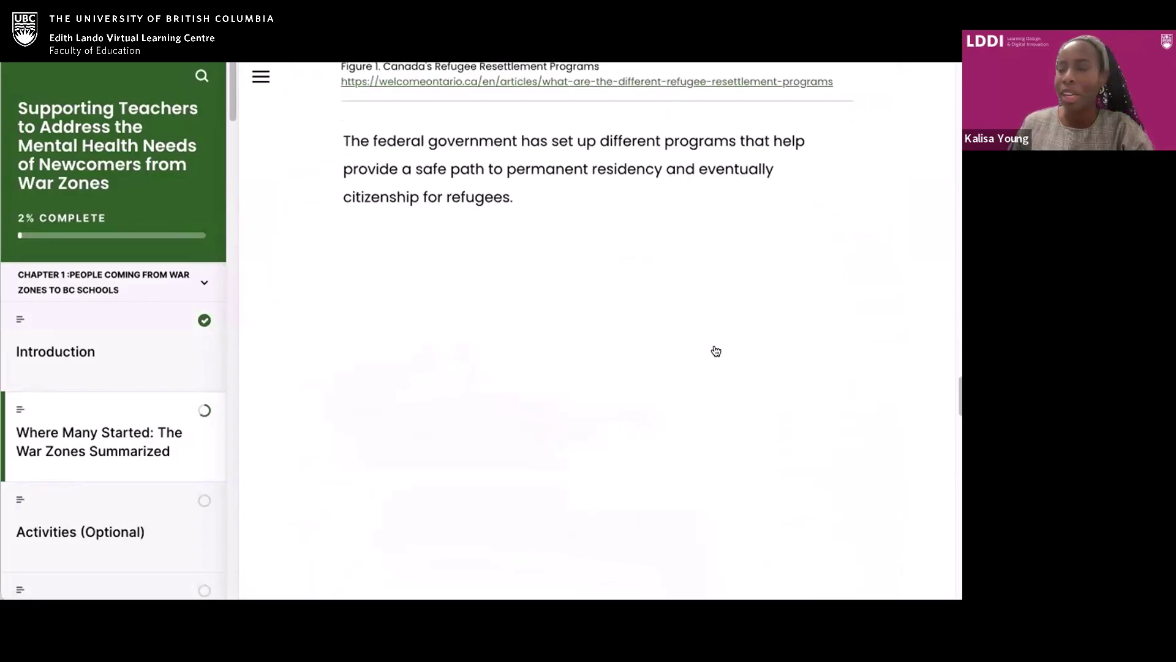
scroll(715, 350, down, 3)
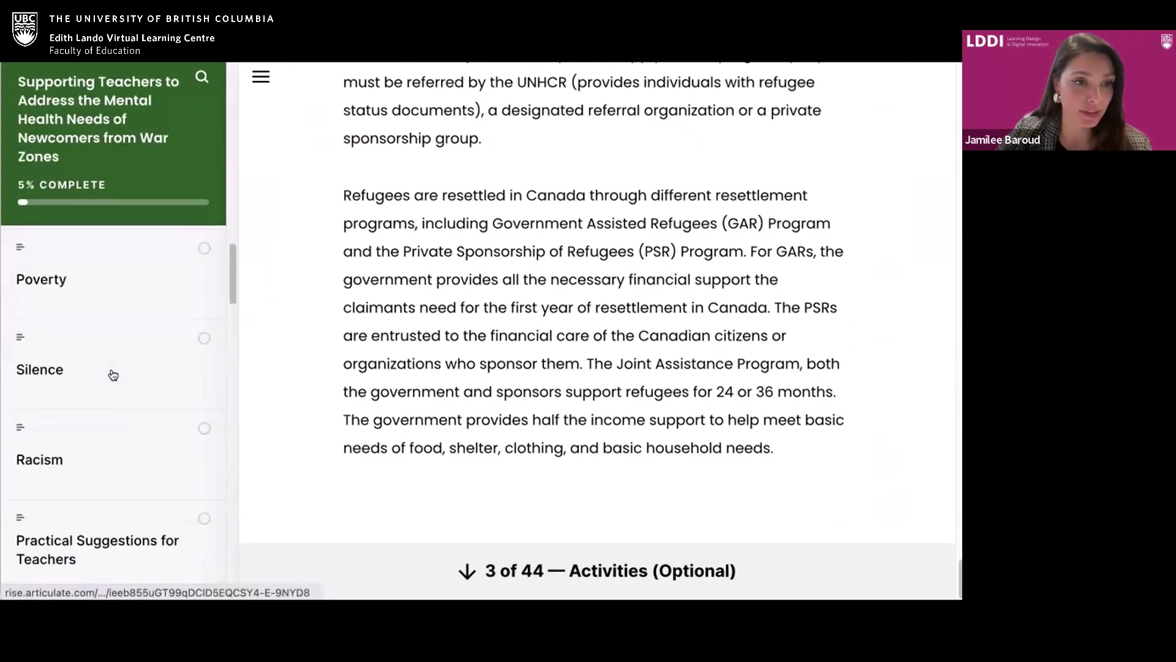
Step: Find Chapter 4 in the course outline and open its lesson "School Community Involvement"
scroll(111, 373, down, 10)
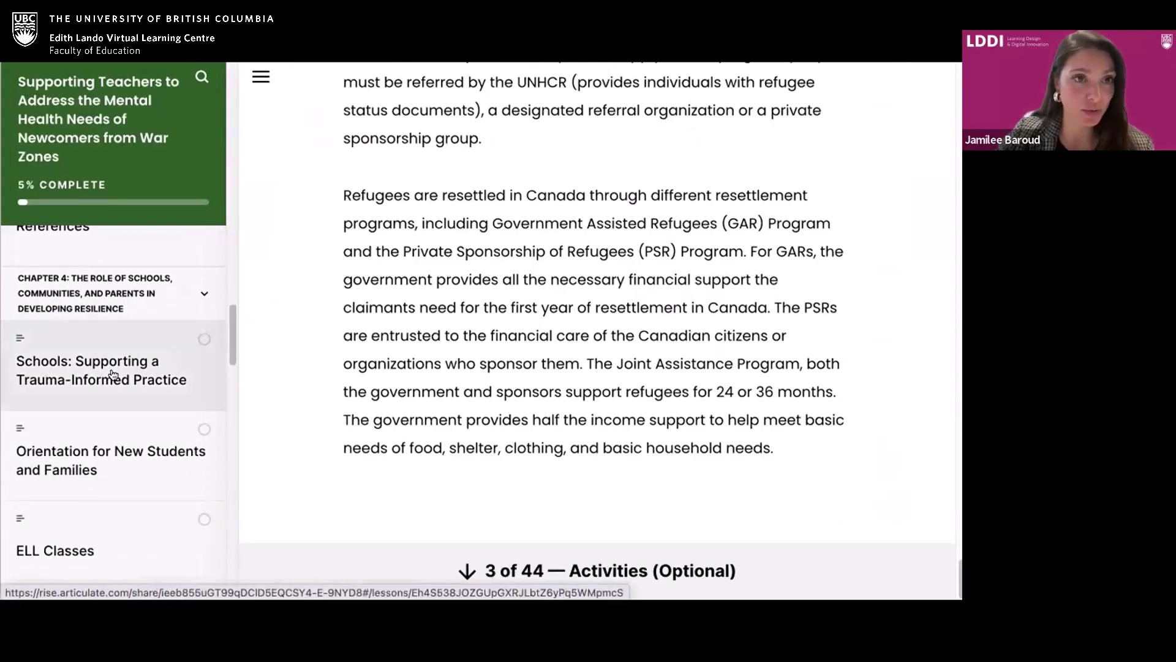
scroll(122, 407, down, 5)
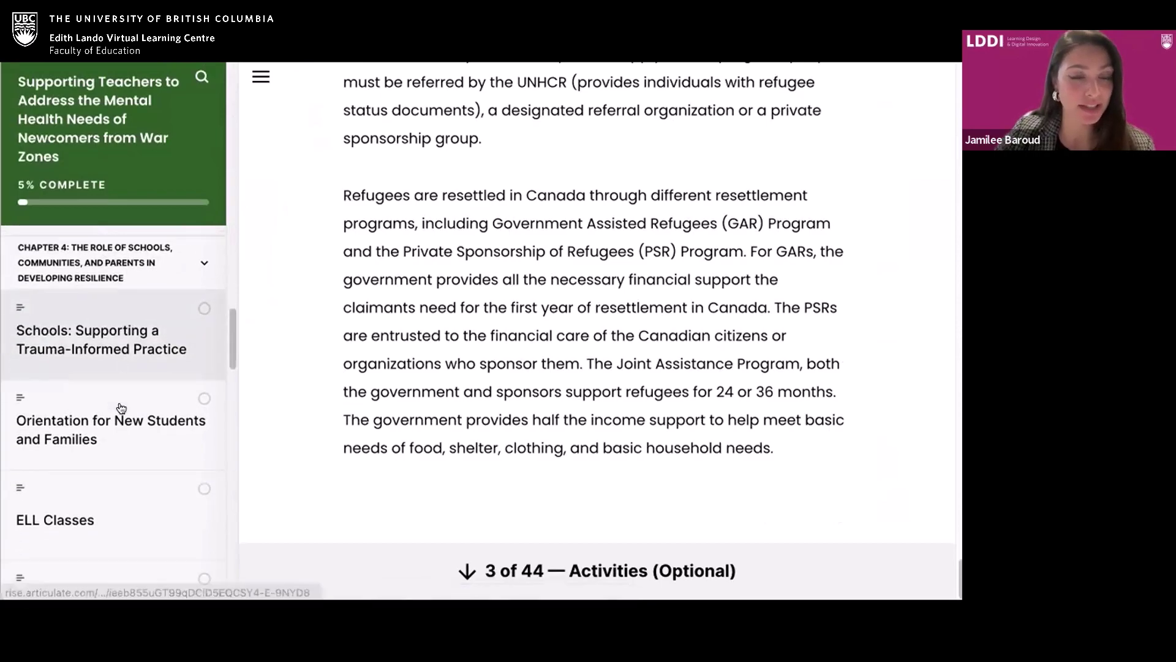
scroll(121, 408, down, 5)
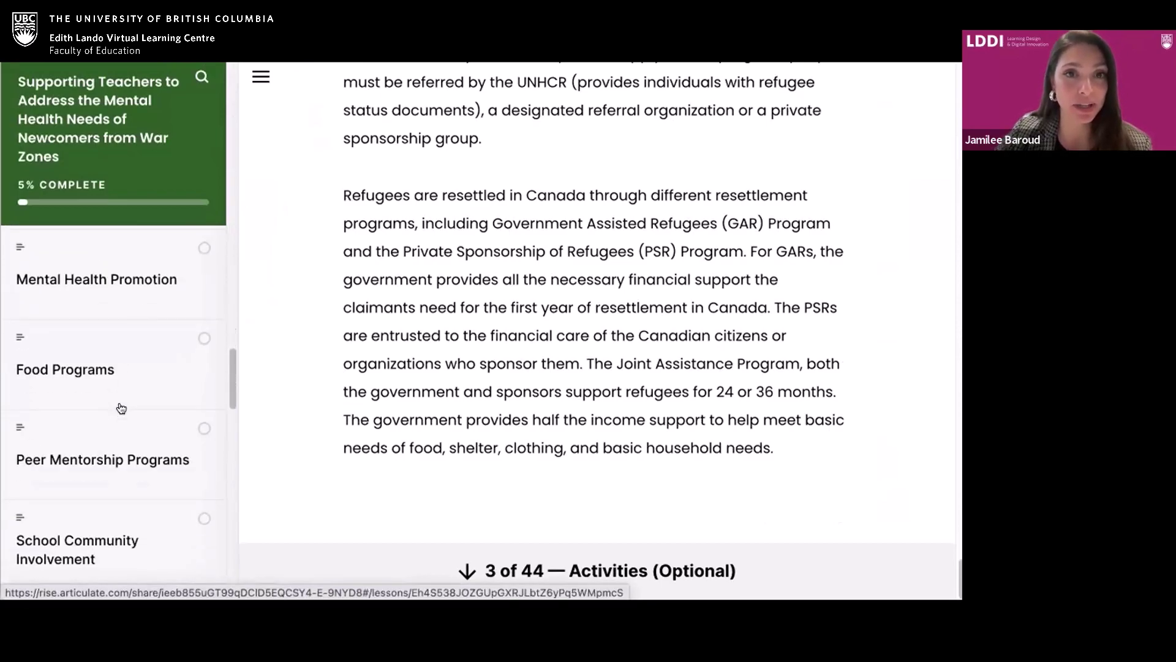
click(120, 416)
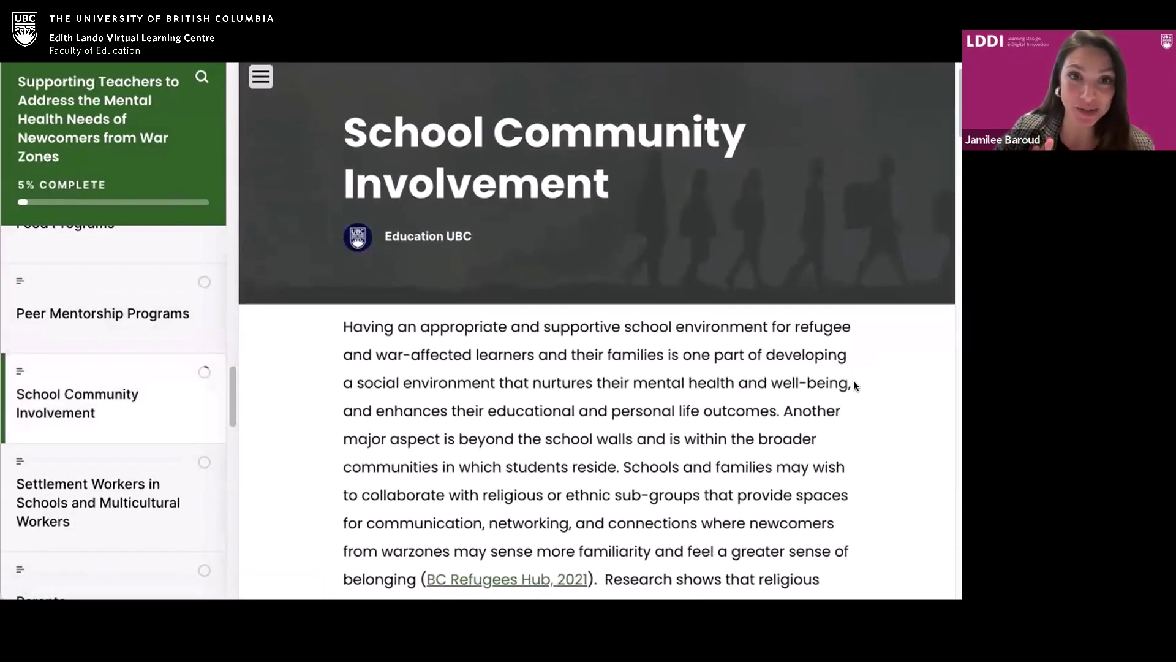
Step: Read the opening text of School Community Involvement through the quote on religion and spirituality
scroll(854, 383, down, 2)
scroll(855, 385, down, 7)
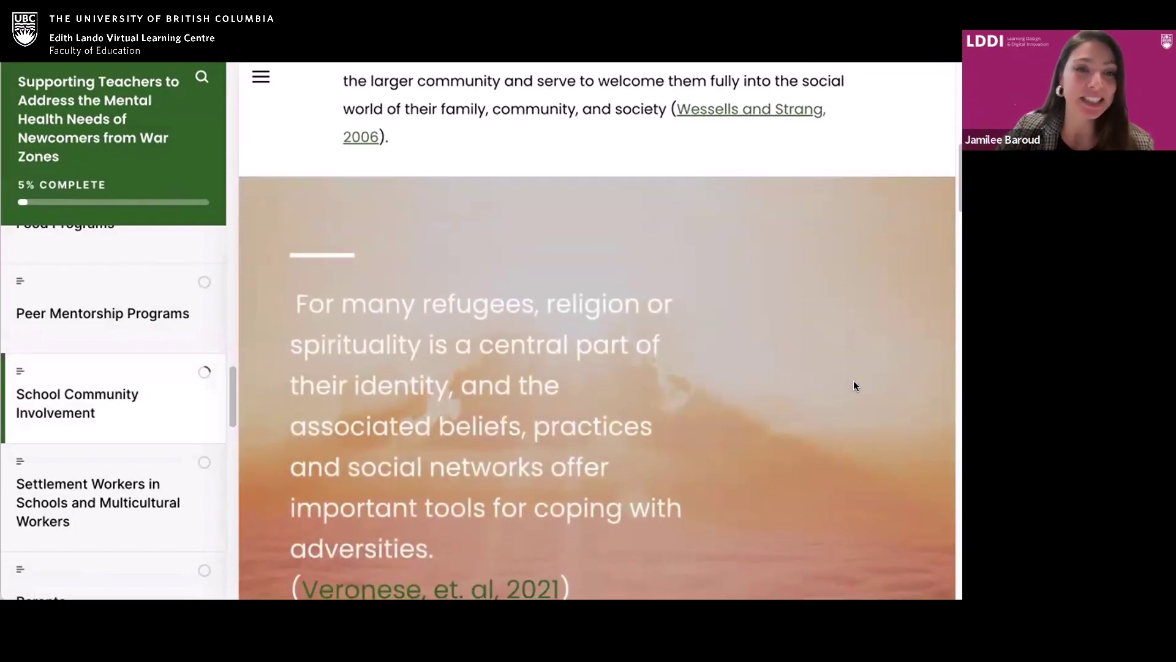
scroll(854, 381, down, 3)
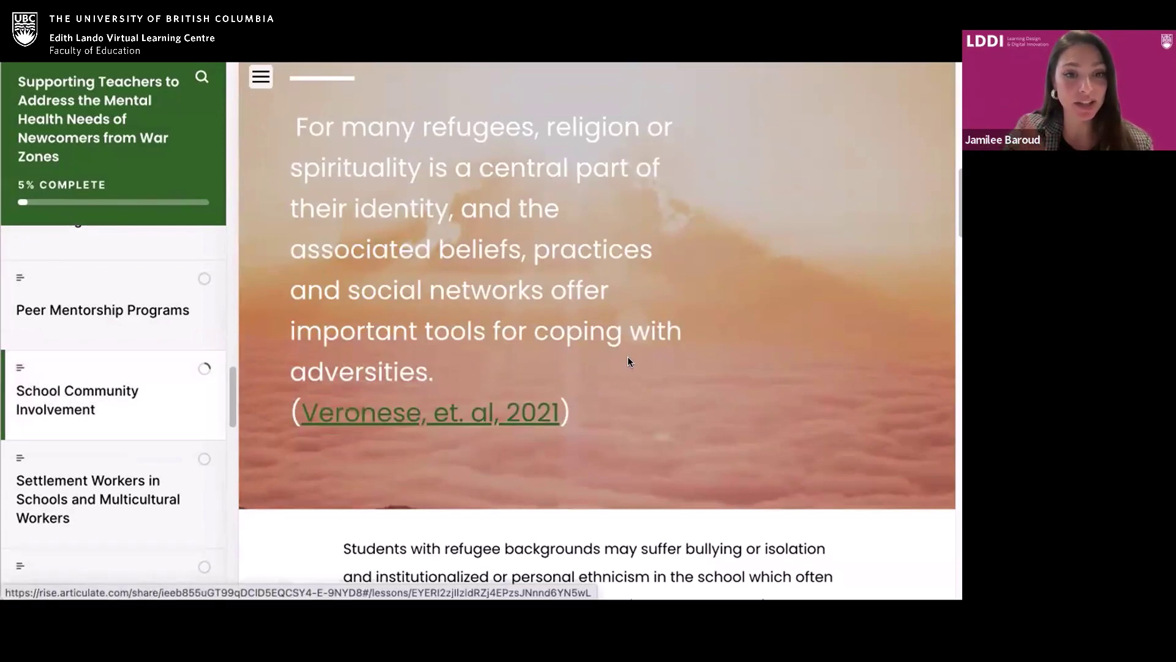
scroll(634, 355, down, 1)
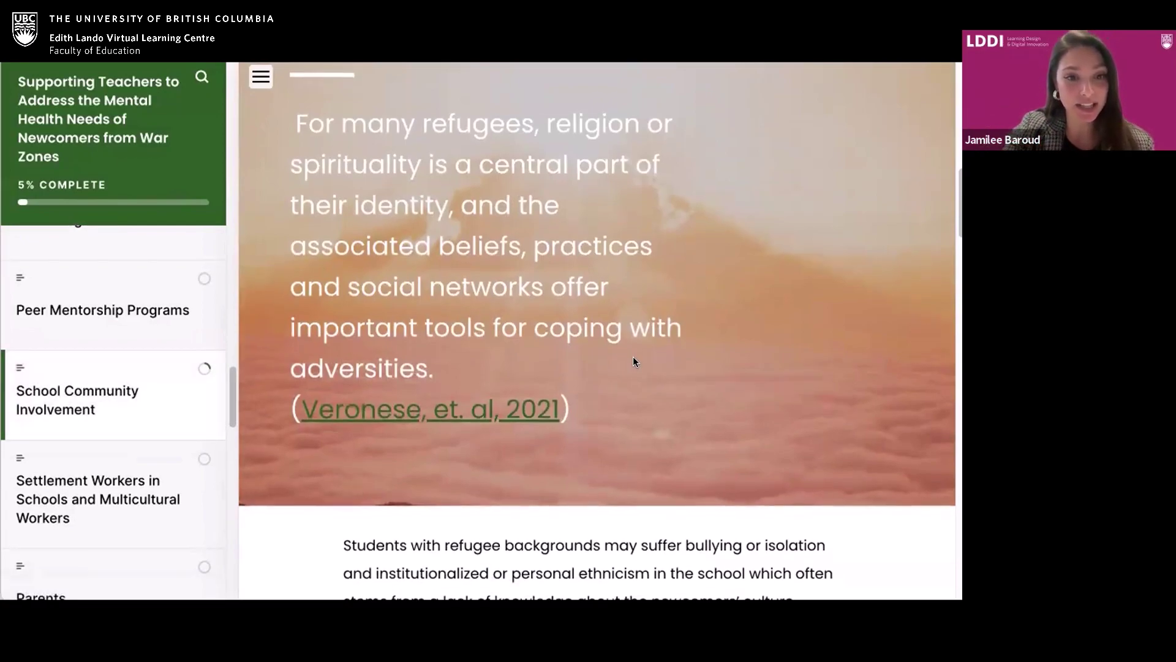
Step: Open the source cited under the religion quote, look through the course's References list and return to the lesson
click(392, 404)
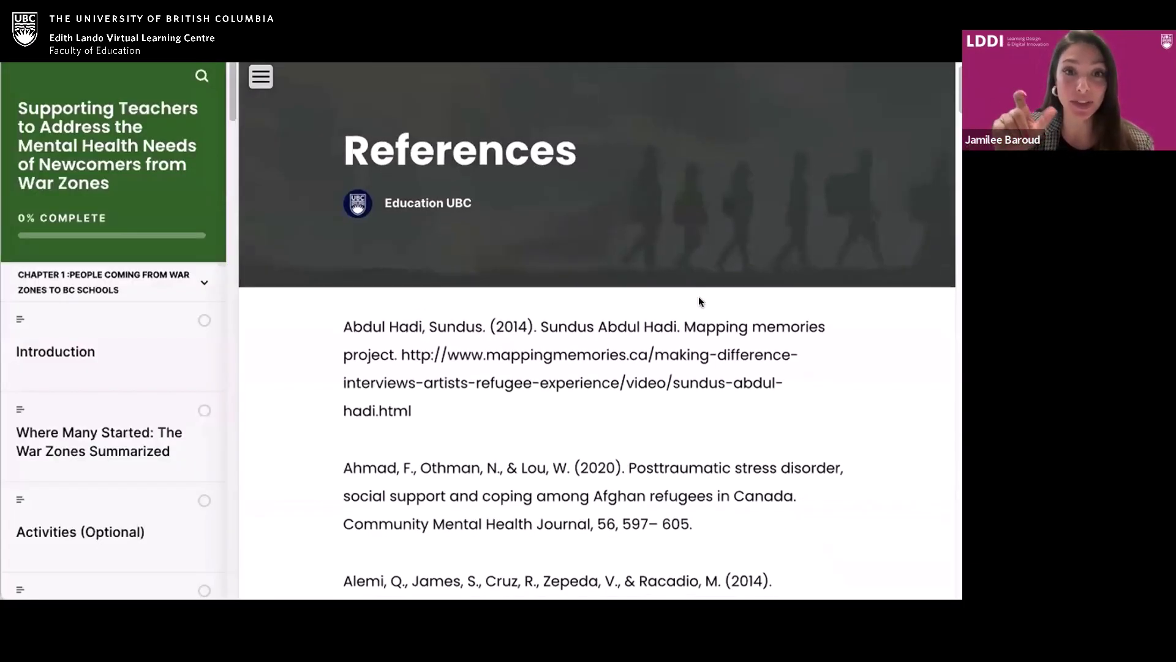
scroll(699, 297, down, 3)
scroll(701, 329, down, 12)
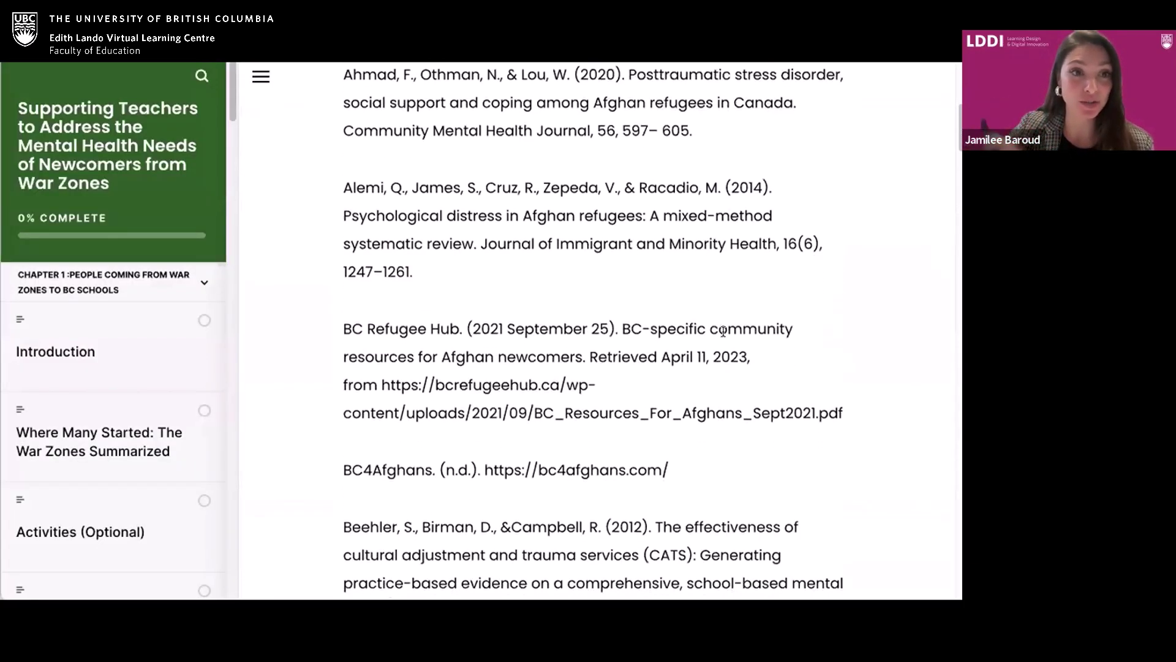
scroll(726, 335, down, 3)
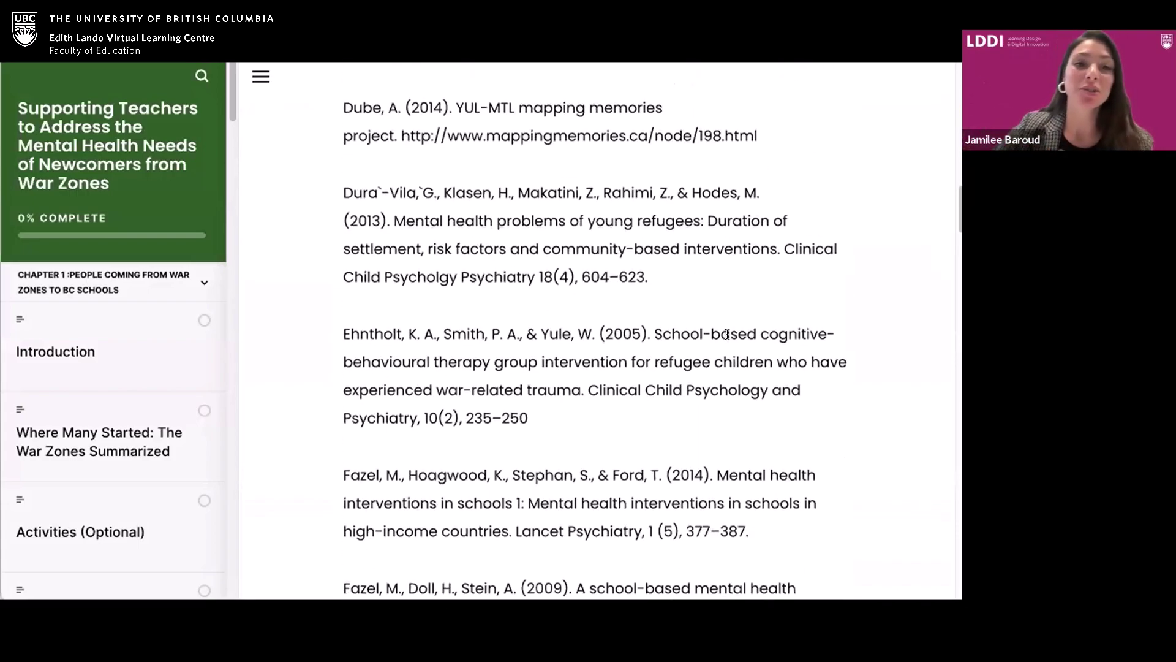
scroll(726, 336, up, 10)
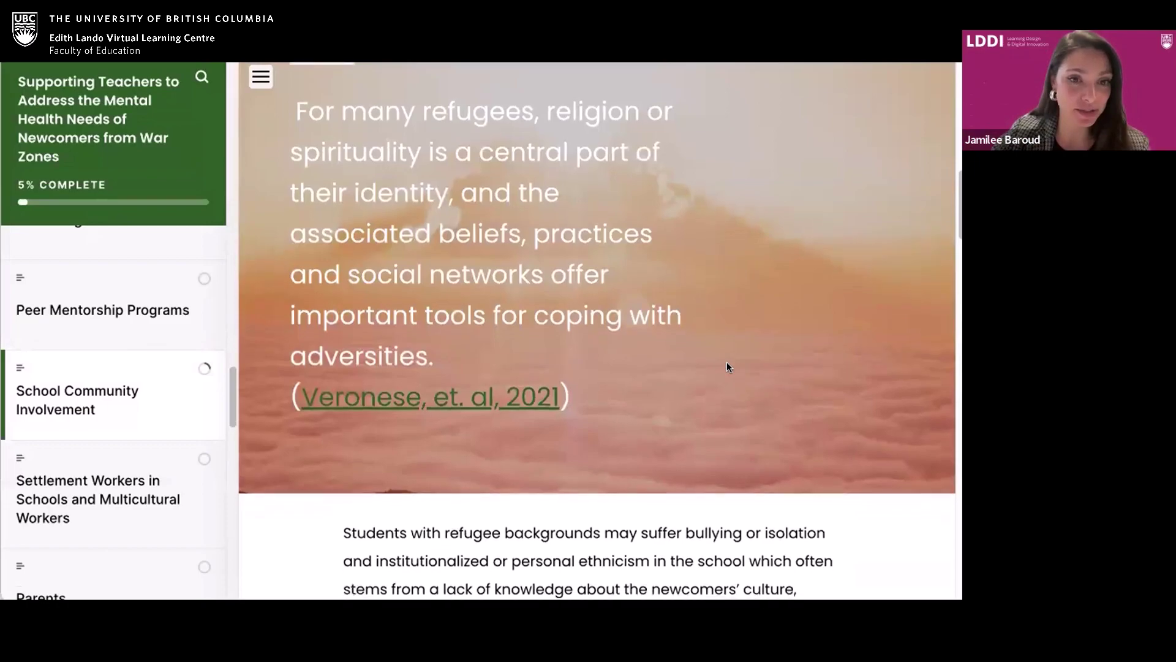
Step: Read the text on bullying and isolation and the Iraqi immigrant's profile in the School Community Involvement lesson
scroll(730, 365, down, 4)
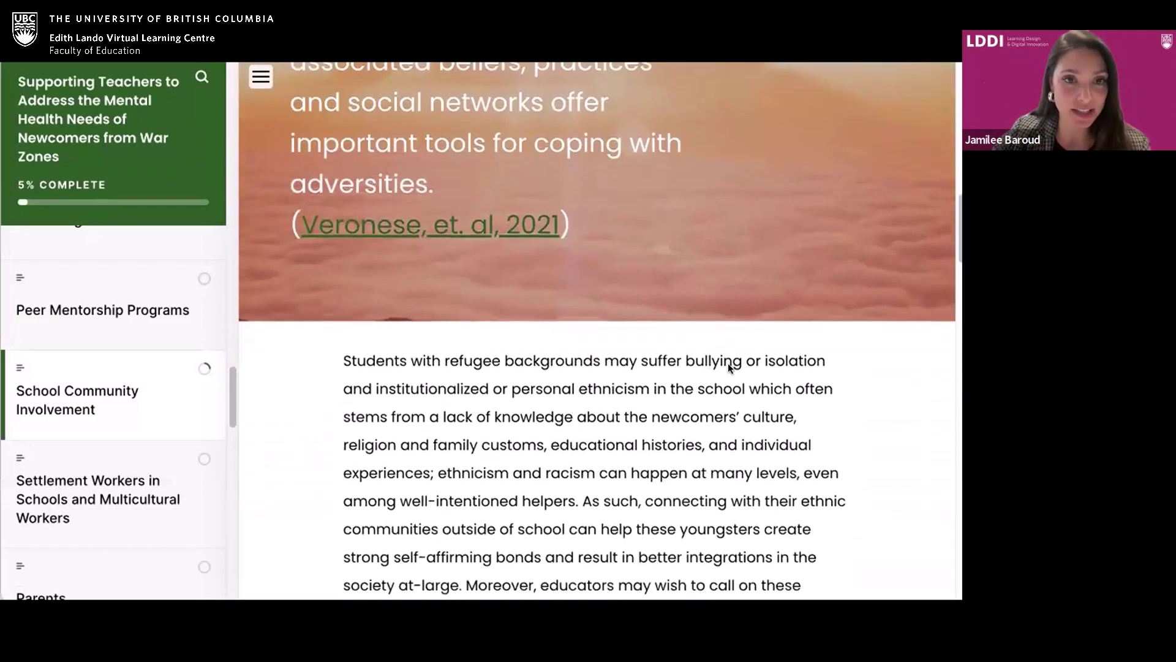
scroll(733, 362, down, 9)
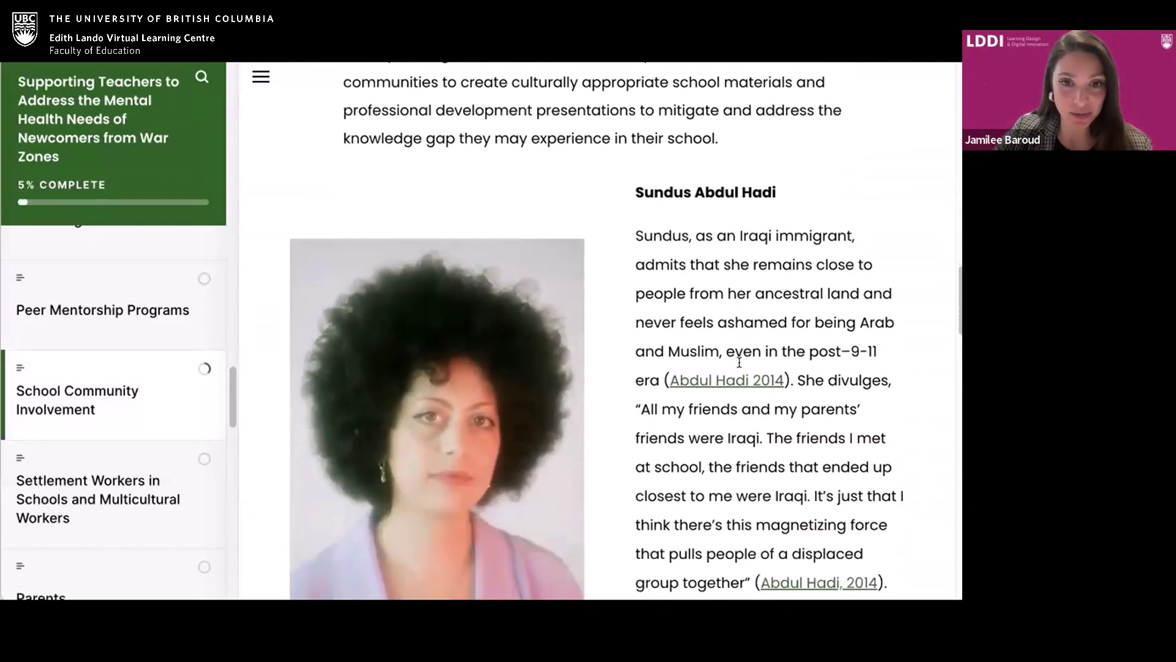
scroll(739, 366, down, 2)
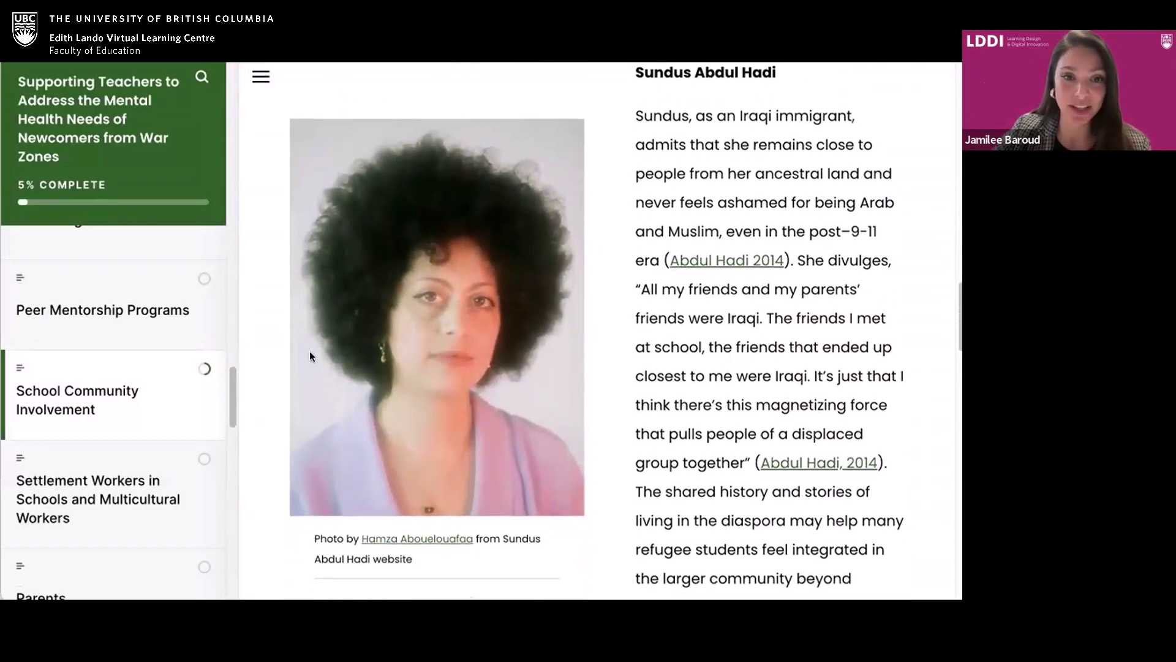
scroll(189, 378, down, 1)
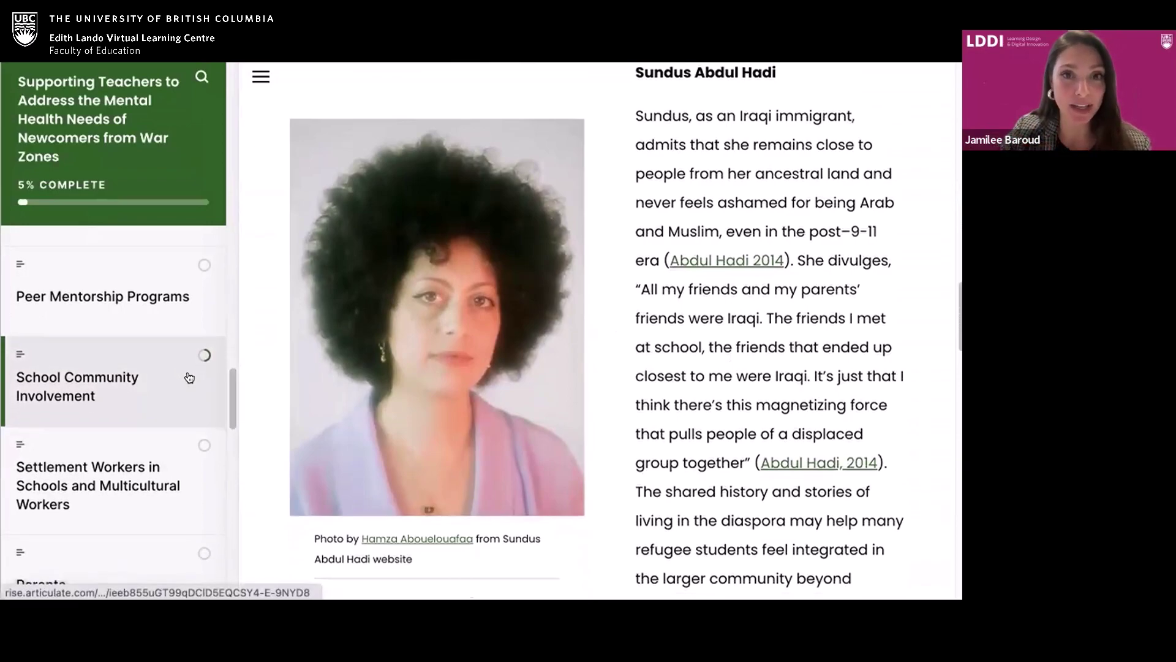
scroll(190, 378, down, 1)
scroll(189, 368, up, 2)
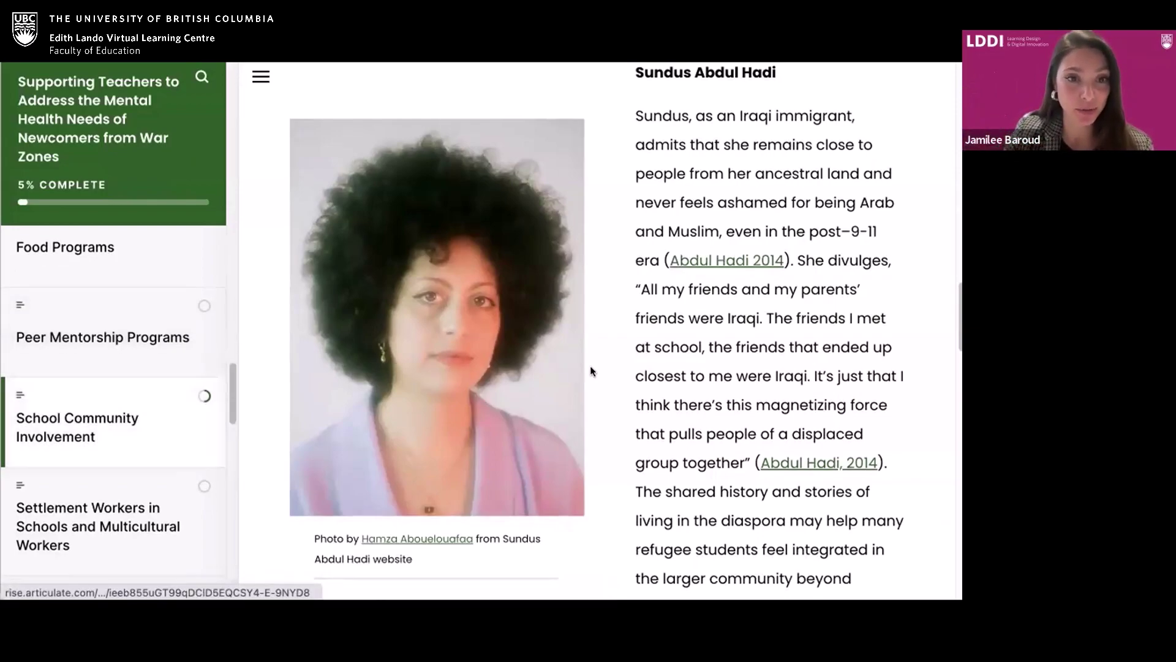
Step: Read the community organizations section, from the YMCA quote through the introduction to the list of BC organizations
scroll(594, 365, down, 4)
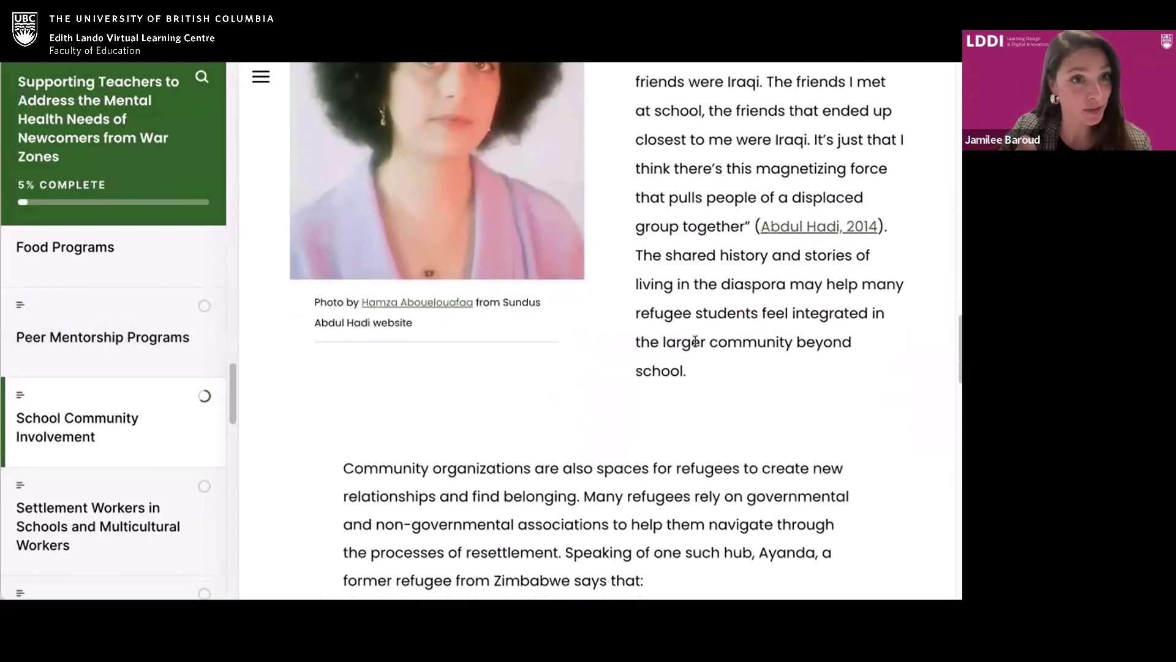
scroll(695, 340, down, 3)
scroll(695, 341, down, 4)
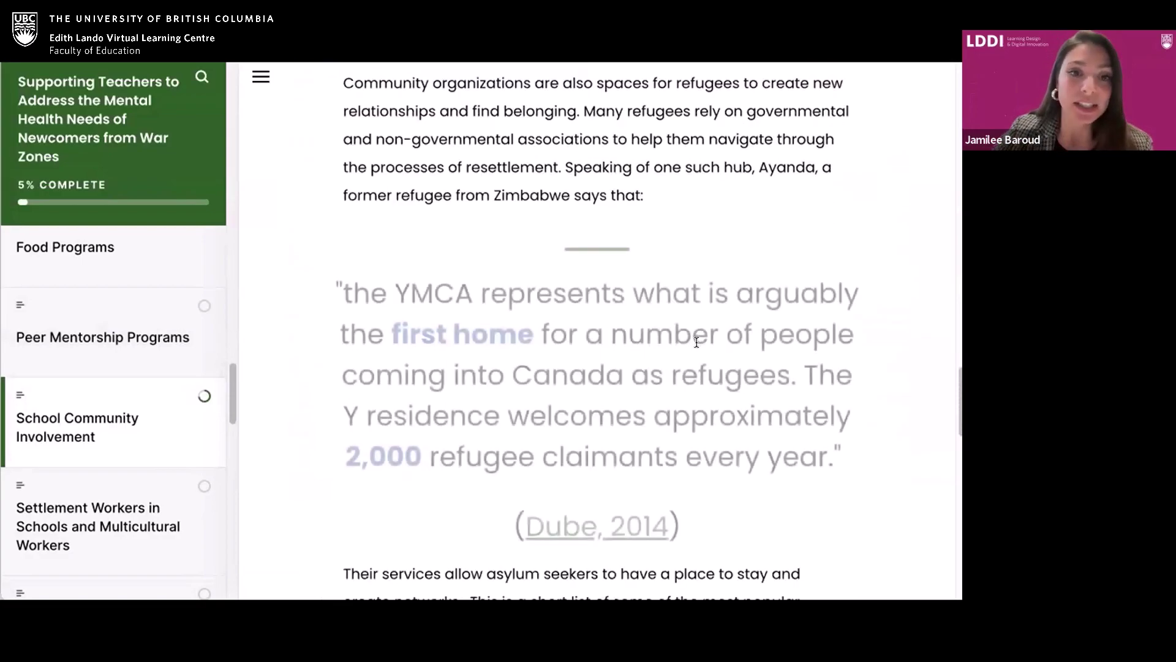
scroll(696, 342, down, 3)
scroll(696, 341, down, 5)
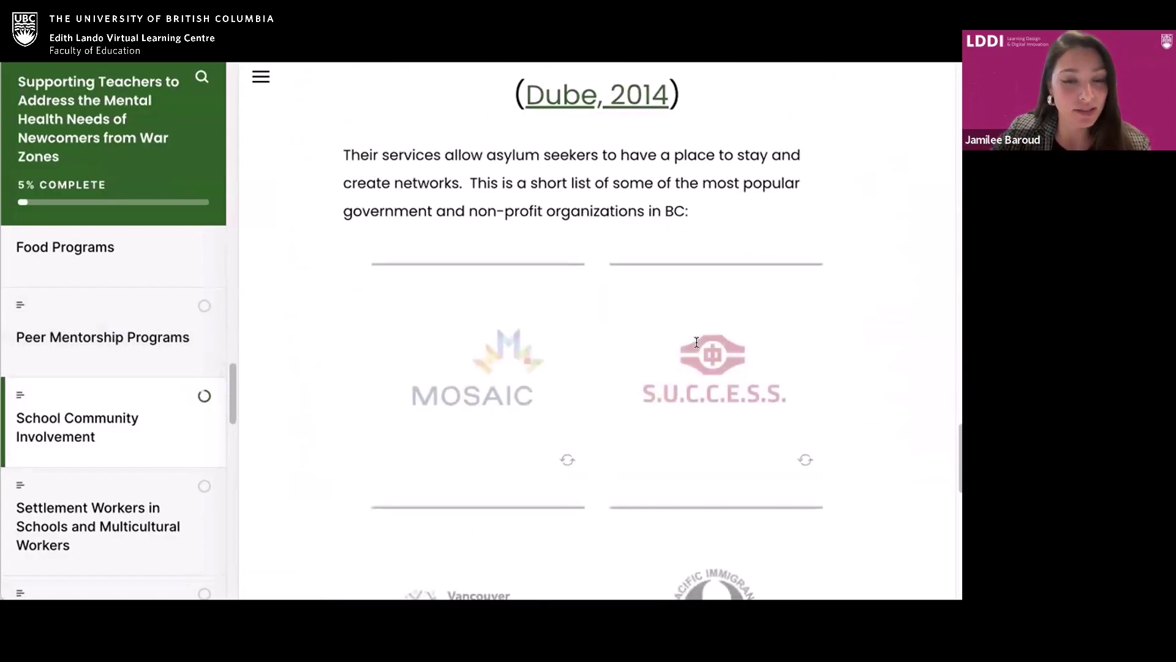
Step: Flip the MOSAIC and S.U.C.C.E.S.S. organization cards to show their website links
click(526, 279)
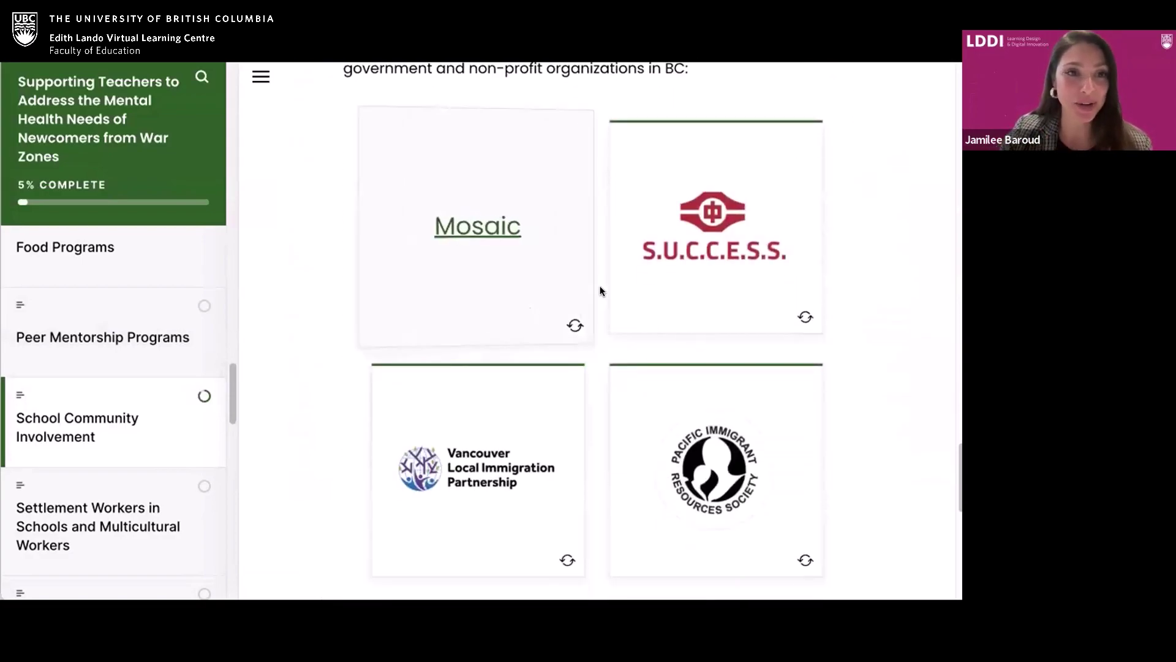
scroll(730, 277, down, 1)
click(740, 276)
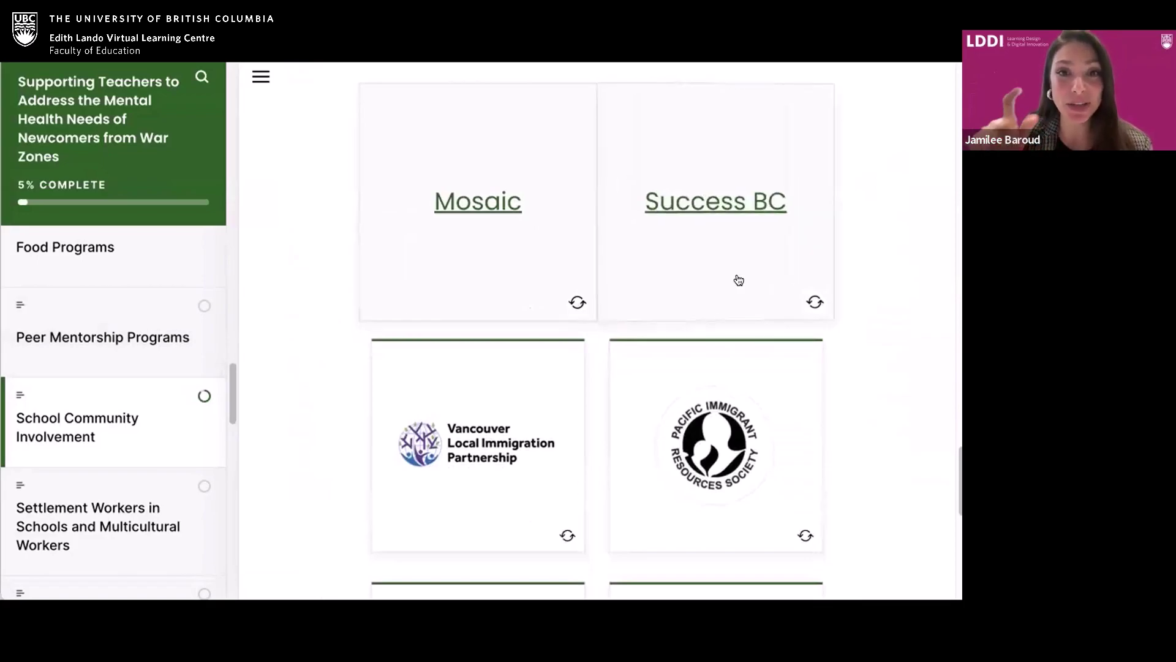
Step: Open the Success BC website, look through its home page and close it to return to the course
click(717, 201)
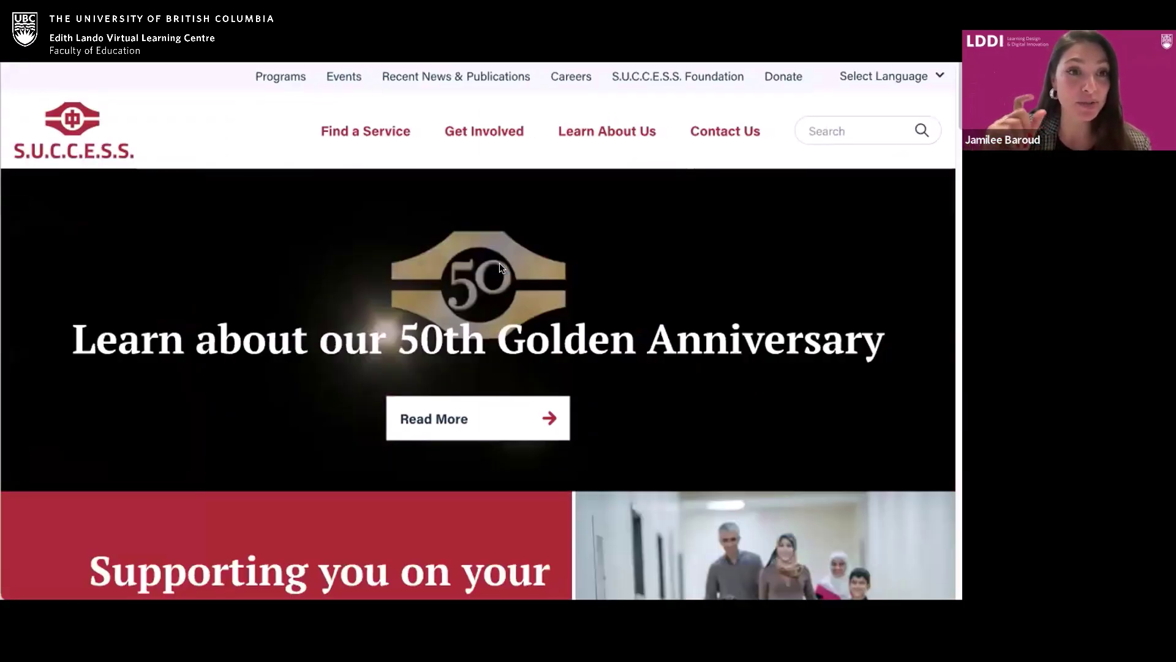
scroll(512, 286, down, 5)
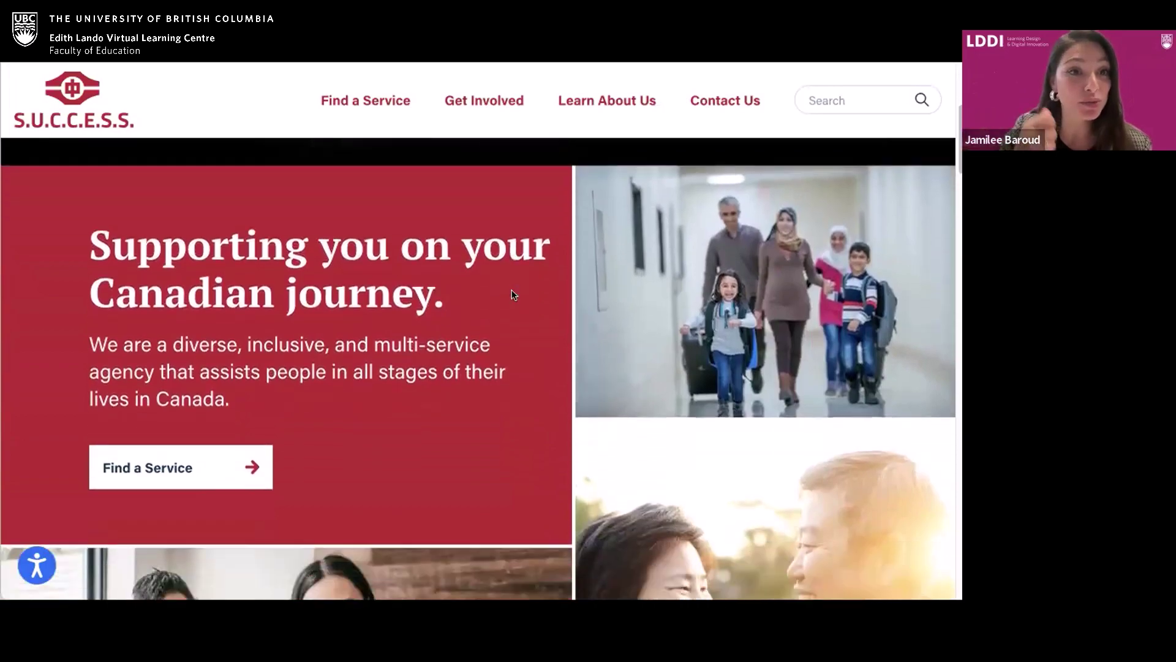
scroll(513, 291, down, 4)
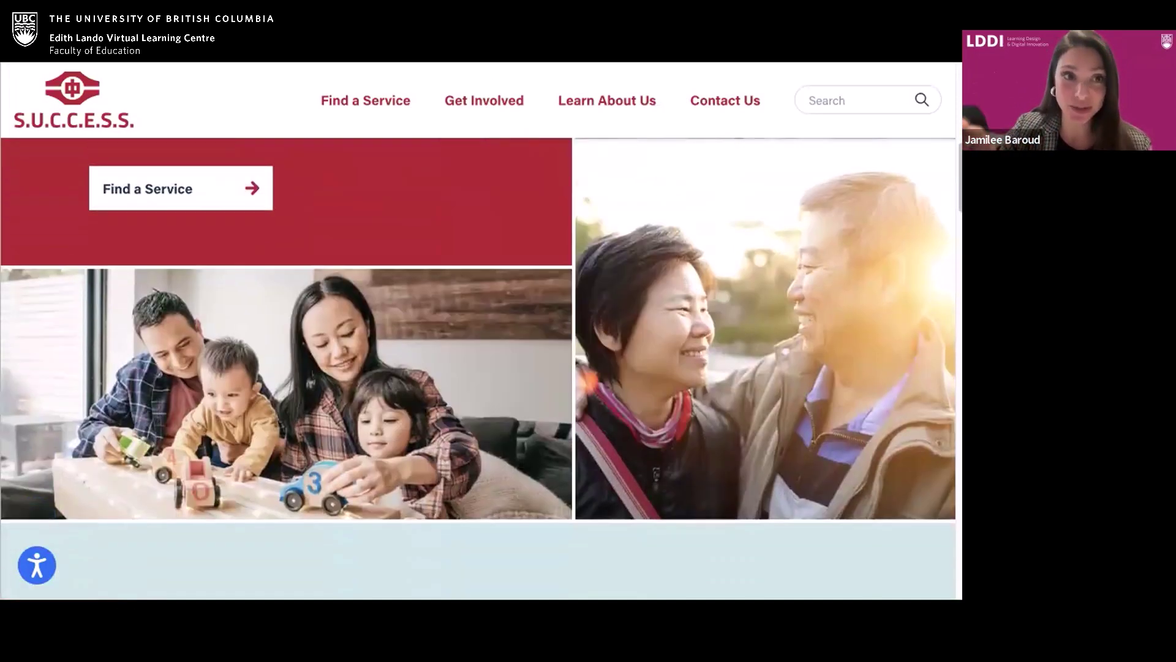
key(super+w)
Step: Flip the Vancouver Local Immigration Partnership and Pacific Immigrant Resources Society cards, and view the remaining organization cards
scroll(653, 347, down, 1)
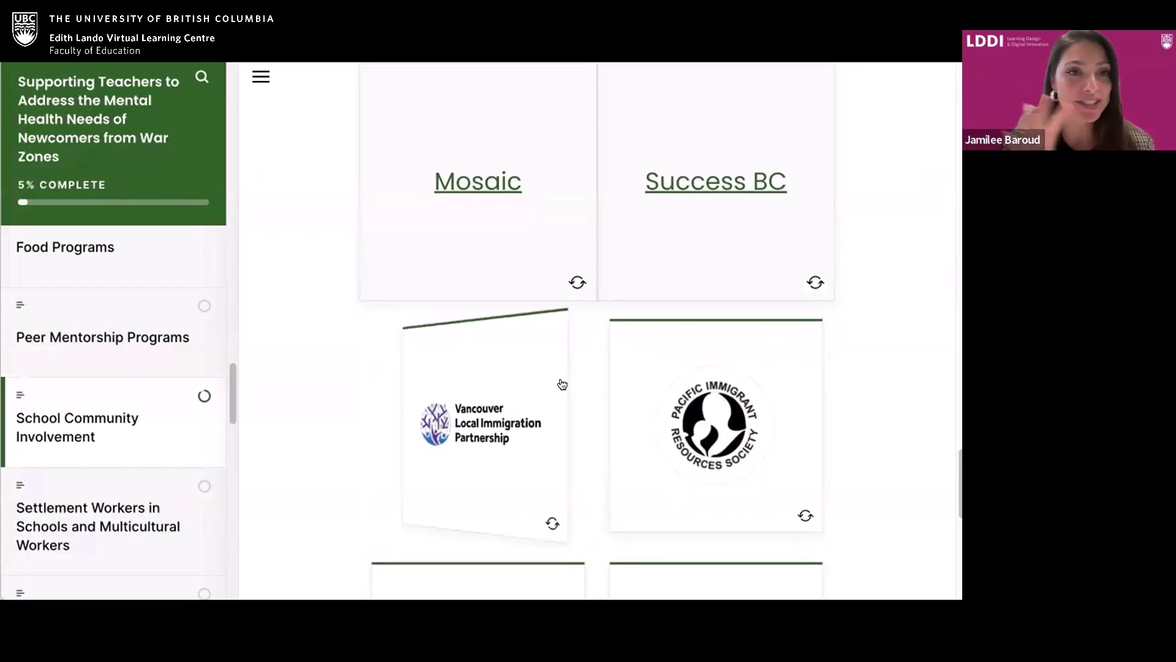
scroll(709, 359, down, 2)
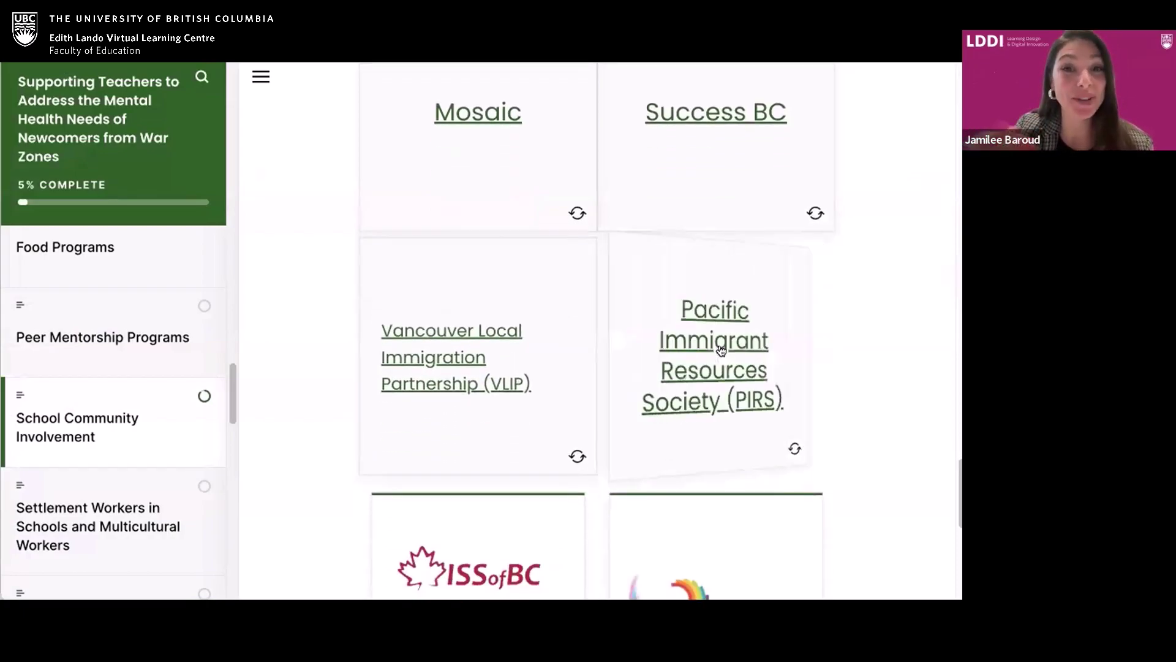
scroll(722, 355, down, 10)
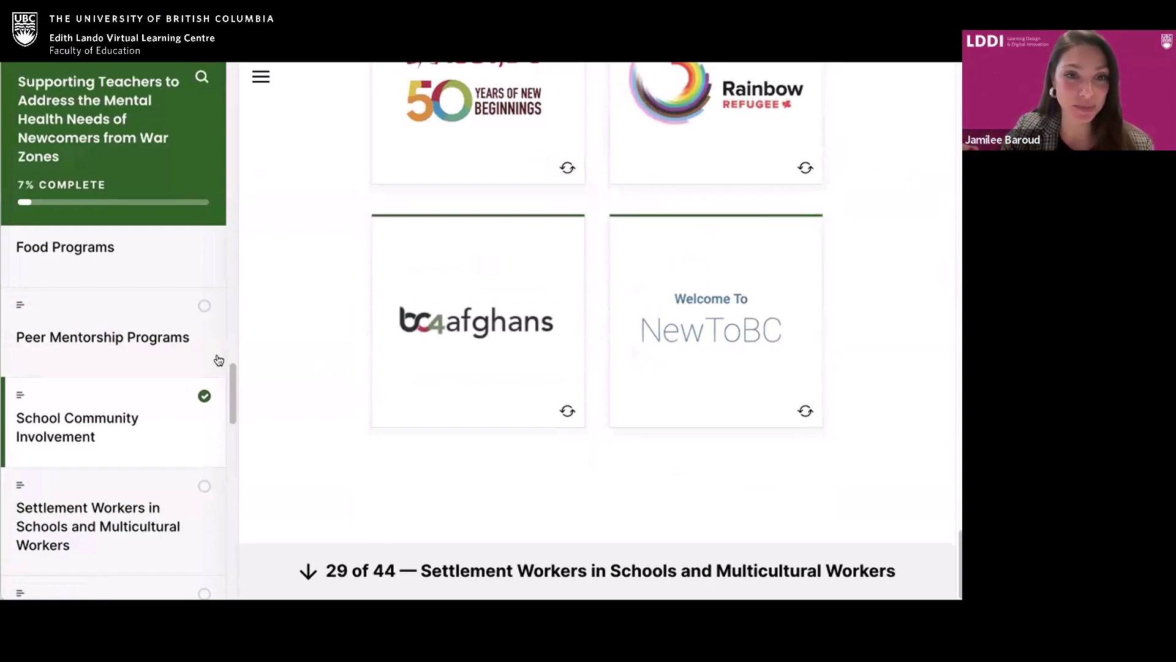
Step: Open the lesson "Settlement Workers in Schools and Multicultural Workers" and read through to the list of settlement worker services
scroll(128, 360, down, 2)
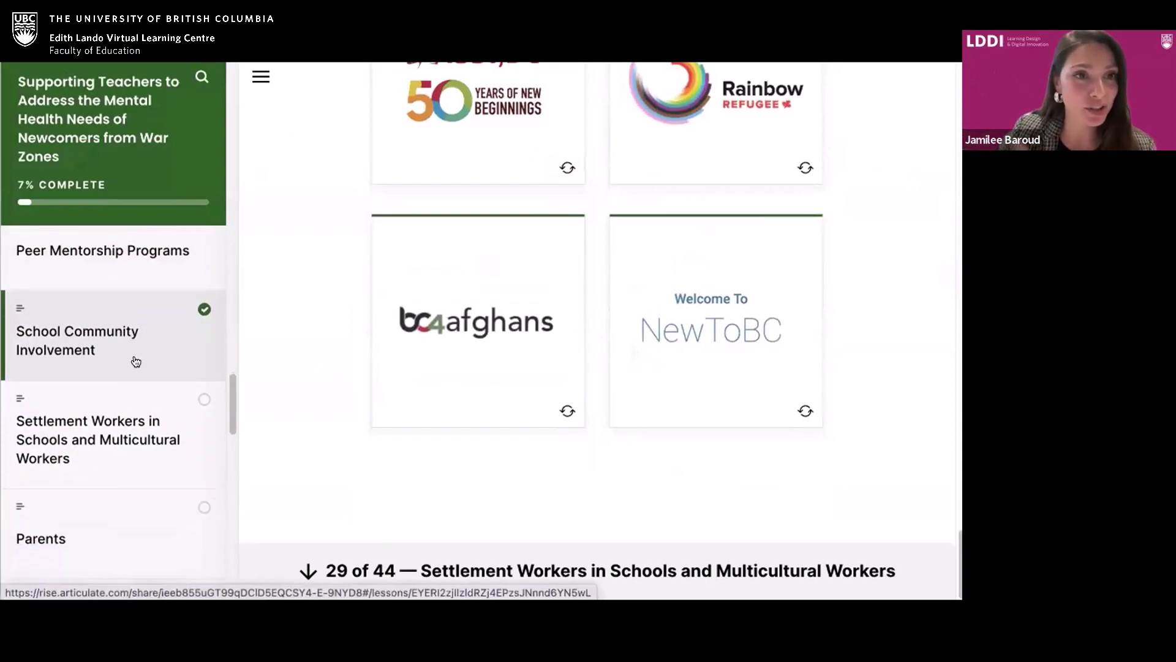
click(119, 421)
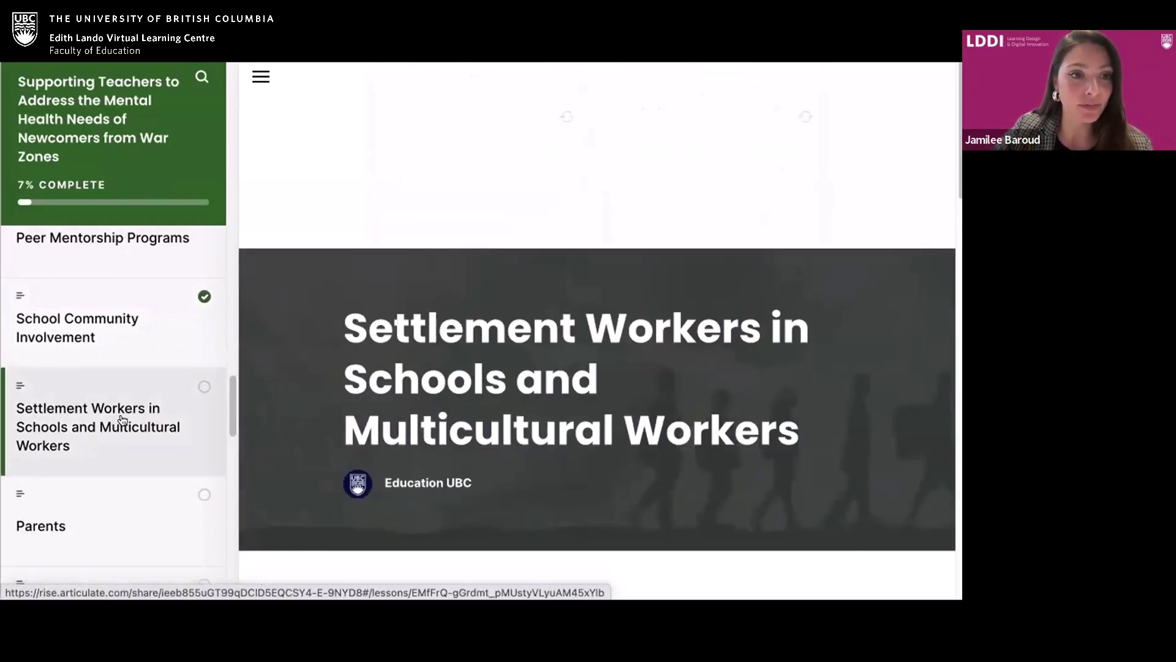
scroll(726, 390, down, 2)
scroll(738, 387, down, 4)
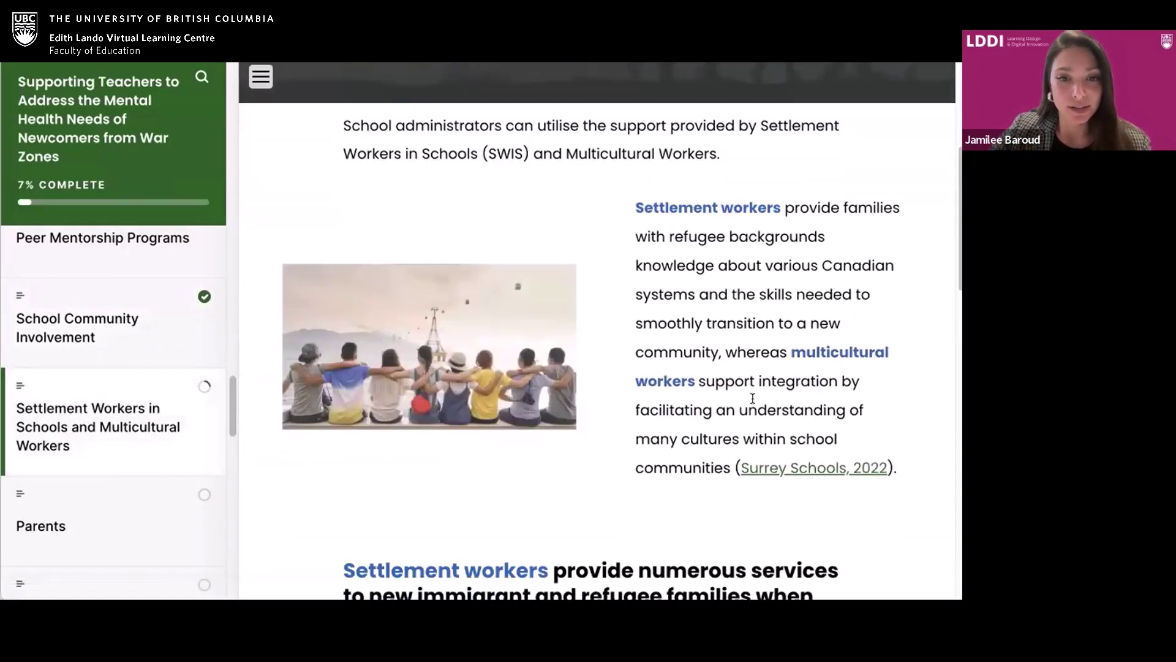
scroll(751, 398, down, 5)
scroll(755, 406, down, 3)
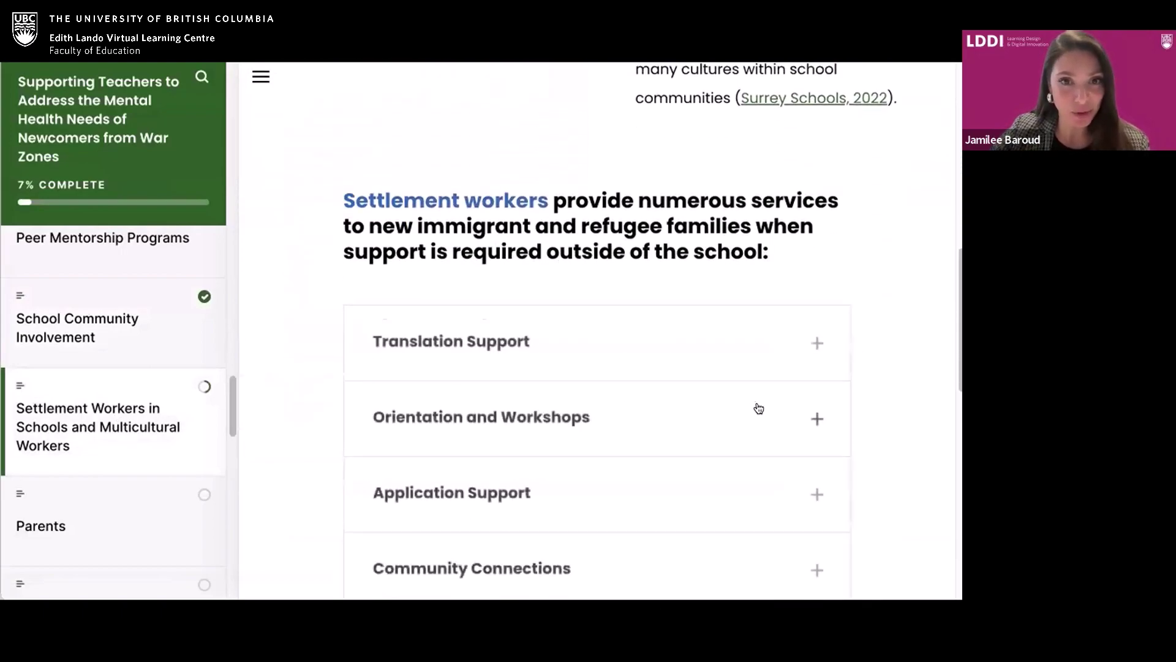
scroll(763, 368, down, 3)
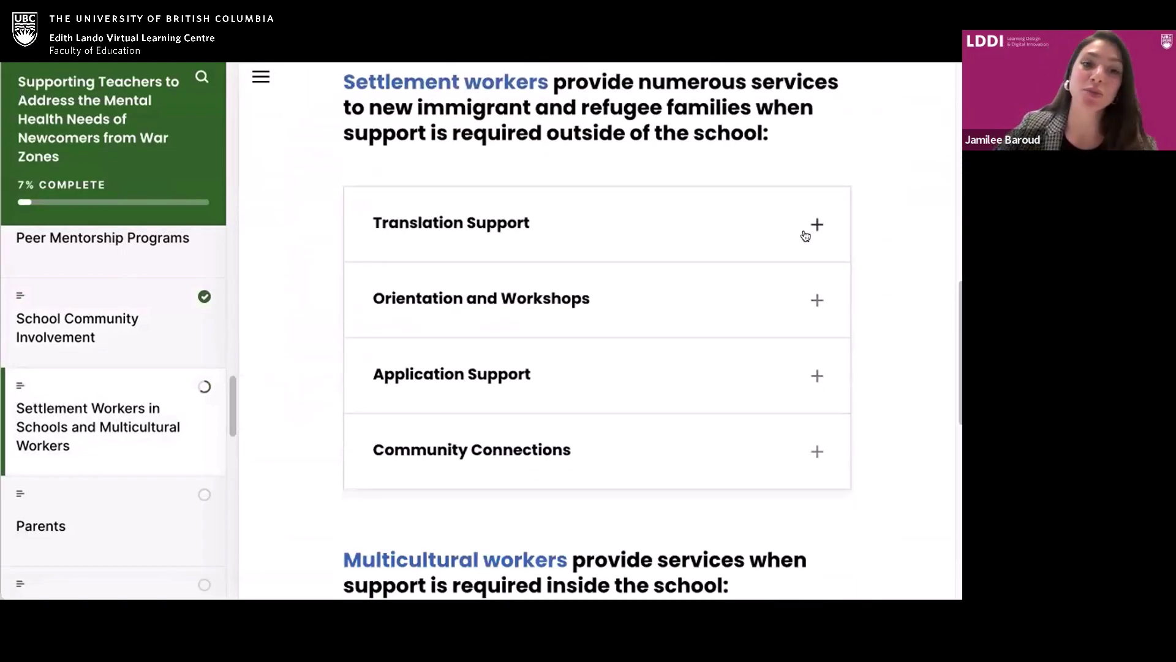
Step: Expand the settlement worker services Translation Support, Orientation and Workshops, Application Support and Community Connections to read their descriptions
scroll(810, 248, up, 13)
scroll(812, 251, down, 10)
scroll(818, 253, down, 1)
scroll(818, 253, down, 1)
click(805, 256)
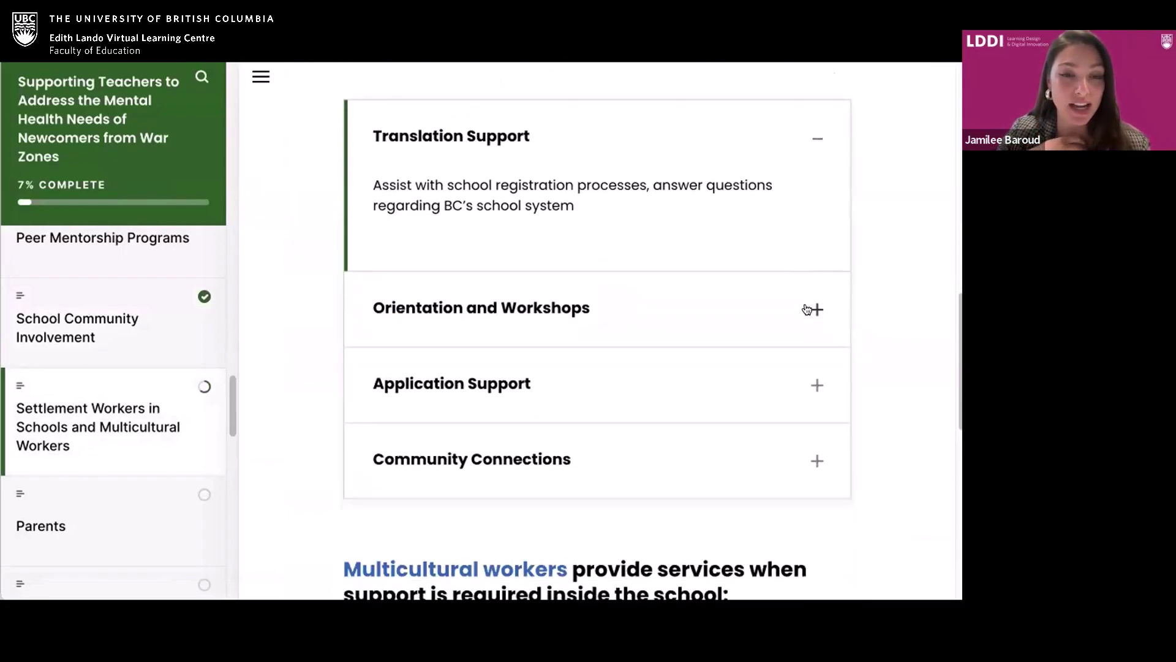
click(812, 308)
scroll(807, 304, down, 2)
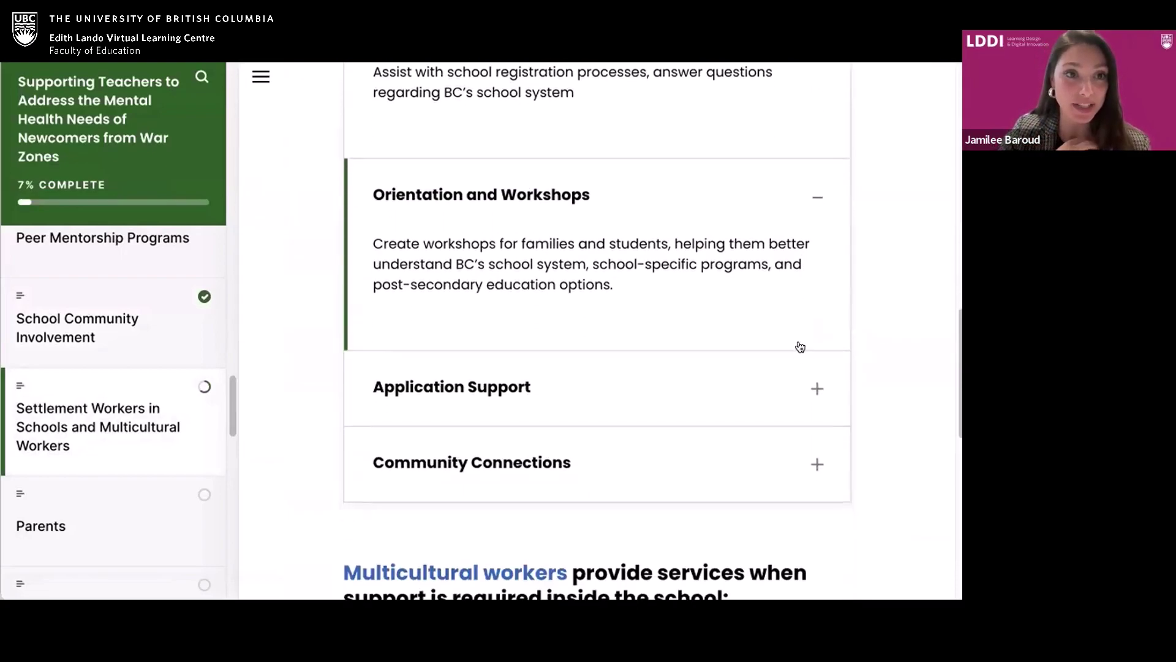
click(815, 382)
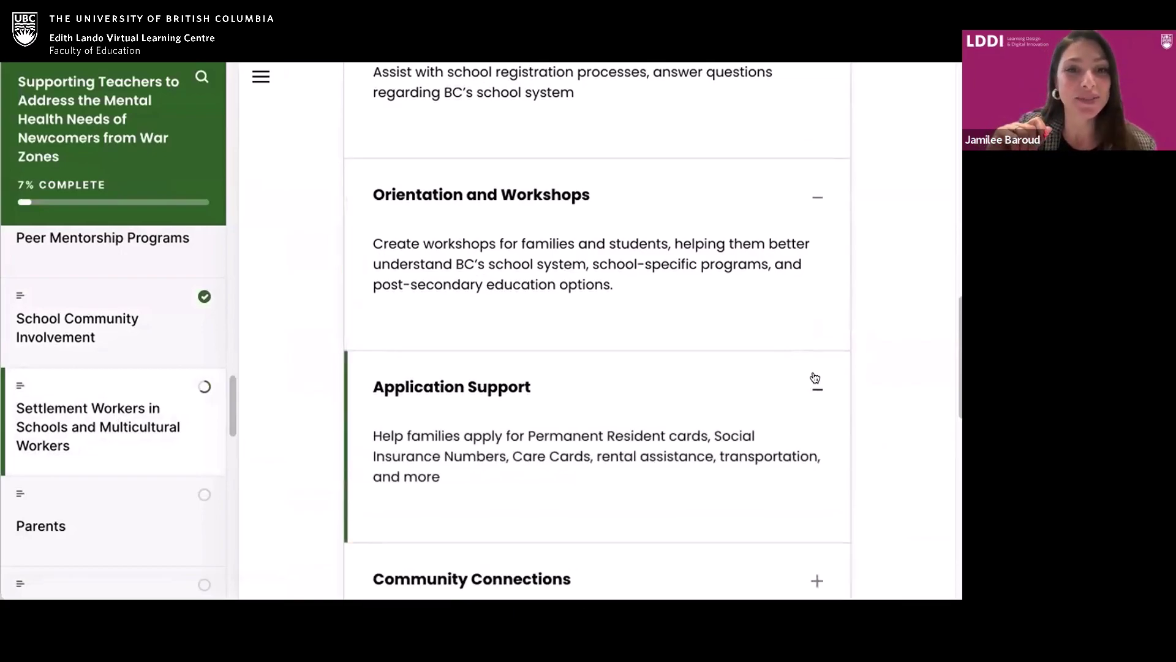
scroll(815, 380, down, 5)
click(814, 297)
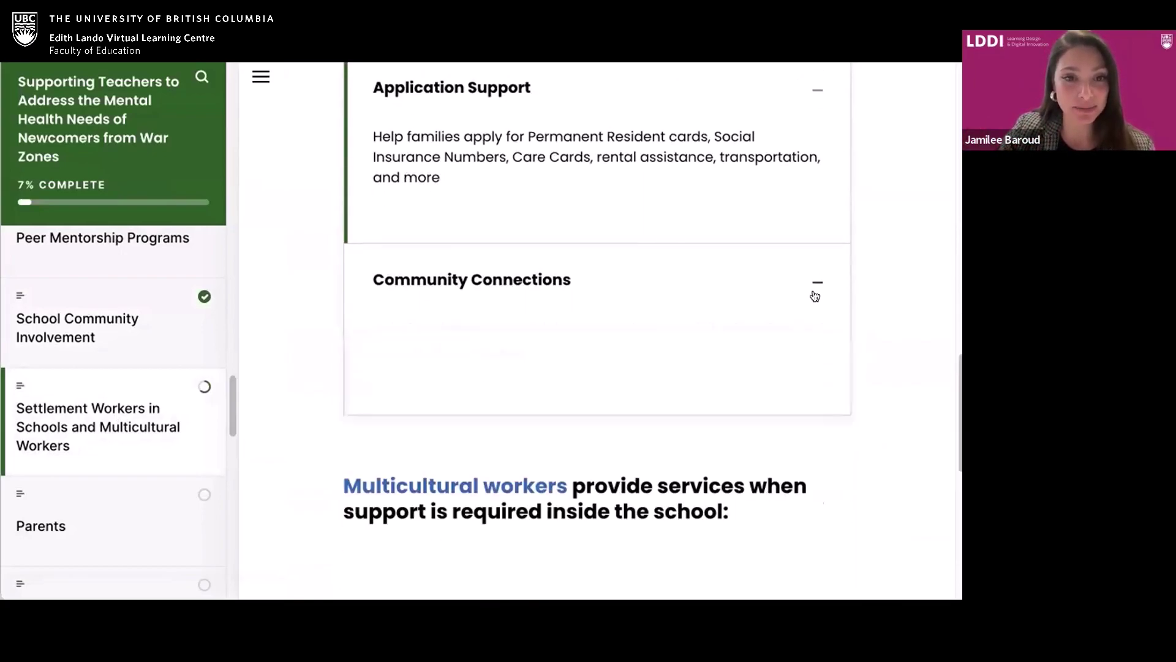
Step: Expand Translation Support and Facilitating Communication under the multicultural workers' services and read on to the end of the lesson
scroll(779, 370, down, 5)
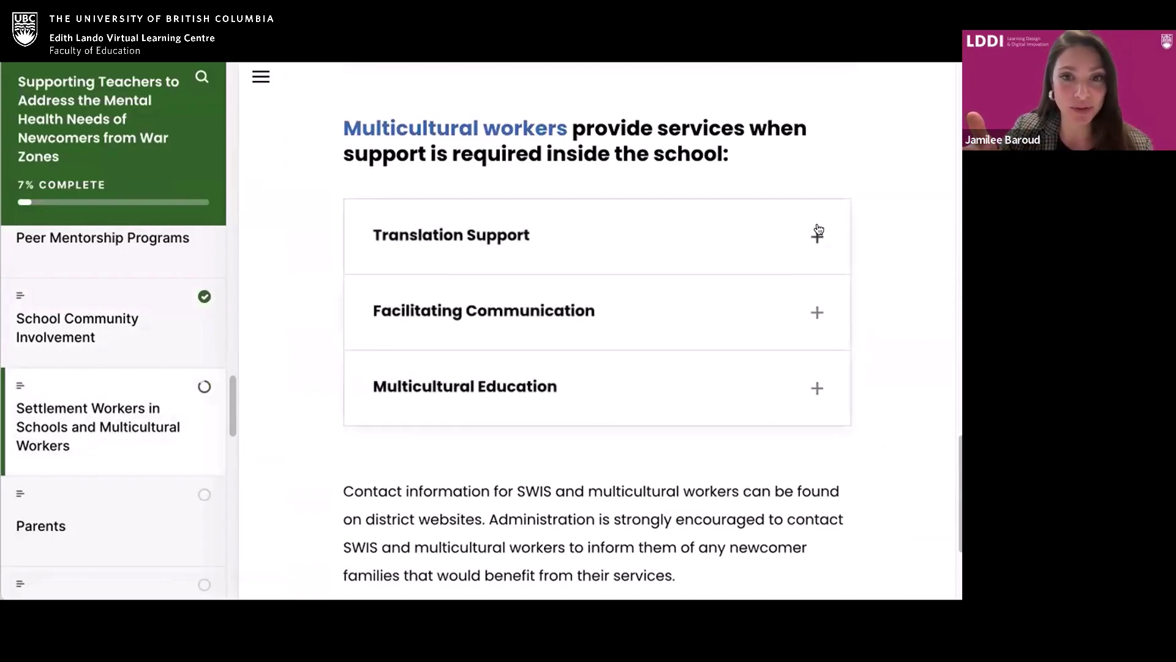
click(817, 233)
scroll(810, 283, down, 2)
click(814, 305)
scroll(807, 306, down, 5)
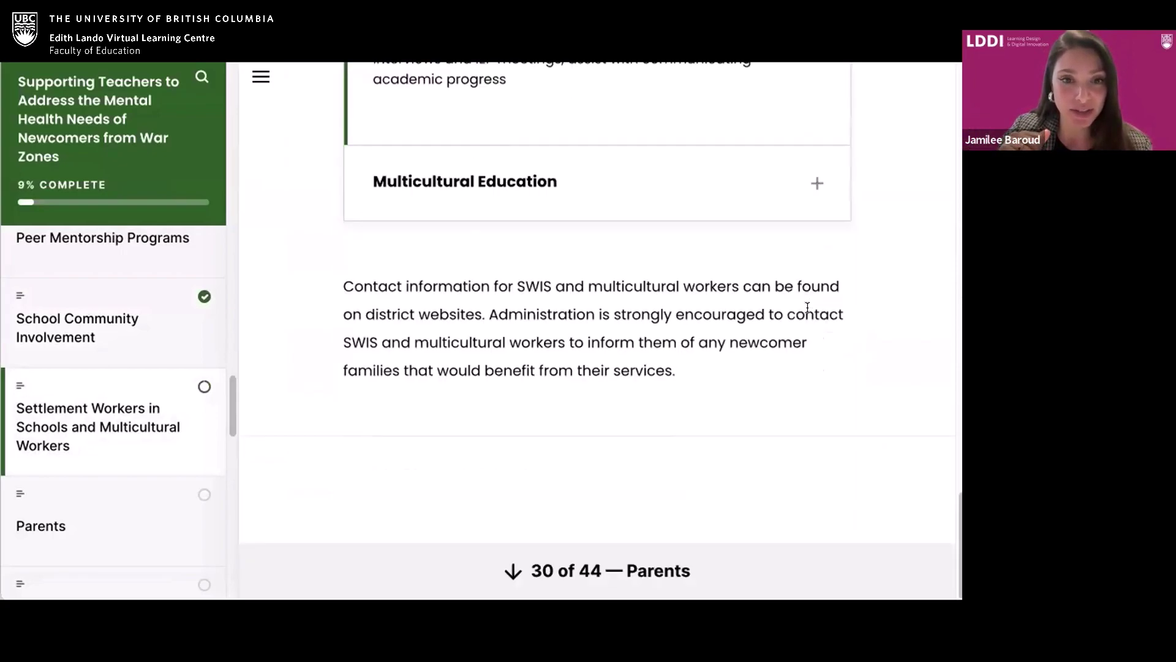
Step: Open the Parents lesson and read through the numbered list of newcomer parents' first priorities
scroll(105, 433, down, 3)
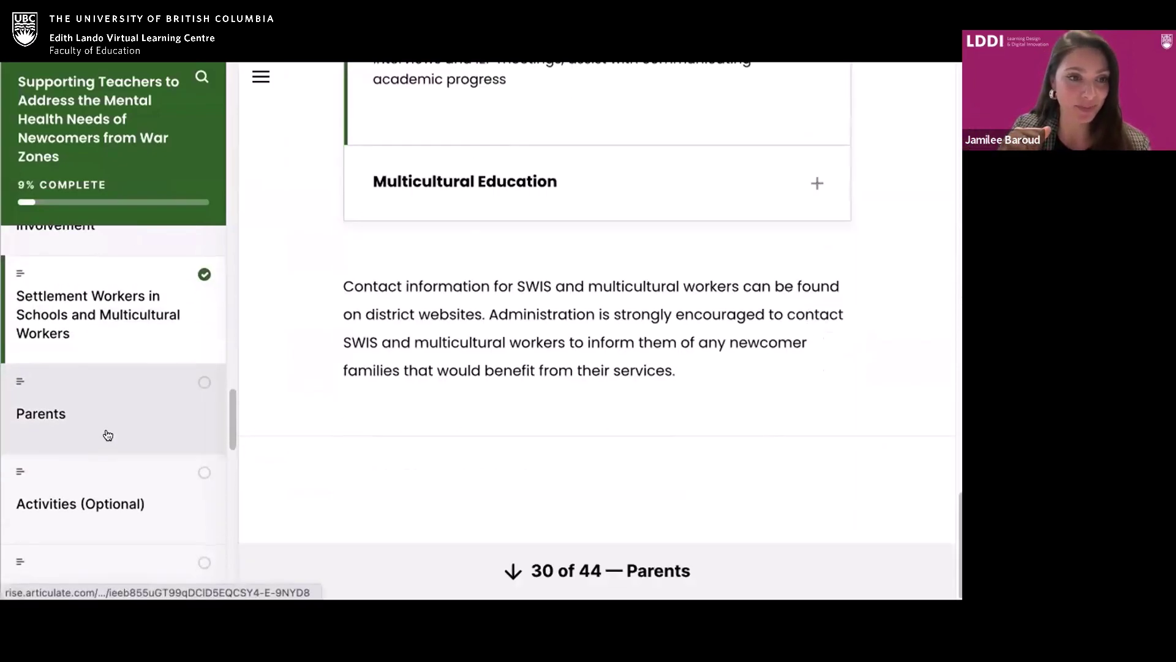
click(108, 430)
scroll(375, 367, down, 5)
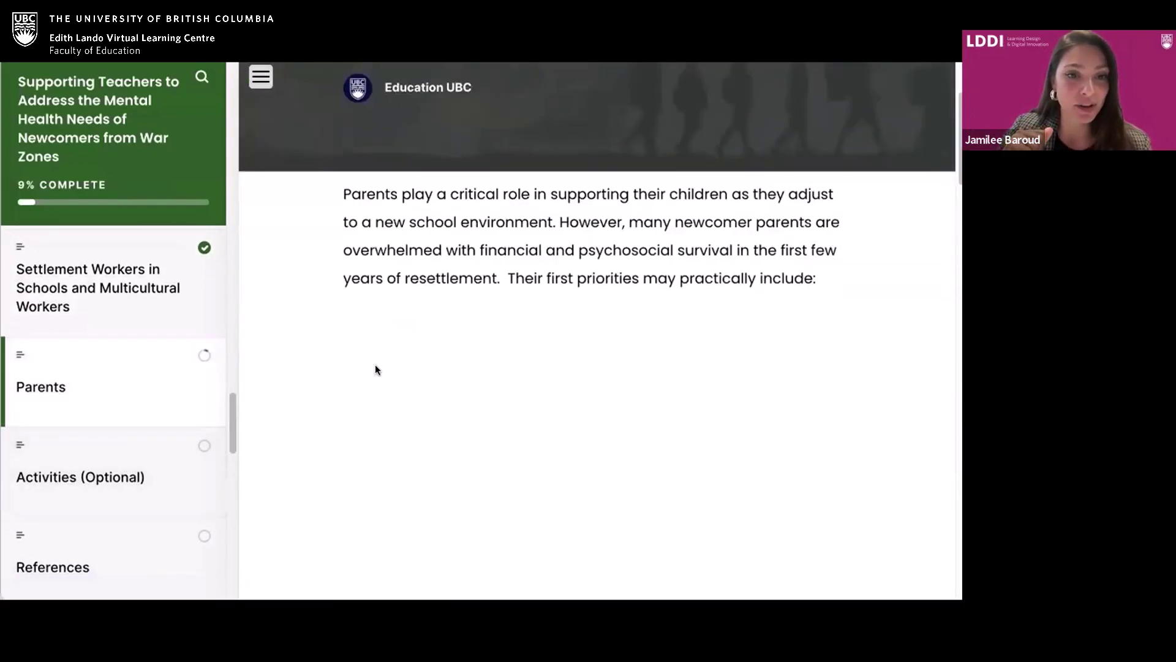
scroll(740, 344, down, 1)
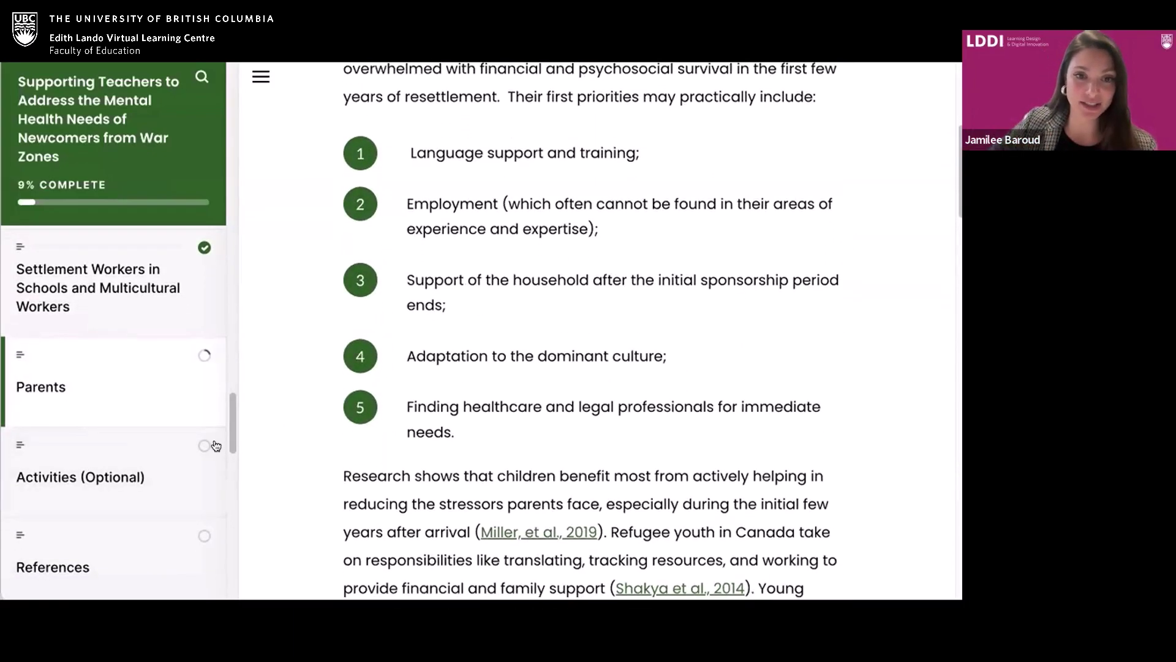
Step: Open the Activities (Optional) lesson and view the practice scenario about welcoming students with refugee backgrounds
click(176, 461)
scroll(654, 215, down, 3)
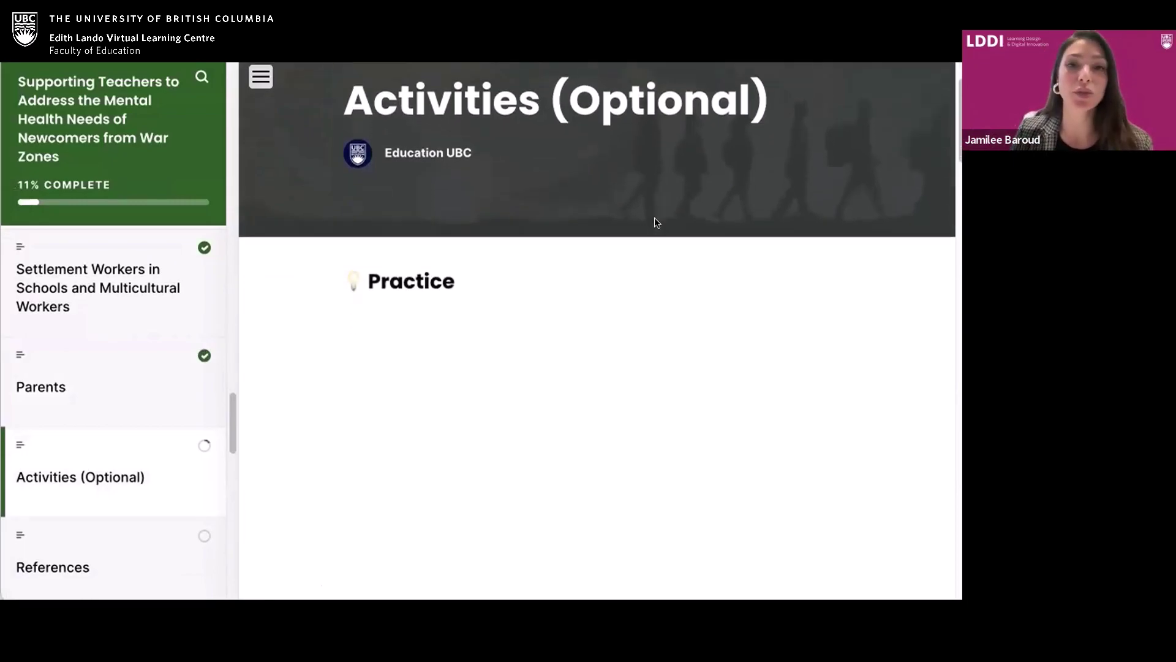
scroll(674, 251, down, 3)
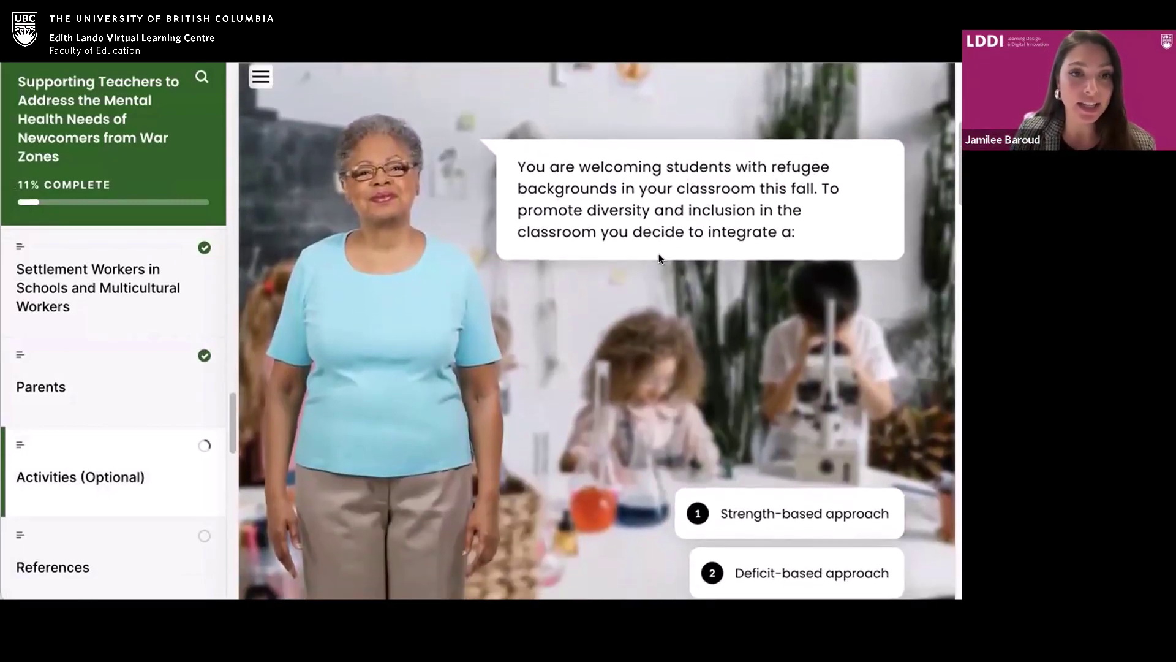
scroll(663, 257, down, 1)
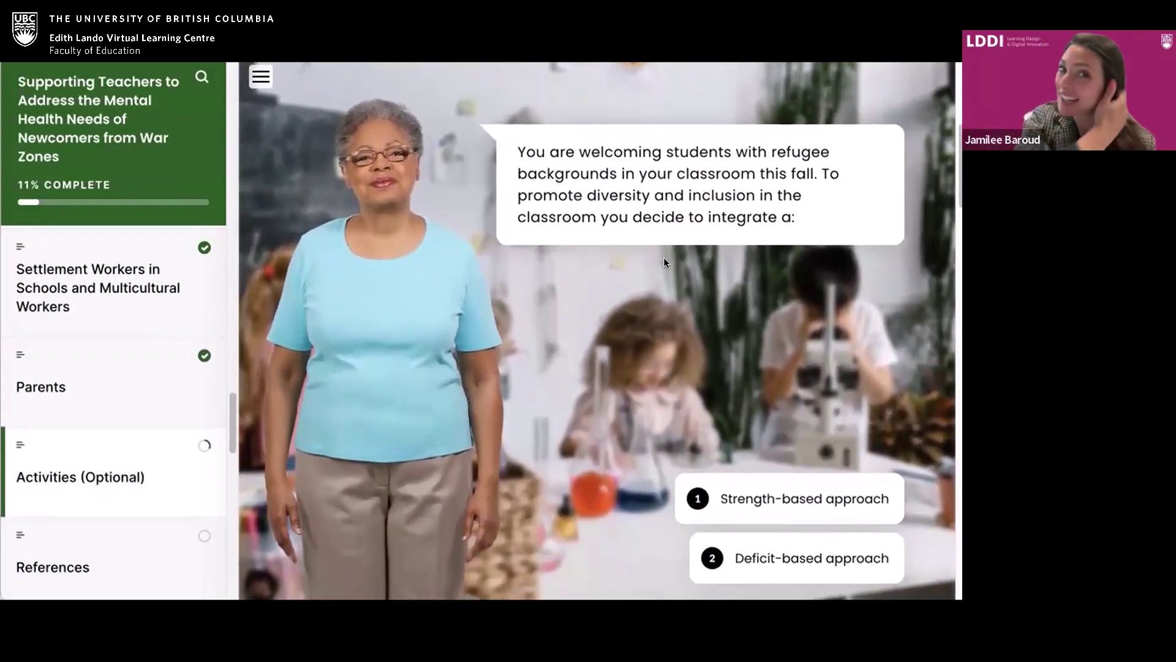
scroll(663, 257, down, 1)
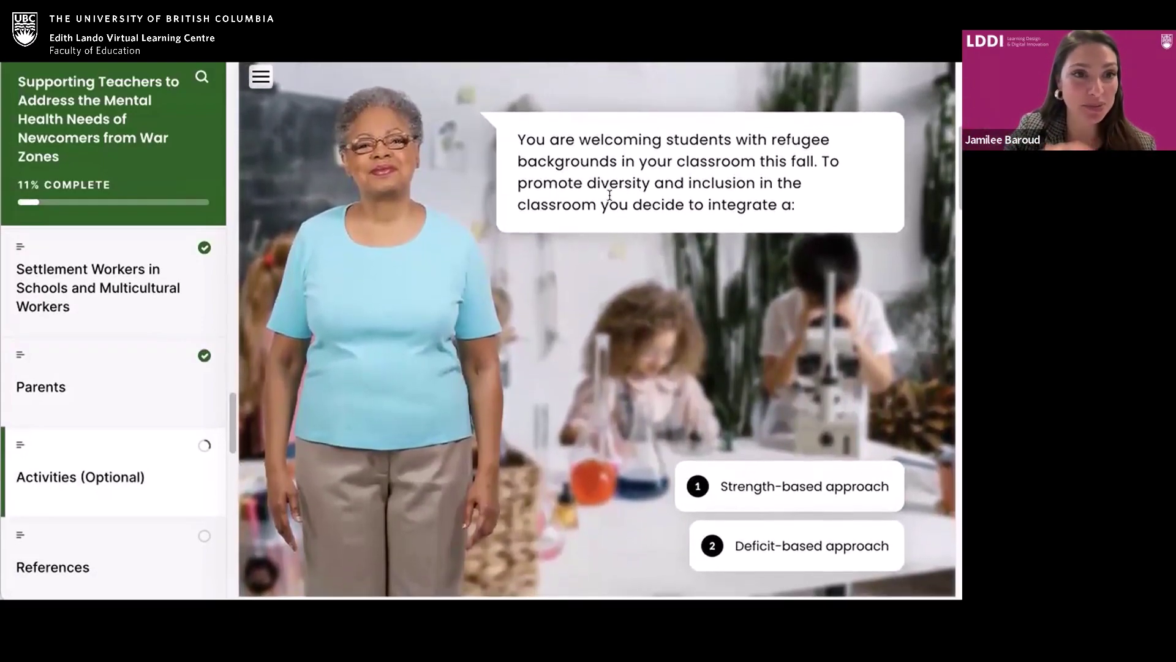
scroll(772, 354, down, 1)
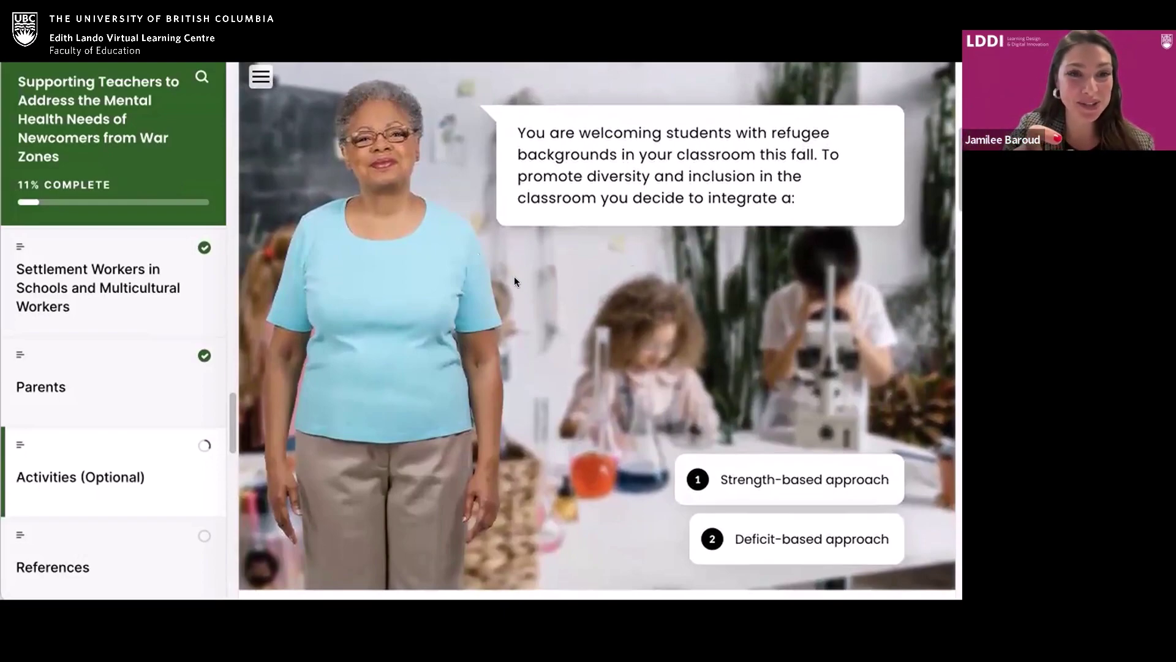
scroll(631, 257, down, 1)
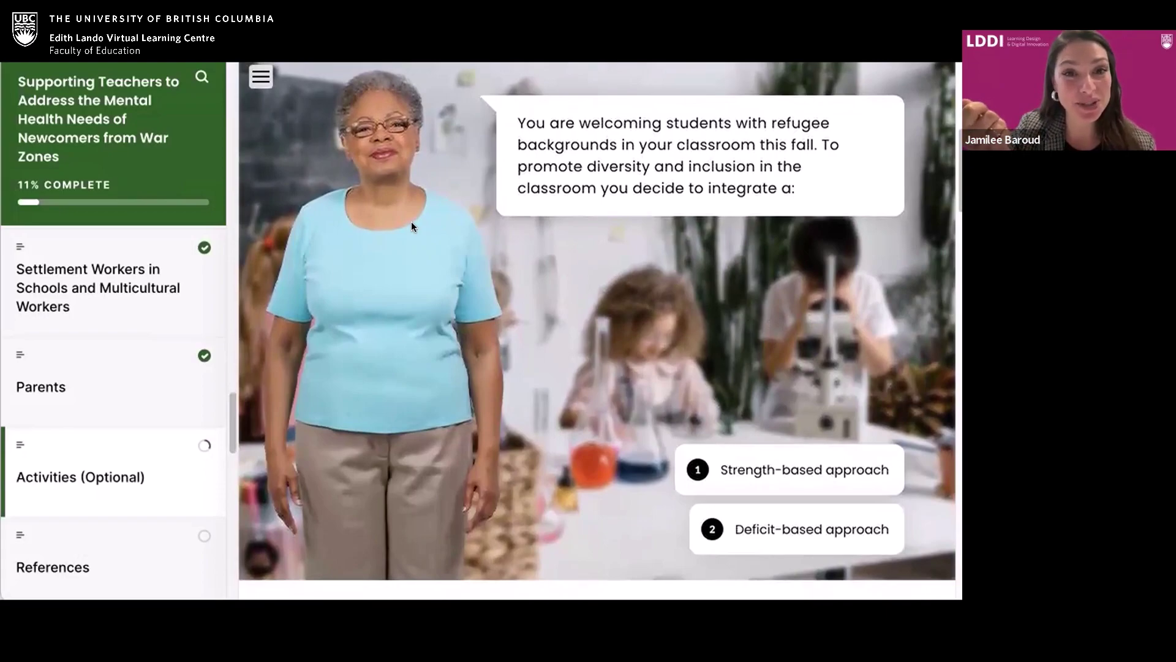
Step: Complete the practice scenario with Strength-based approach, trying the same-resources answer before choosing the translator or interpreter and visual aids answer
click(784, 471)
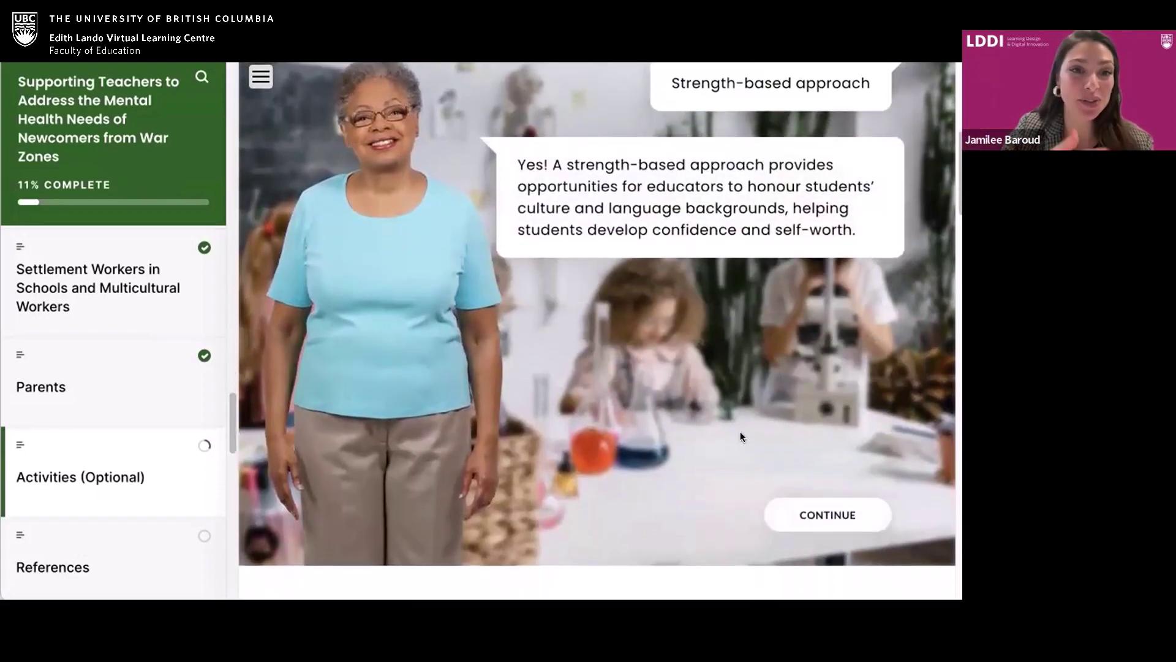
click(816, 513)
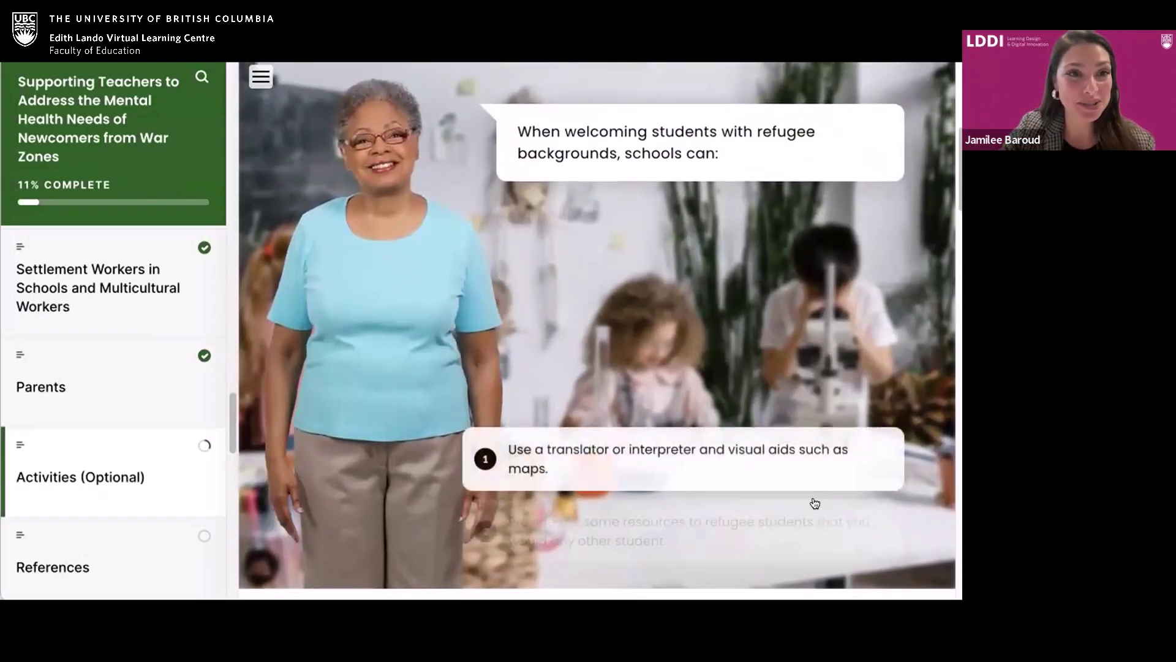
click(777, 512)
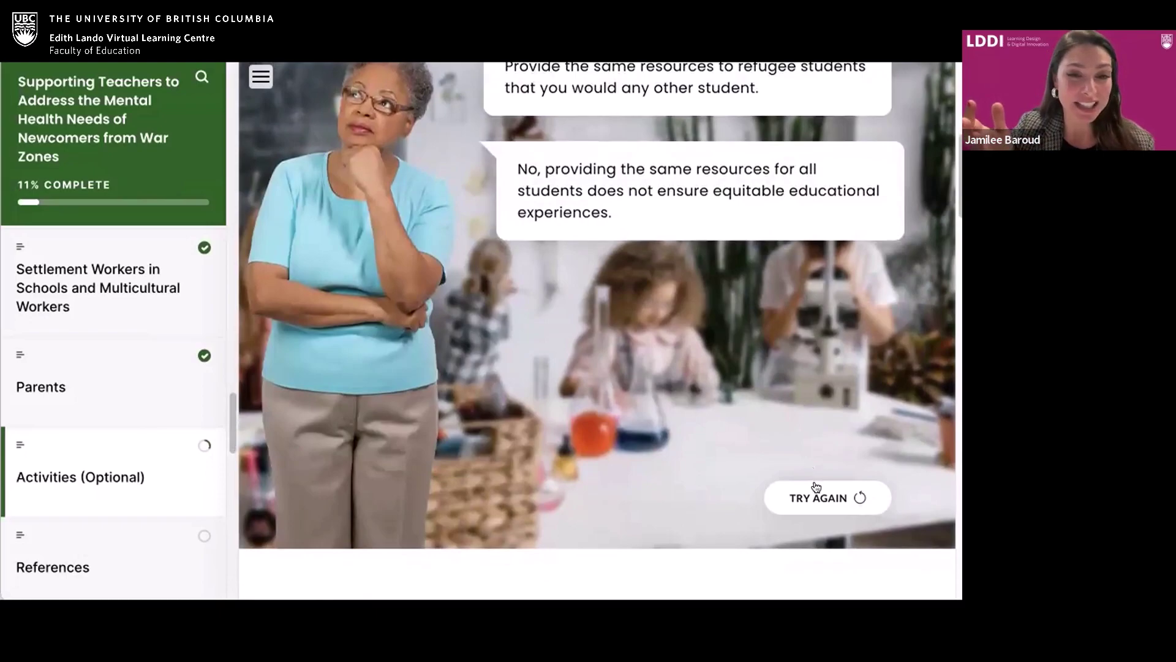
click(814, 490)
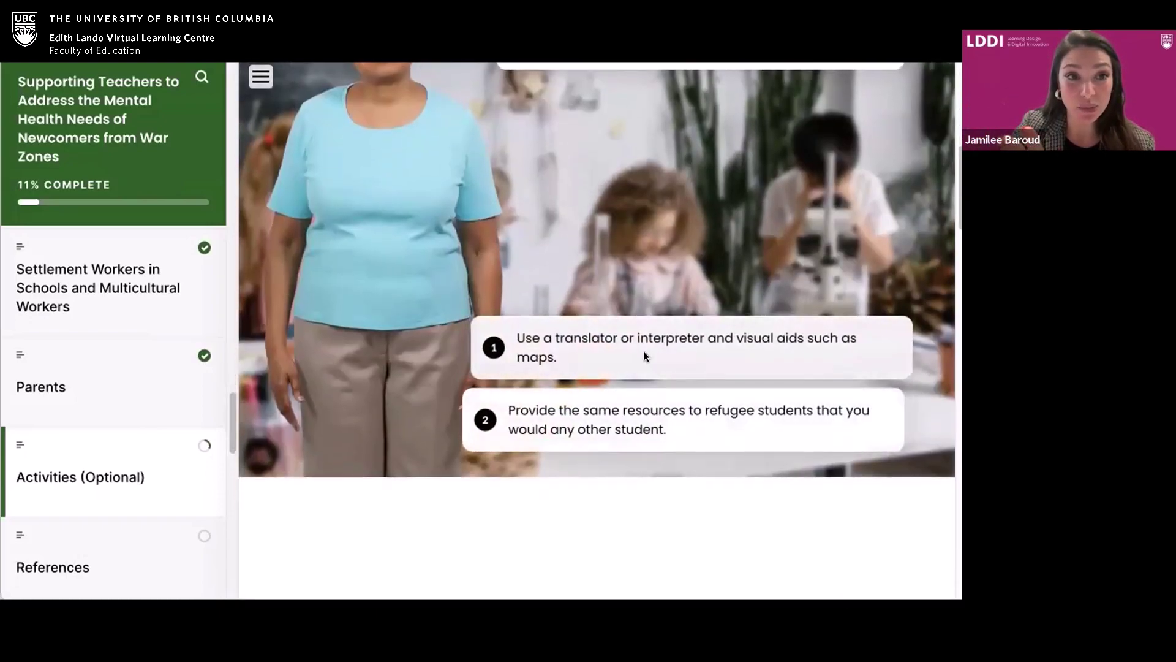
click(644, 349)
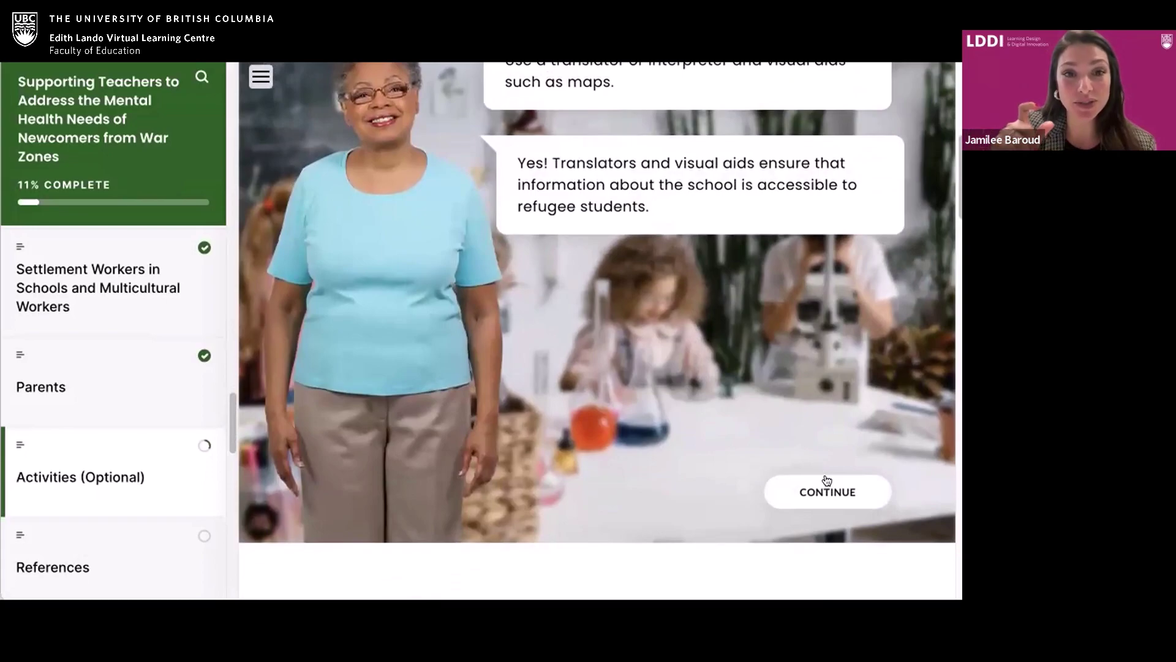
click(826, 490)
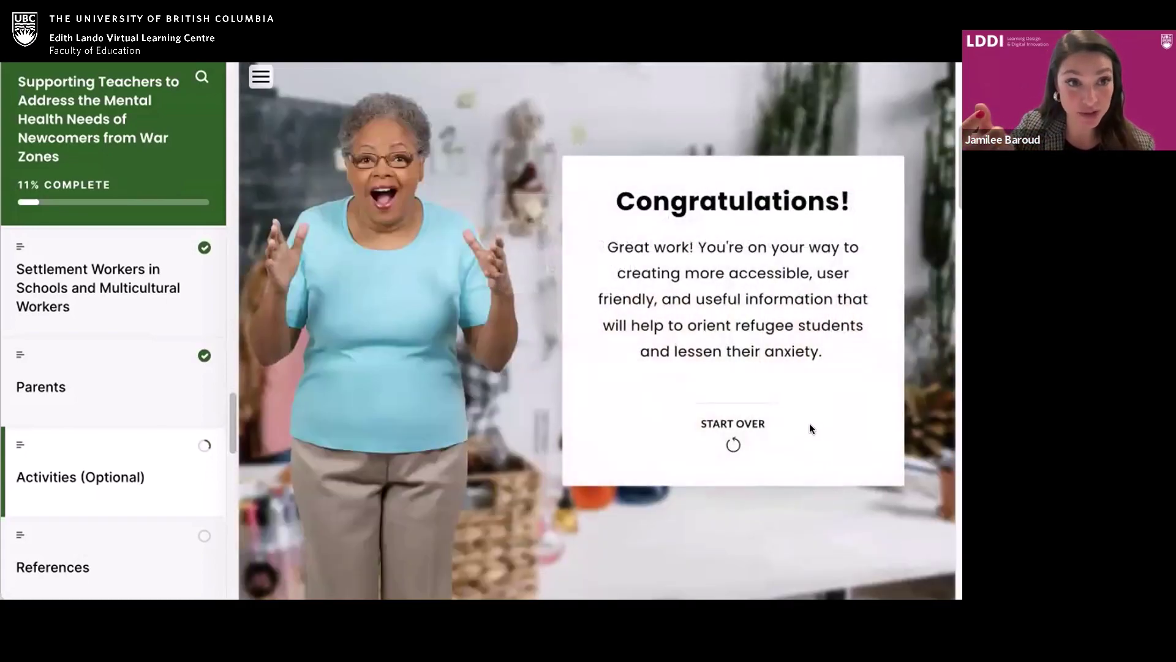
Step: Restart the practice scenario and choose Strength-based approach for its first question
click(760, 426)
scroll(753, 399, down, 1)
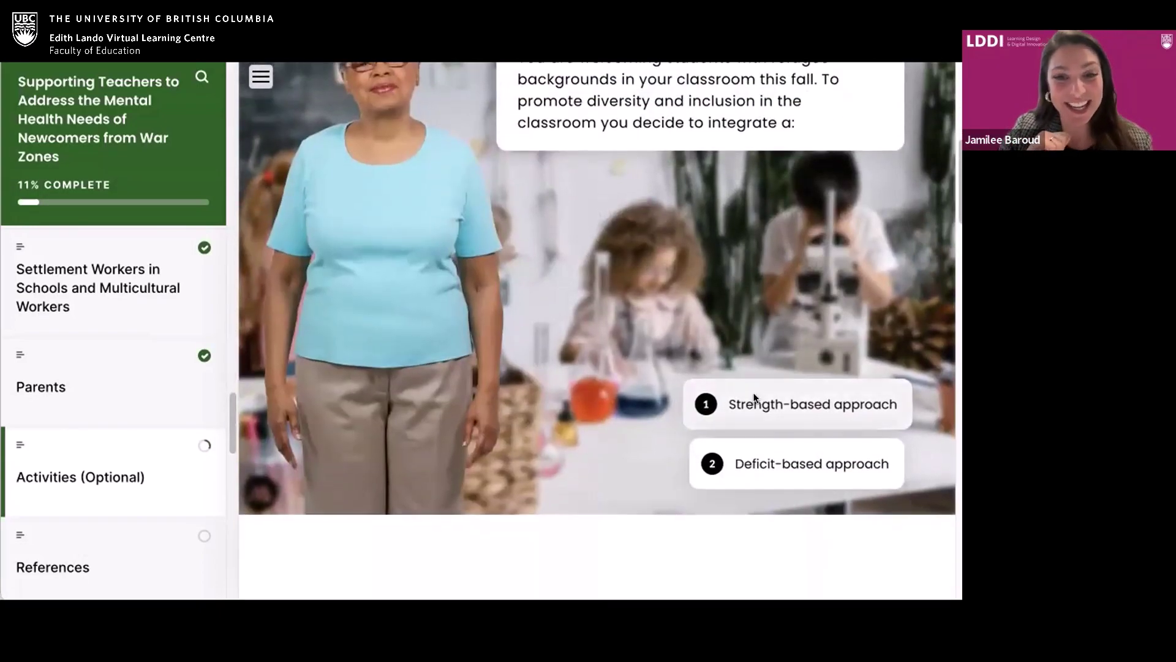
click(754, 399)
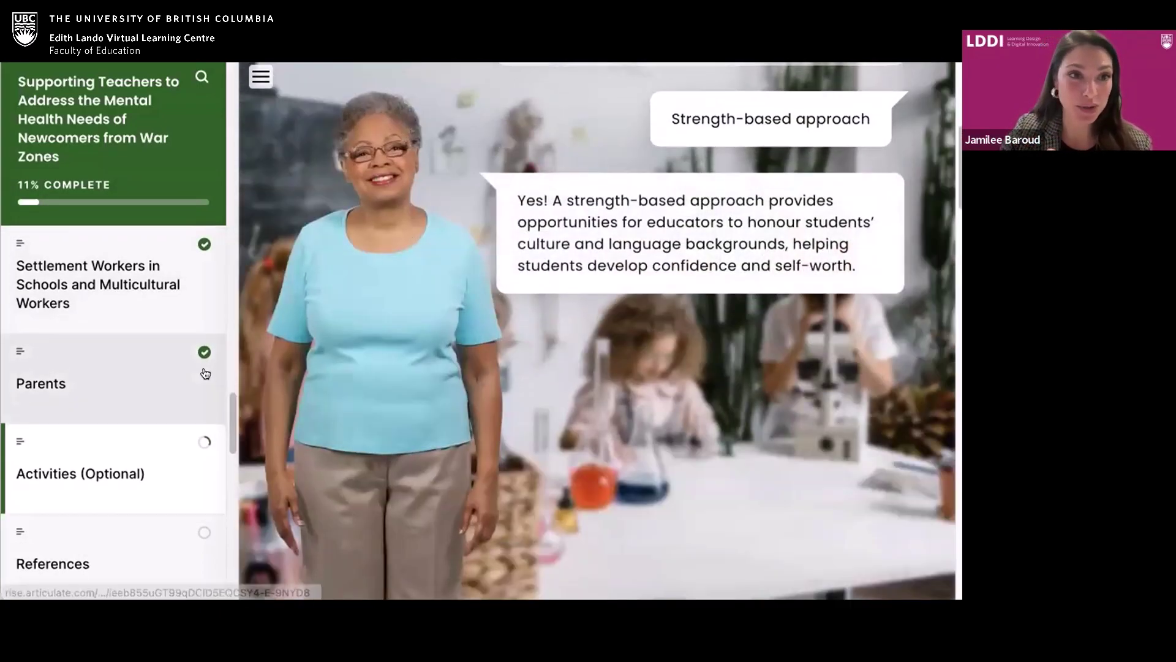
Step: Examine the strength-based approach feedback and look through the course outline from the Chapter 4 activities into the Chapter 5 lessons
scroll(598, 410, down, 1)
scroll(101, 443, down, 1)
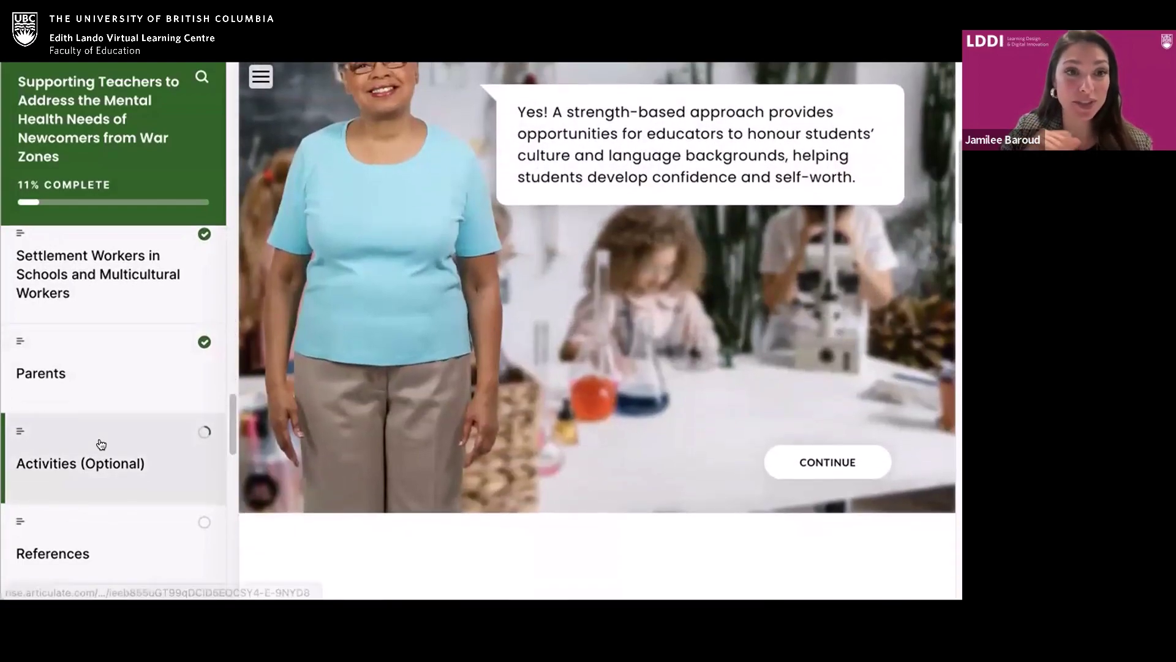
scroll(424, 329, up, 1)
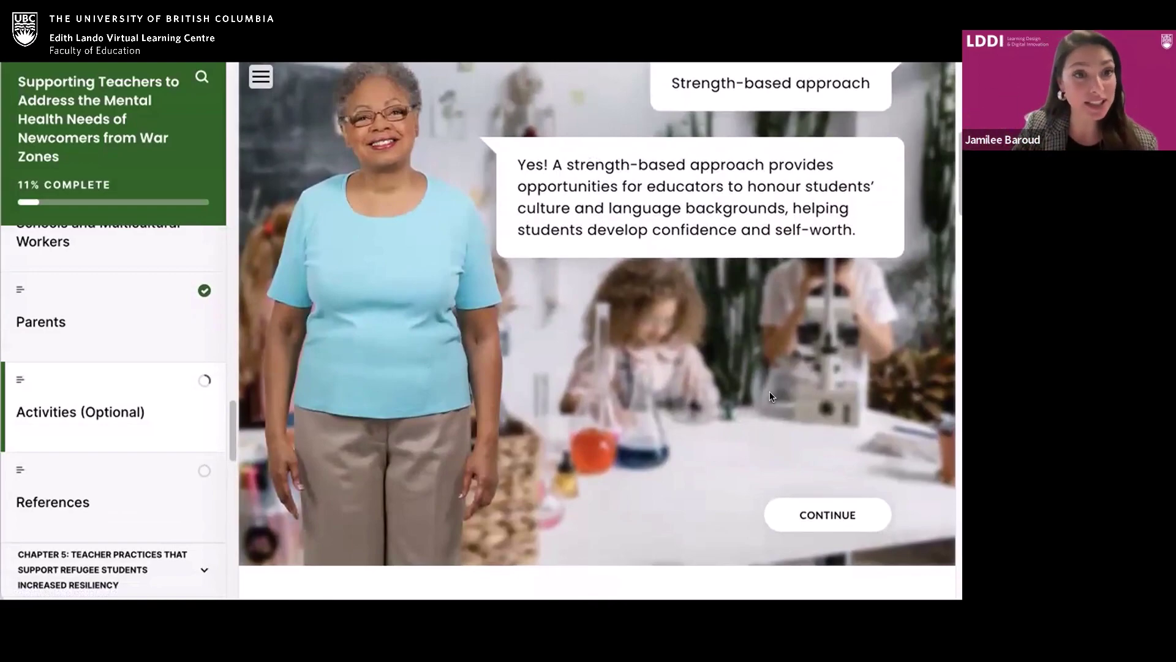
scroll(767, 398, down, 1)
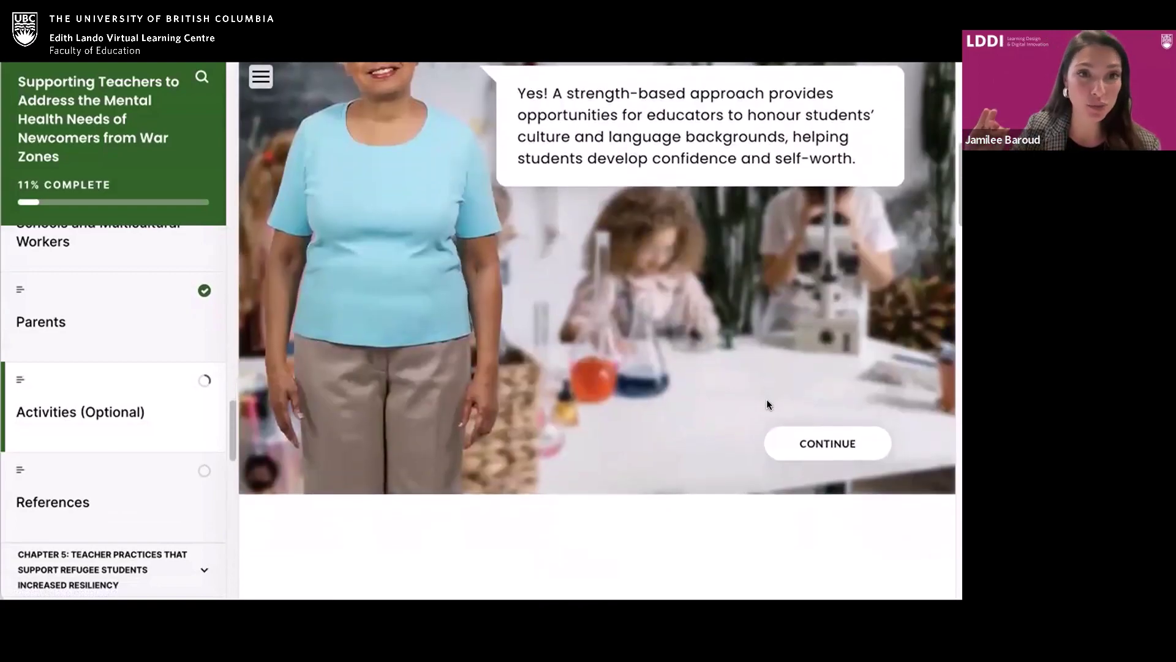
scroll(766, 404, up, 1)
scroll(767, 398, up, 1)
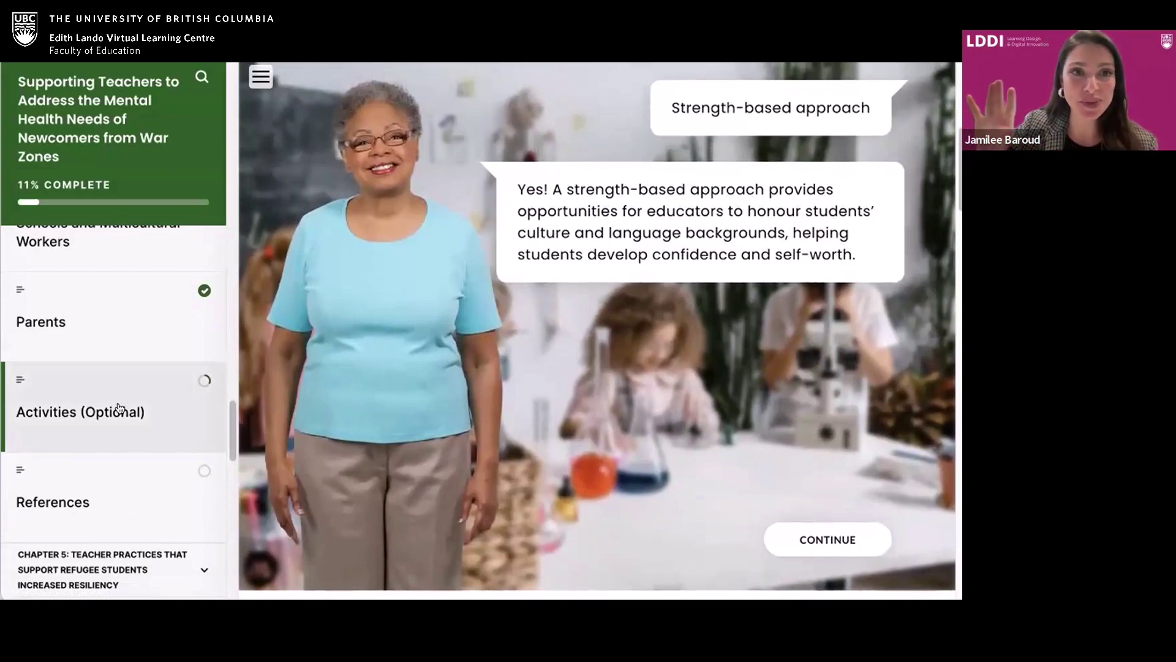
scroll(118, 407, down, 1)
scroll(123, 407, down, 1)
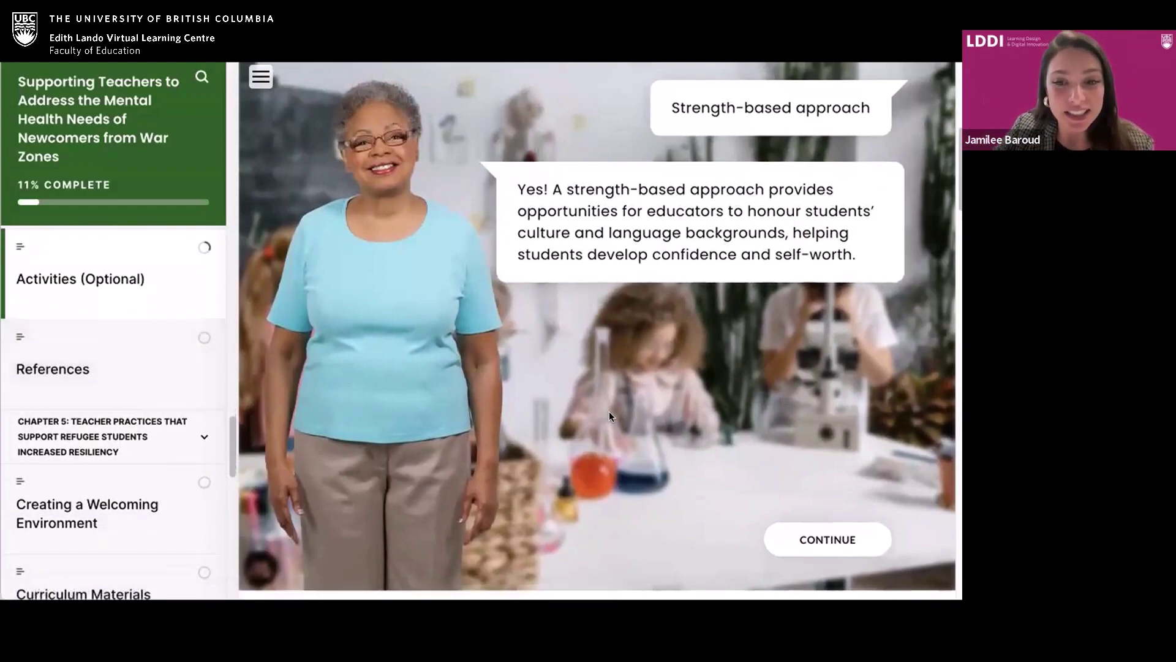
scroll(141, 415, down, 1)
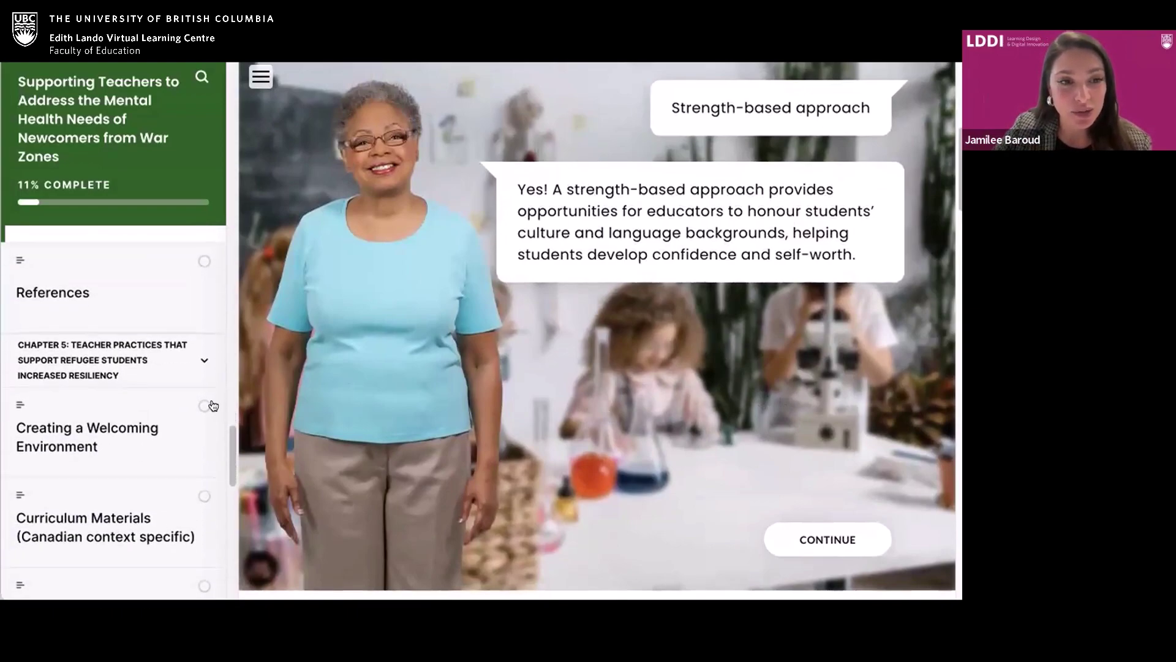
scroll(86, 337, up, 1)
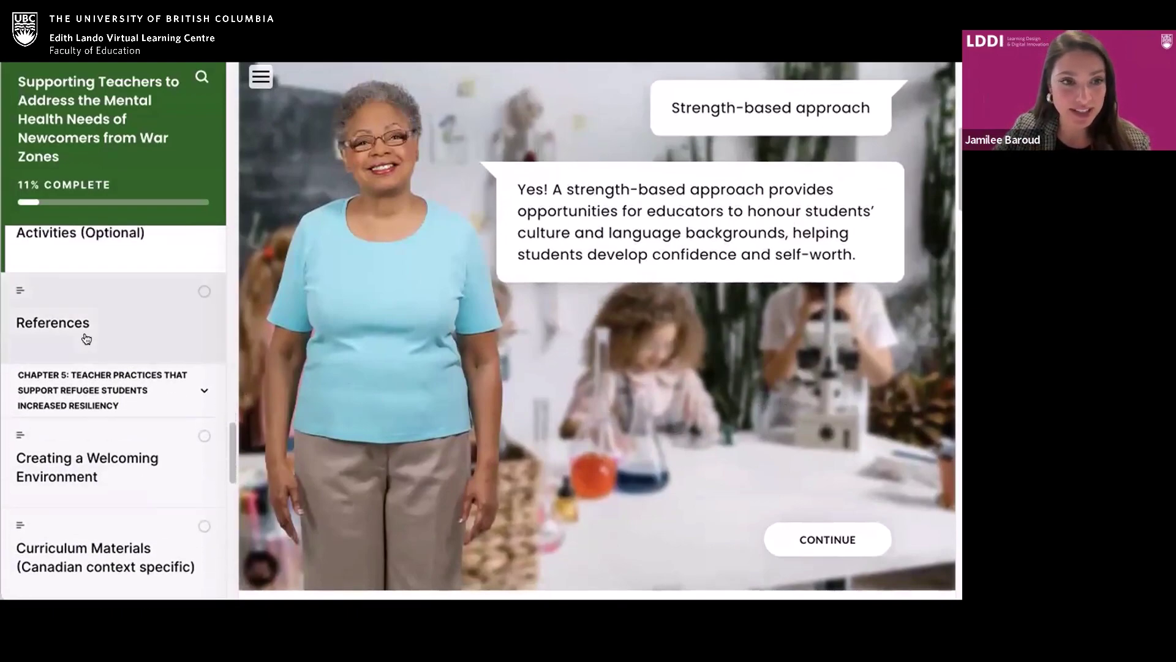
scroll(96, 353, down, 1)
scroll(95, 353, down, 1)
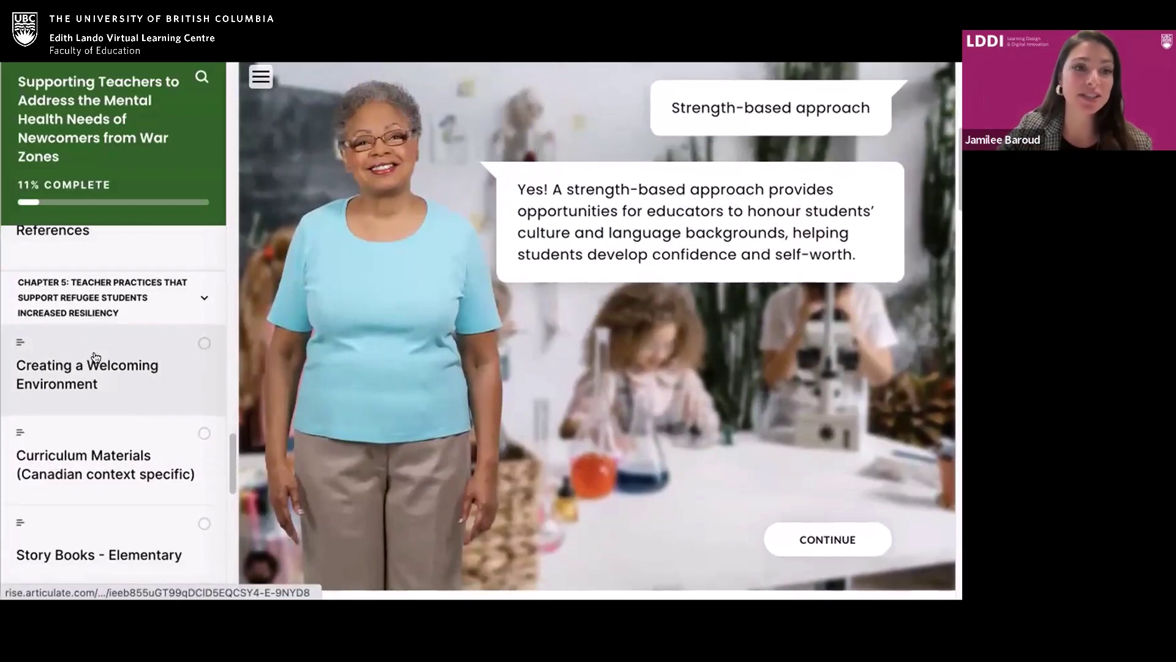
scroll(101, 352, down, 1)
scroll(105, 349, up, 2)
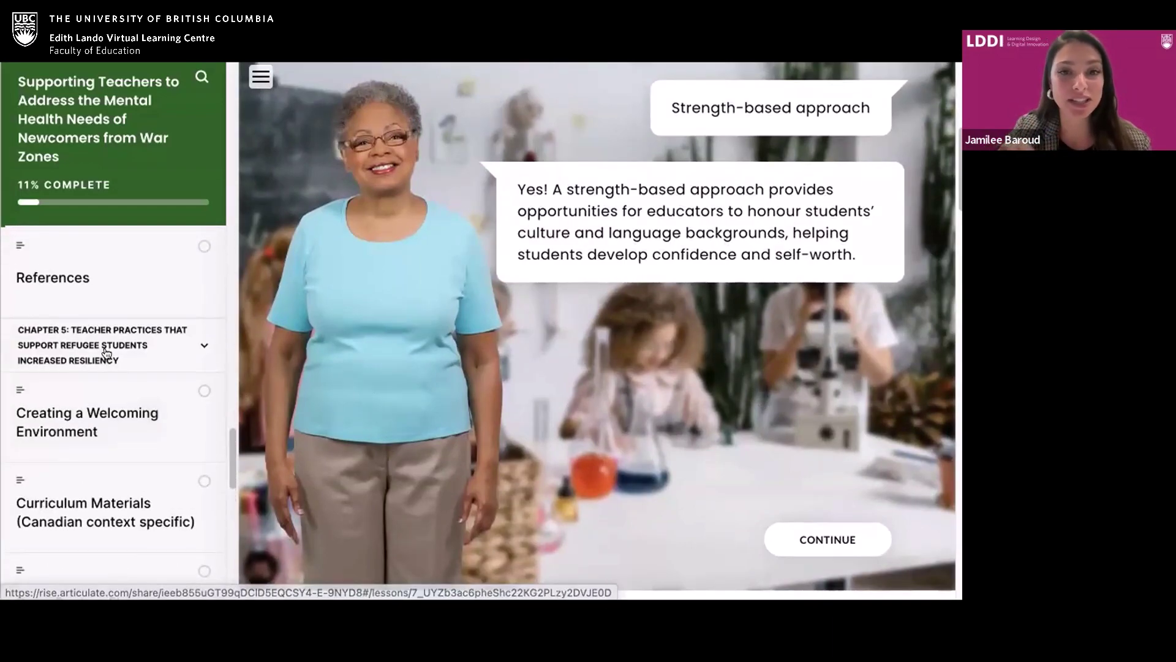
scroll(110, 355, up, 2)
Step: Answer the newcomer parents' first priorities question with Language support and training and Employment, submit it and view the feedback
scroll(437, 392, down, 10)
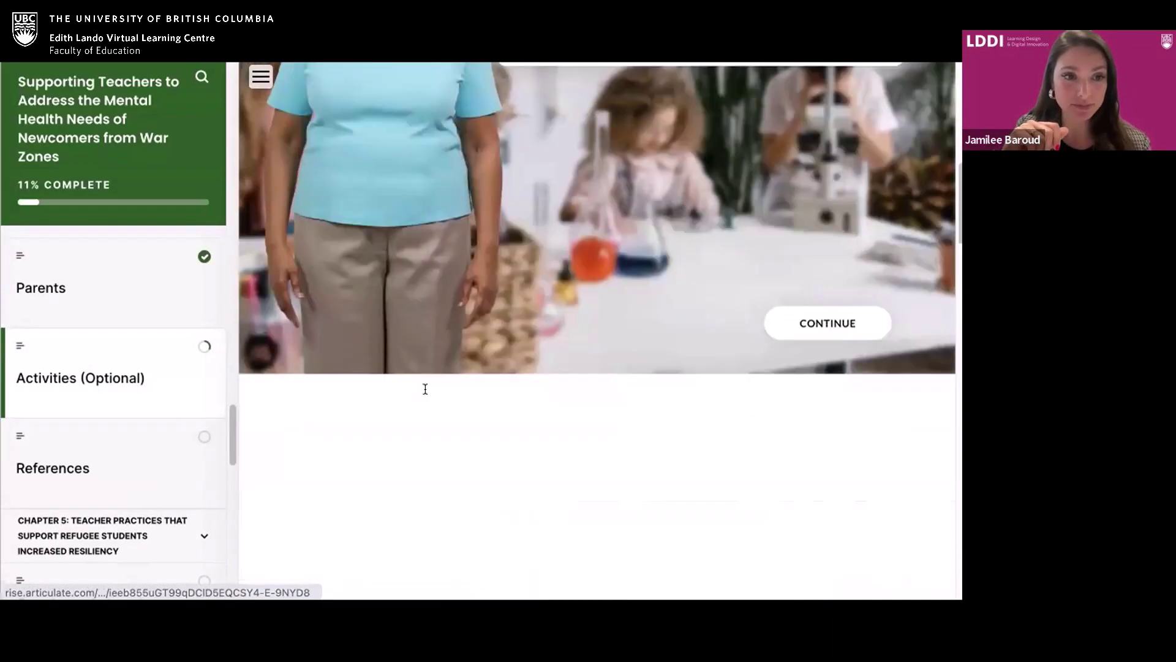
scroll(438, 393, up, 1)
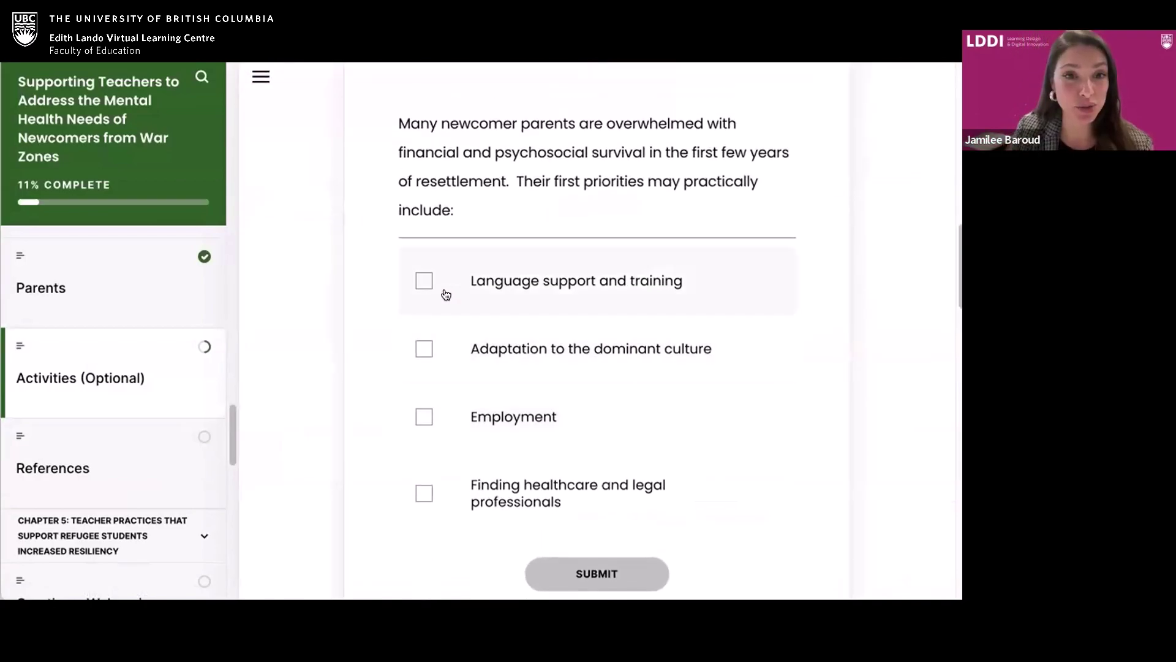
click(422, 279)
click(424, 414)
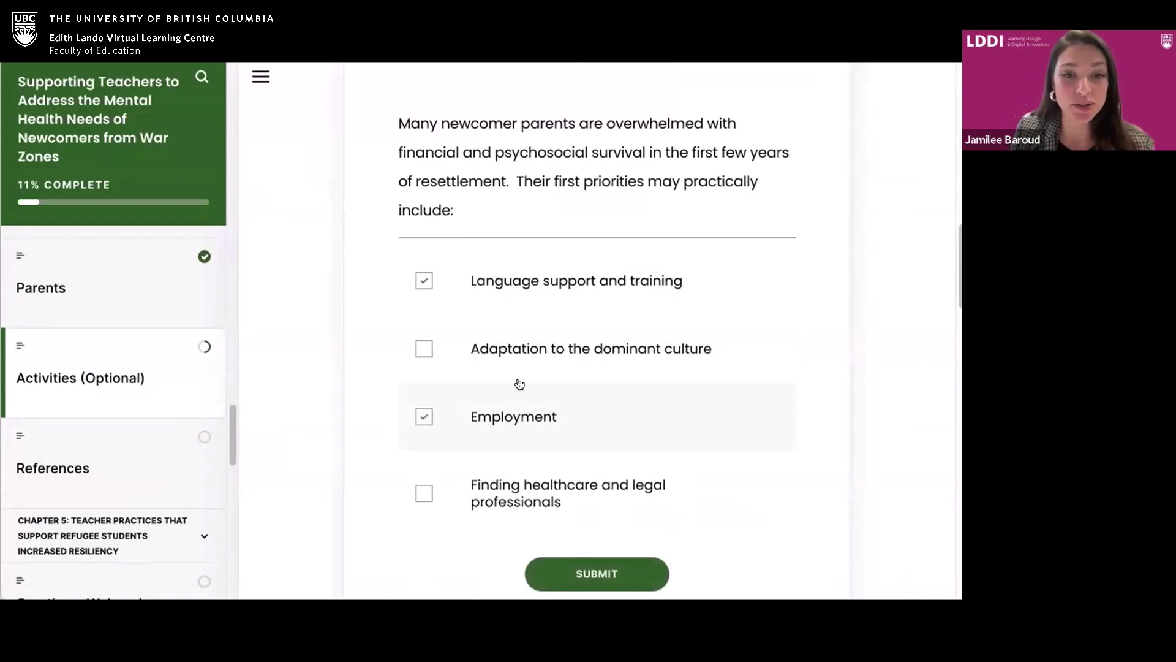
scroll(559, 376, down, 3)
click(576, 382)
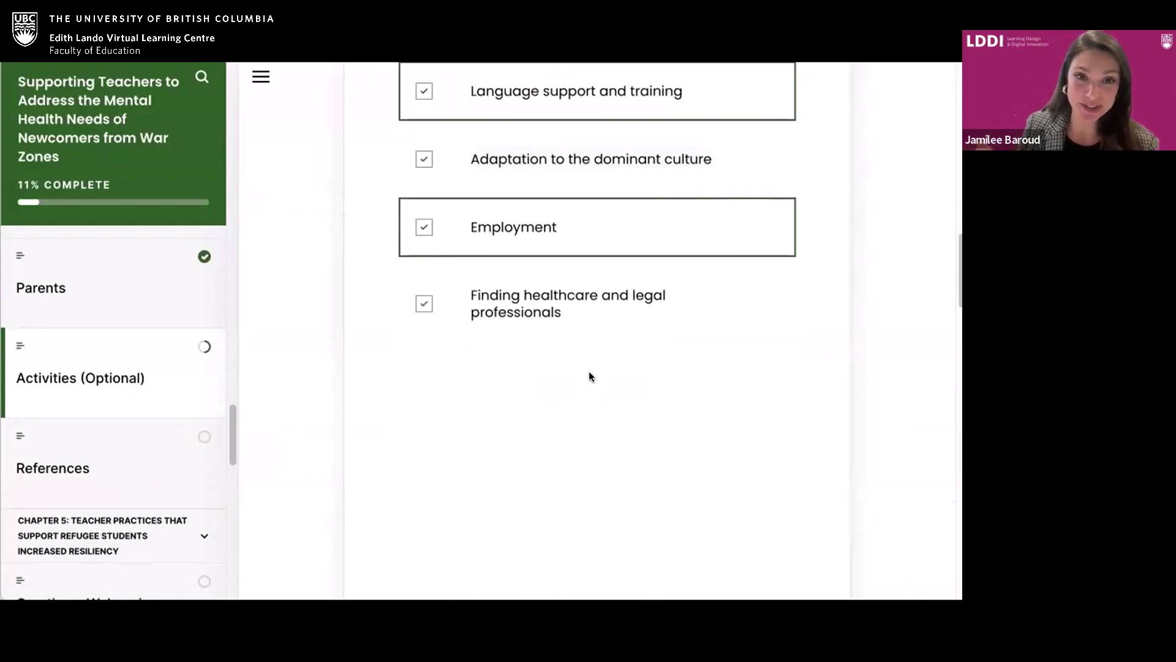
scroll(590, 372, down, 5)
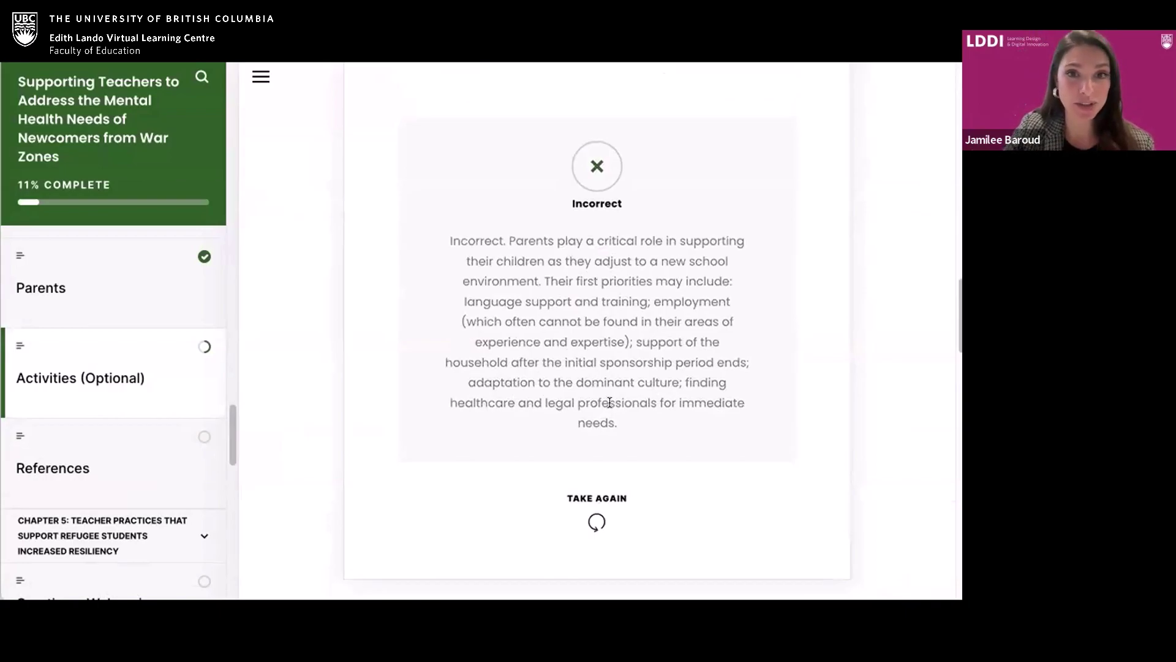
Step: Match Multicultural workers to Canadian systems knowledge and Settlement workers to supporting integration, submit the matches and read the feedback
scroll(609, 402, down, 9)
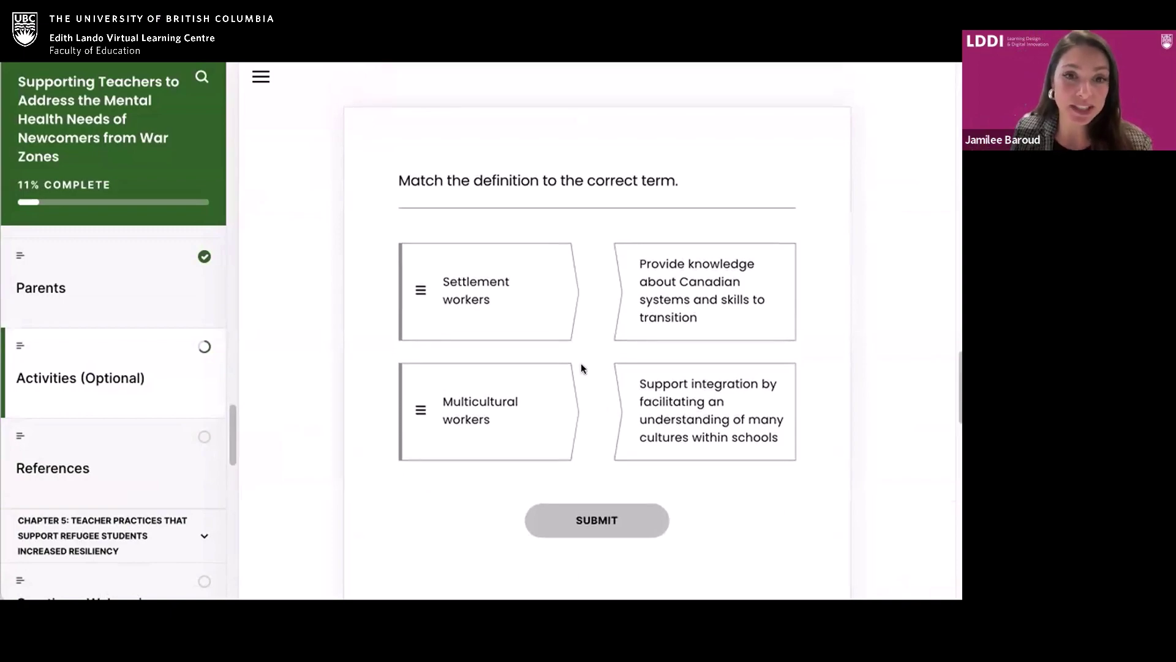
drag(533, 401, 600, 415)
scroll(613, 441, down, 1)
click(619, 466)
scroll(707, 356, down, 4)
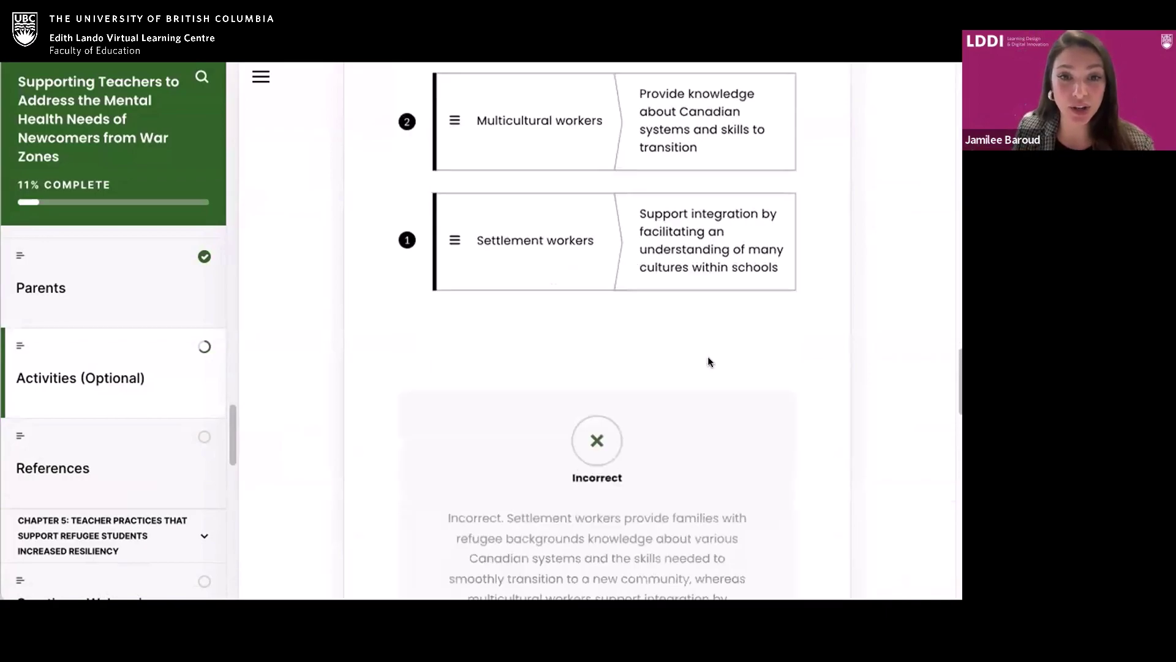
scroll(649, 348, down, 2)
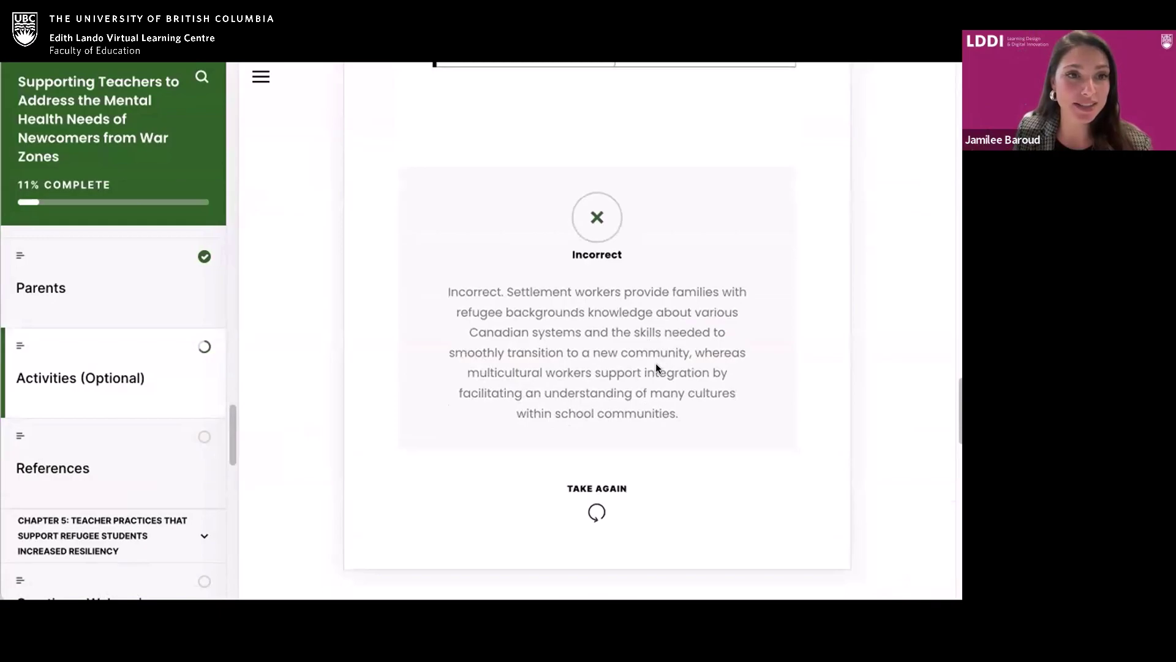
Step: Examine the fill-in-the-blank question on how learning English protects the learning capacities of students with refugee backgrounds
scroll(698, 343, down, 9)
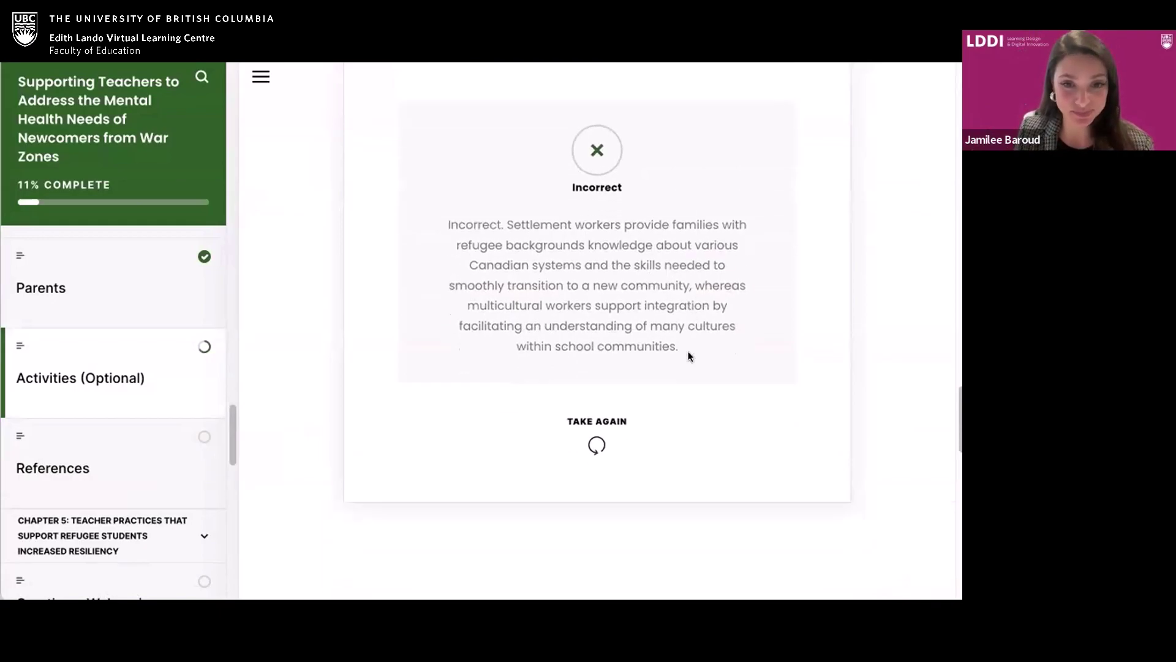
scroll(691, 344, up, 1)
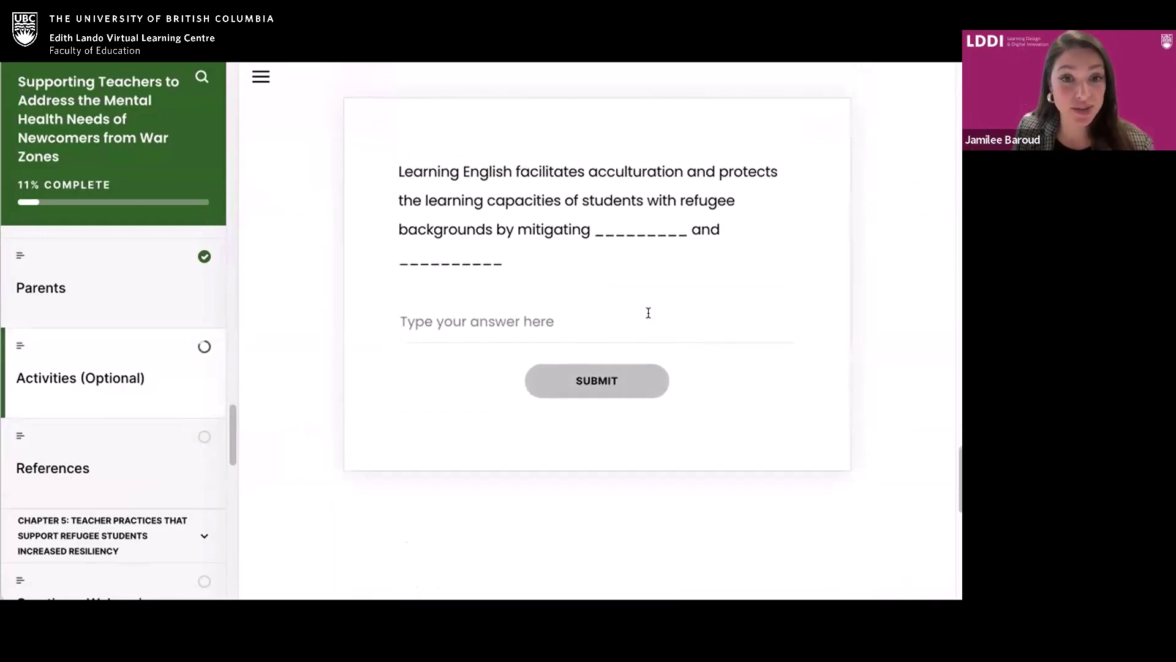
drag(598, 225, 622, 225)
click(622, 225)
scroll(608, 349, down, 1)
scroll(606, 349, up, 1)
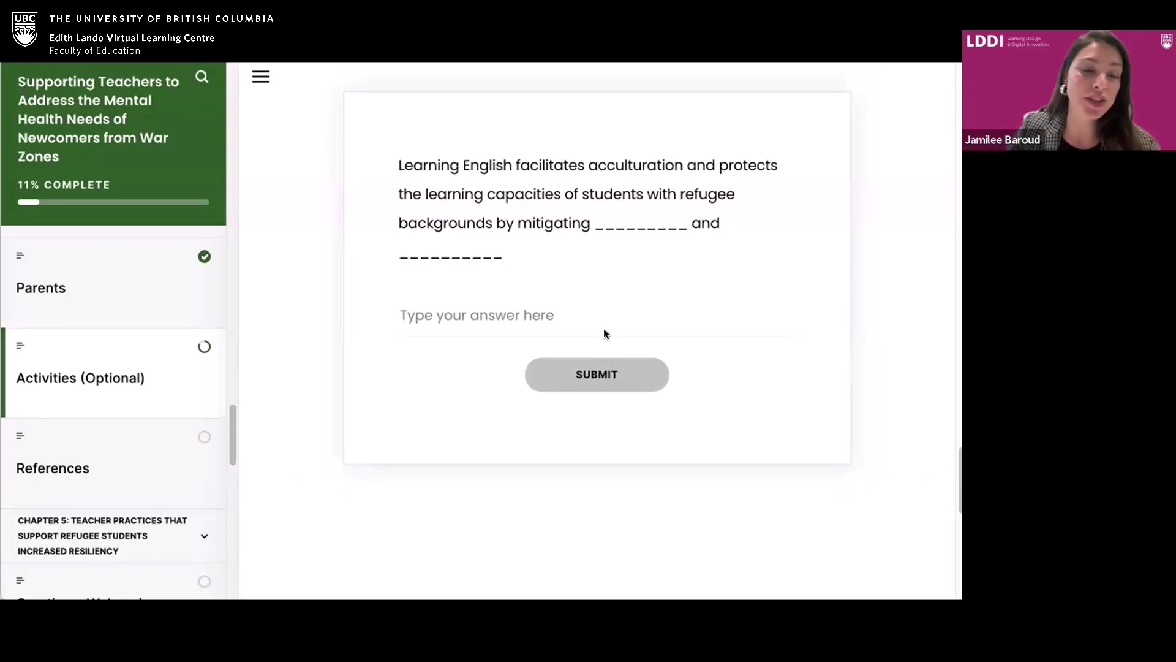
scroll(602, 329, down, 2)
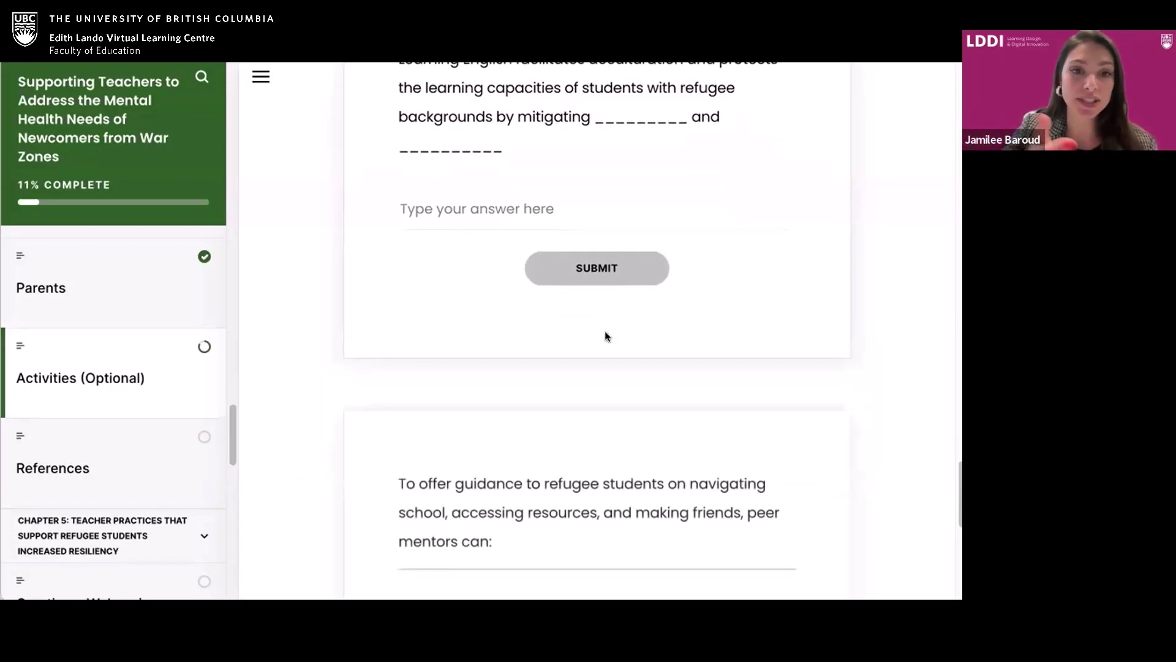
Step: Answer the peer mentors question with taking responsibility to help refugee students and know the answers, submit it and read the feedback
scroll(609, 340, down, 6)
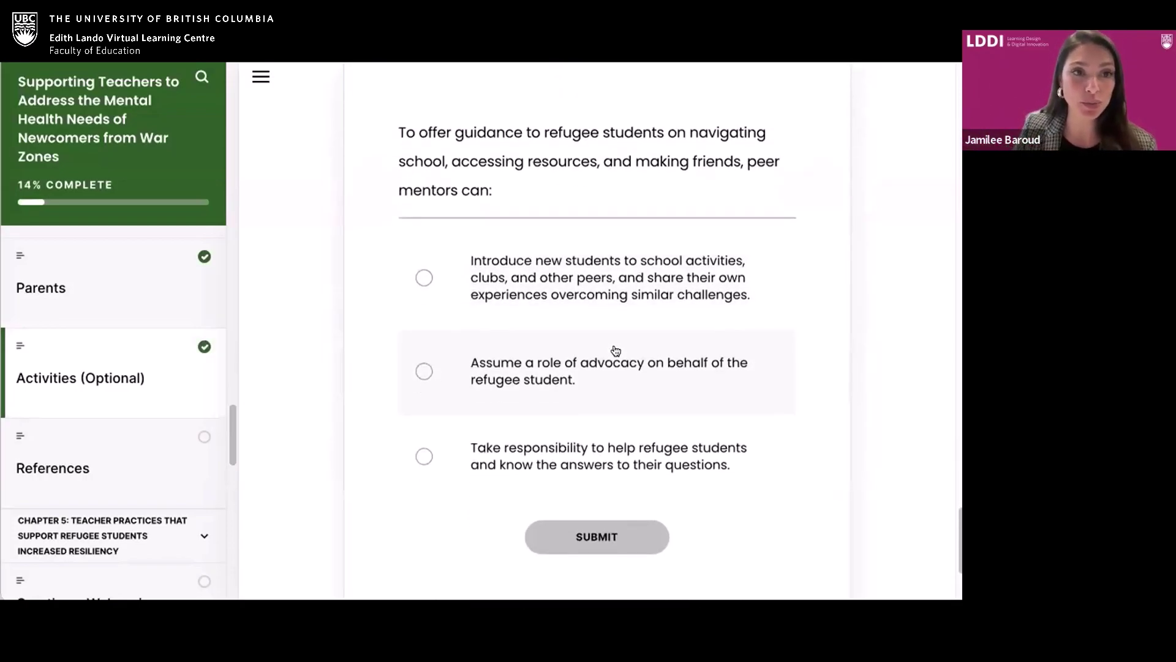
click(424, 262)
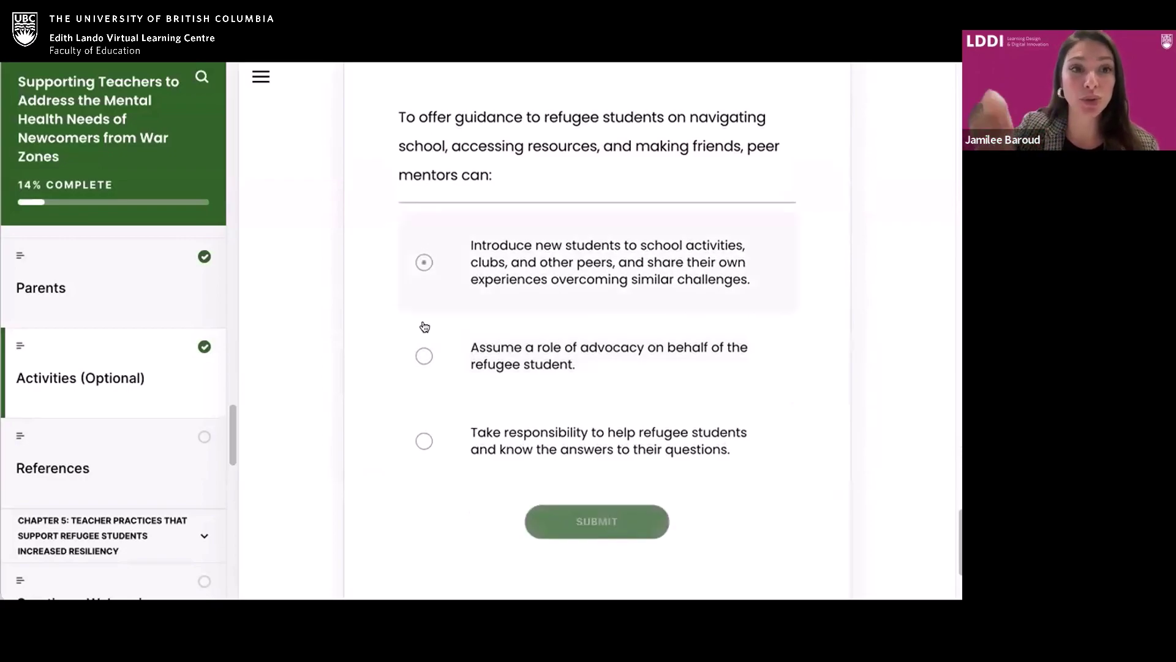
click(423, 441)
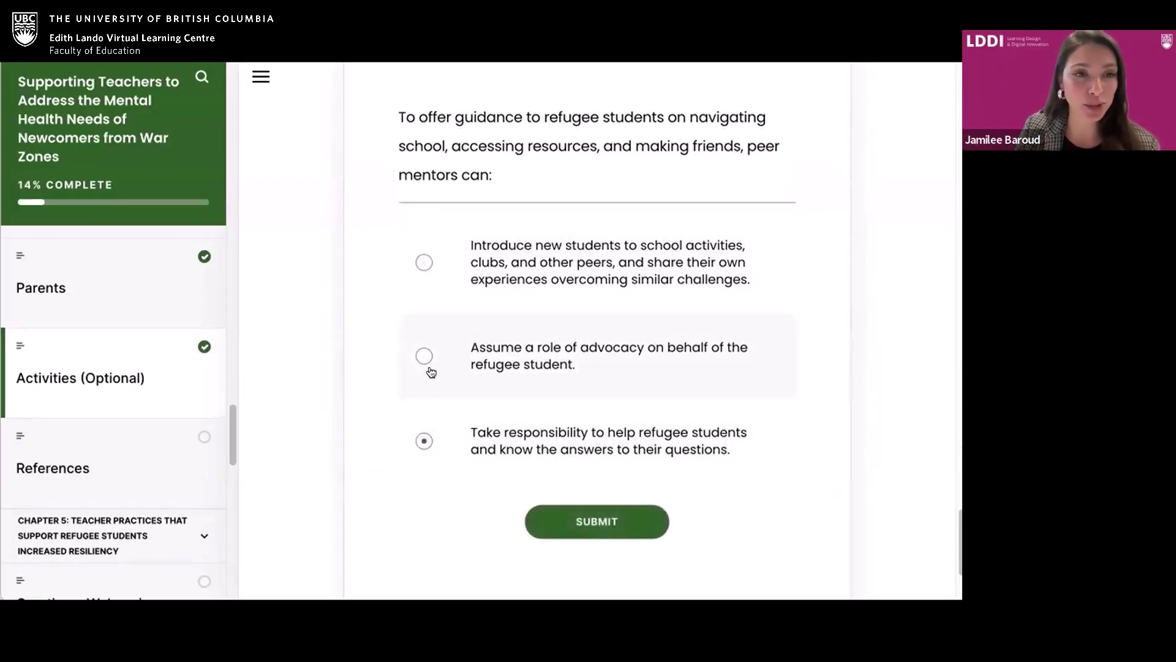
click(619, 525)
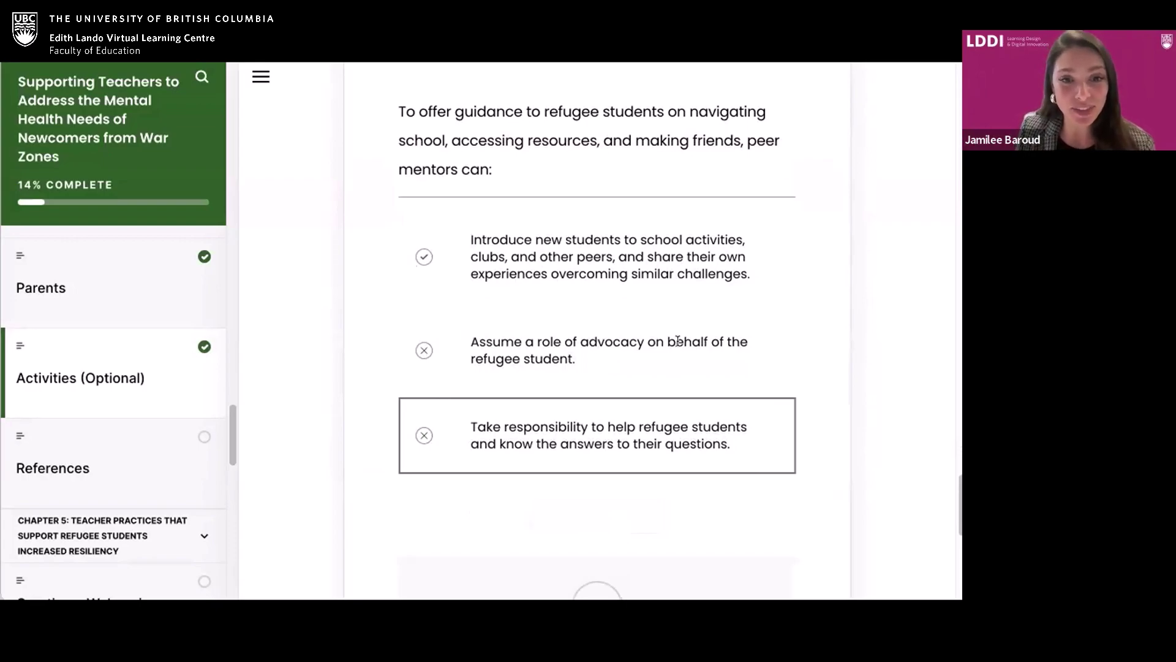
scroll(677, 349, down, 5)
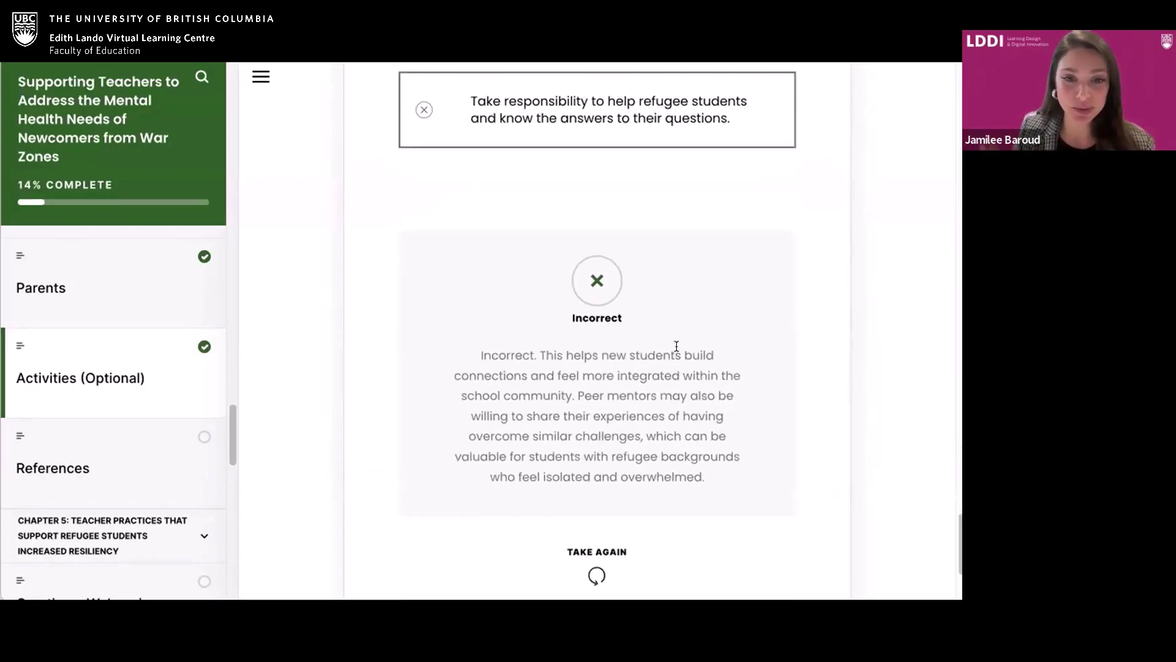
scroll(683, 355, down, 3)
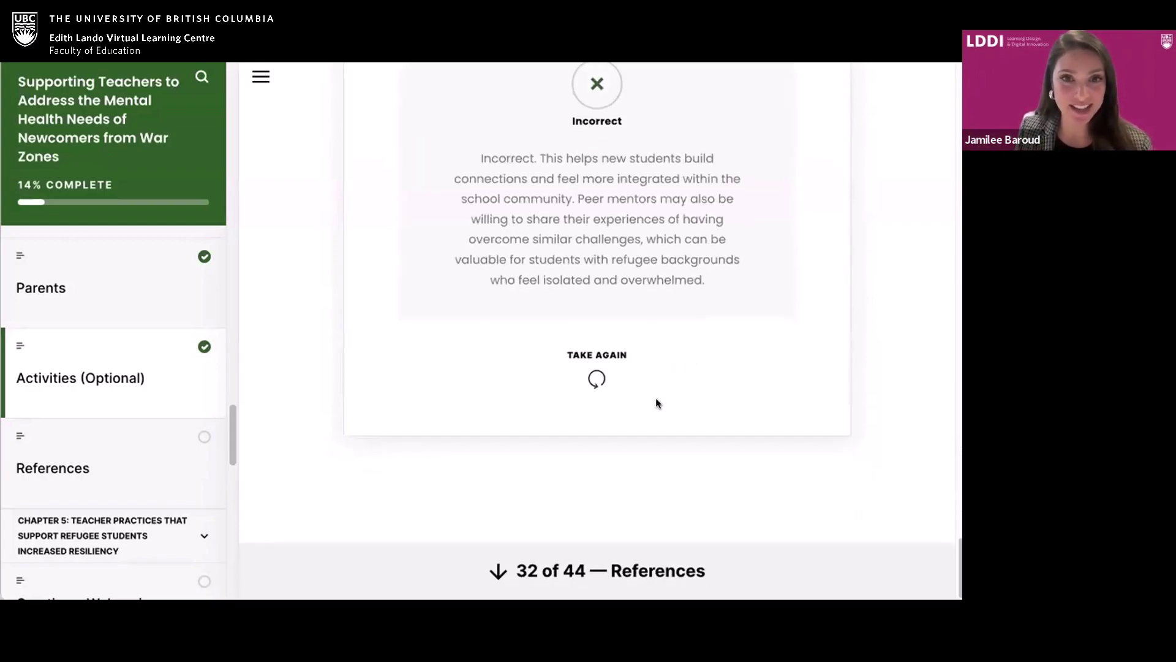
Step: Open the References lesson that follows the activities and return to the Activities (Optional) lesson
click(585, 554)
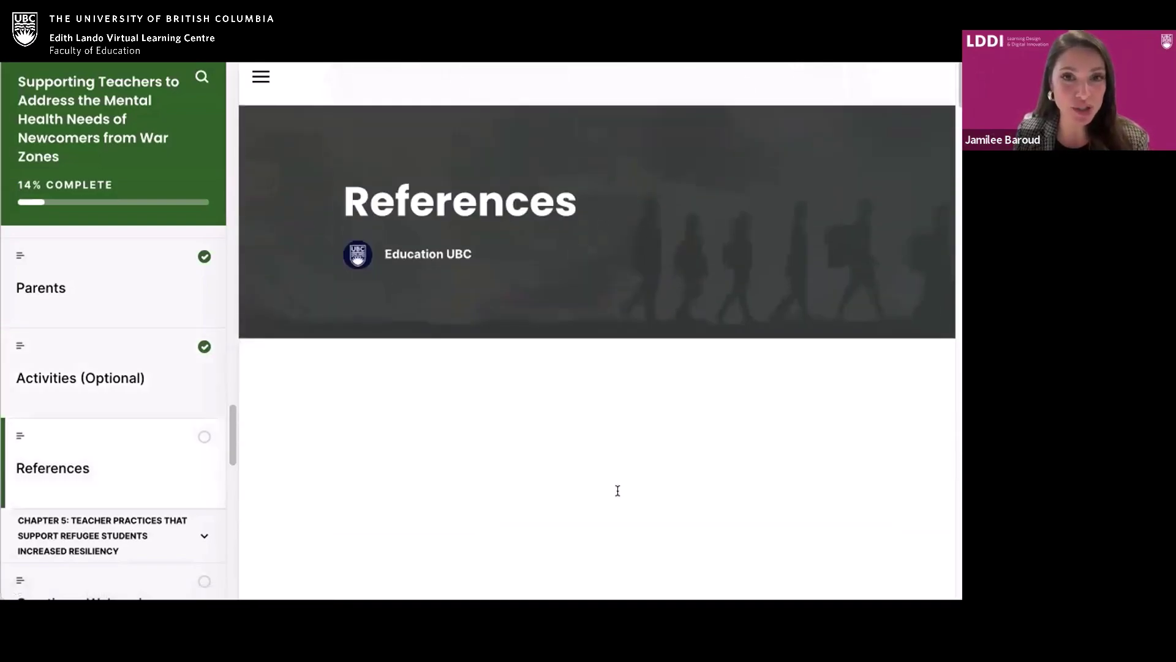
click(157, 376)
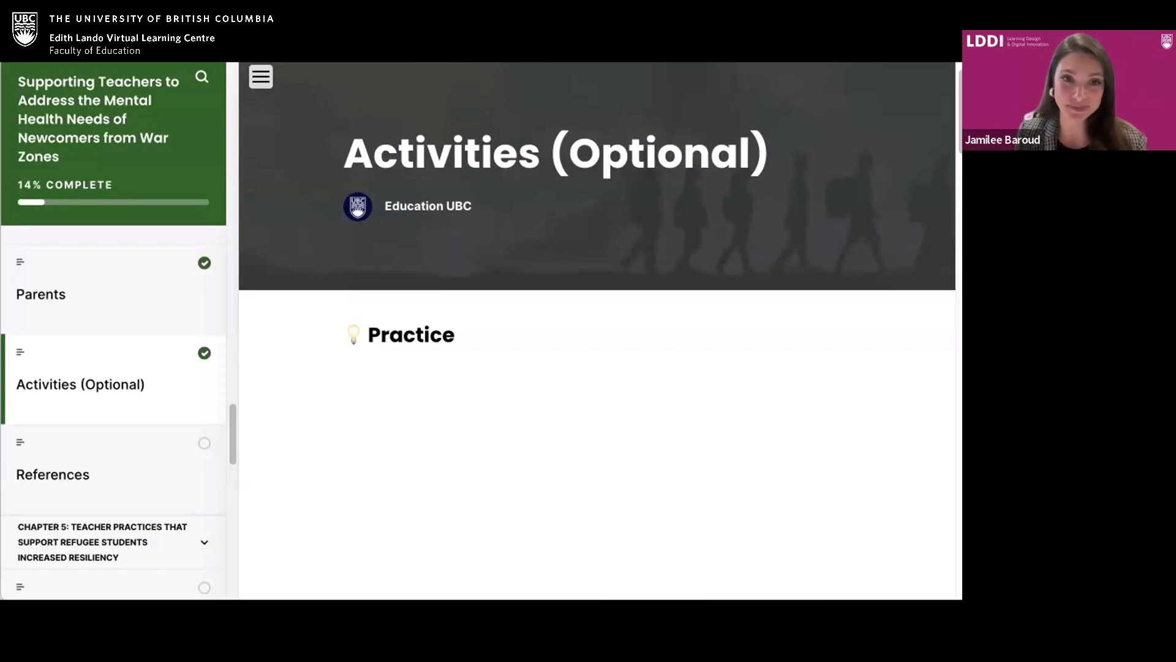
Step: Switch from the course to the presentation slides and advance to the section 3 Setting Up slide
key(ctrl+shift+Tab)
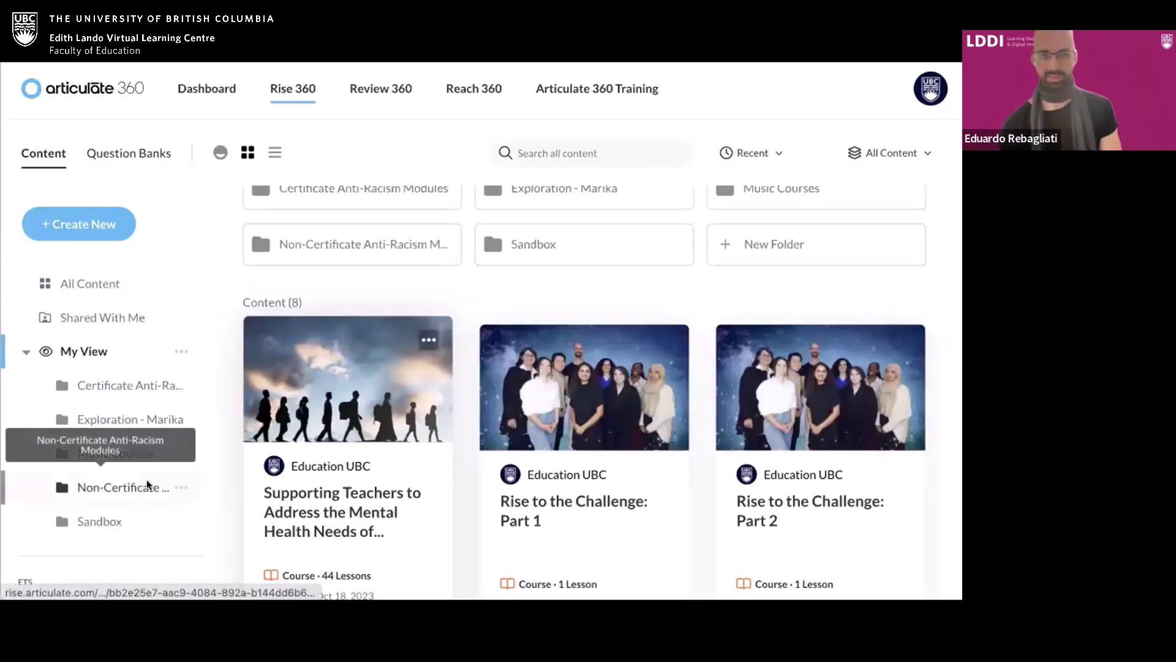
key(alt+Tab)
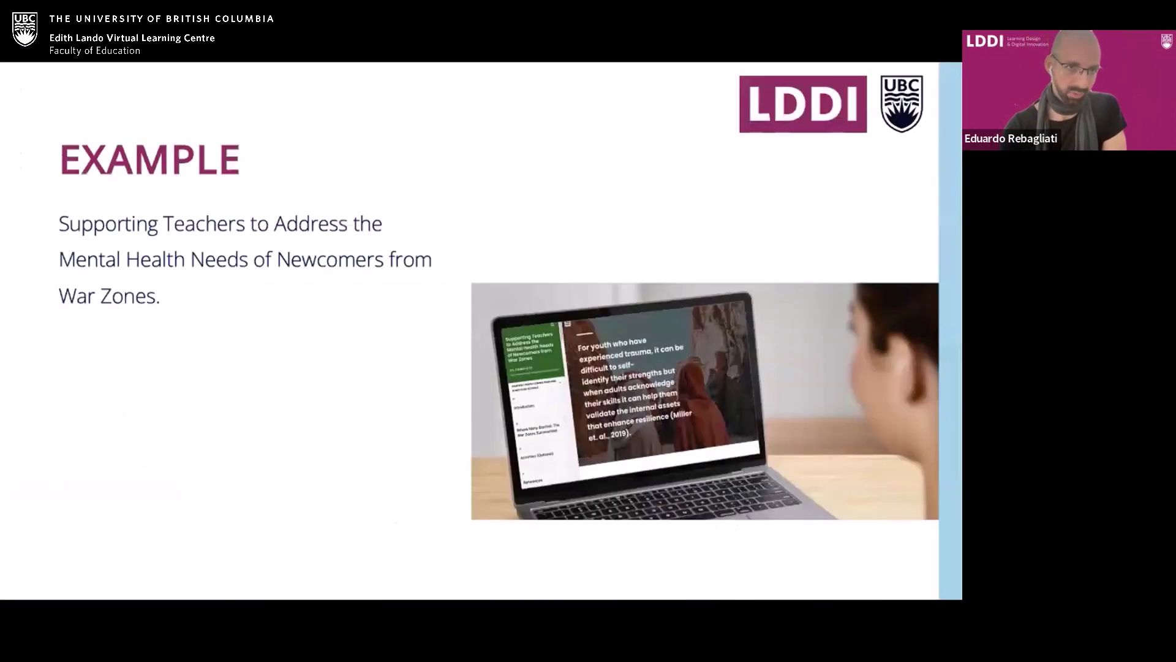
key(Right)
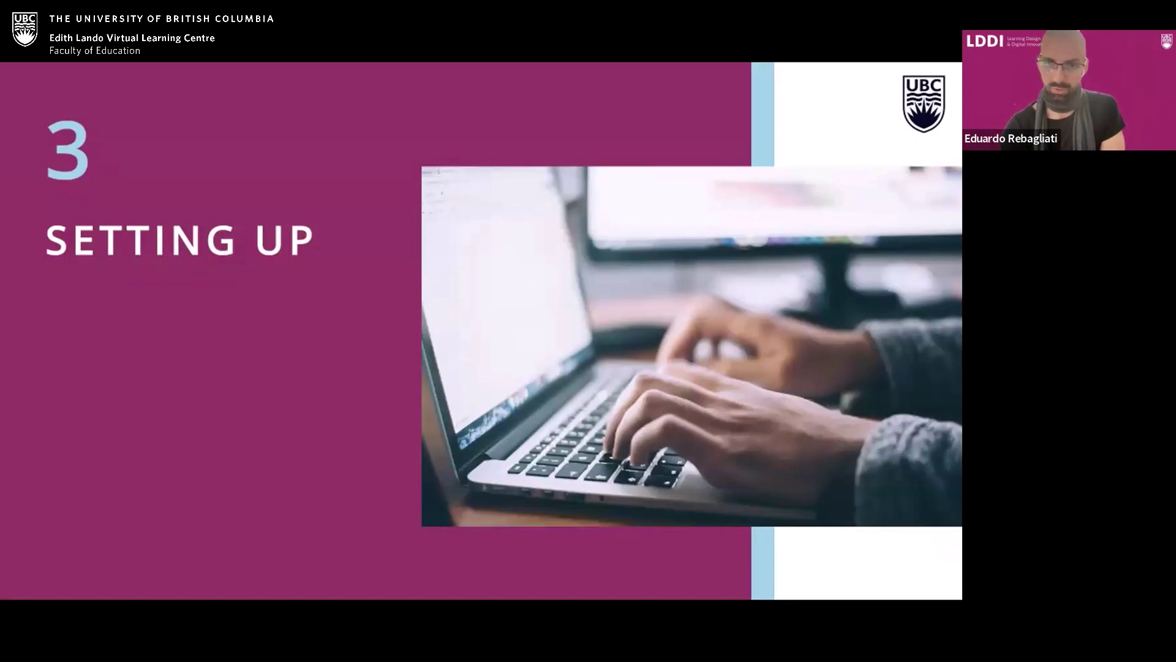
Step: Switch back to Rise 360 and look through the folders and courses in My View
key(alt+Tab)
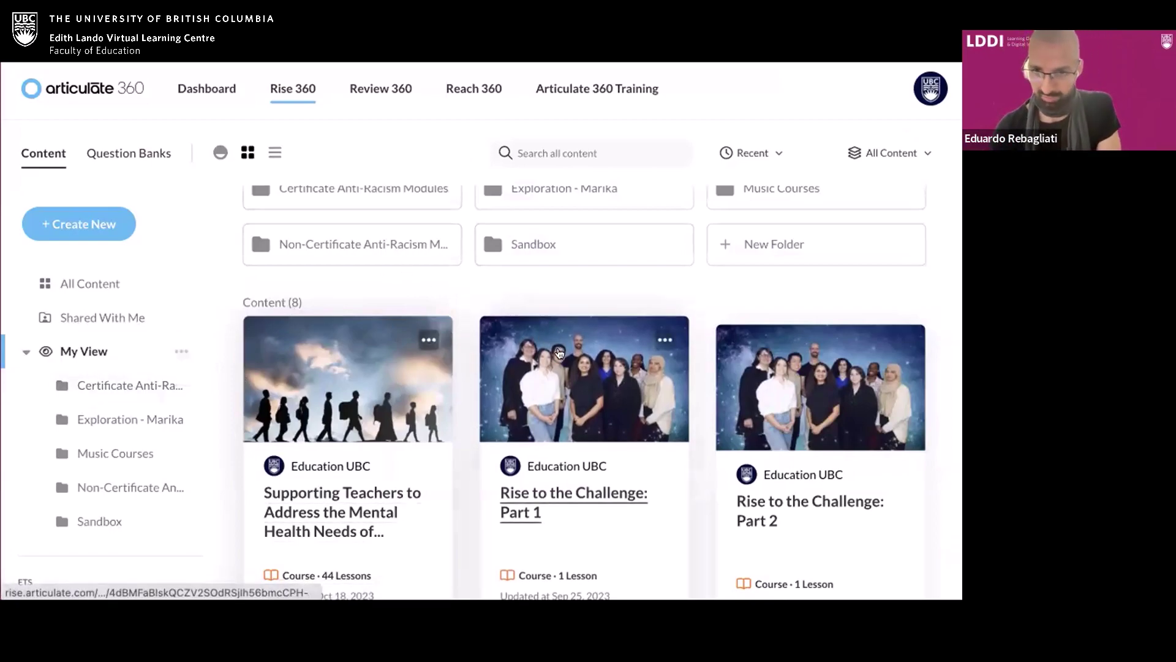
scroll(599, 417, down, 3)
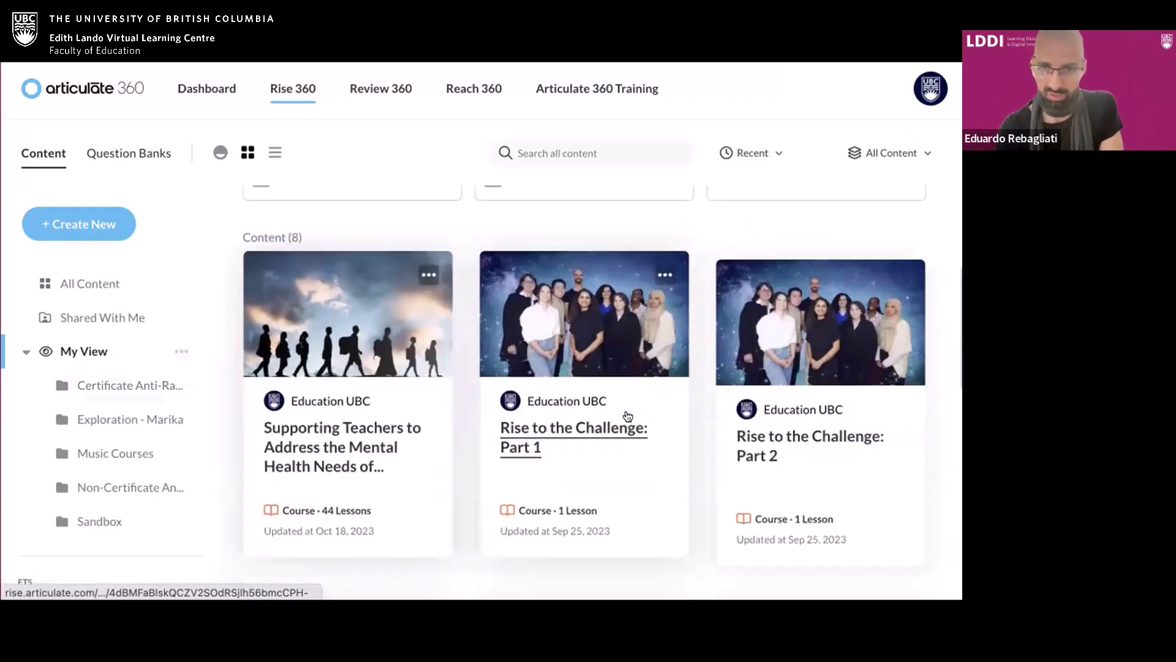
scroll(732, 289, down, 5)
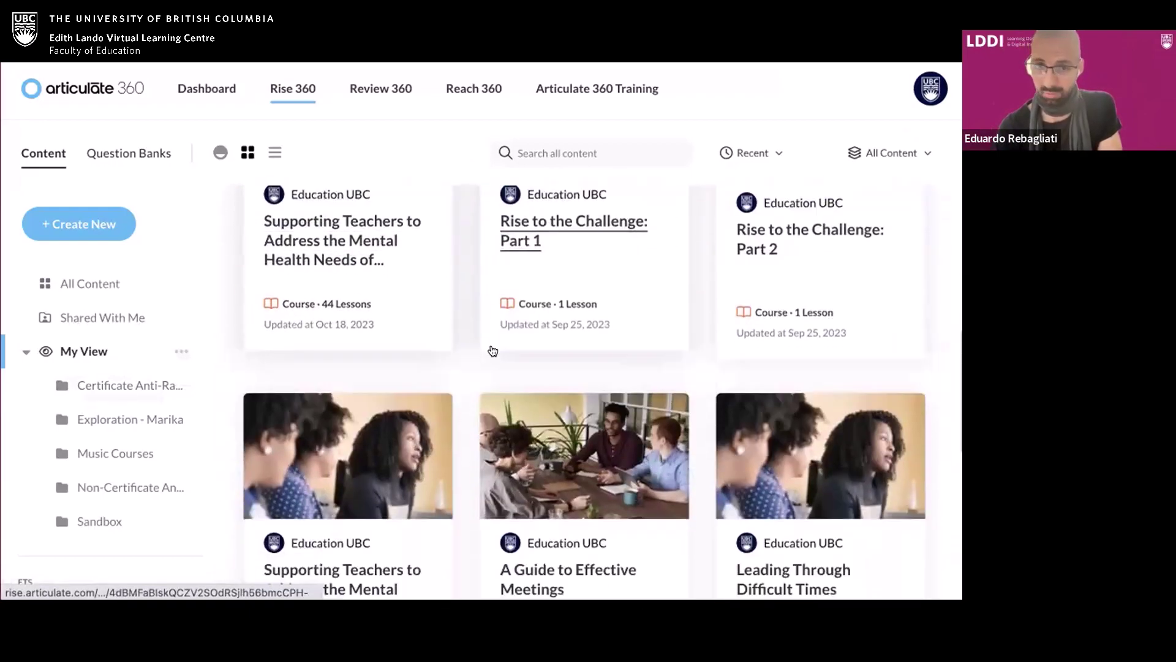
scroll(433, 394, up, 10)
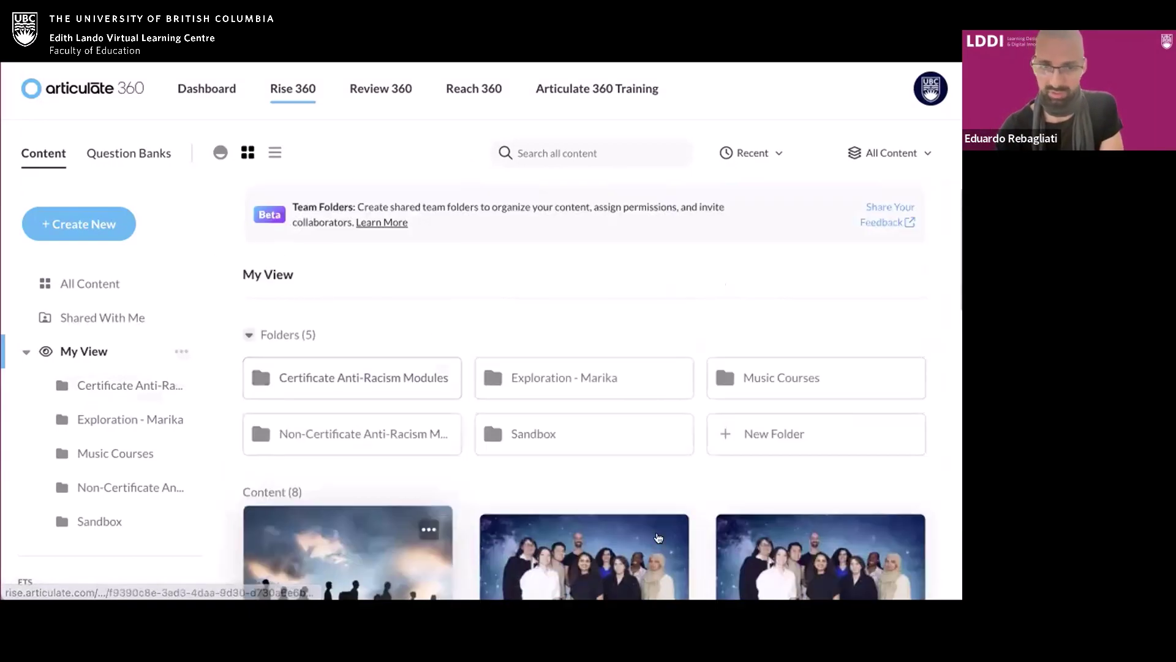
scroll(465, 323, down, 2)
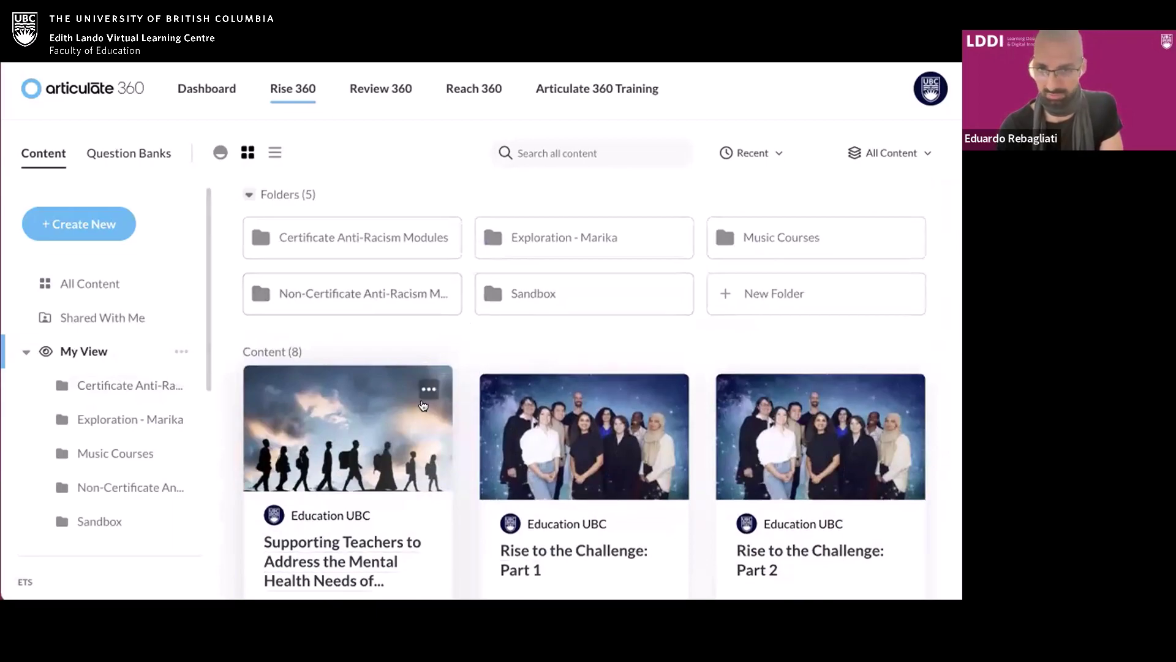
scroll(422, 371, up, 2)
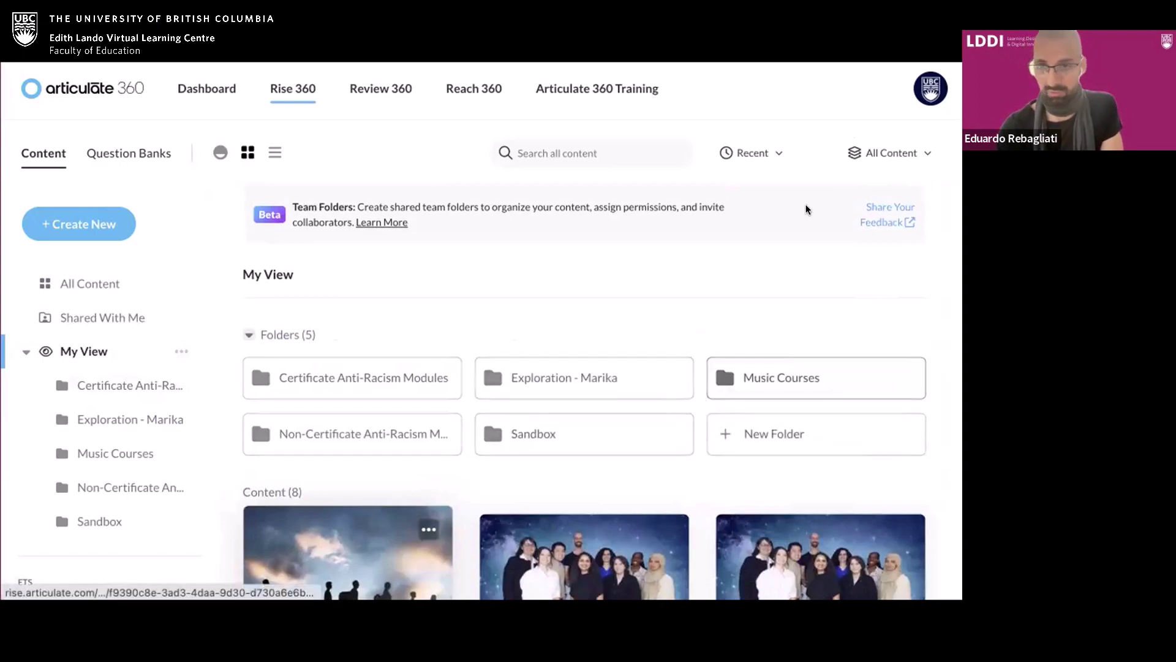
Step: Open the Music Courses folder and delete its History of Jazz course
click(764, 381)
scroll(461, 511, down, 2)
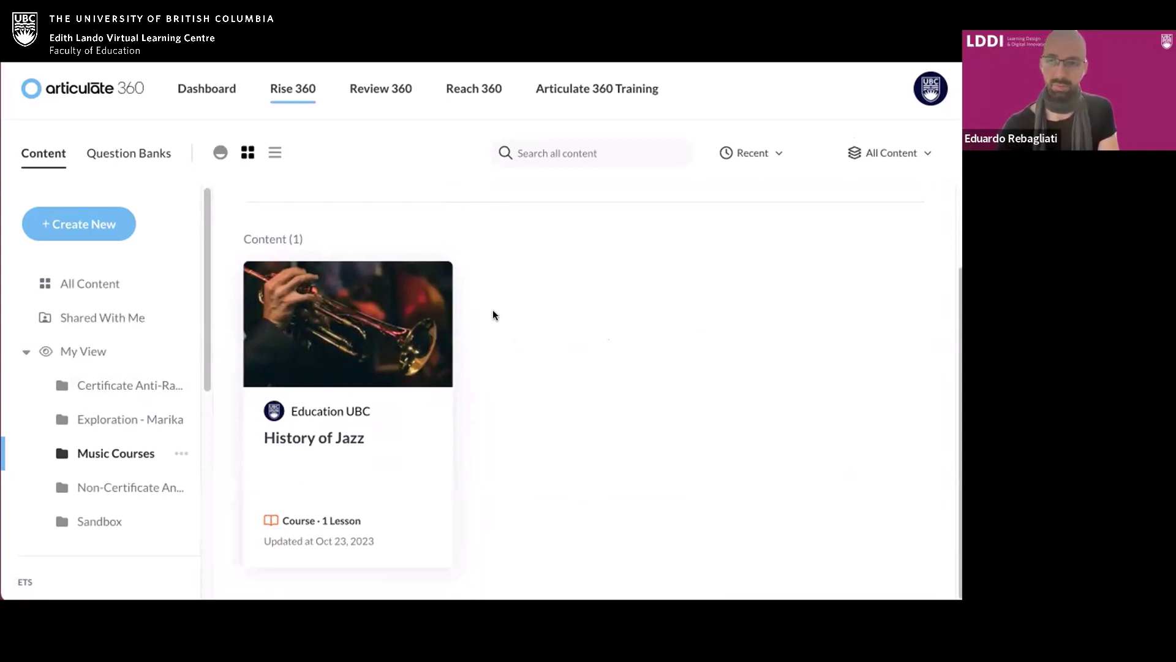
mouse_move(440, 291)
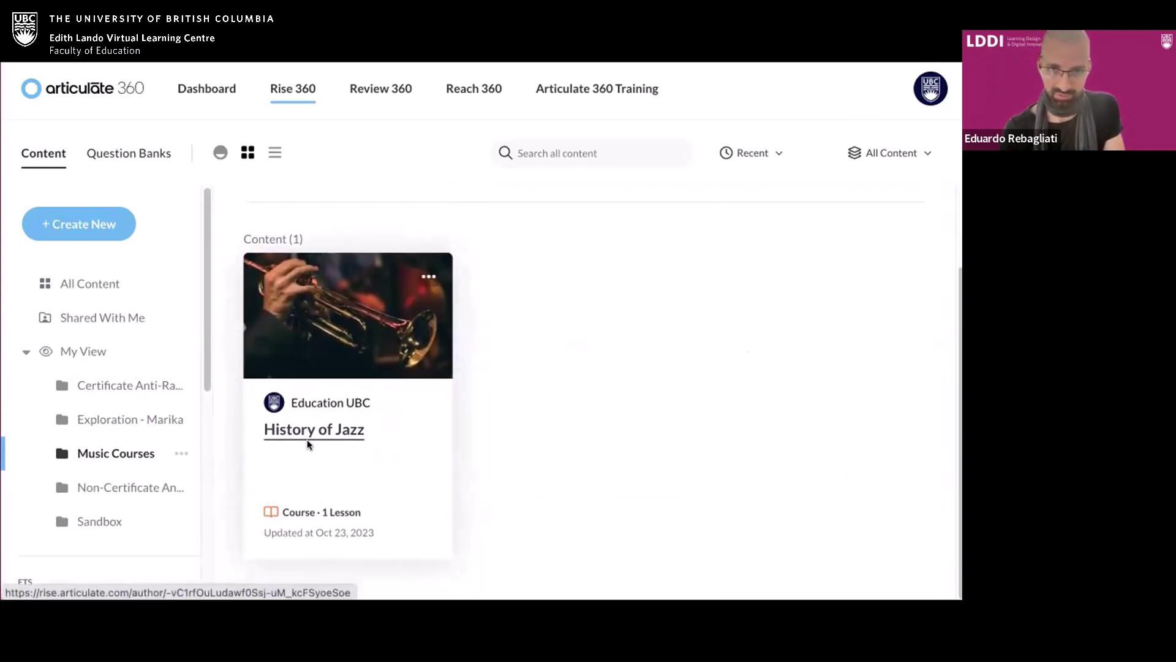
click(430, 277)
click(495, 485)
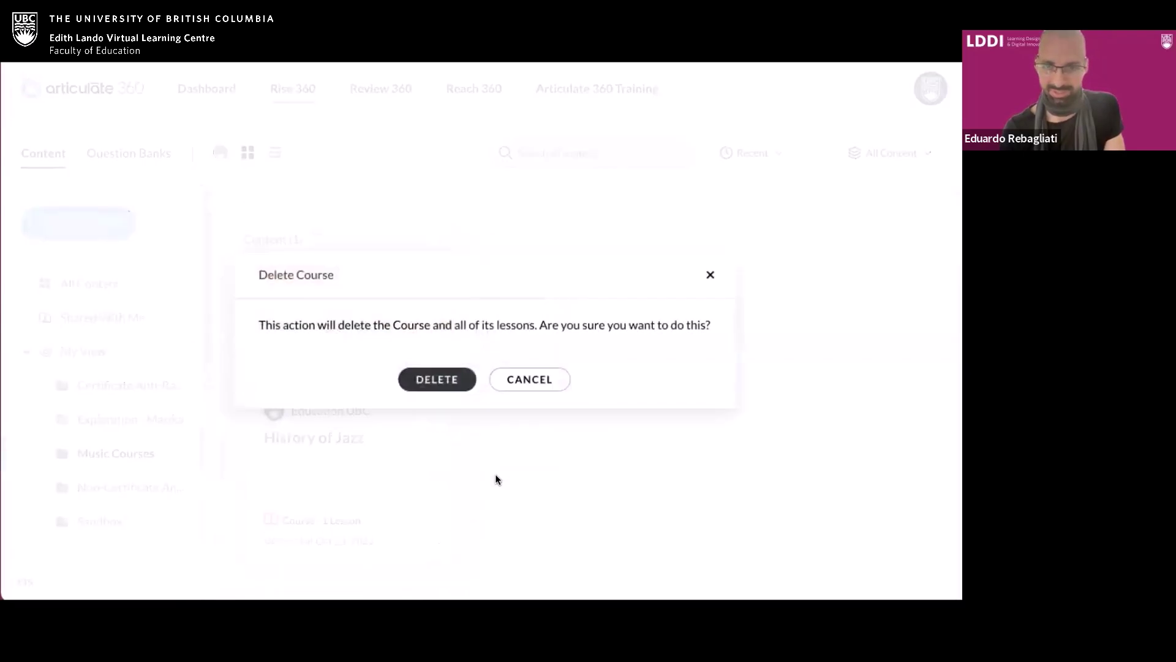
click(432, 377)
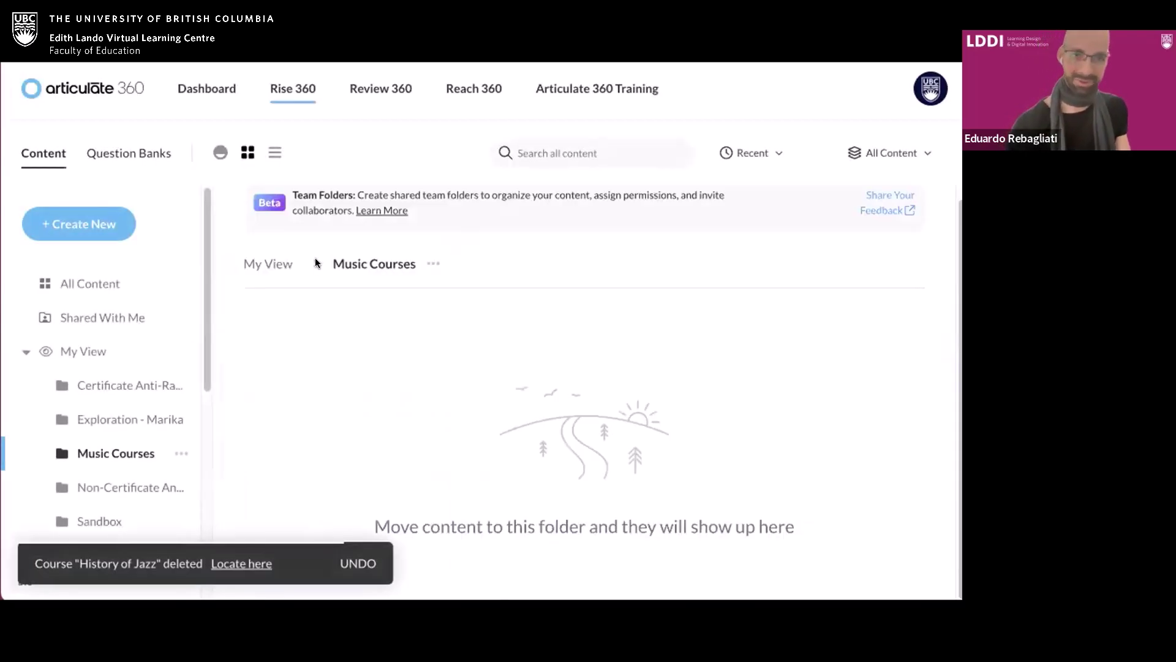
Step: Start a new course, browse the featured course templates, and create a blank course instead
click(86, 228)
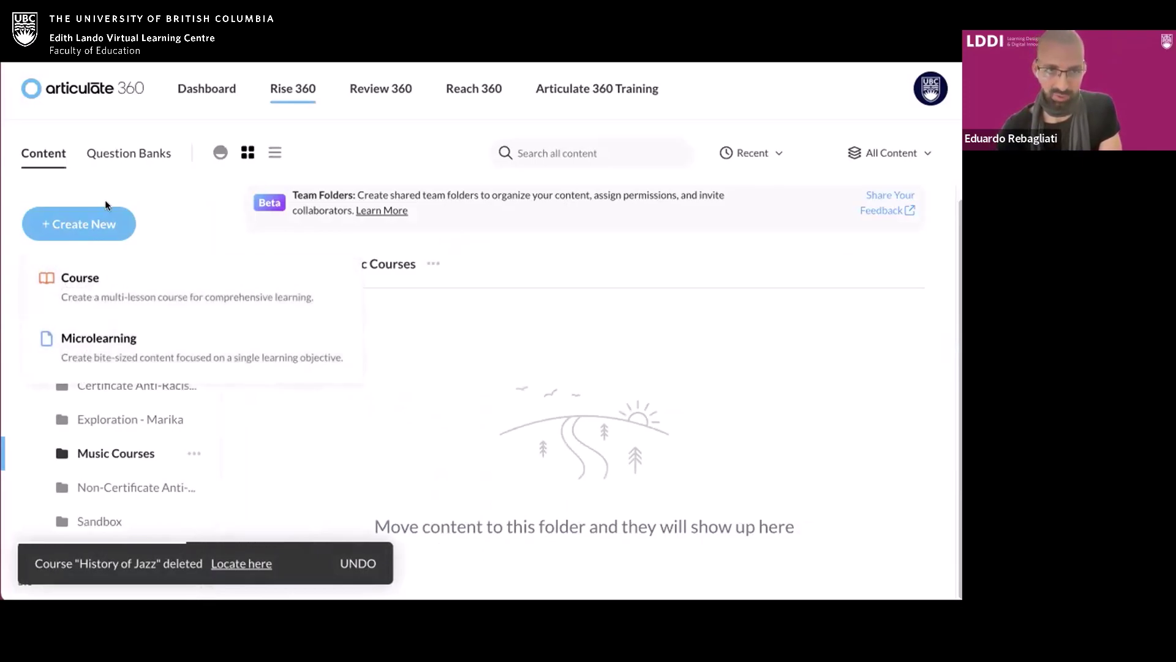
click(86, 297)
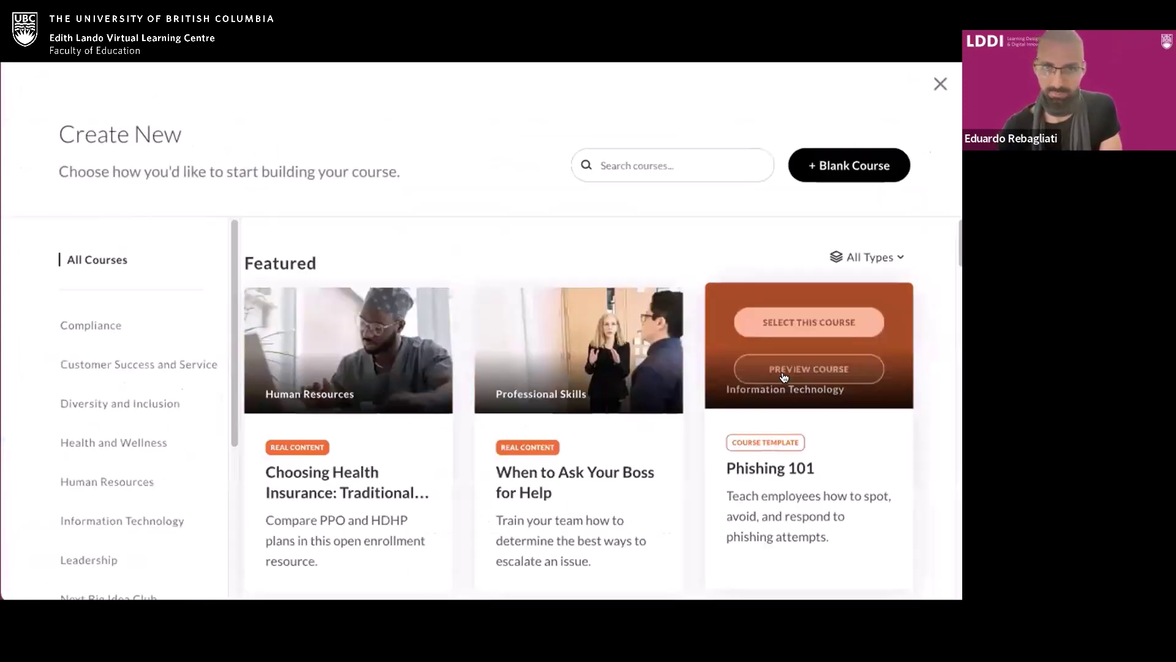
scroll(643, 278, down, 1)
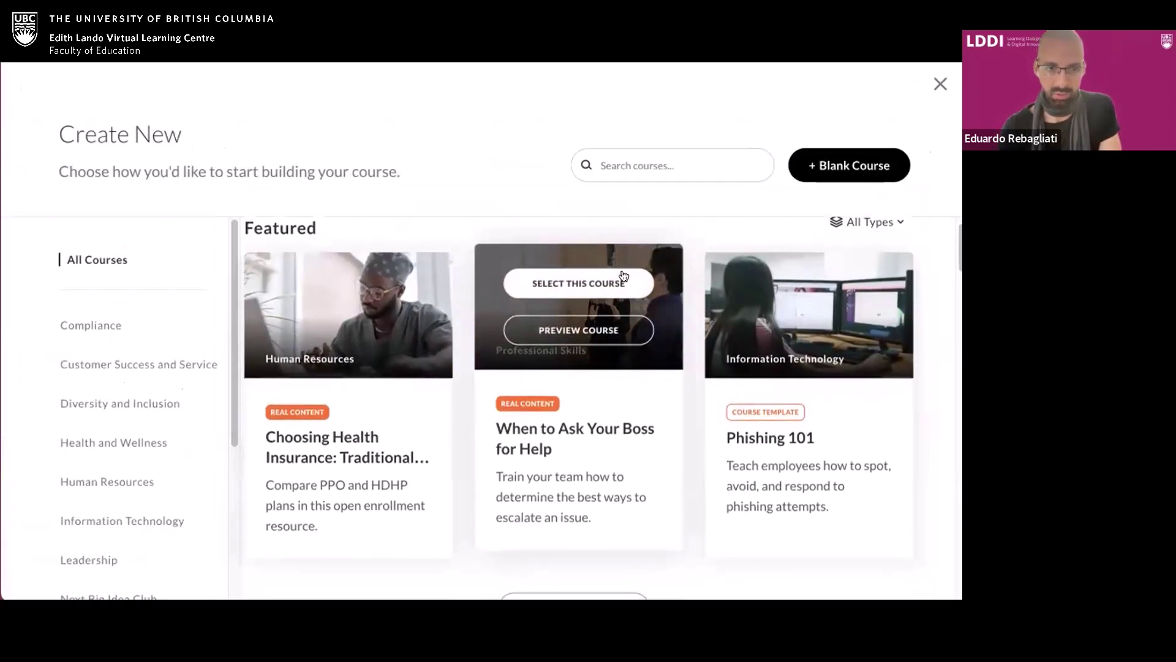
scroll(846, 284, down, 3)
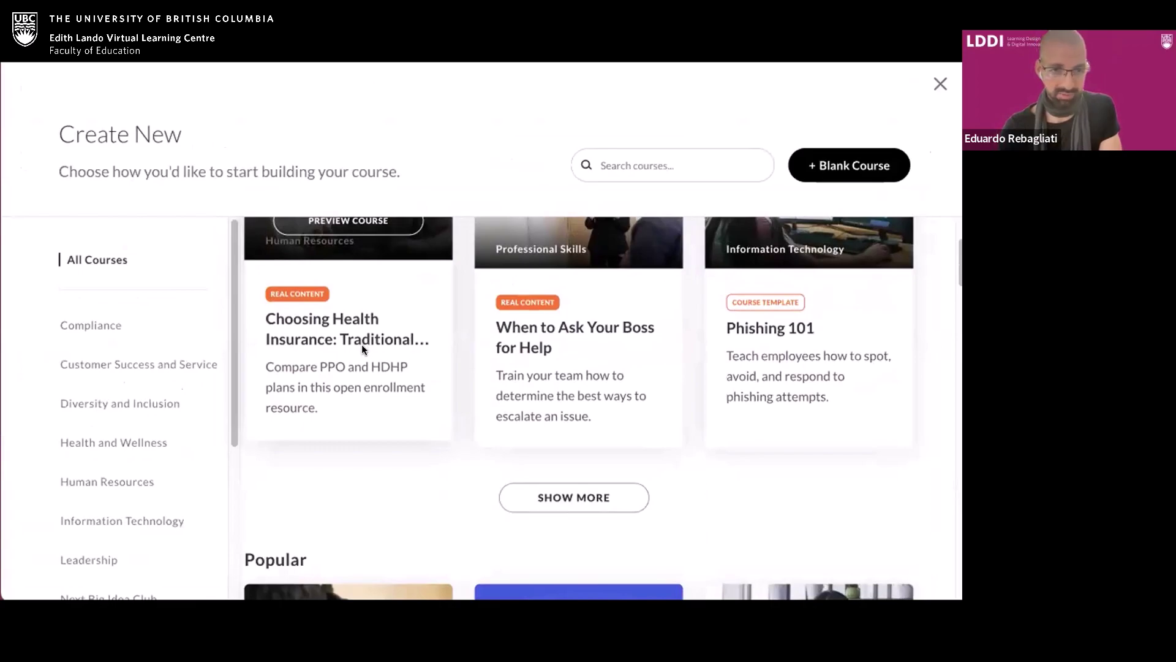
scroll(590, 340, up, 4)
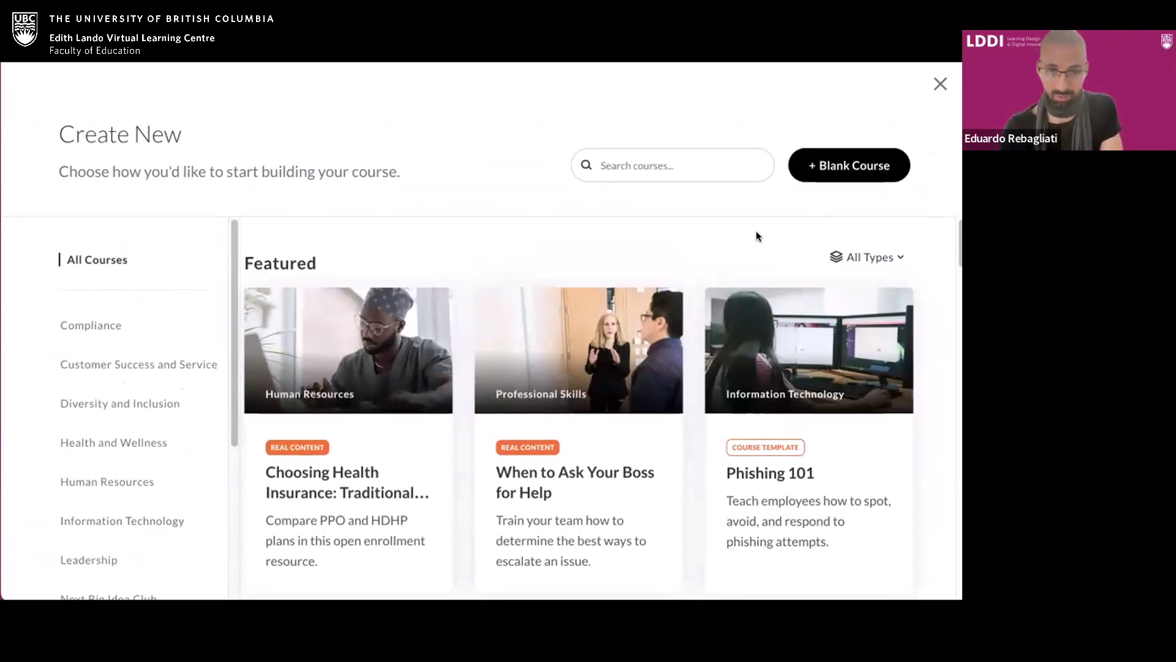
click(833, 175)
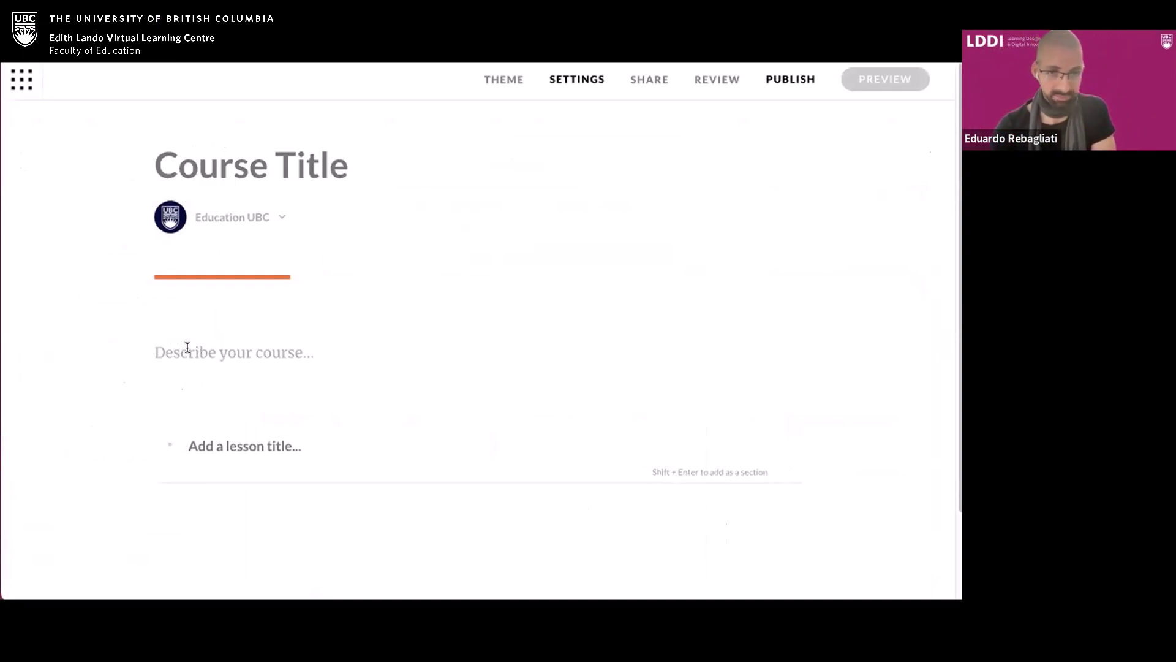
Step: Title the blank course "The History of Jazz"
scroll(257, 497, down, 1)
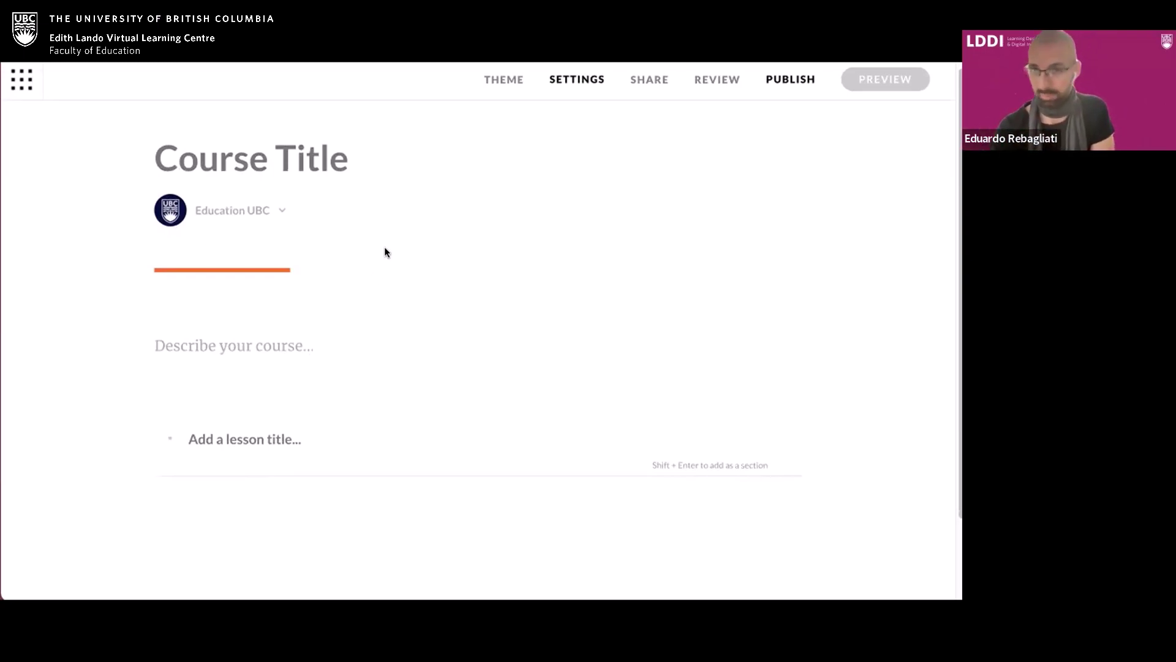
click(266, 182)
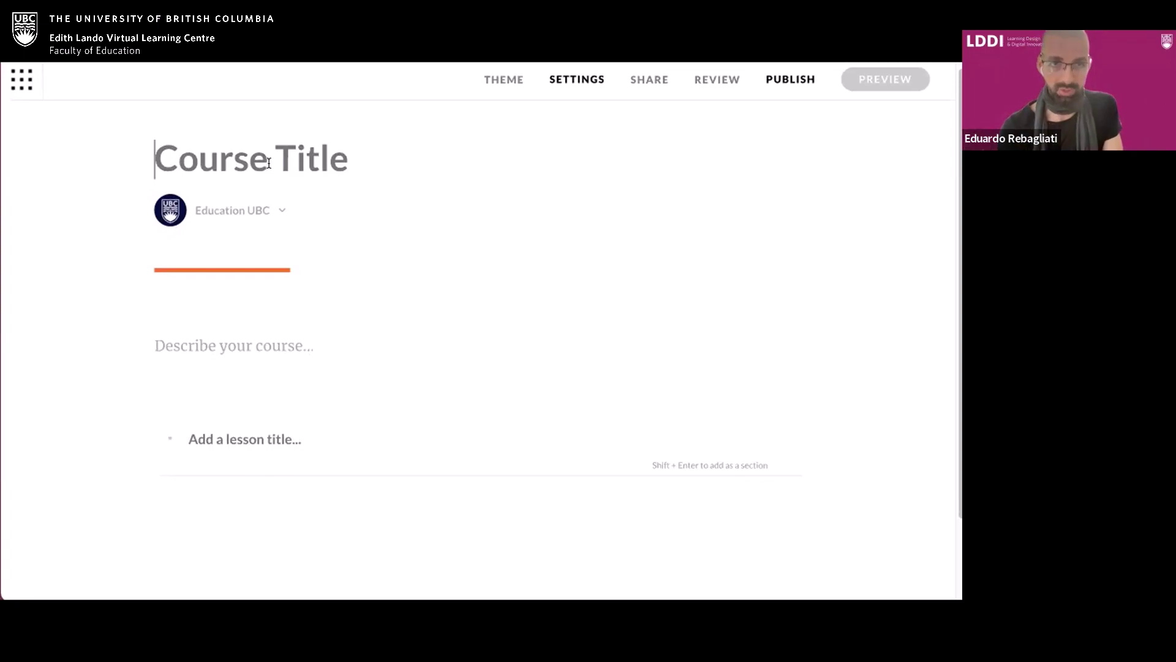
text(The)
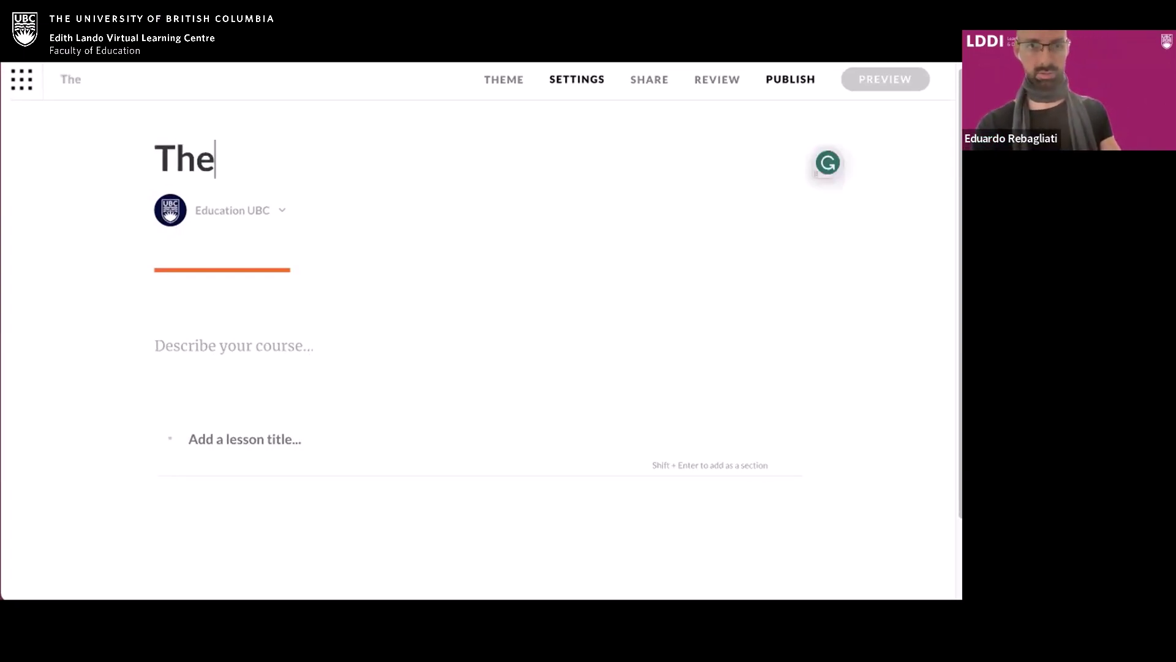
text( History of Jazz)
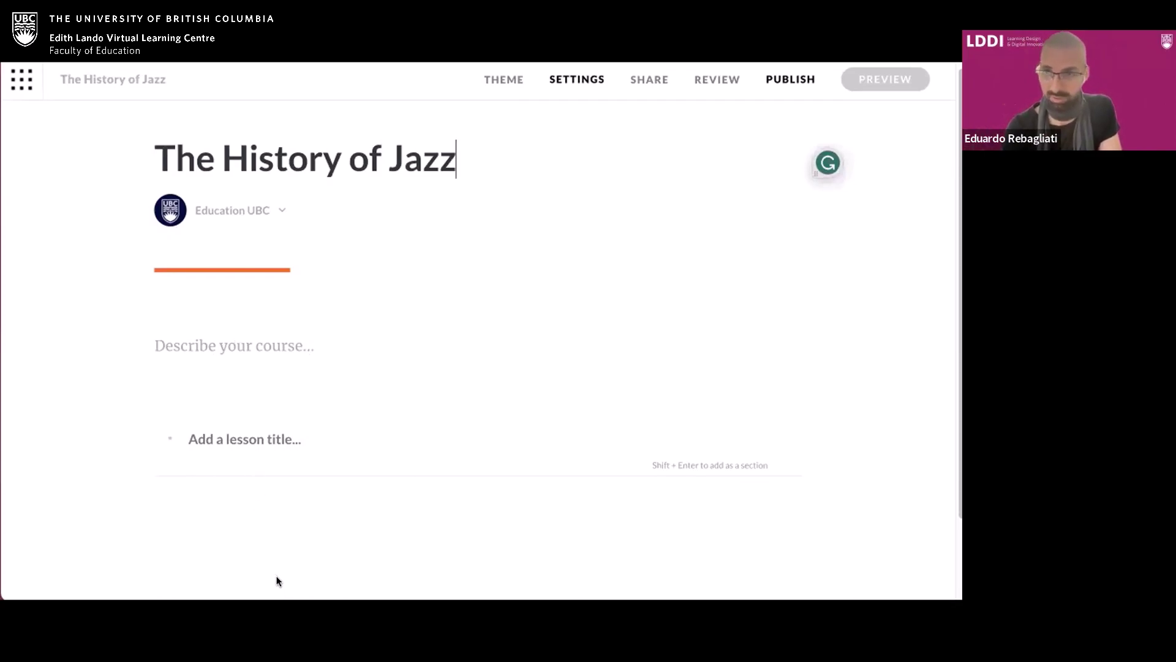
Step: Switch to ChatGPT and read through the prompt and the generated introduction for a history of jazz course
key(ctrl+Tab)
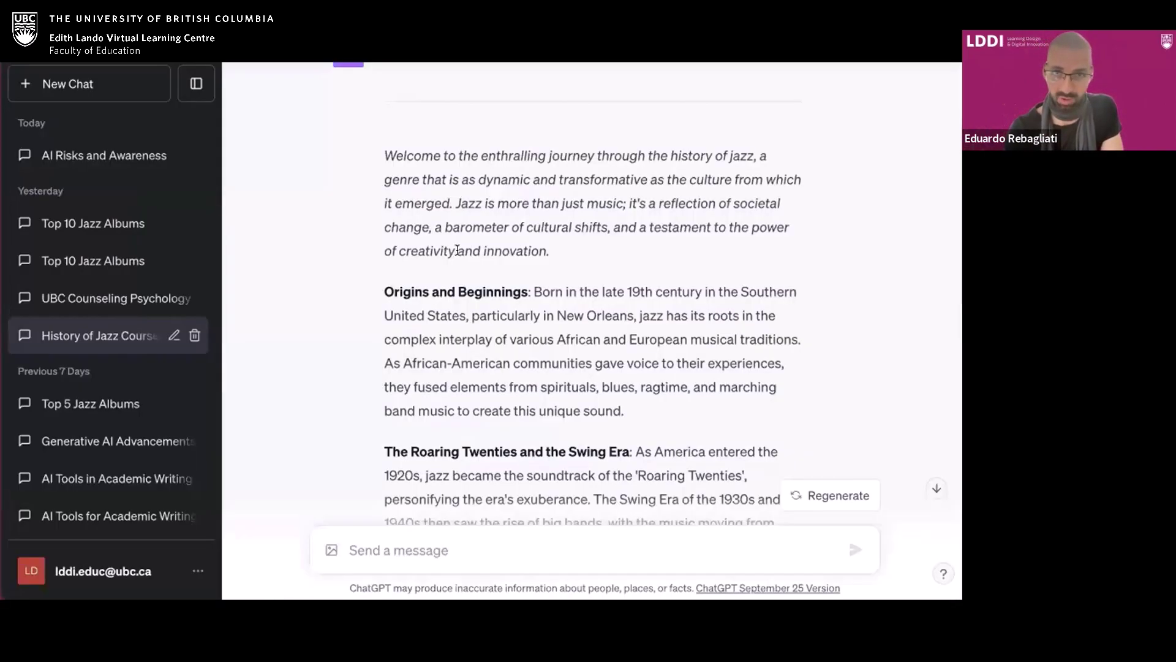
scroll(541, 309, up, 3)
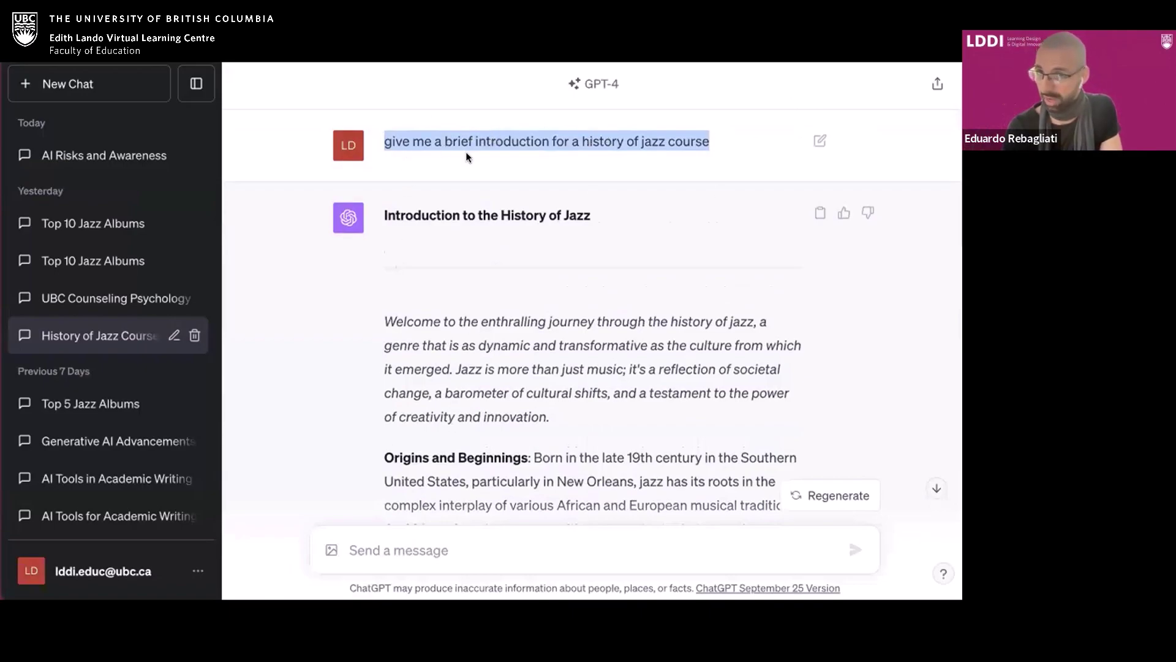
click(527, 286)
scroll(536, 315, down, 3)
drag(363, 136, 619, 230)
click(619, 229)
scroll(413, 316, down, 3)
drag(361, 163, 533, 450)
click(534, 451)
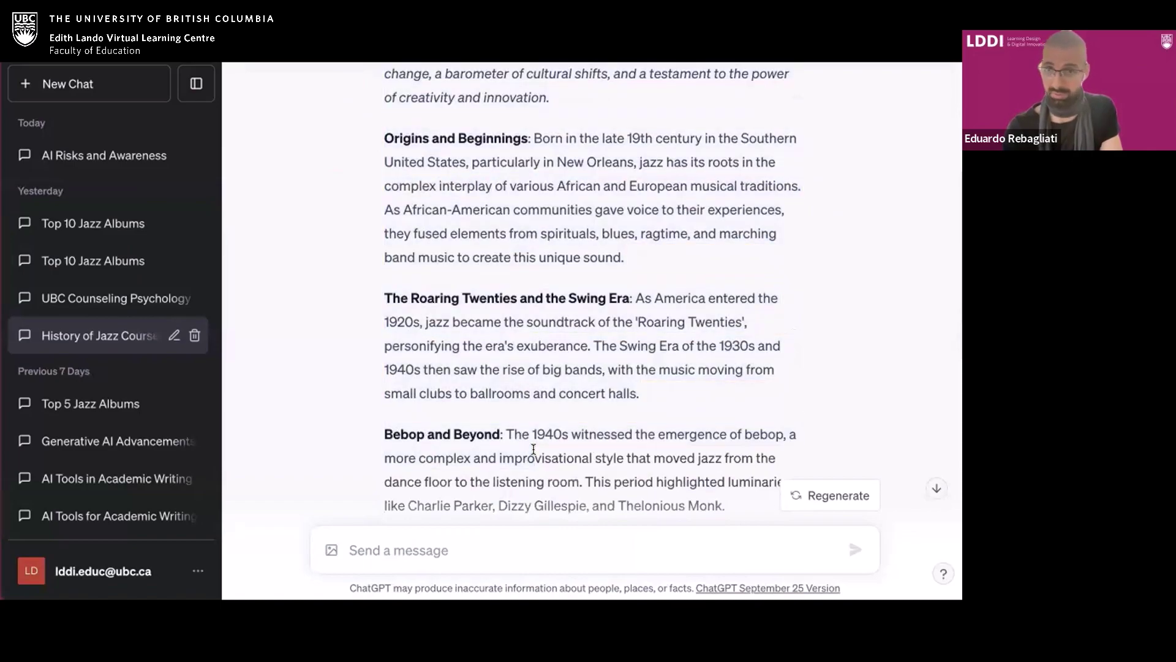
scroll(534, 459, down, 8)
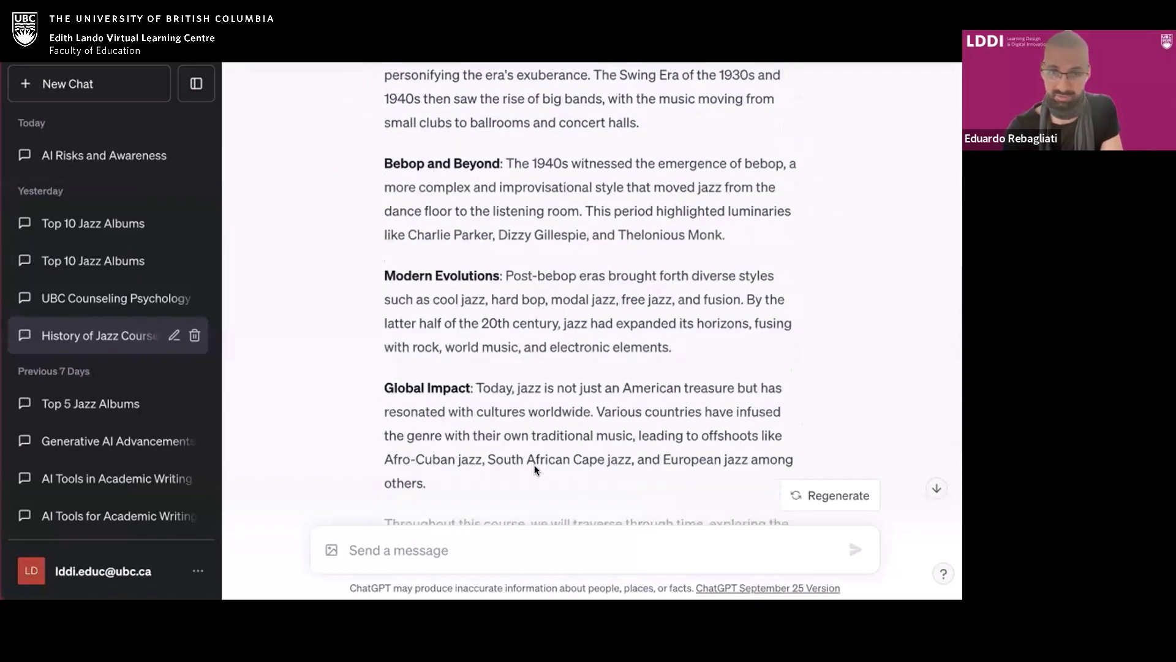
Step: Copy the italic welcome paragraph from the ChatGPT answer and paste it as the course description in Rise 360
scroll(535, 464, up, 12)
drag(569, 410, 373, 317)
key(ctrl+c)
key(alt+Tab)
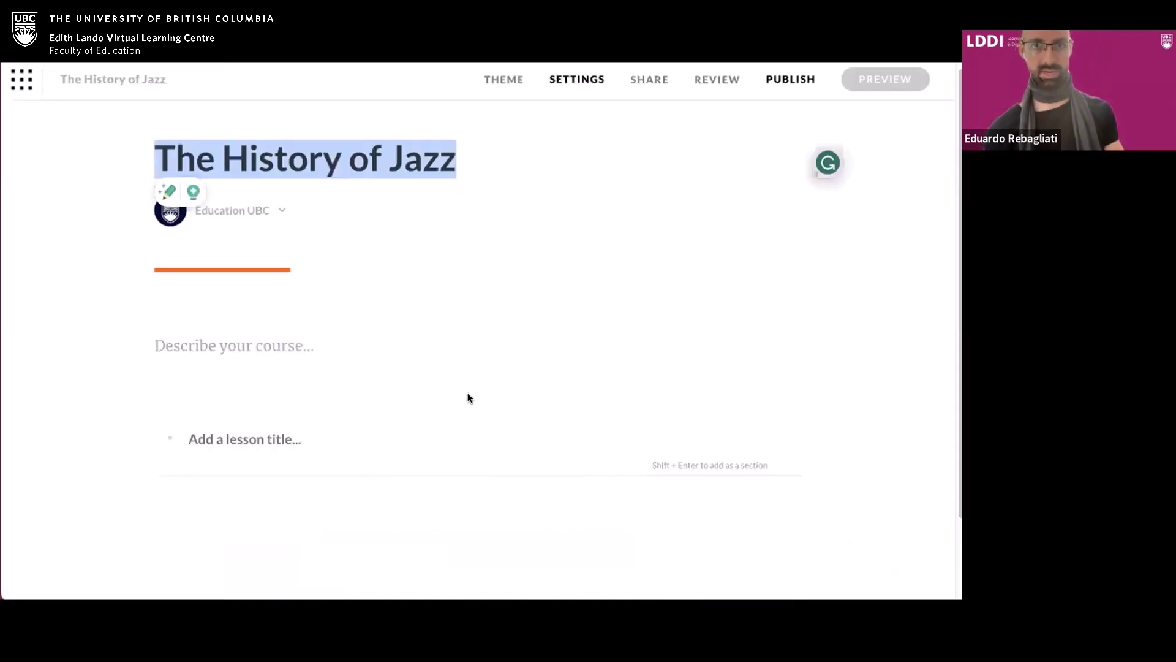
click(255, 341)
key(ctrl+v)
scroll(419, 420, down, 2)
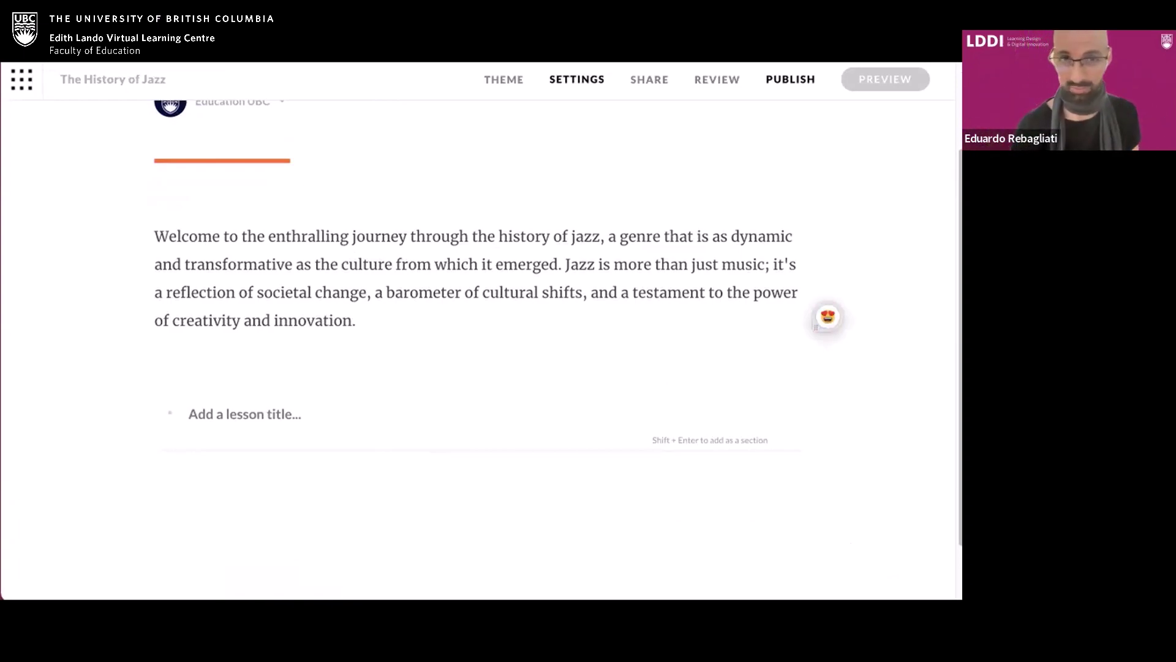
scroll(358, 280, up, 2)
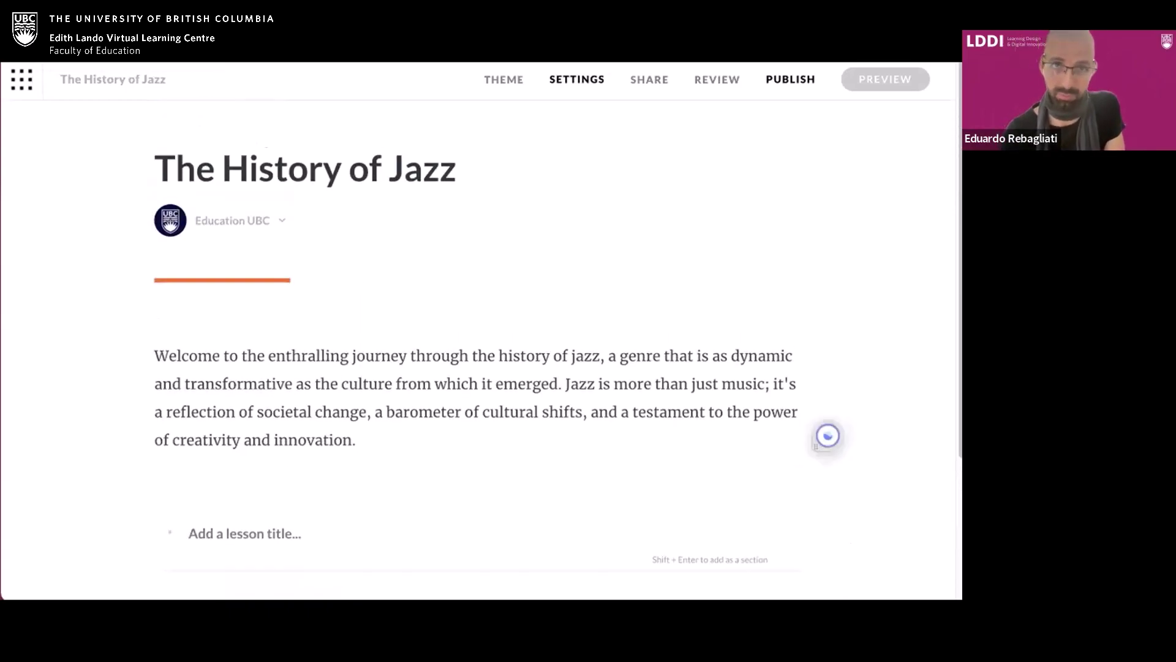
Step: Copy the first bold heading from ChatGPT into Rise 360 as a lesson titled "Origins and Beginnings", removing the trailing colon
key(alt+Tab)
scroll(539, 331, down, 3)
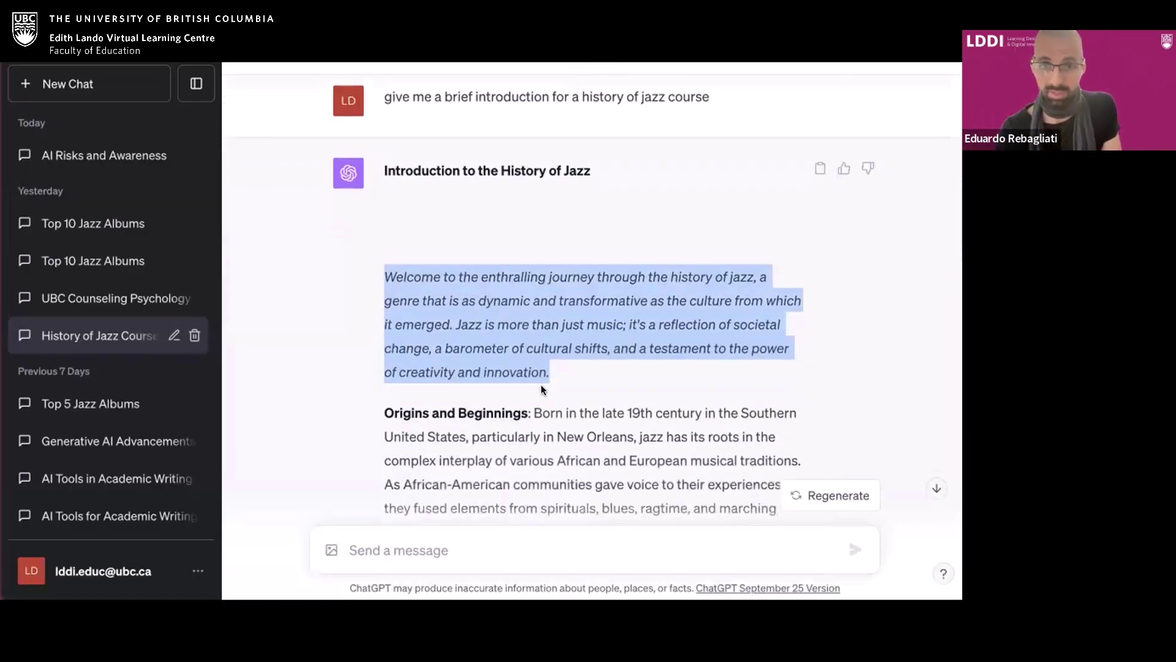
drag(528, 303, 384, 302)
key(alt+Tab)
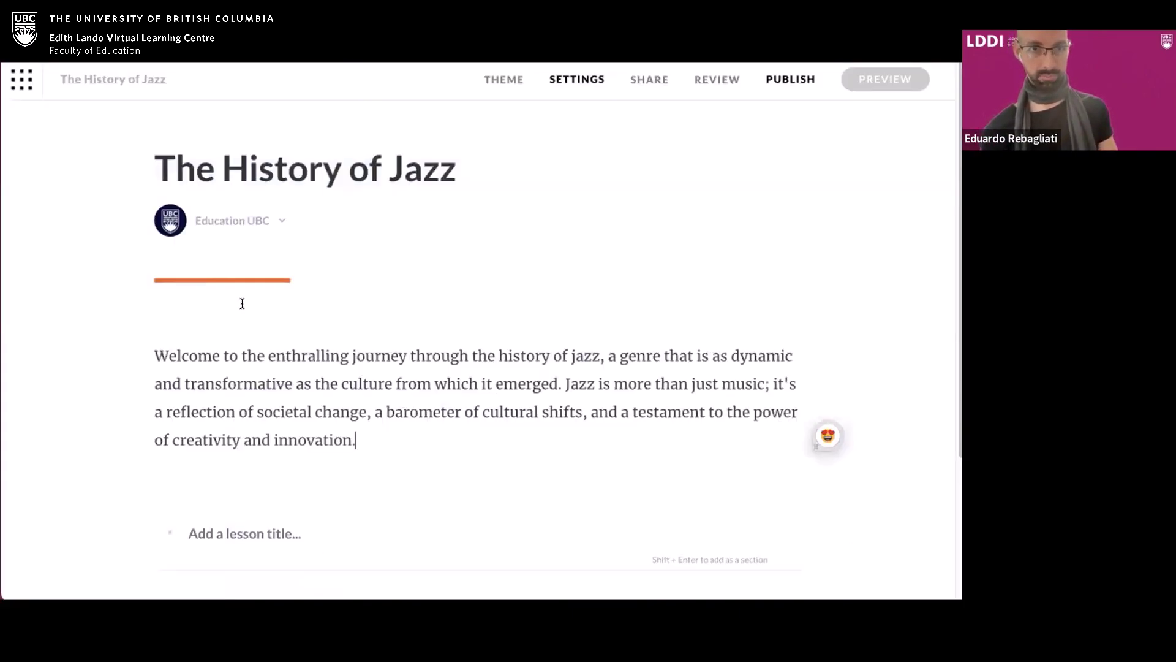
scroll(248, 524, down, 3)
click(227, 376)
key(ctrl+v)
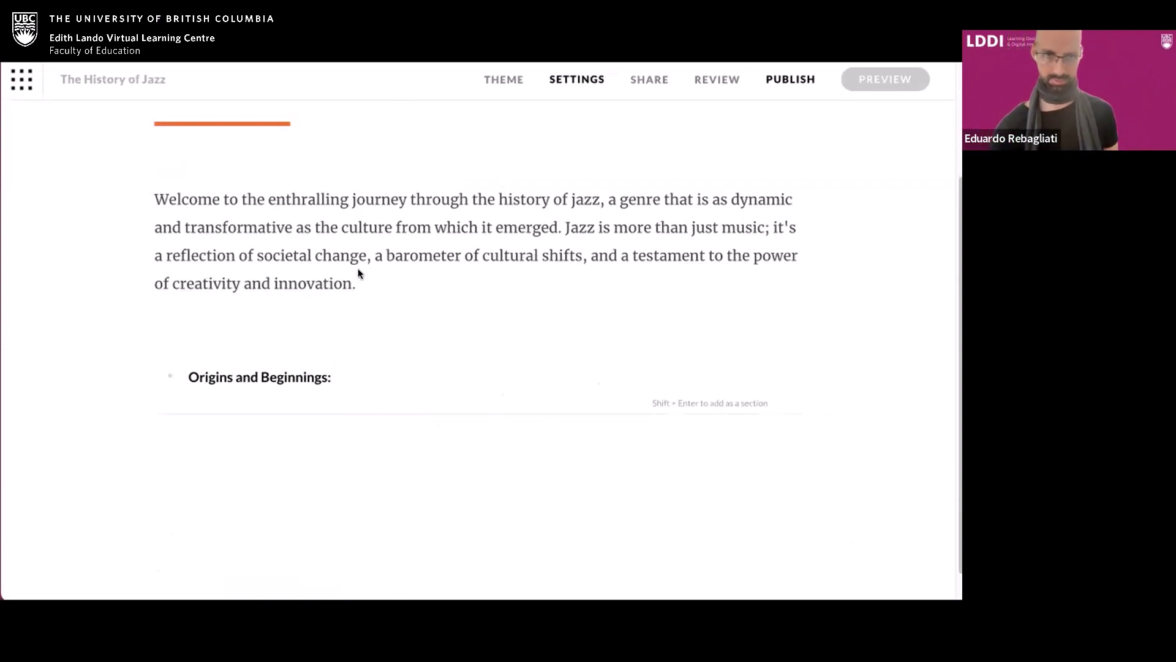
triple_click(349, 375)
click(347, 372)
key(BackSpace)
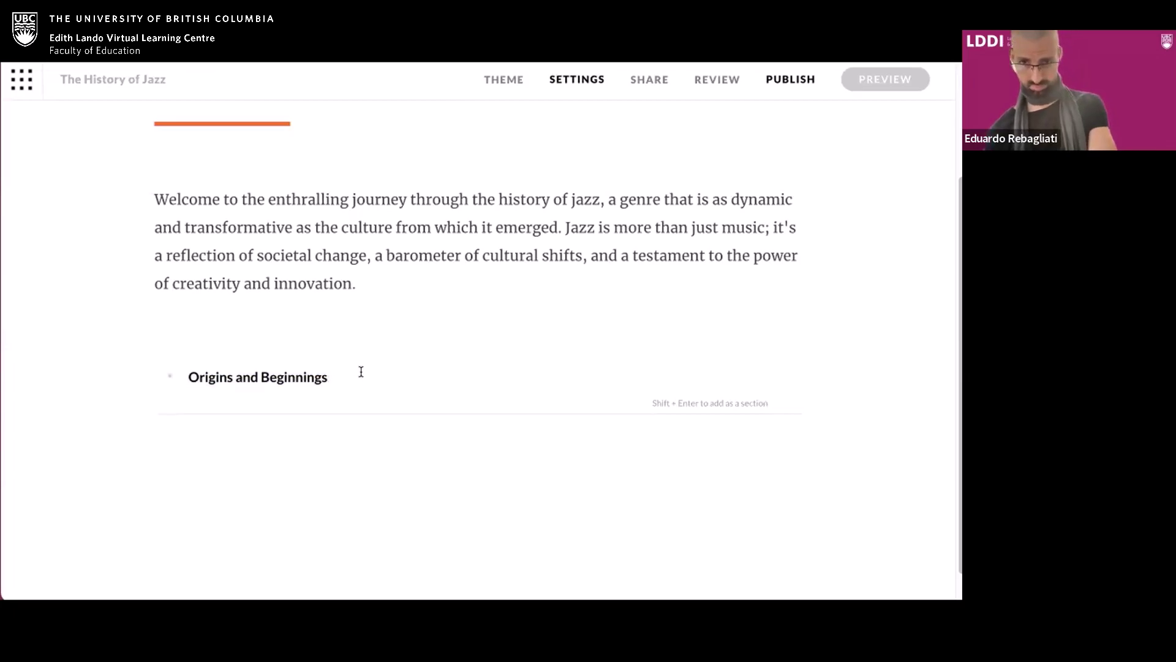
key(Return)
Step: Copy the heading "The Roaring Twenties and the Swing Era" from ChatGPT and add it as a lesson in Rise 360
key(ctrl+Tab)
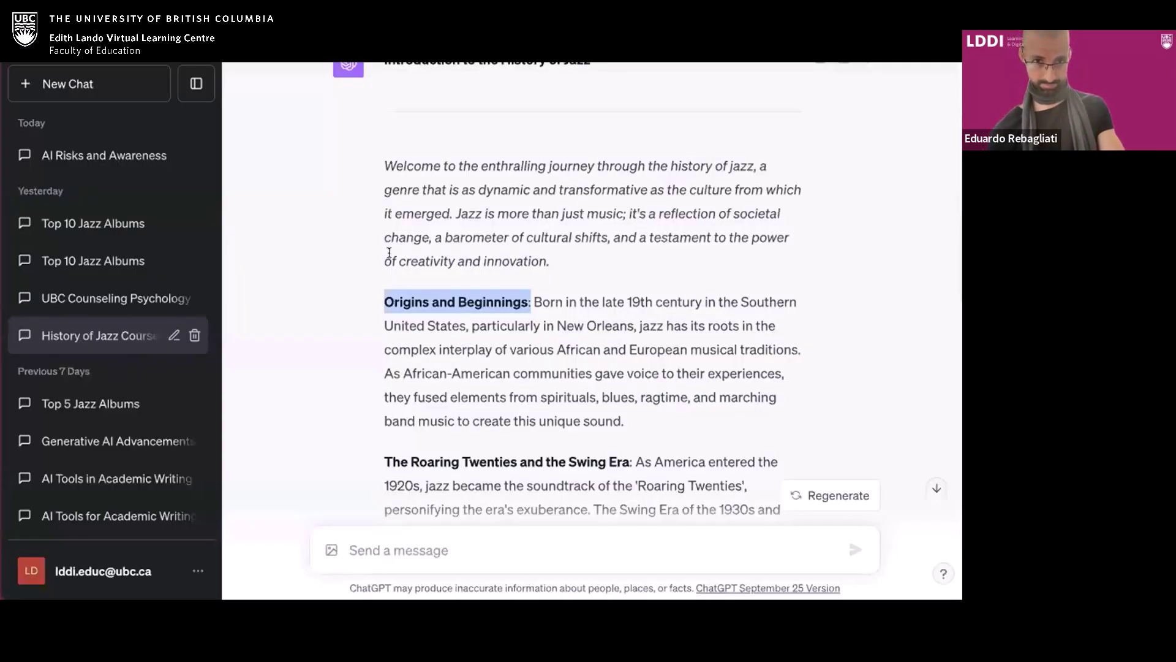
drag(629, 462, 383, 461)
key(ctrl+Tab)
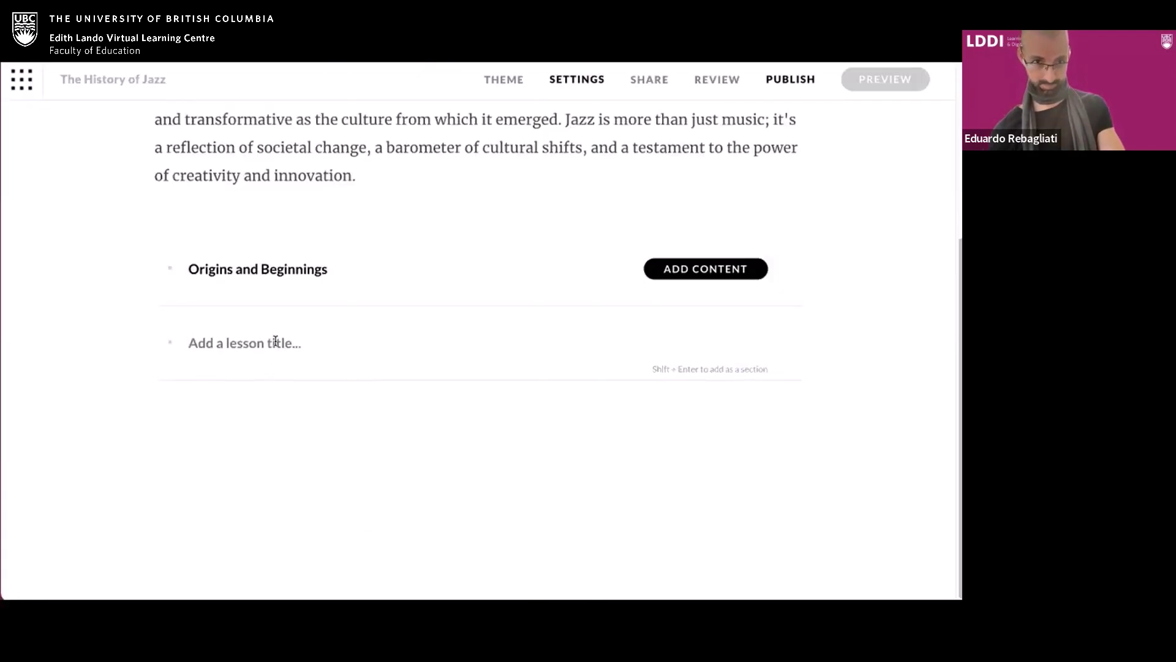
key(ctrl+v)
key(Return)
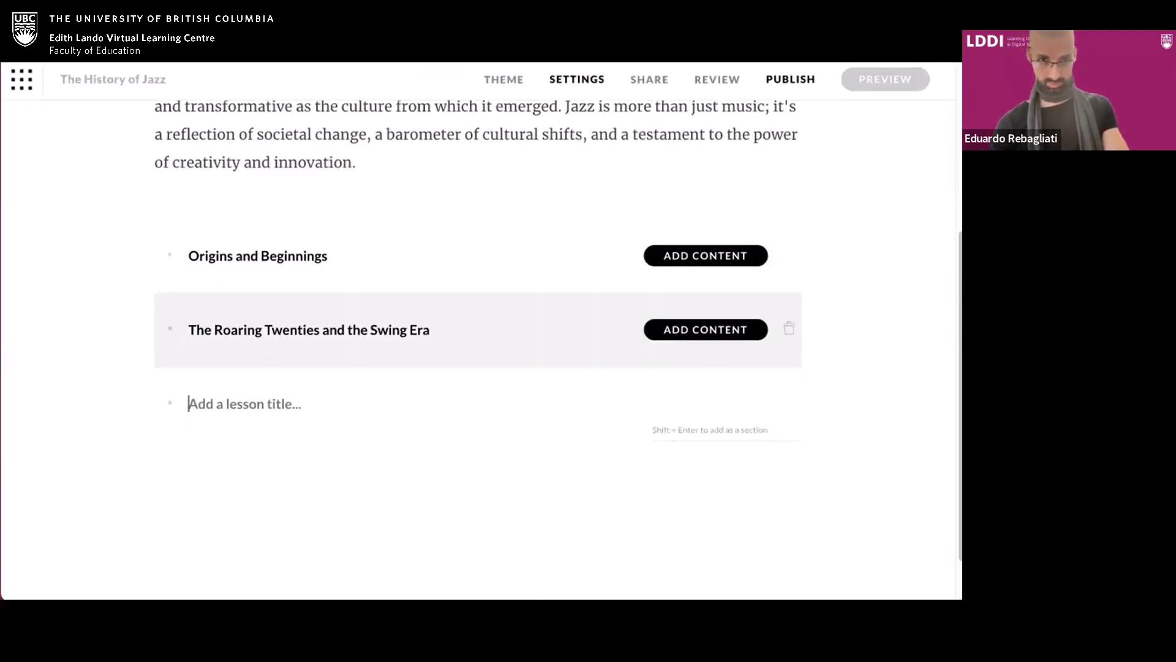
Step: Add the ChatGPT headings "Bebop and Beyond", "Modern Evolutions" and "Global Impact" as further lessons in the Rise 360 course
key(ctrl+Tab)
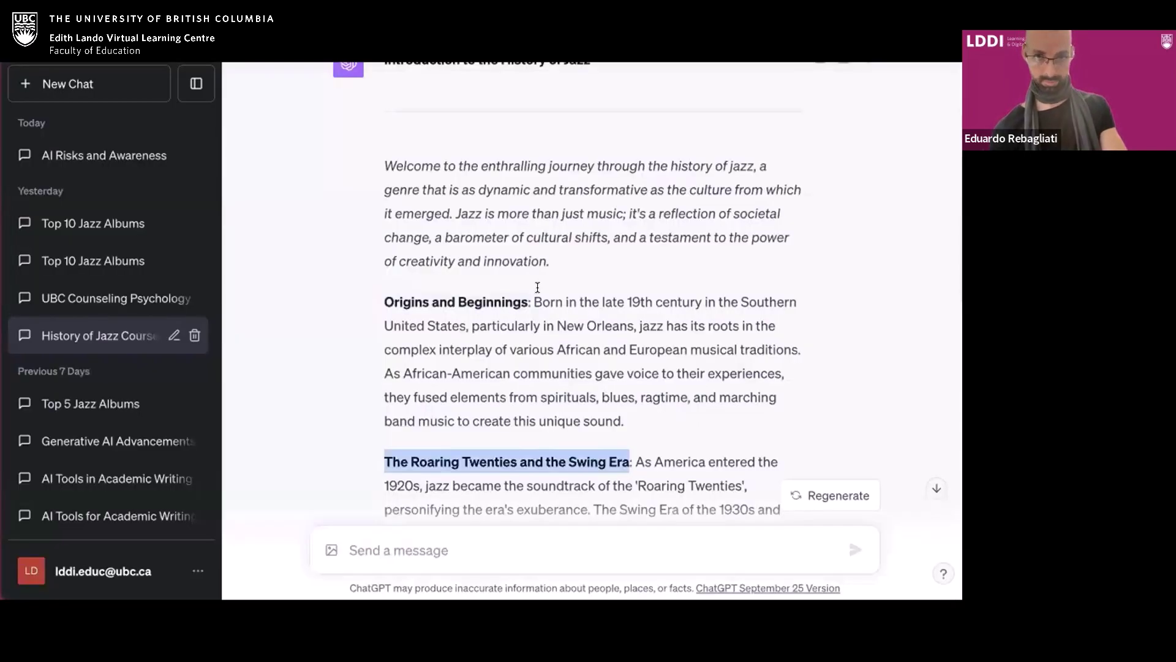
scroll(538, 292, down, 5)
drag(497, 291, 382, 292)
key(ctrl+Tab)
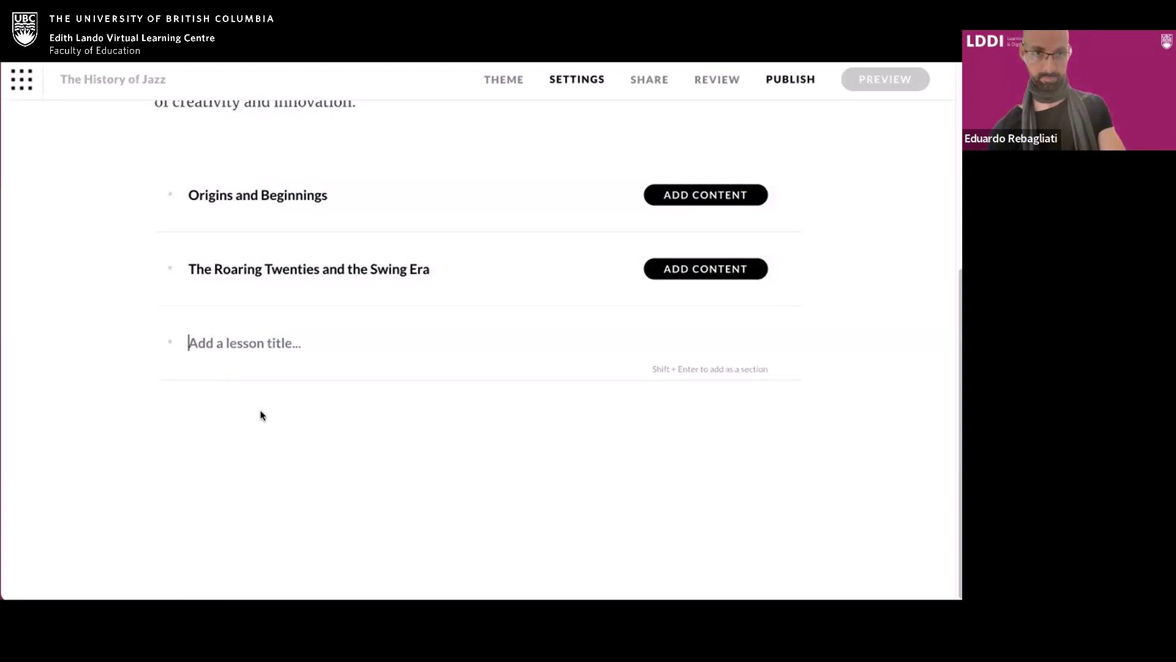
key(ctrl+v)
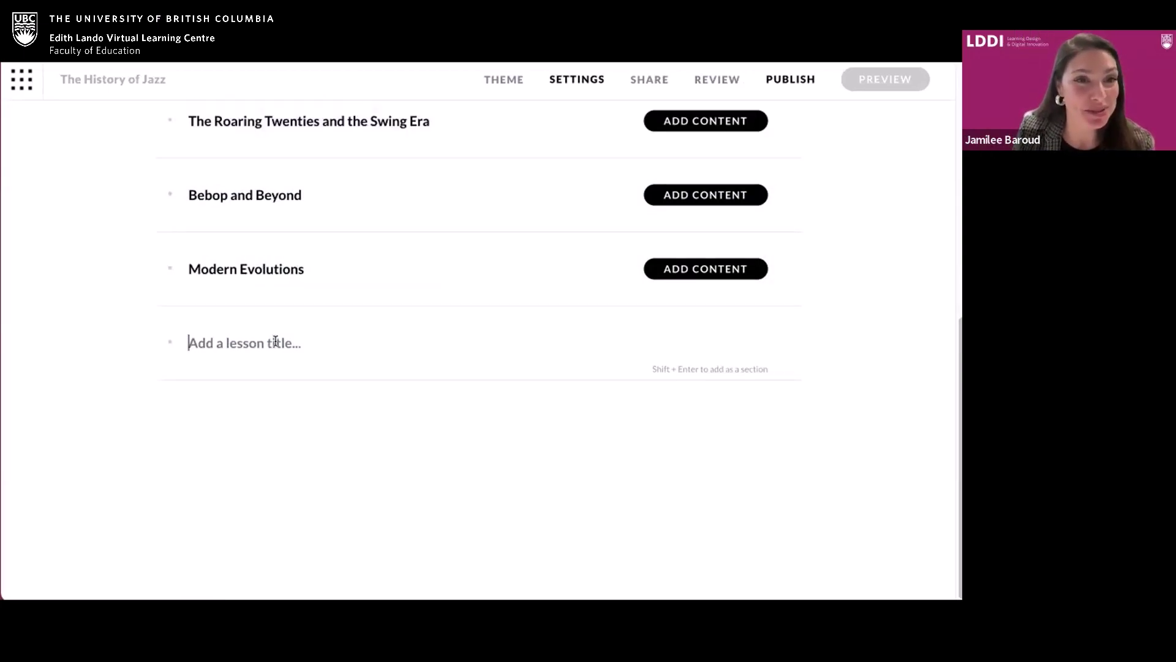
key(ctrl+v)
key(Return)
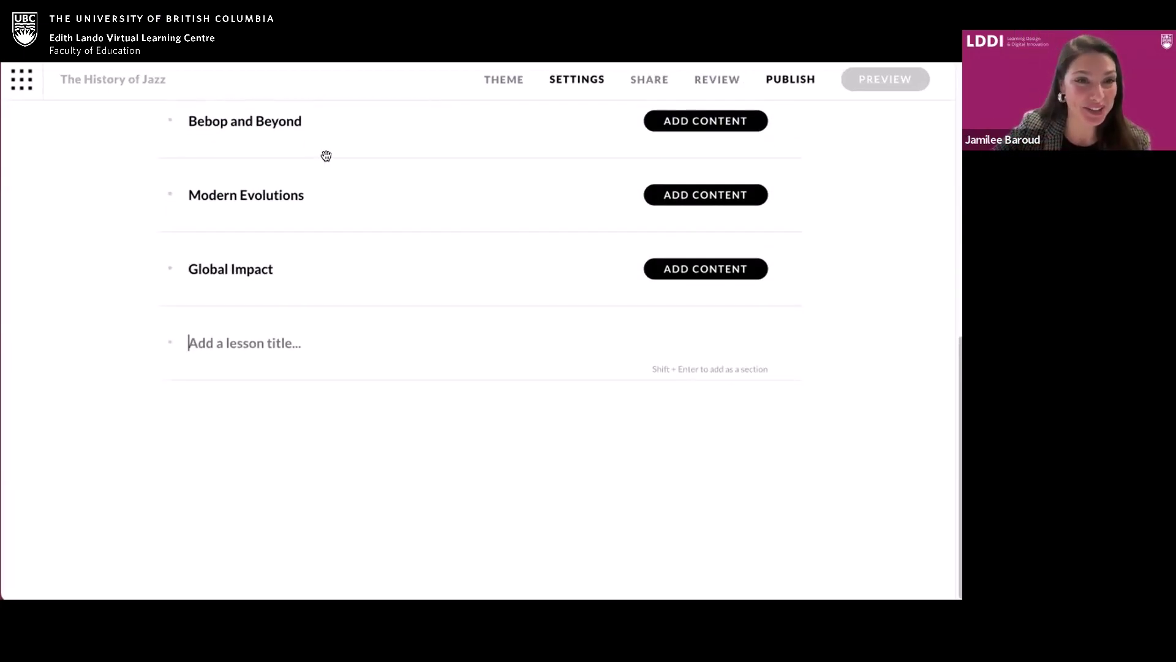
Step: Switch to ChatGPT and copy the paragraph running from "Throughout this course" to "Welcome aboard!"
key(ctrl+Tab)
scroll(414, 257, down, 5)
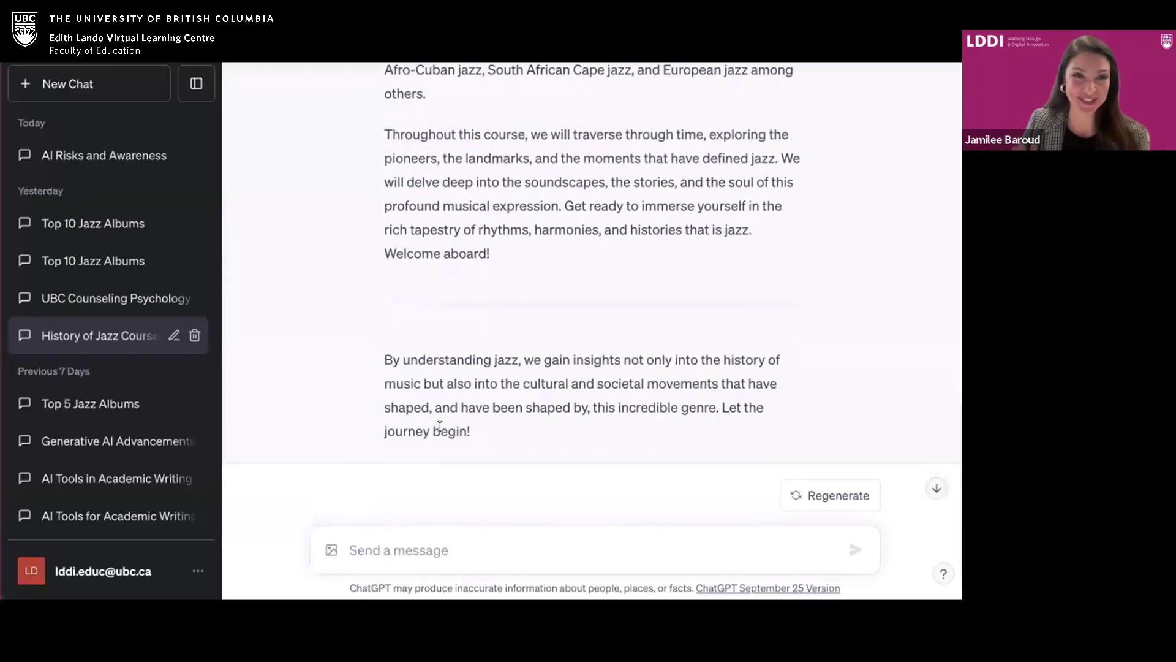
scroll(415, 257, up, 1)
scroll(414, 258, up, 1)
drag(374, 253, 517, 381)
right_click(490, 329)
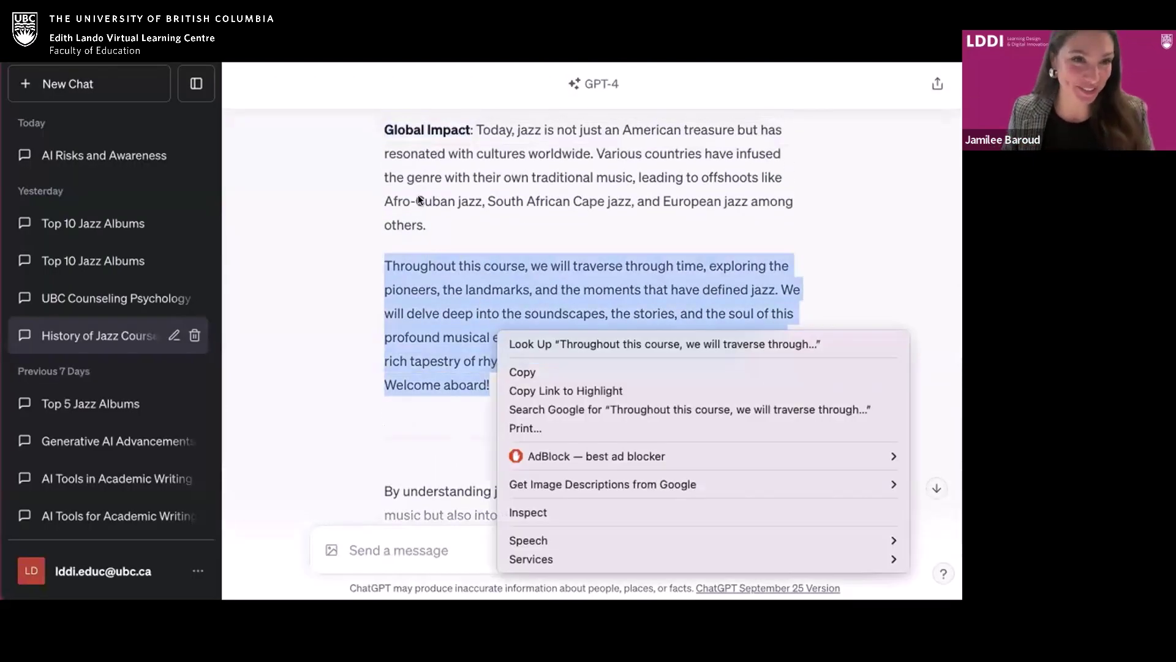
click(517, 370)
Step: Return to Rise 360 and paste the copied text at the end of the course description, separated by a blank line
key(ctrl+Tab)
scroll(375, 421, up, 10)
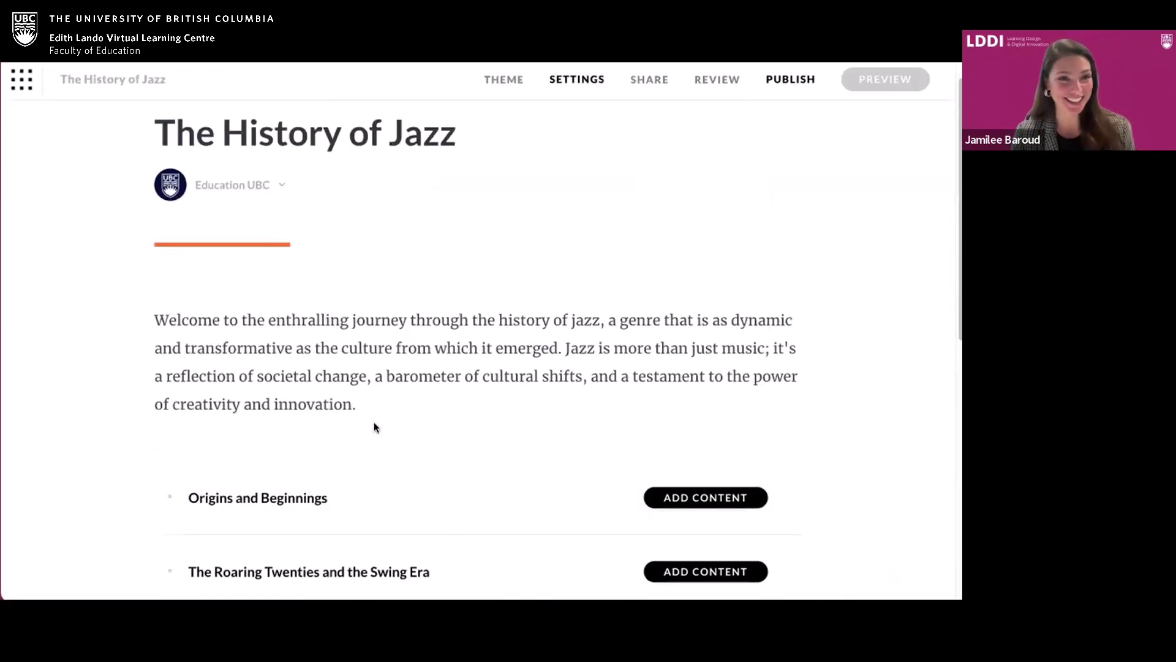
scroll(368, 428, down, 1)
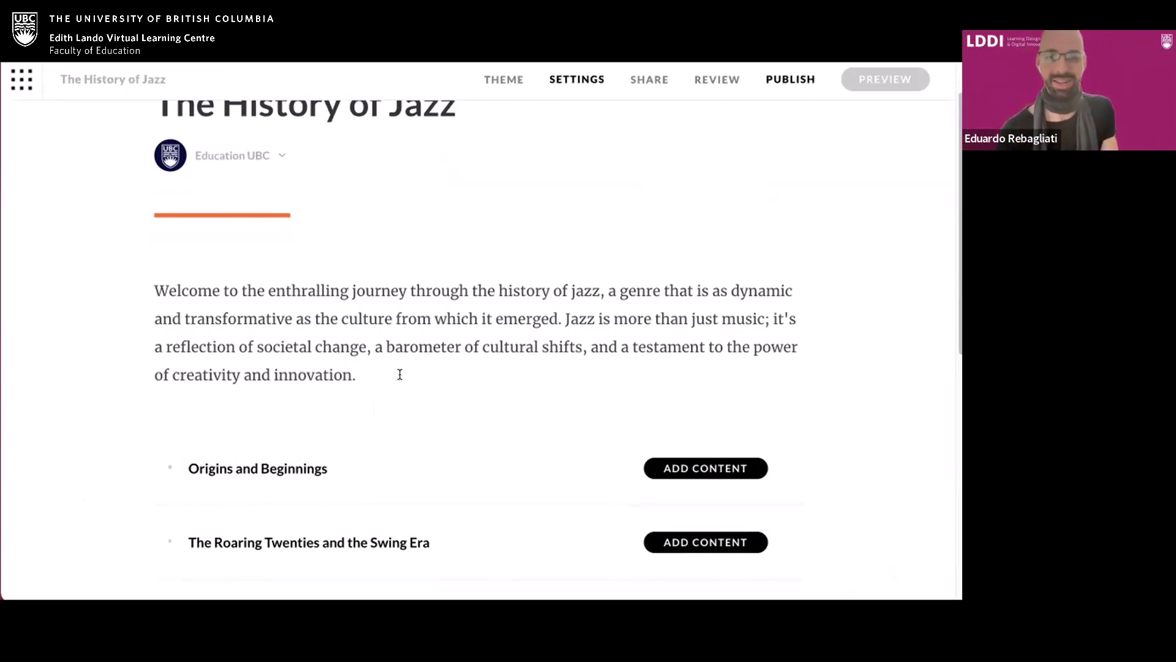
scroll(443, 410, down, 7)
scroll(449, 414, up, 8)
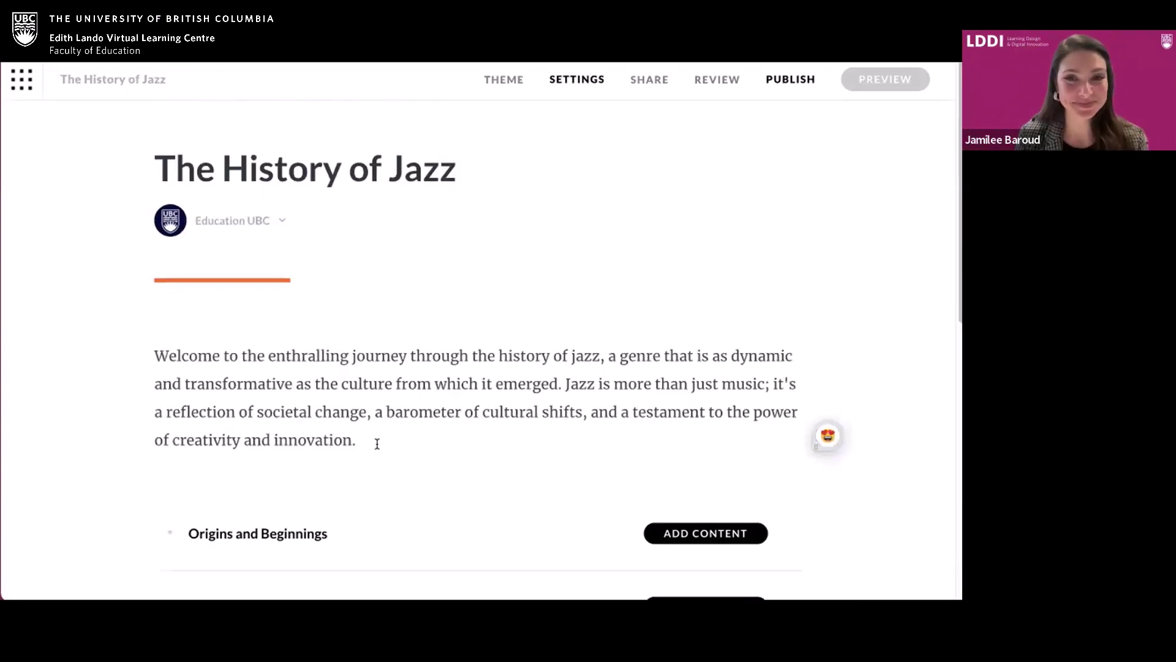
key(ctrl+v)
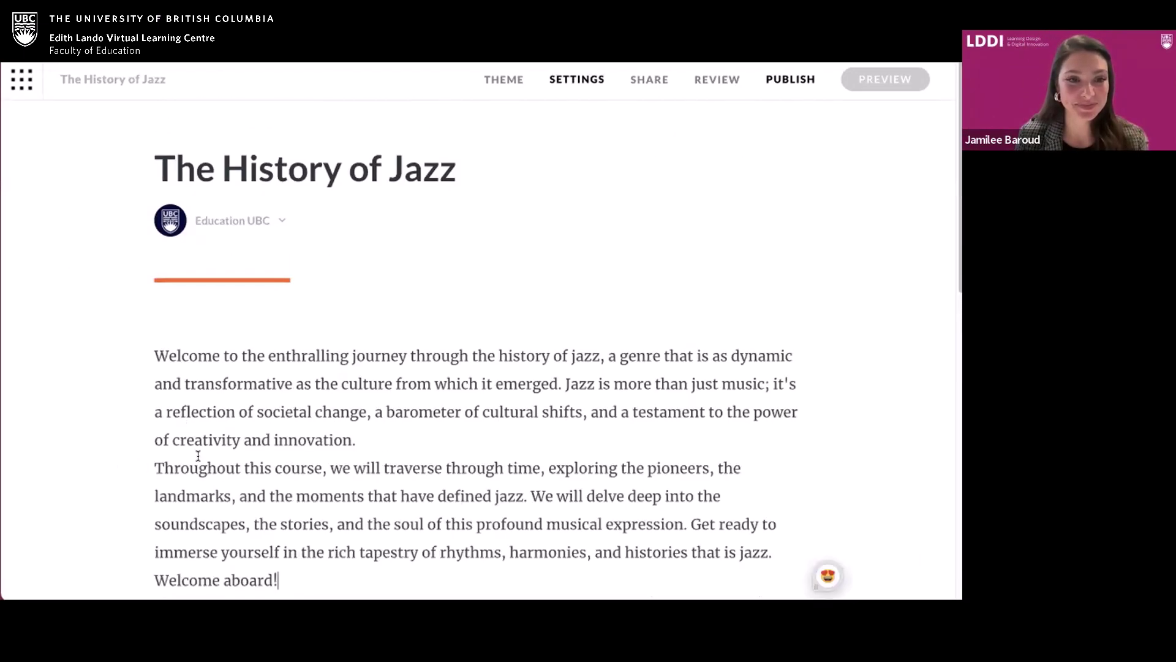
key(Return)
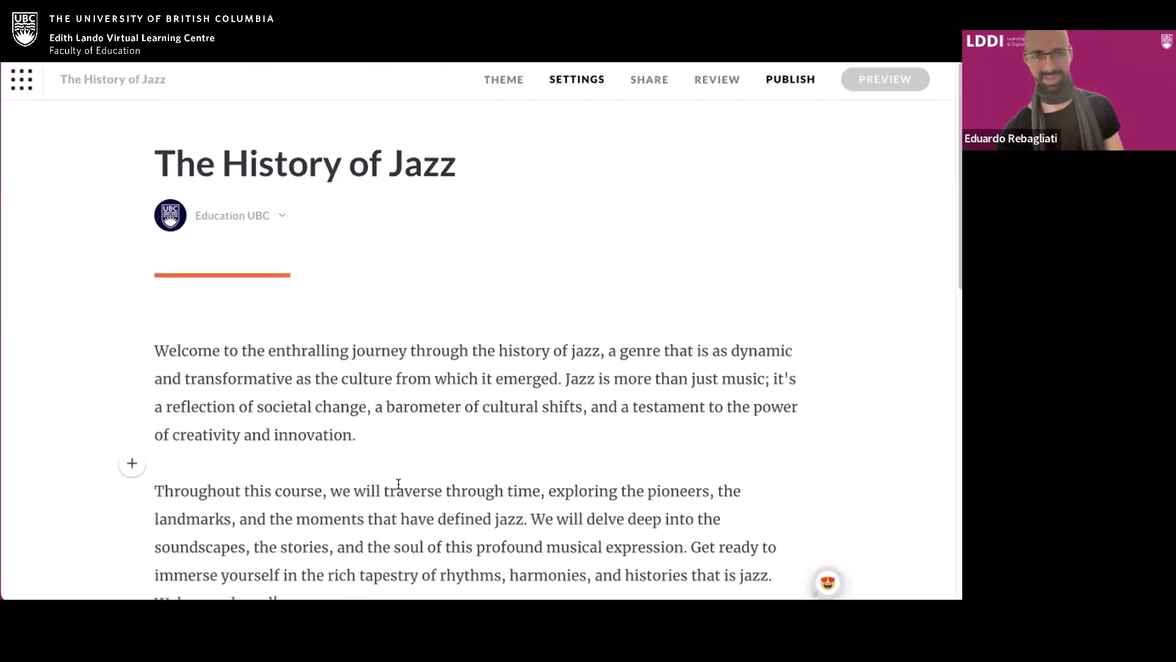
scroll(116, 359, down, 2)
drag(188, 346, 442, 458)
click(444, 454)
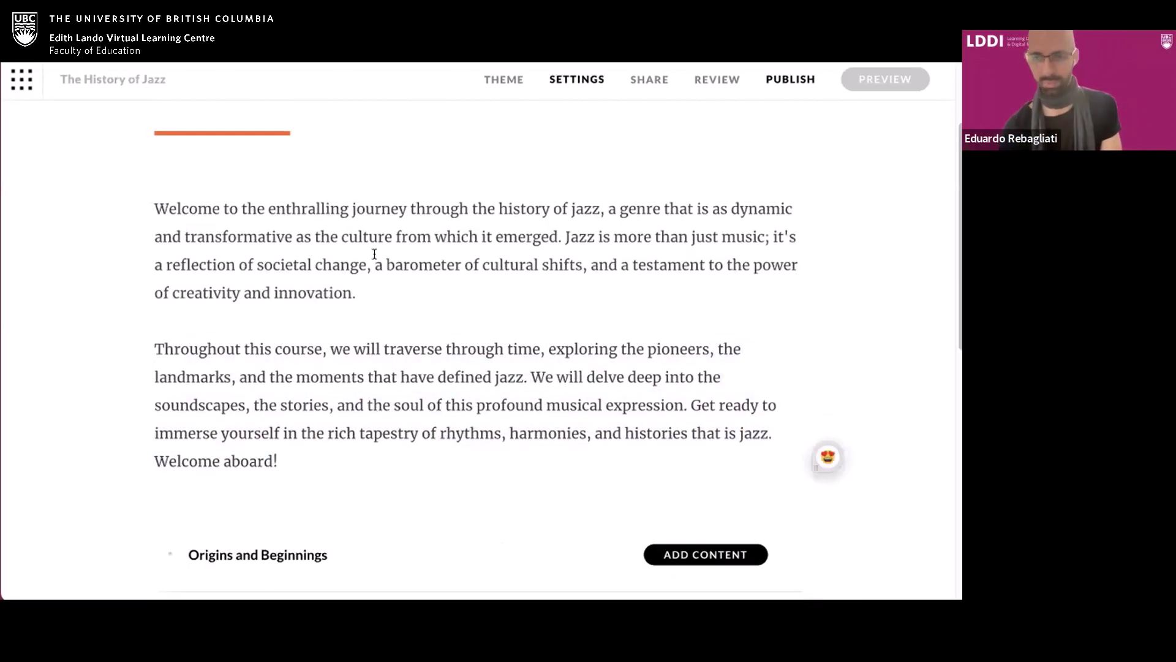
scroll(484, 355, down, 10)
scroll(483, 362, up, 13)
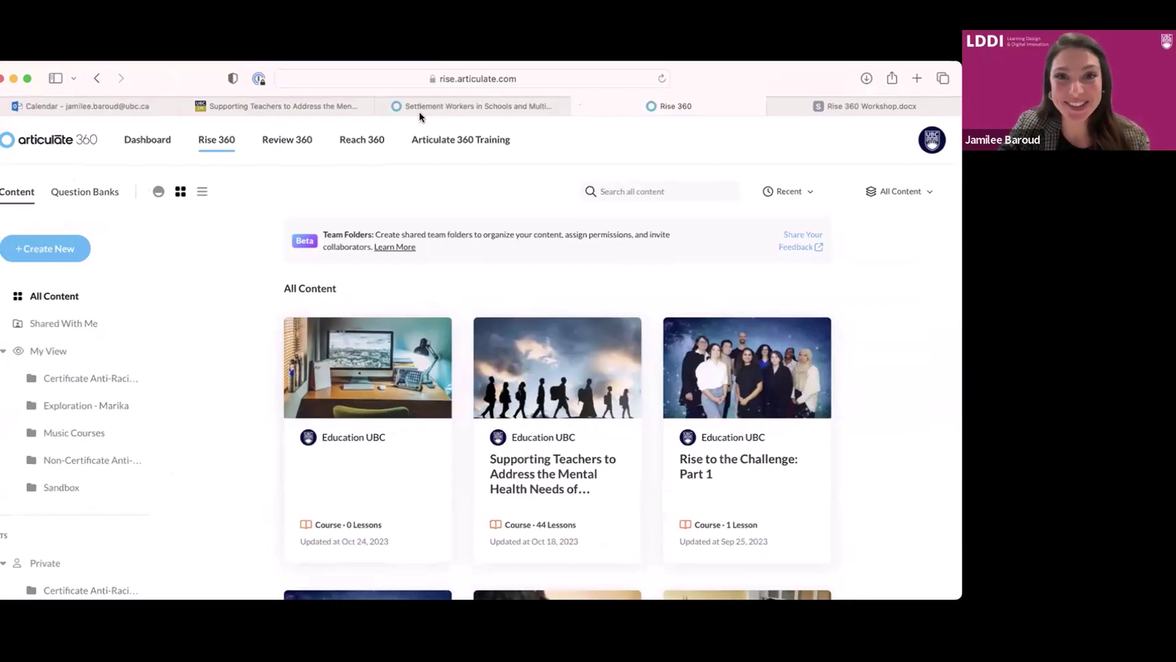
Step: Reload the Rise 360 content list and open the course The History of Jazz
click(551, 75)
key(Return)
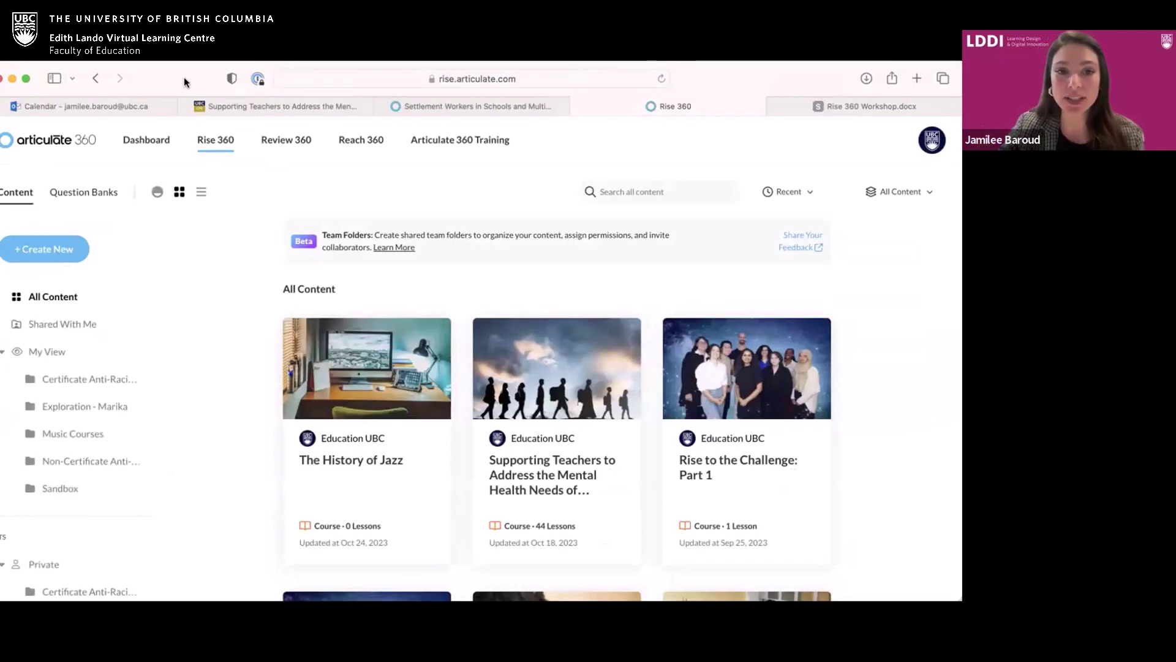
click(341, 452)
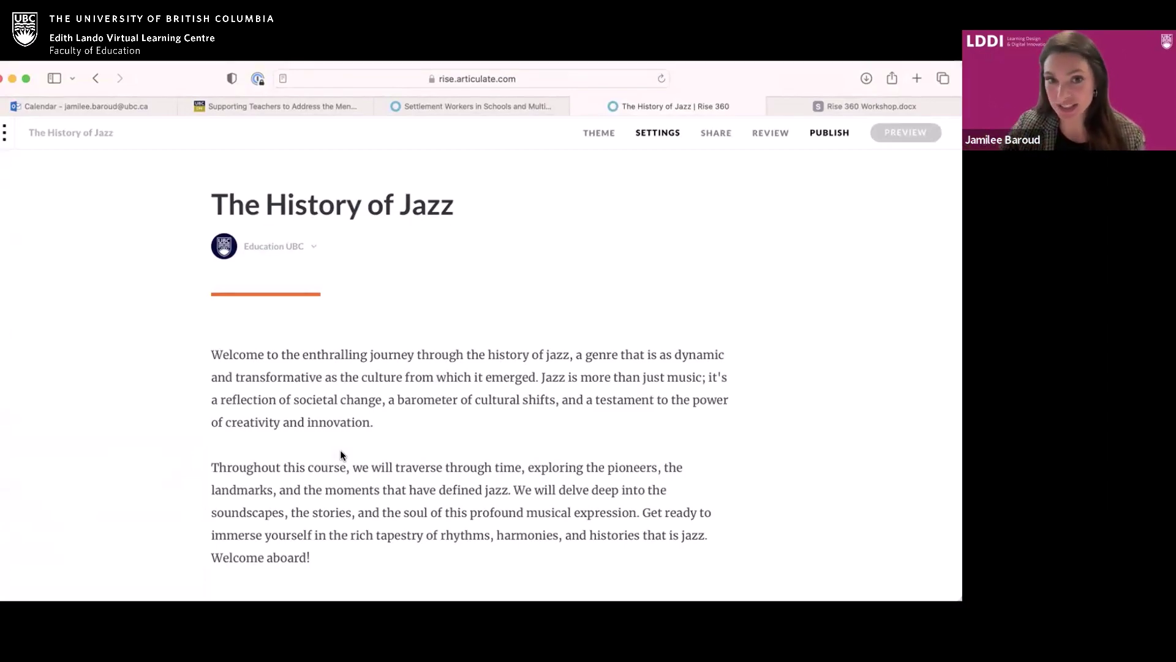
Step: Look through the course page, from the description down to the list of lesson titles
scroll(327, 460, down, 3)
scroll(328, 460, down, 1)
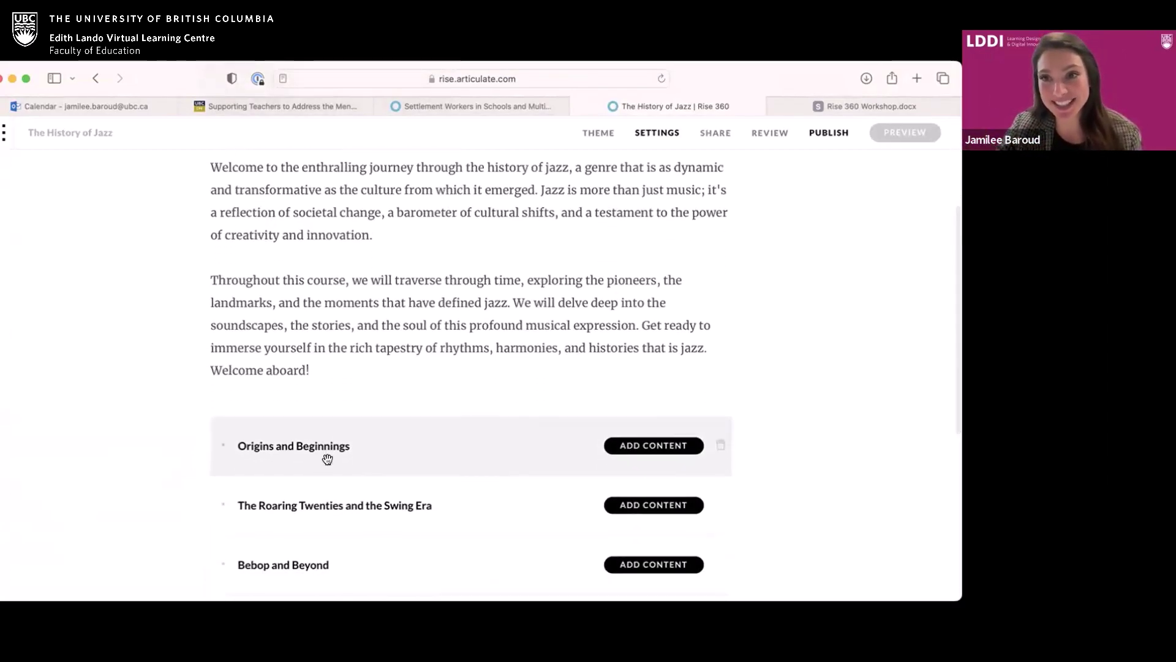
scroll(327, 459, down, 2)
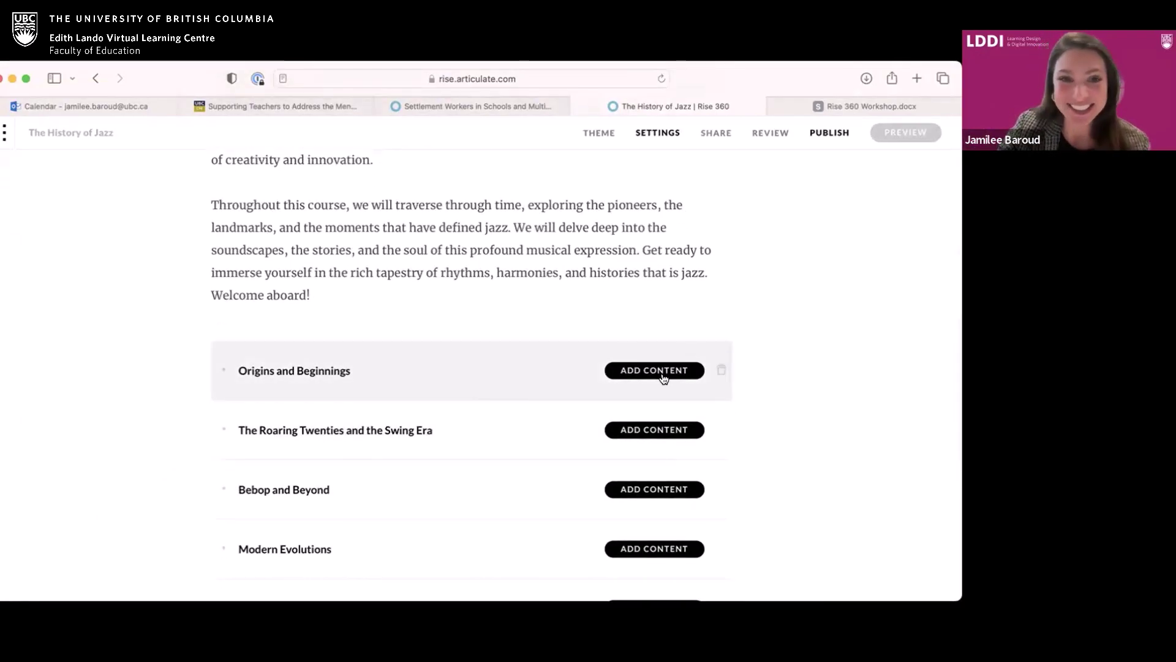
scroll(564, 339, up, 1)
scroll(562, 339, up, 5)
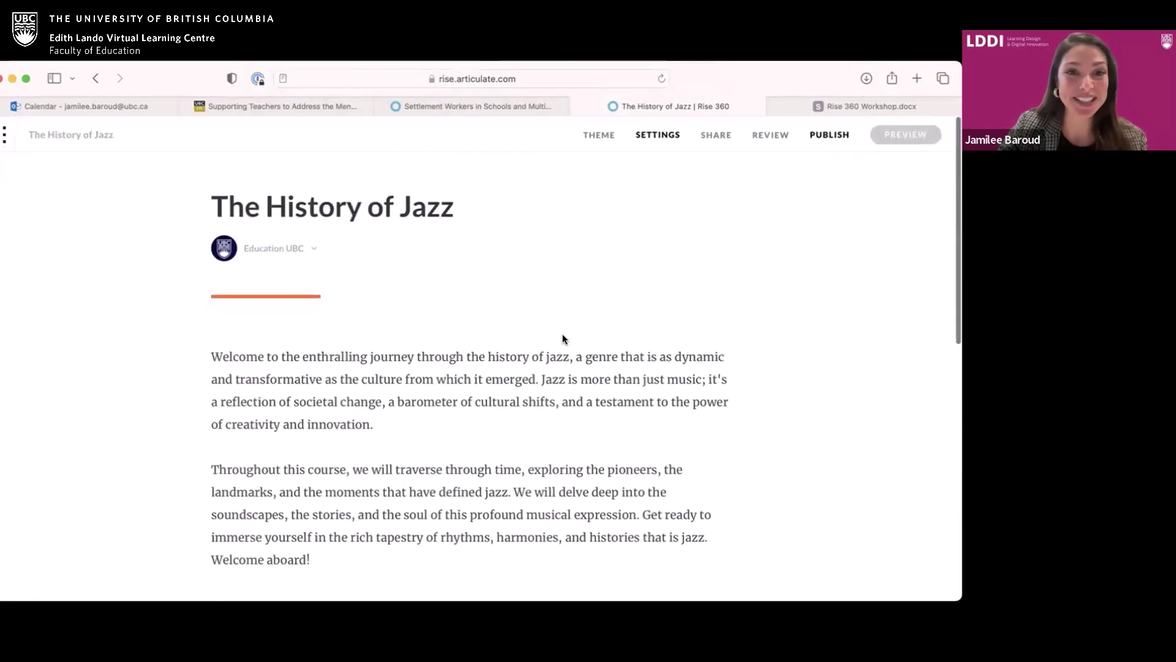
scroll(539, 197, down, 1)
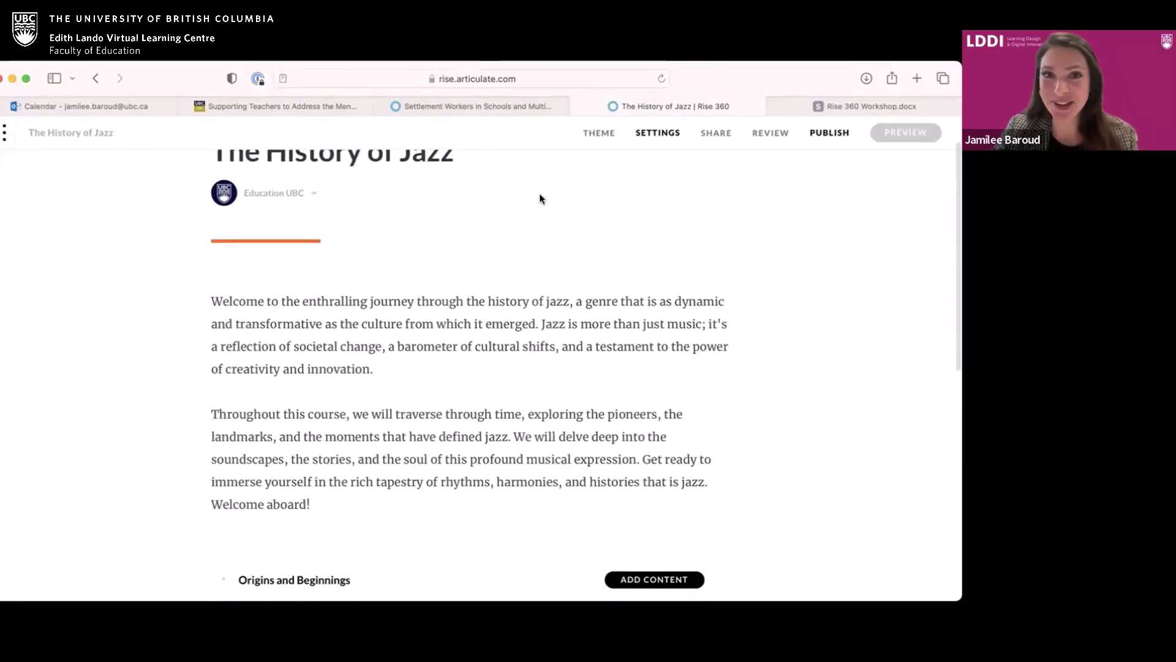
scroll(222, 368, down, 1)
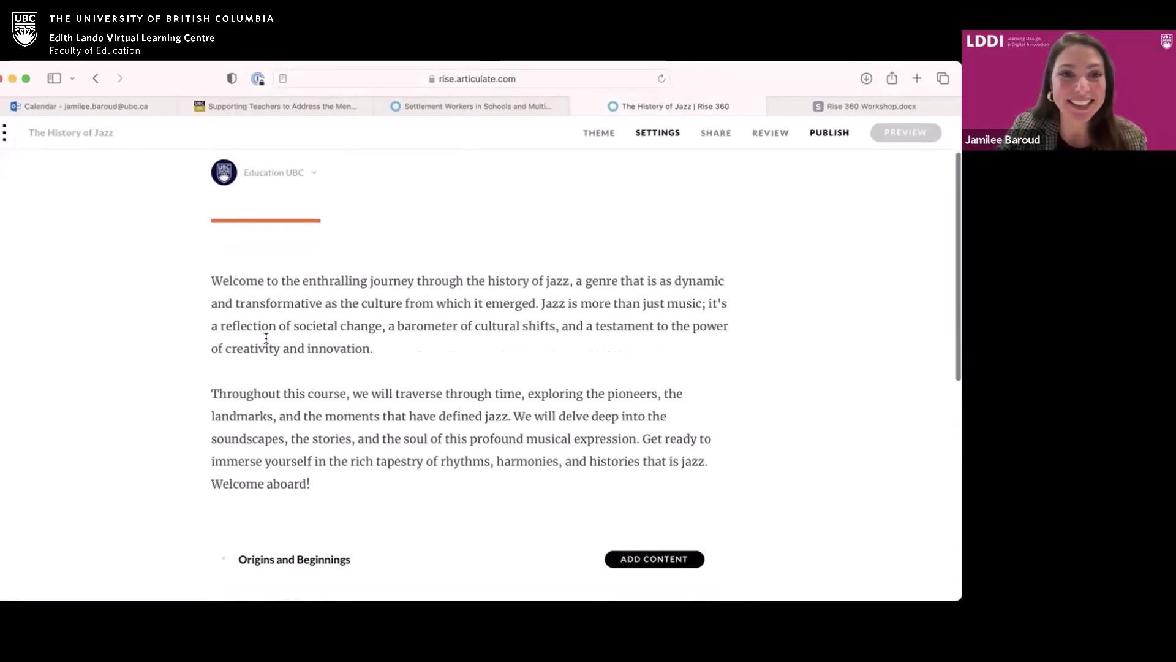
scroll(263, 340, down, 5)
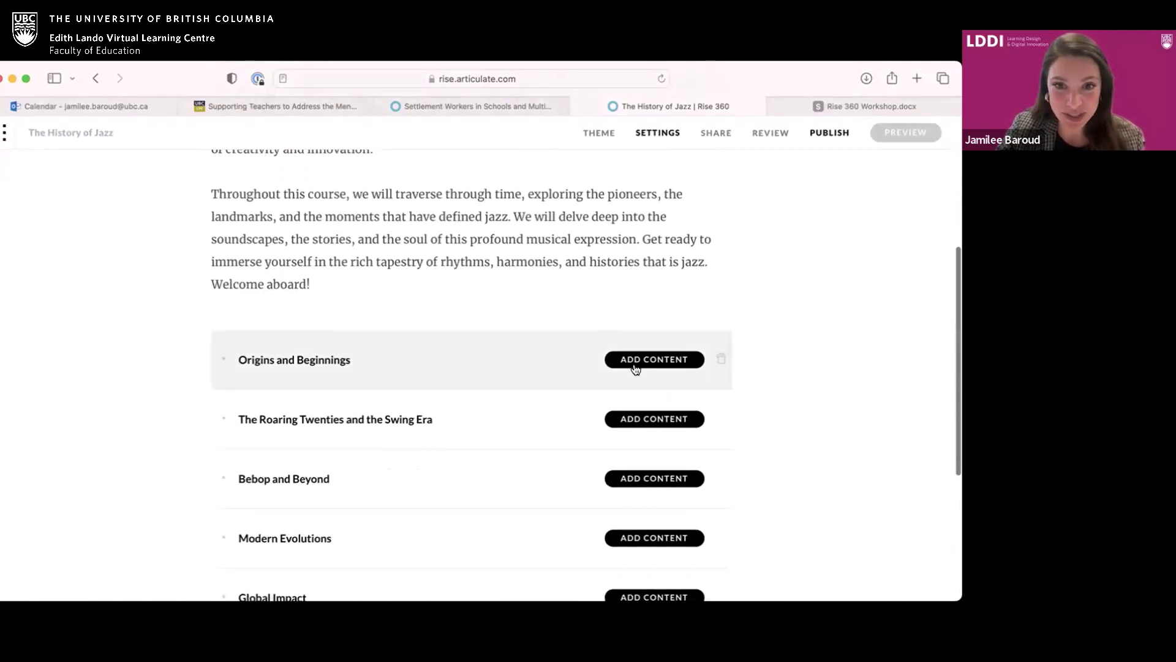
scroll(396, 336, down, 3)
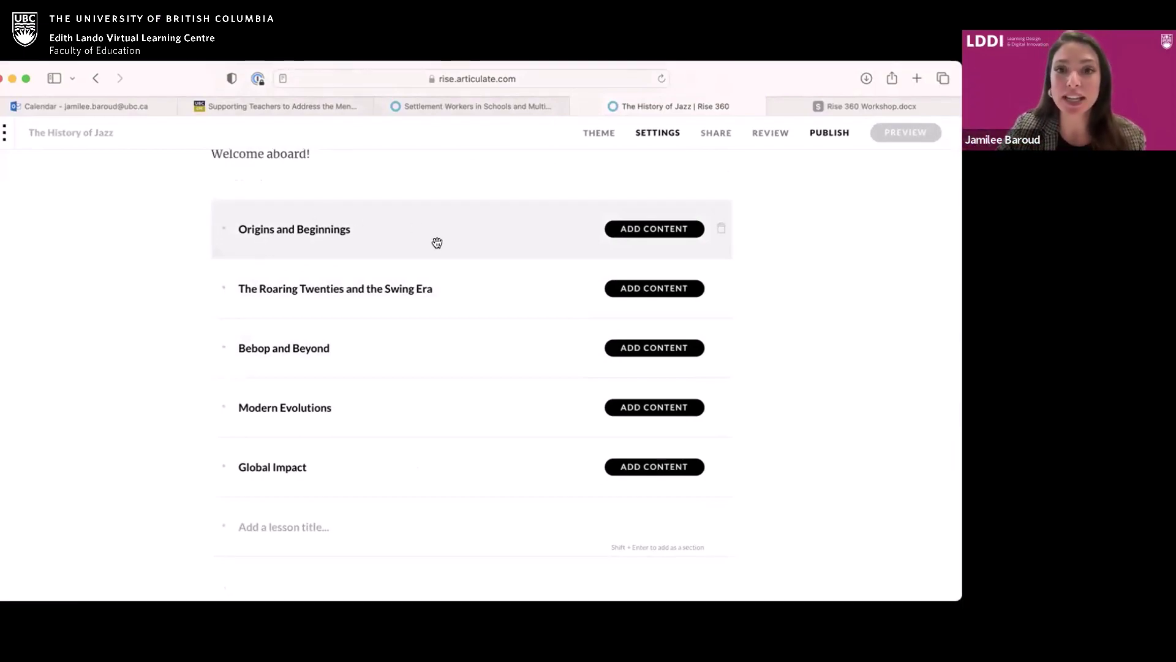
Step: Create a blank lesson for Origins and Beginnings and add a text block as its first block
click(654, 234)
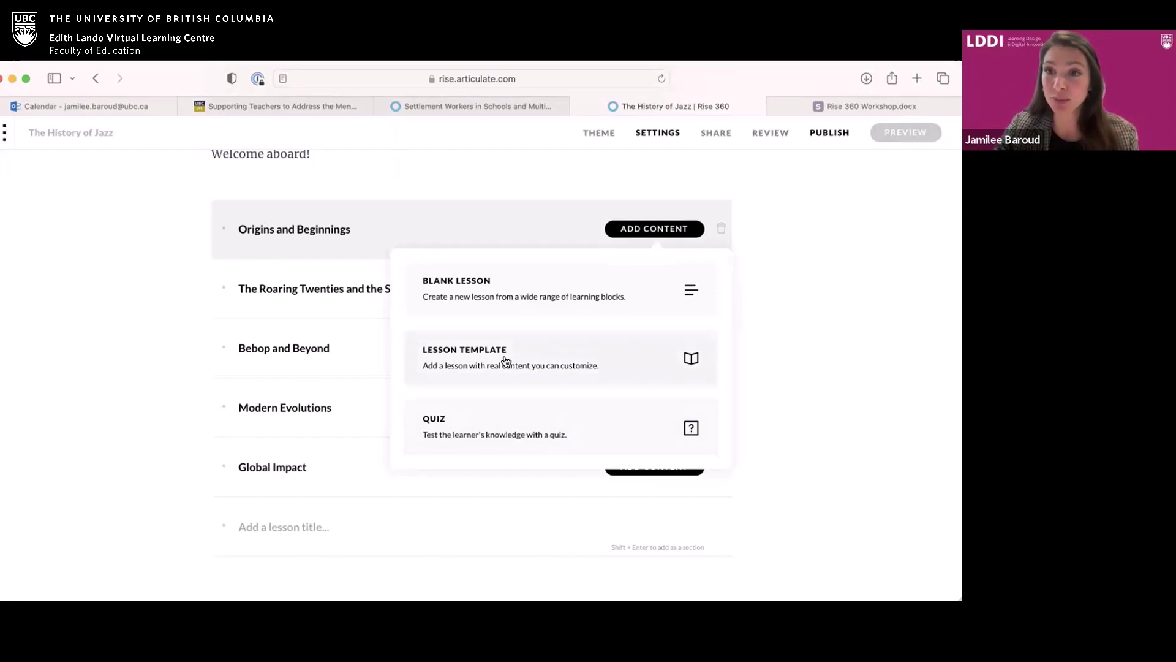
click(484, 296)
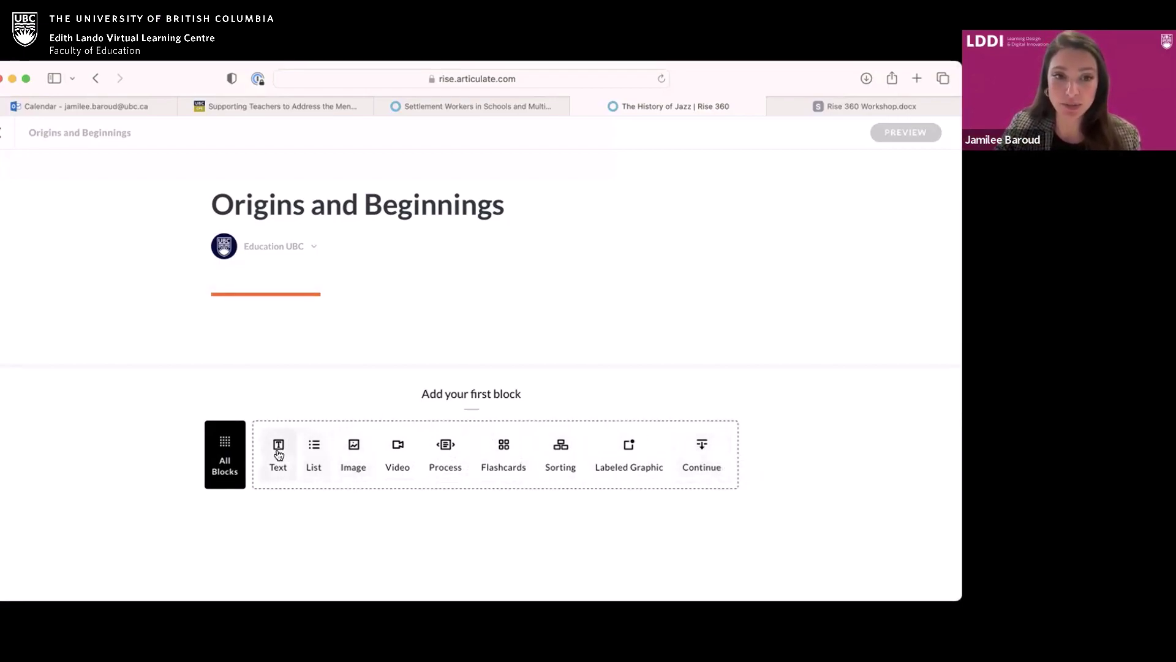
click(277, 452)
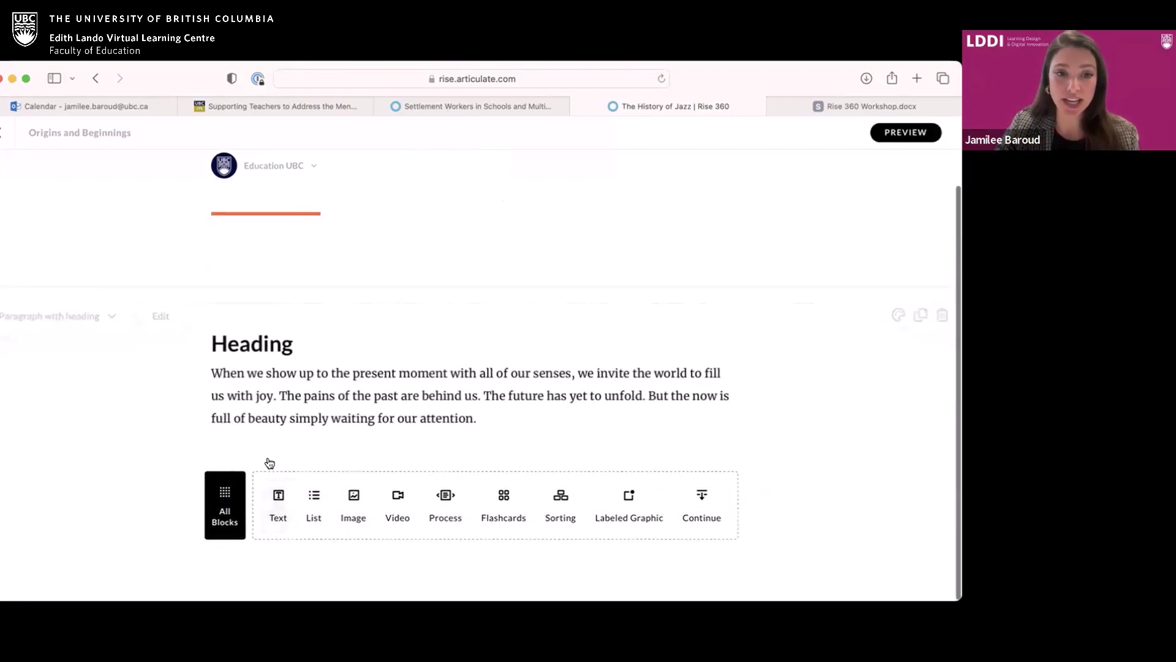
Step: Try the Paragraph with subheading and Heading types on the new text block
mouse_move(261, 359)
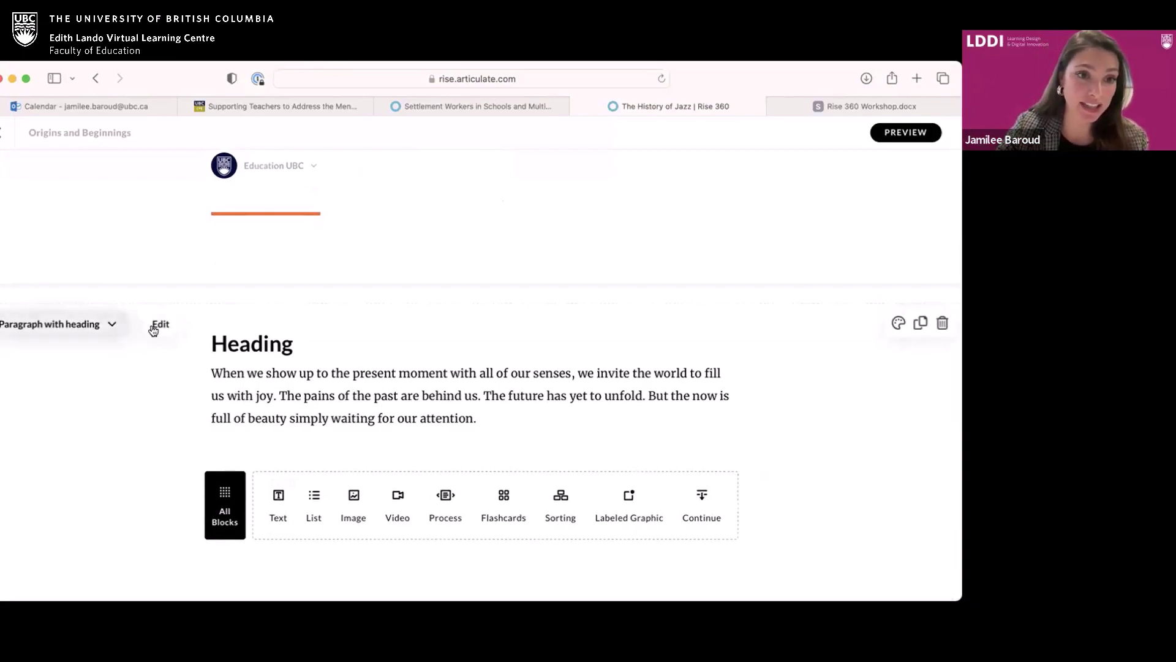
click(112, 326)
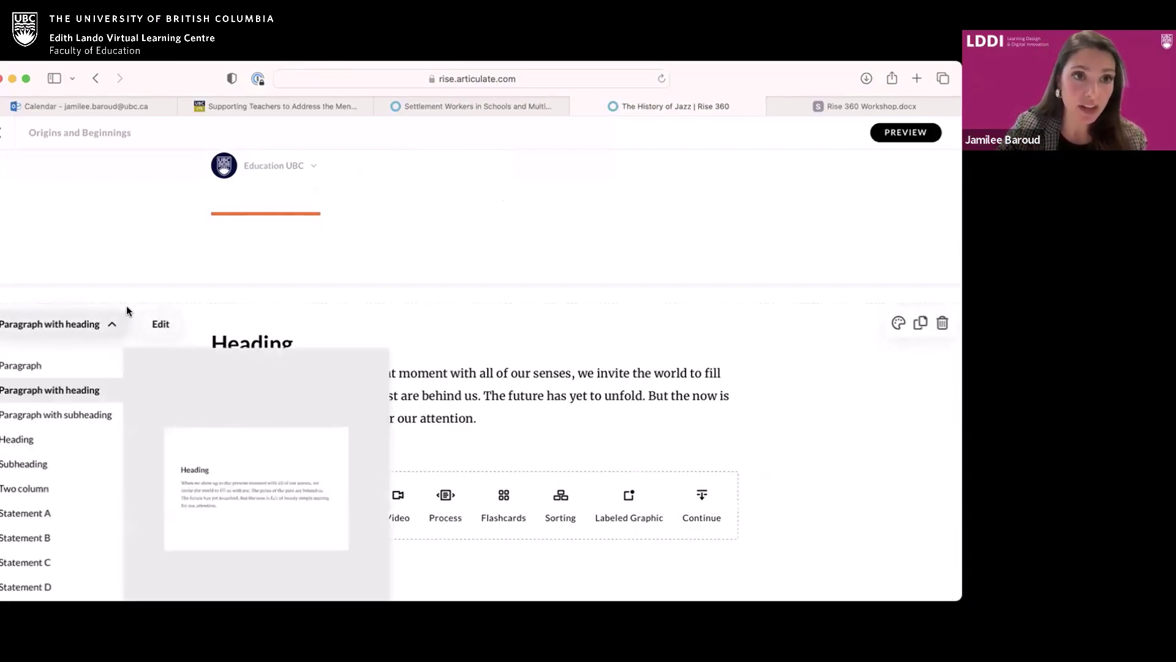
click(75, 414)
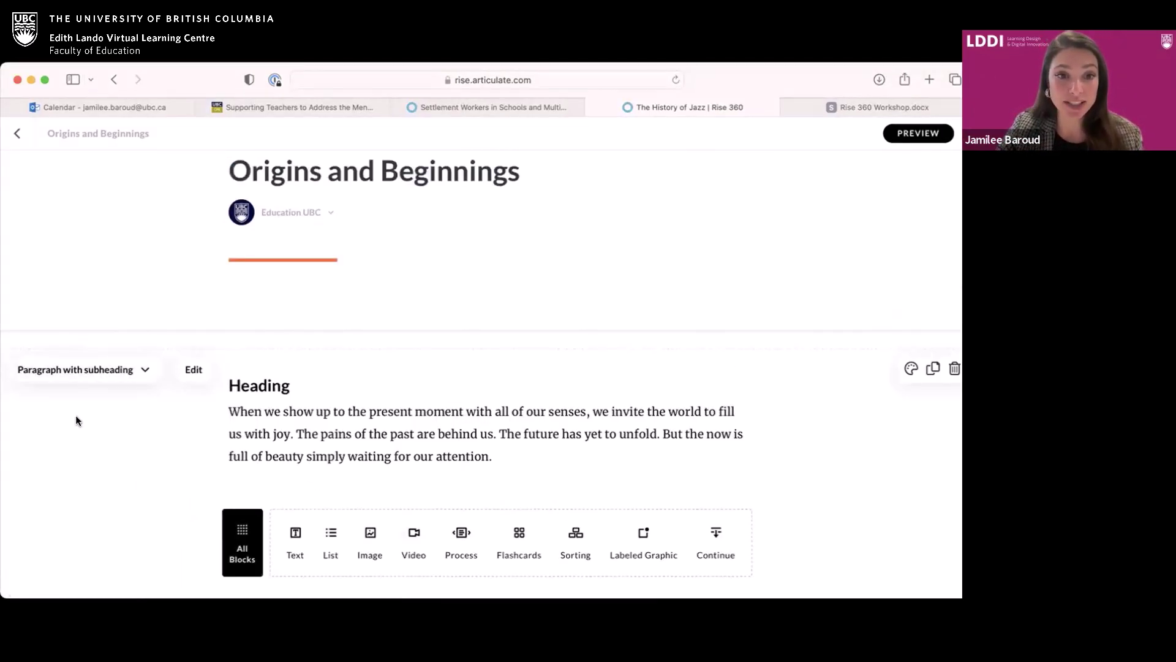
click(131, 374)
click(69, 484)
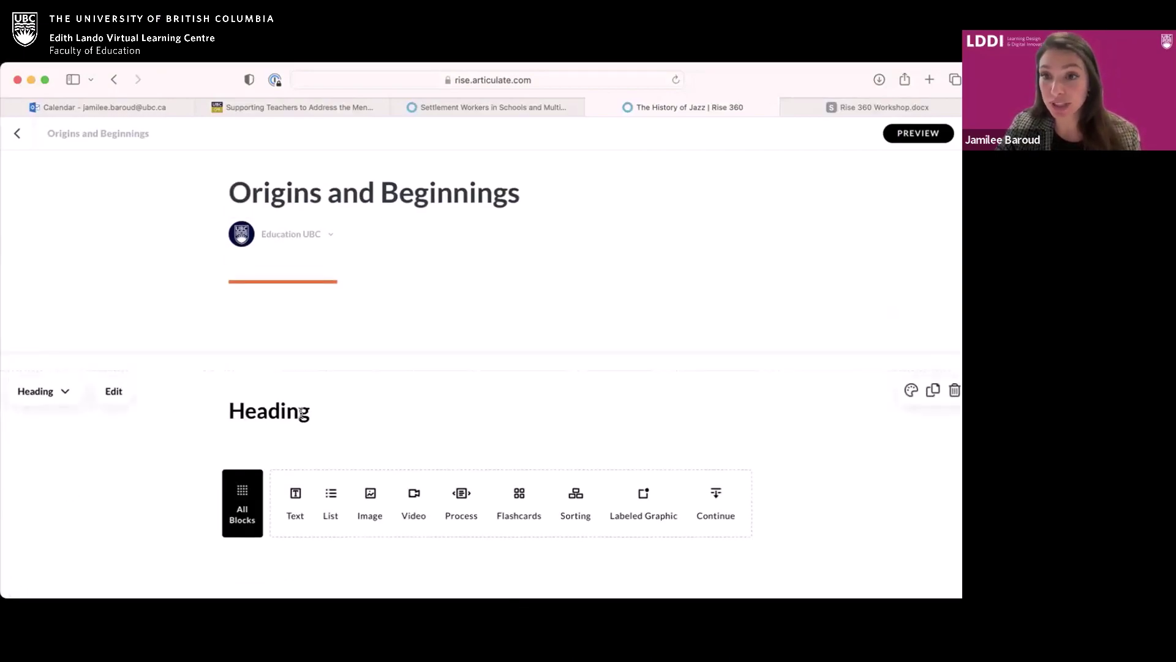
Step: Try the Statement A and Statement D types on the text block
click(64, 398)
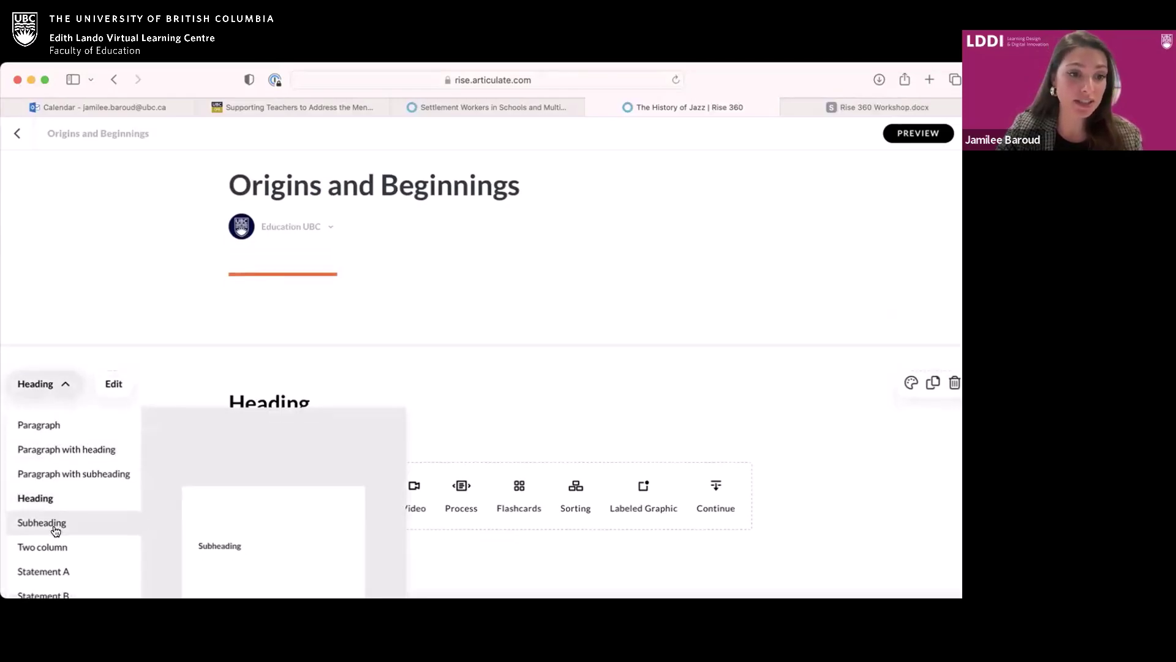
scroll(49, 520, down, 2)
click(39, 527)
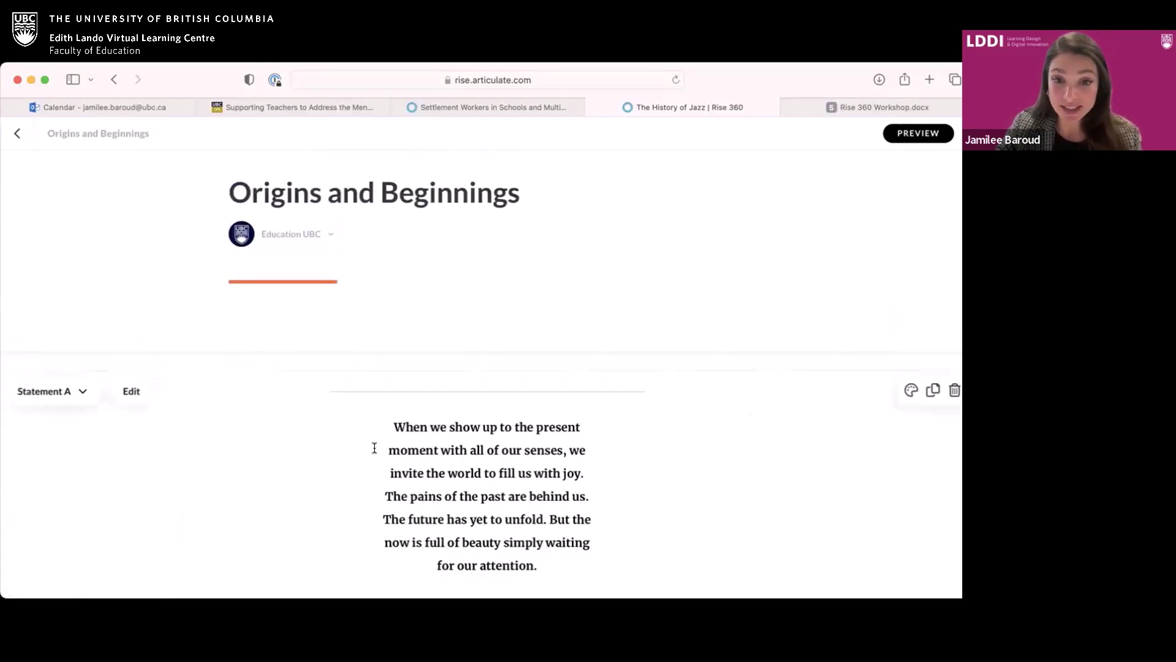
scroll(372, 446, down, 5)
scroll(374, 448, up, 2)
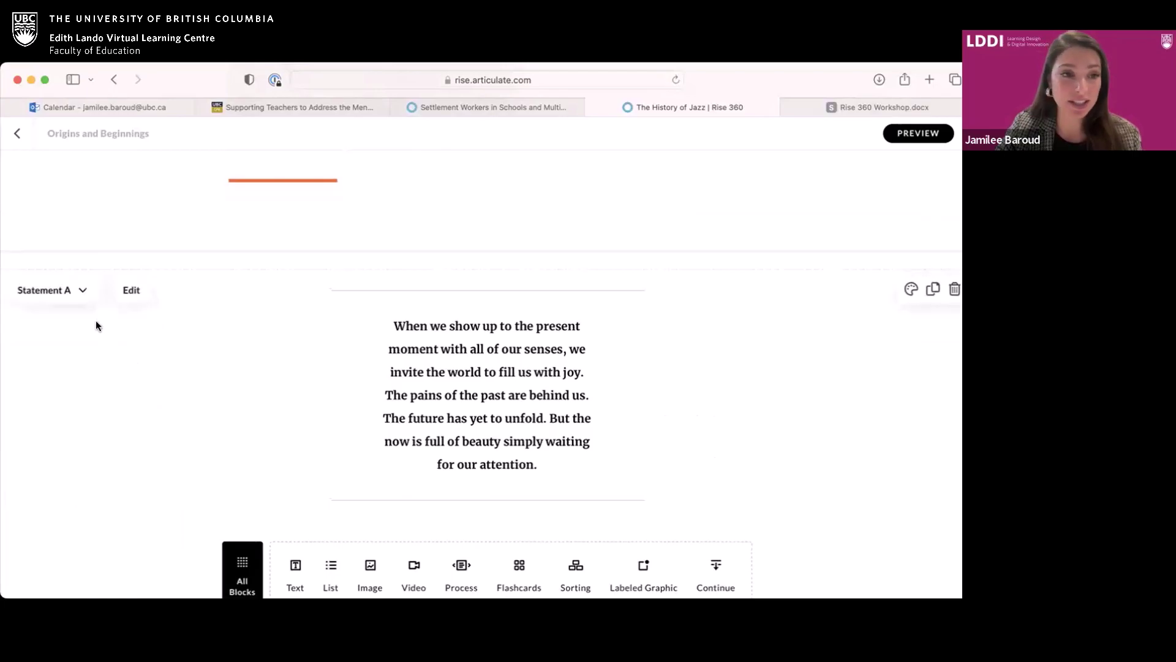
click(79, 290)
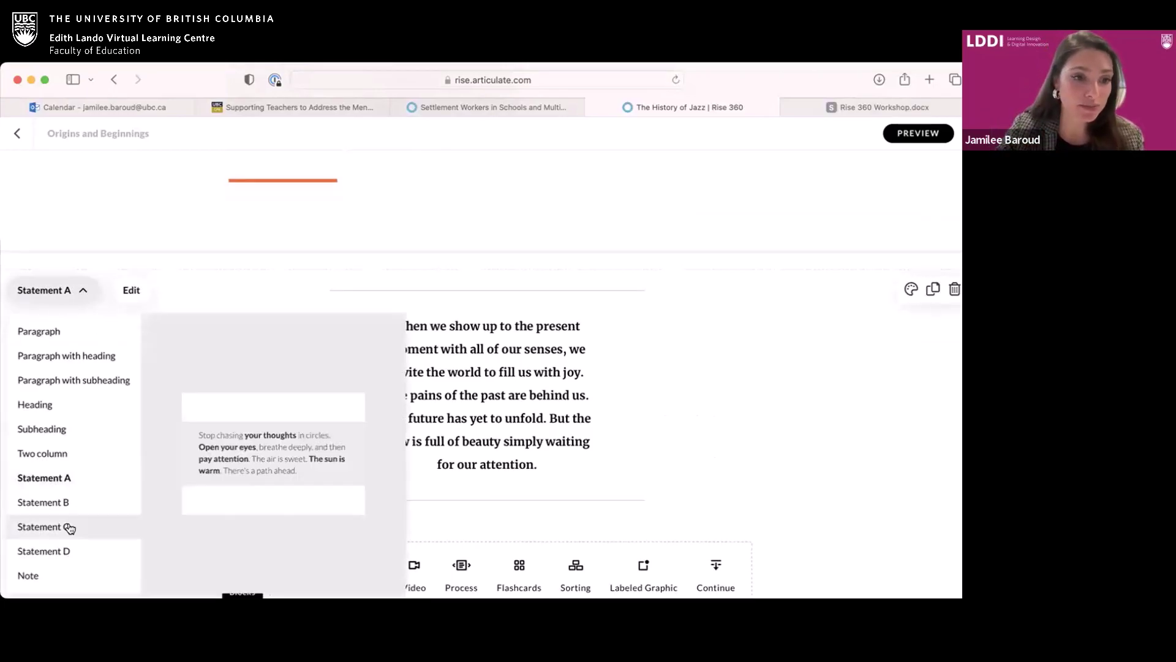
scroll(64, 515, down, 2)
click(57, 500)
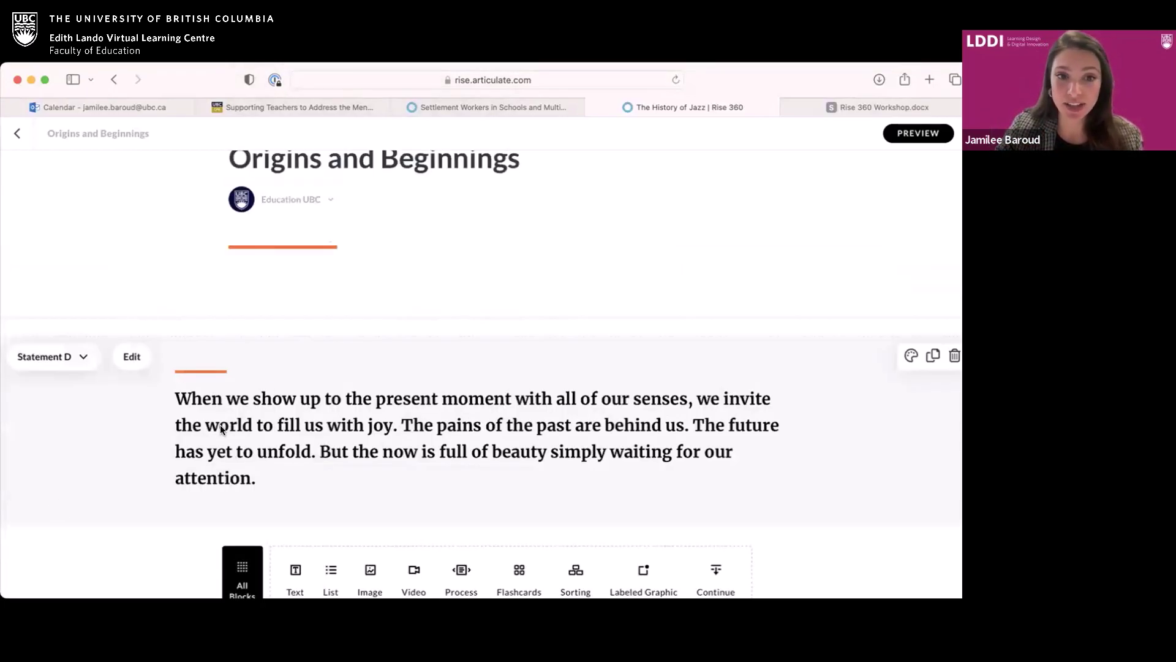
Step: Change the text block's type to Two column
click(82, 358)
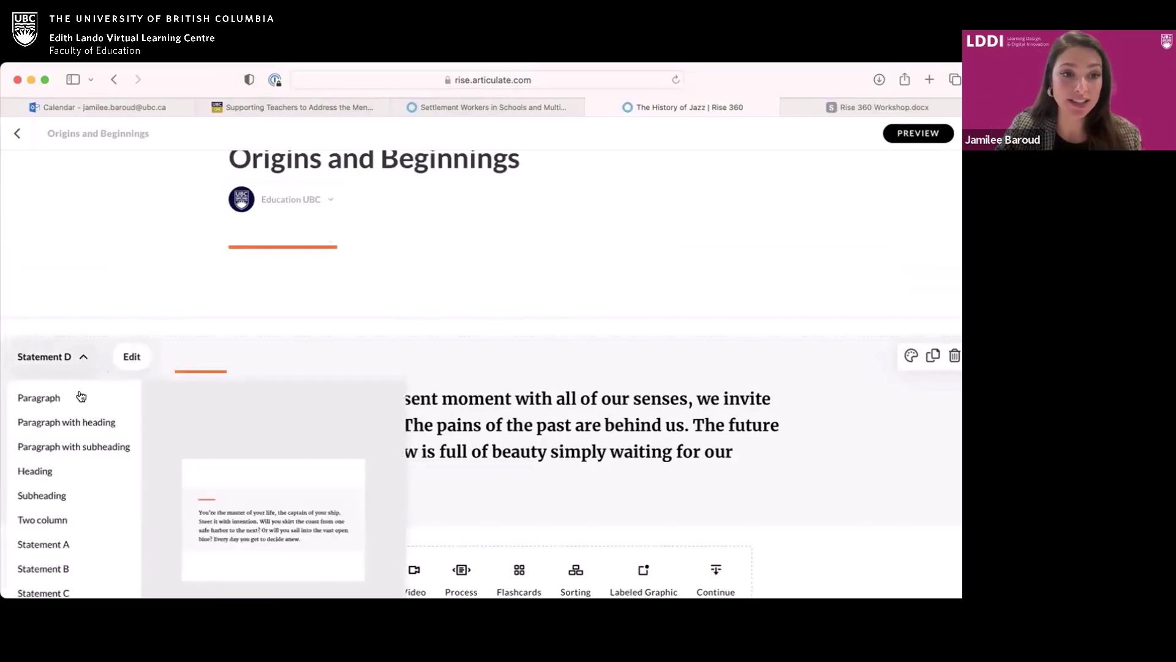
scroll(76, 441, down, 2)
scroll(75, 487, down, 1)
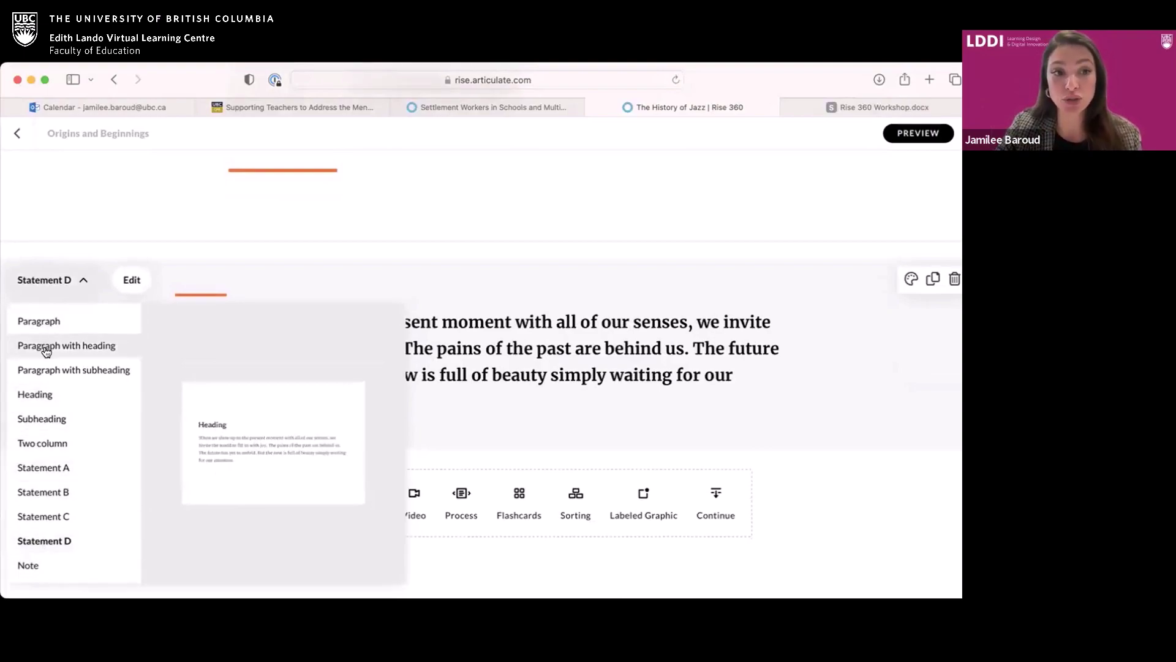
click(36, 444)
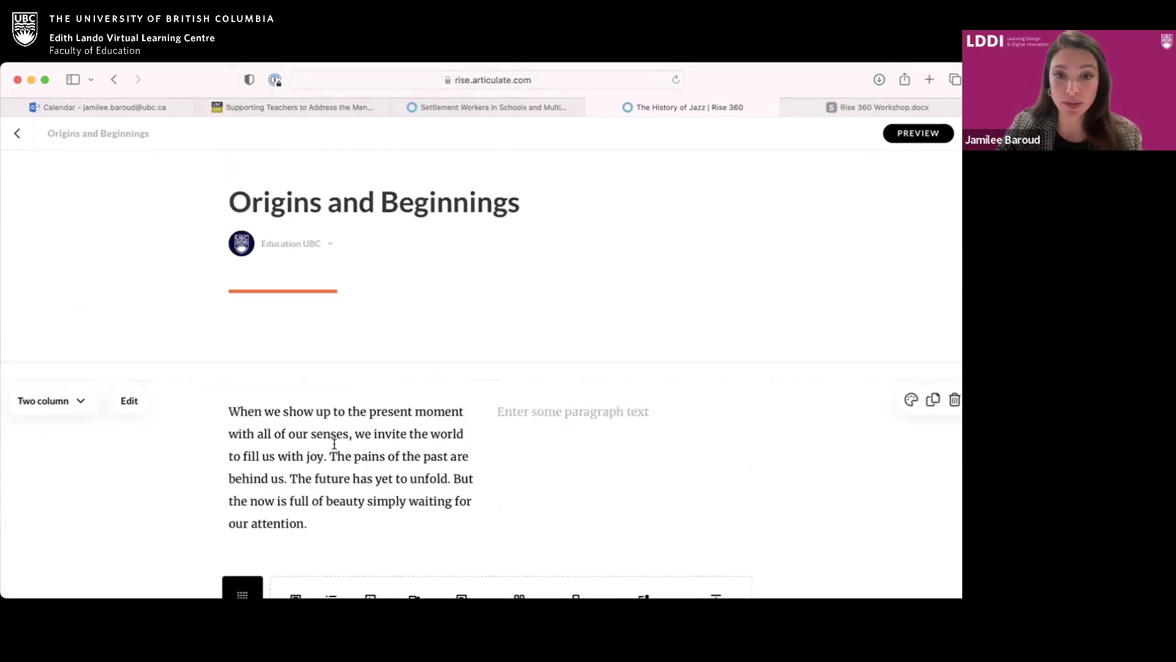
Step: Enter the sample text "hfhgcgx" in the empty second column and delete it again
click(560, 315)
text(hfhgcgx)
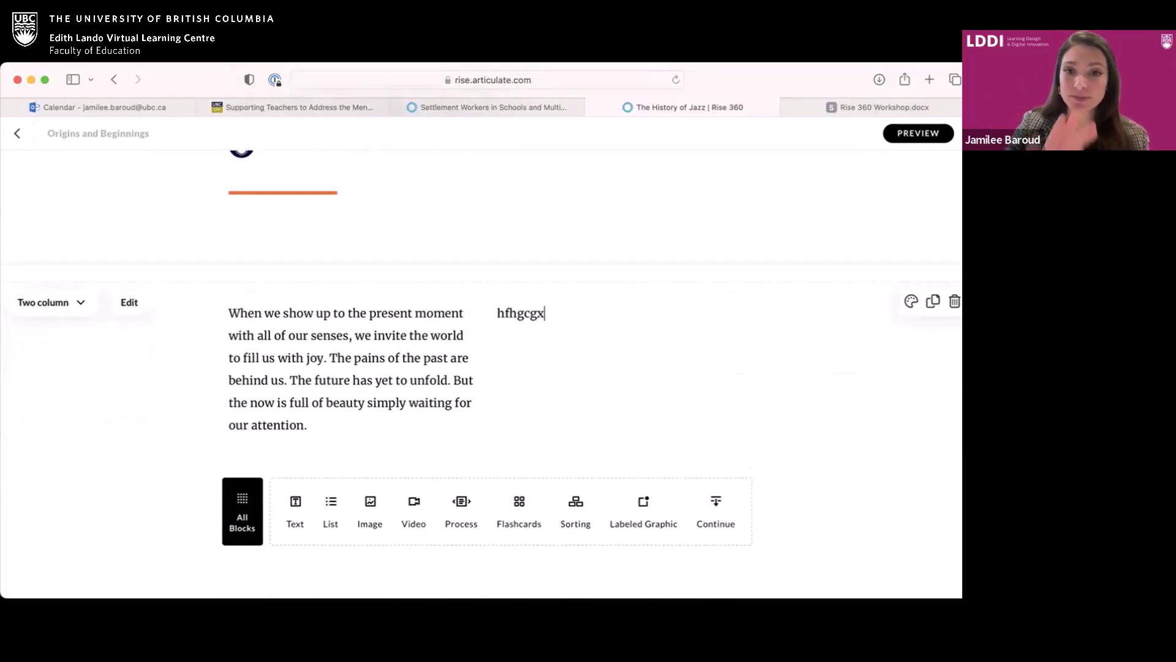
key(BackSpace)
key(BackSpace)
key(BackSpace)
key(BackSpace)
key(BackSpace)
key(BackSpace)
key(BackSpace)
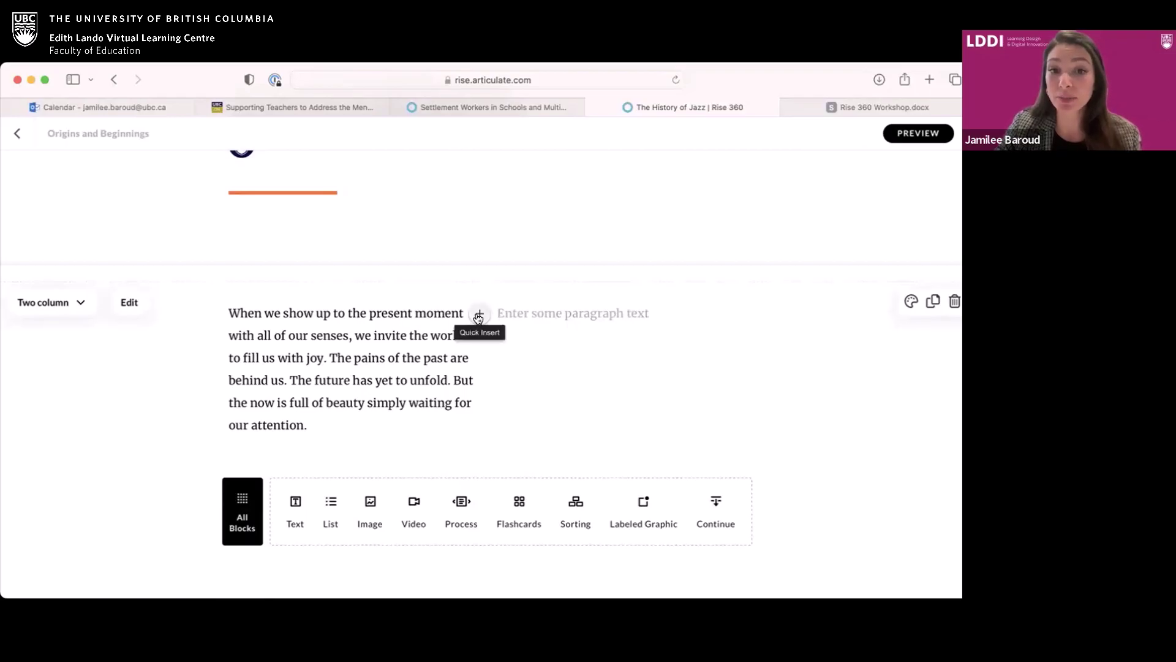
Step: Open the block library above the two-column block and browse the image layouts, from Image centered to Text on image
scroll(478, 317, up, 3)
click(484, 381)
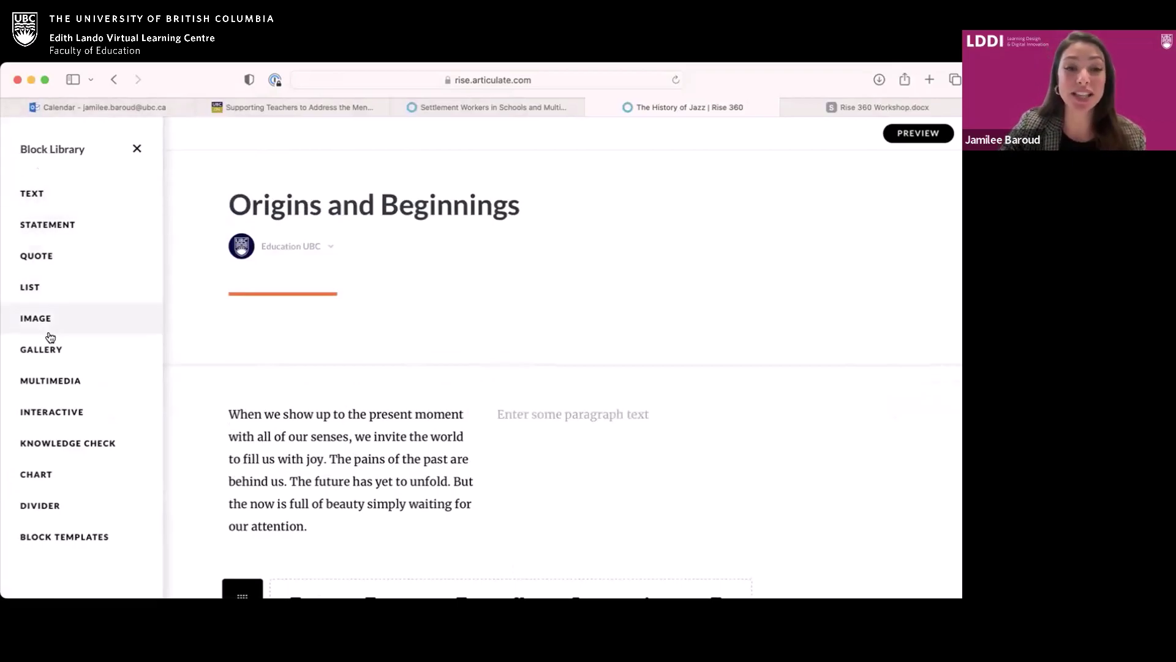
scroll(306, 478, down, 2)
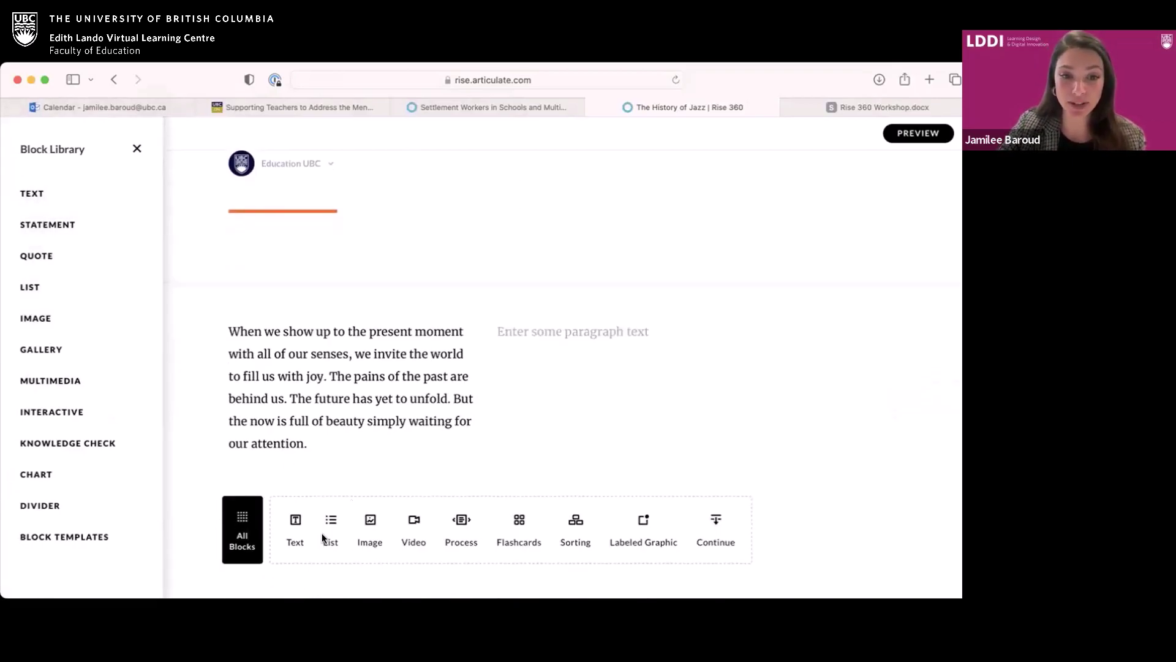
click(38, 326)
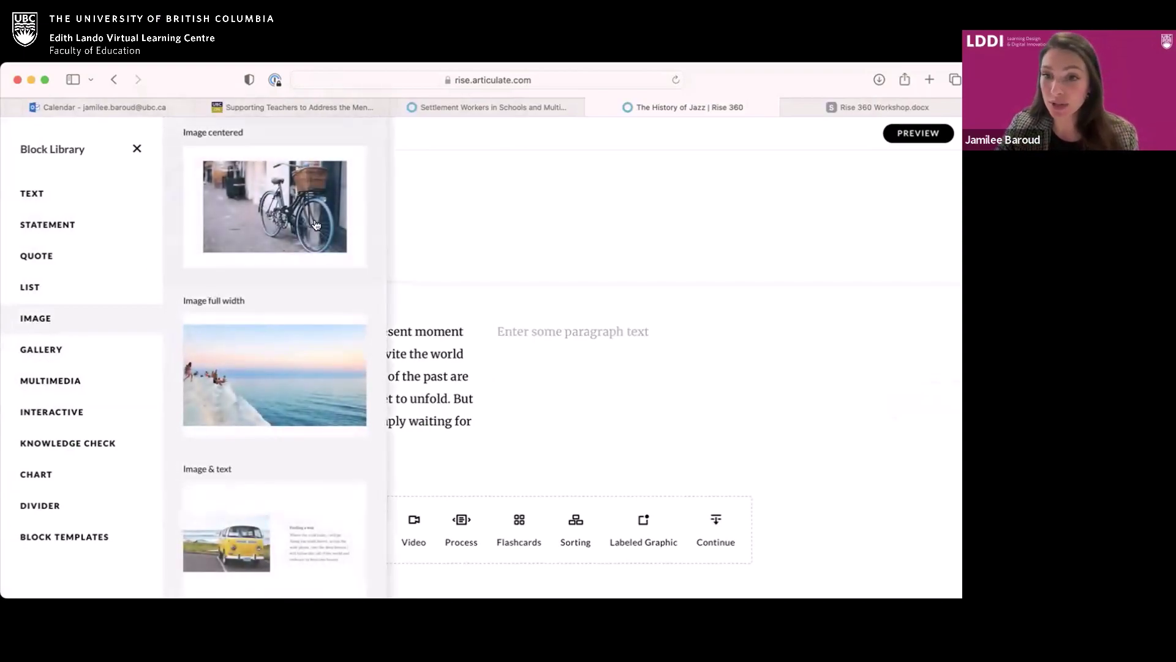
scroll(314, 225, down, 2)
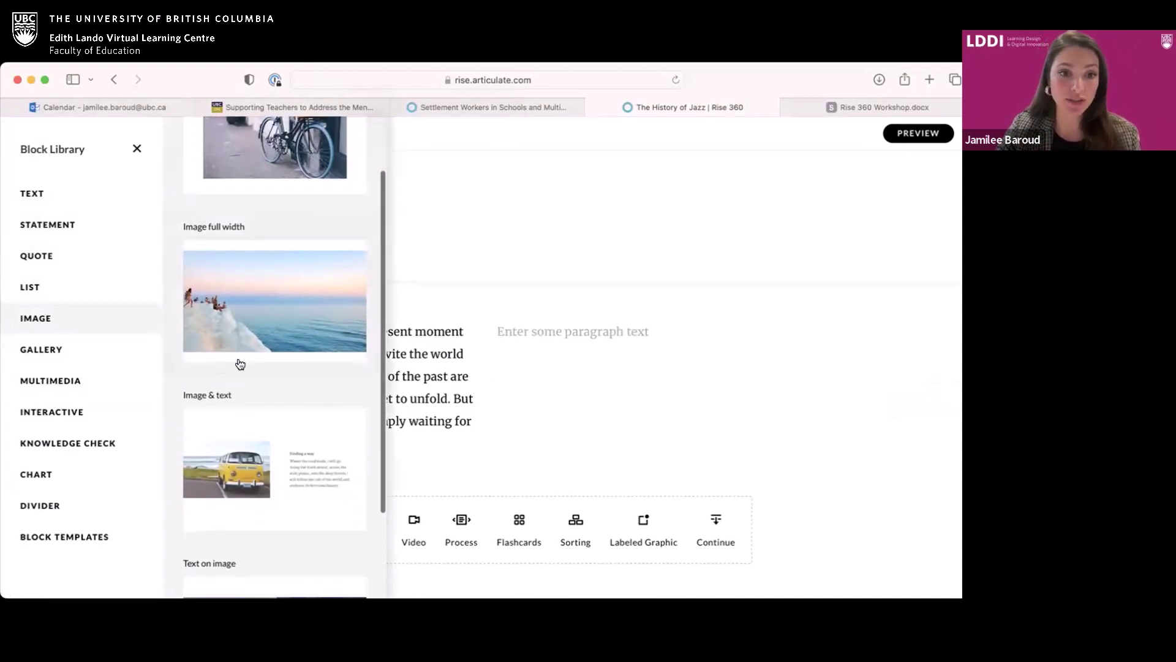
scroll(238, 365, down, 3)
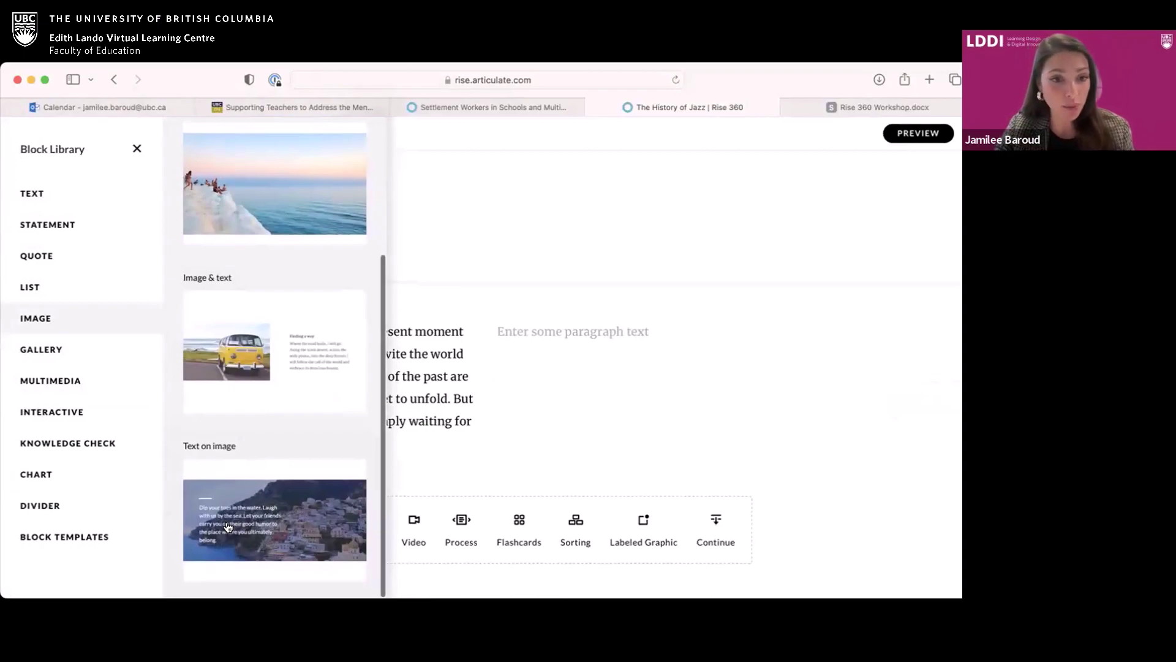
scroll(228, 527, up, 3)
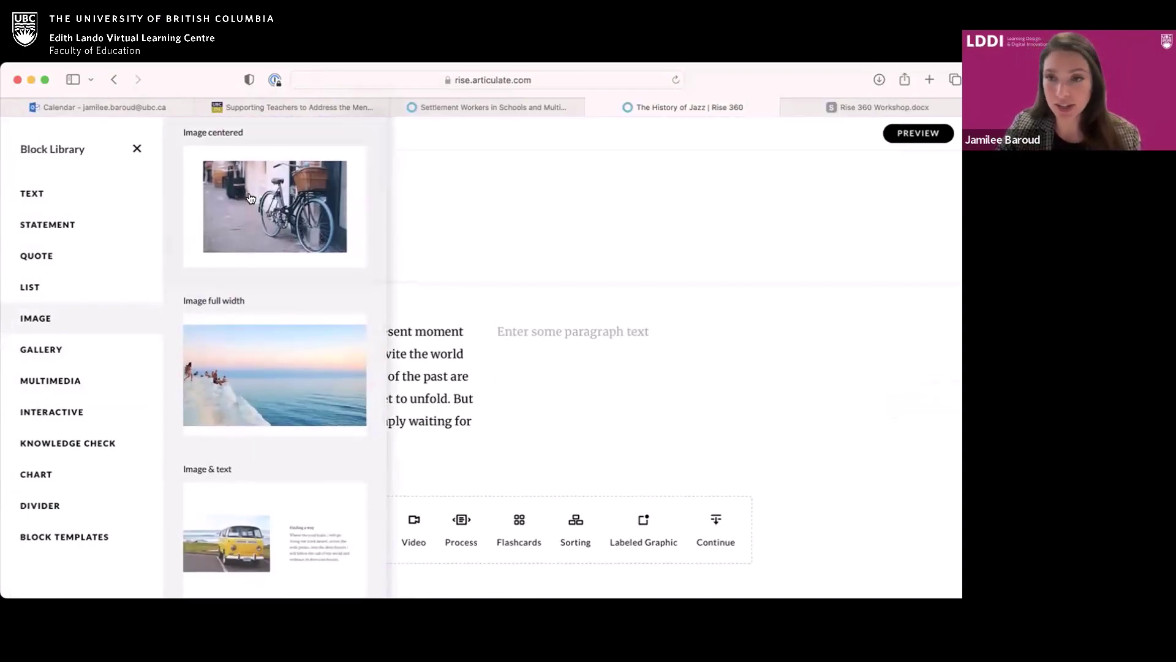
scroll(251, 341, down, 3)
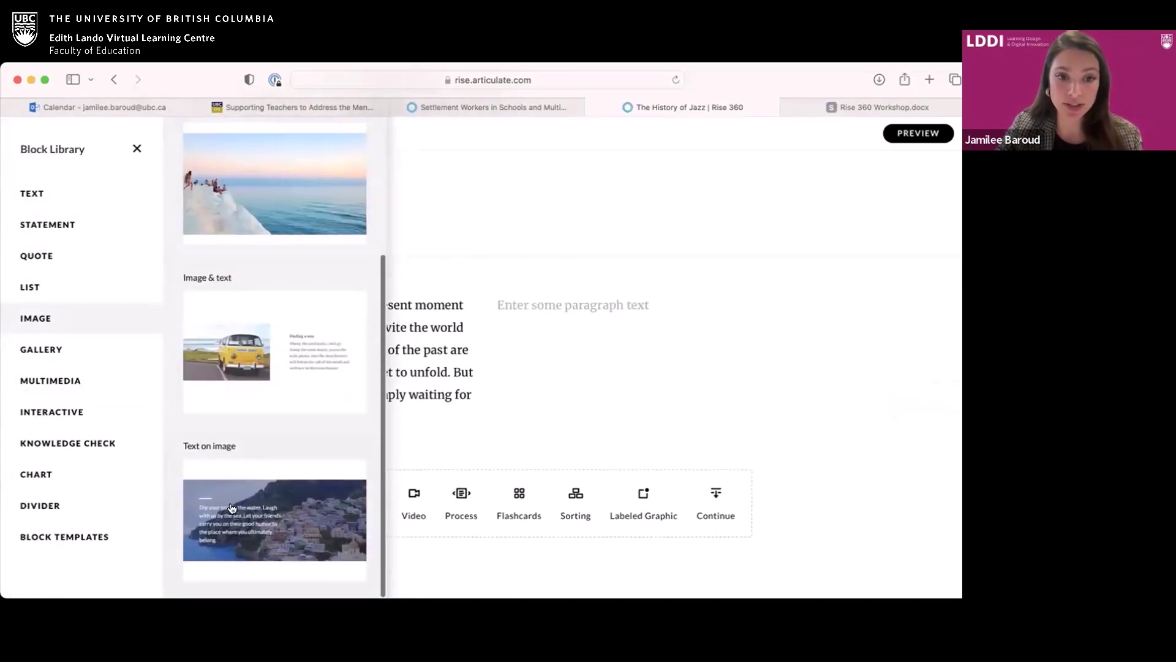
Step: Insert a Text on image block above the two-column text block
click(232, 507)
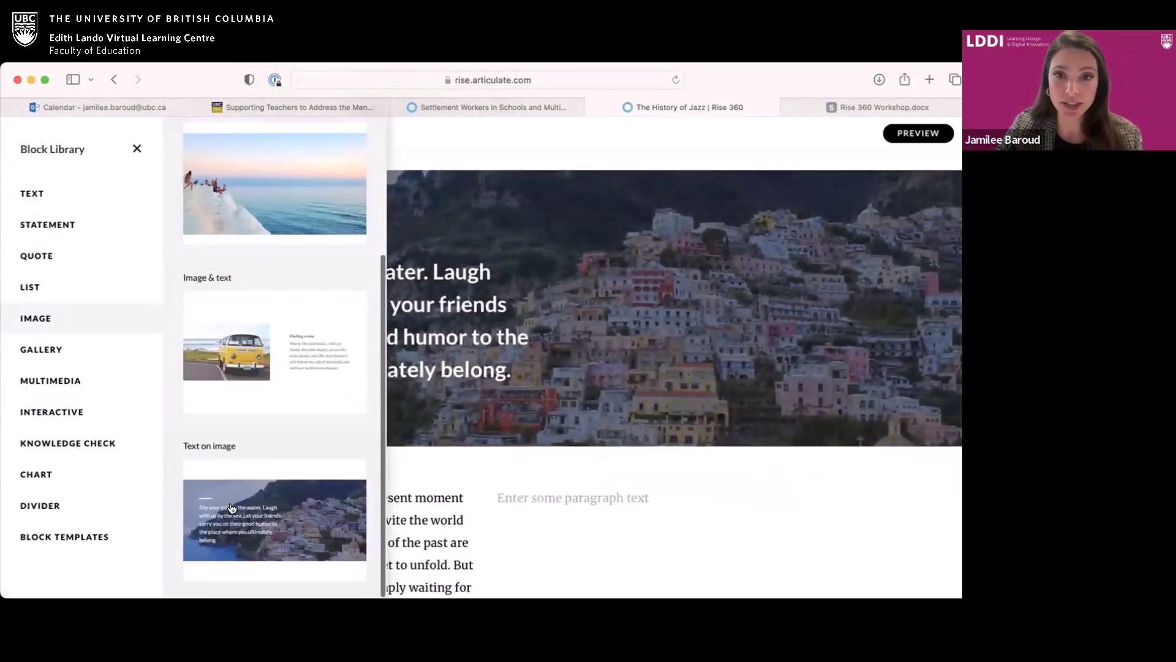
click(472, 328)
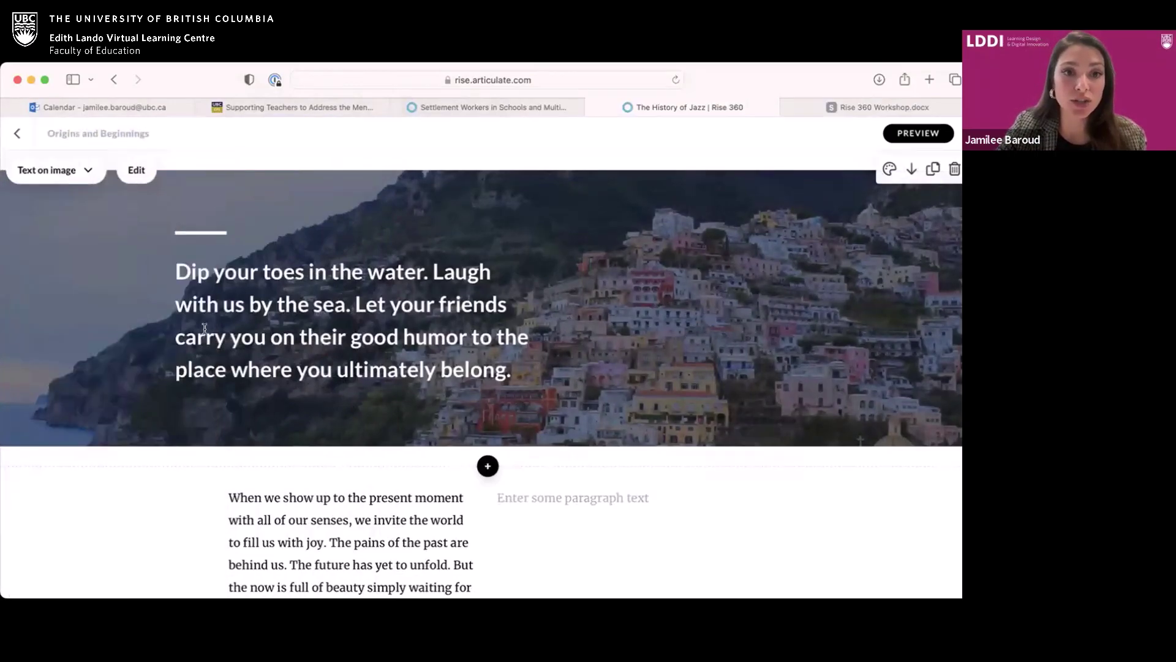
scroll(193, 325, up, 2)
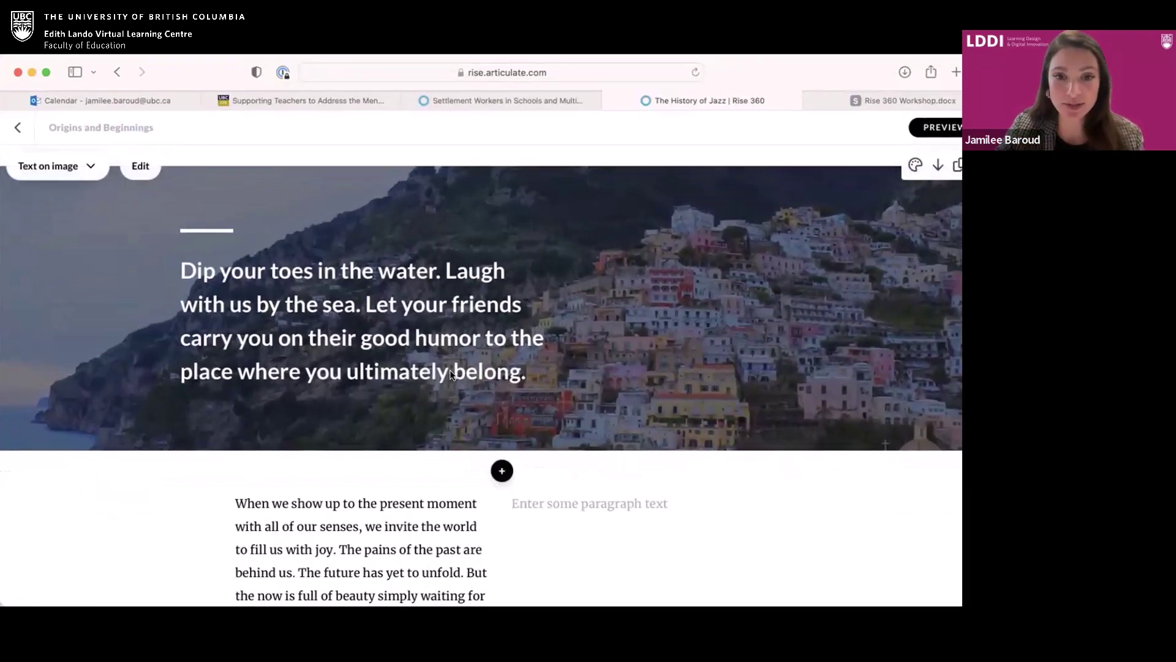
scroll(450, 369, down, 4)
scroll(445, 433, up, 6)
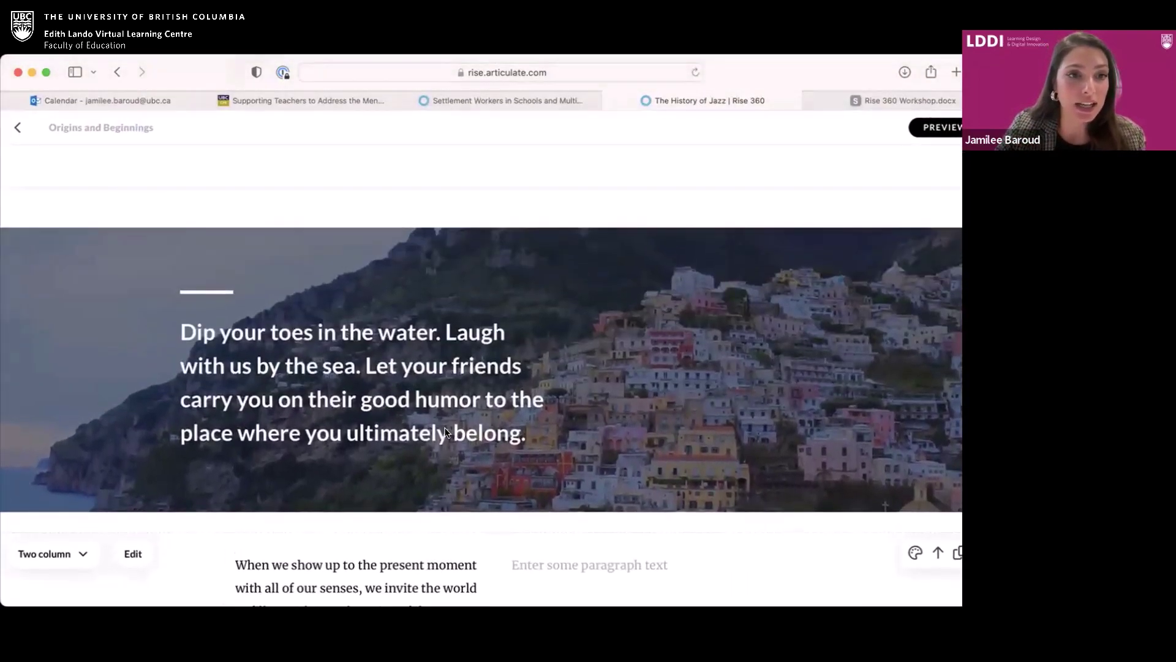
Step: Replace the Text on image block's city.jpg with the Content Library photo of two green parrots
click(144, 225)
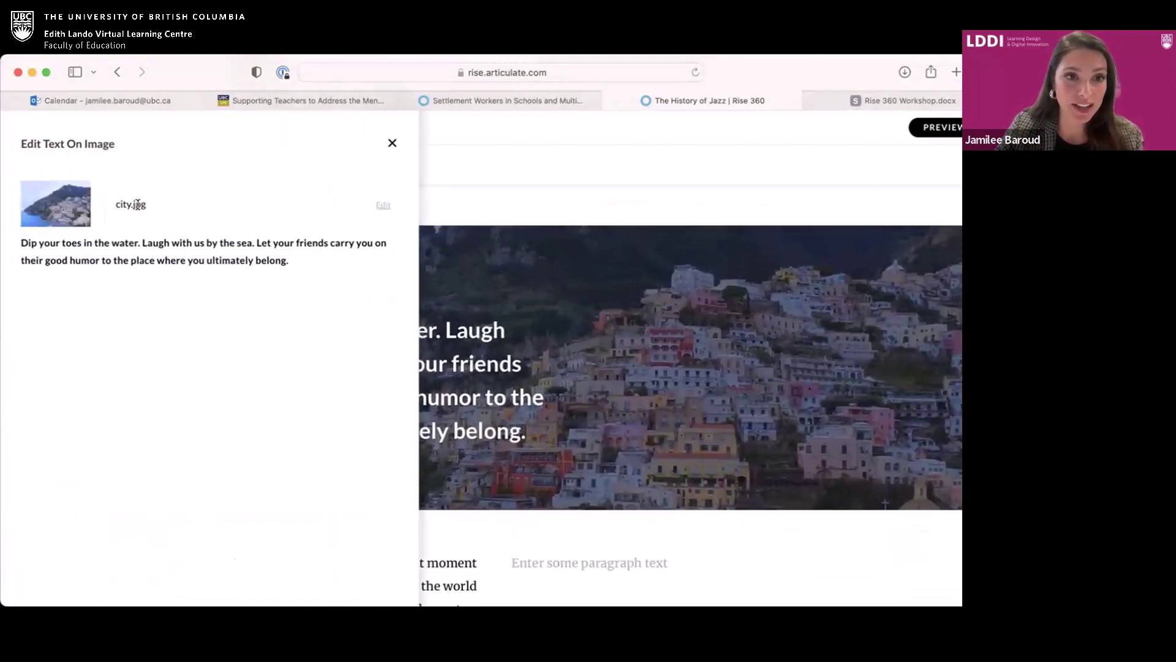
click(382, 208)
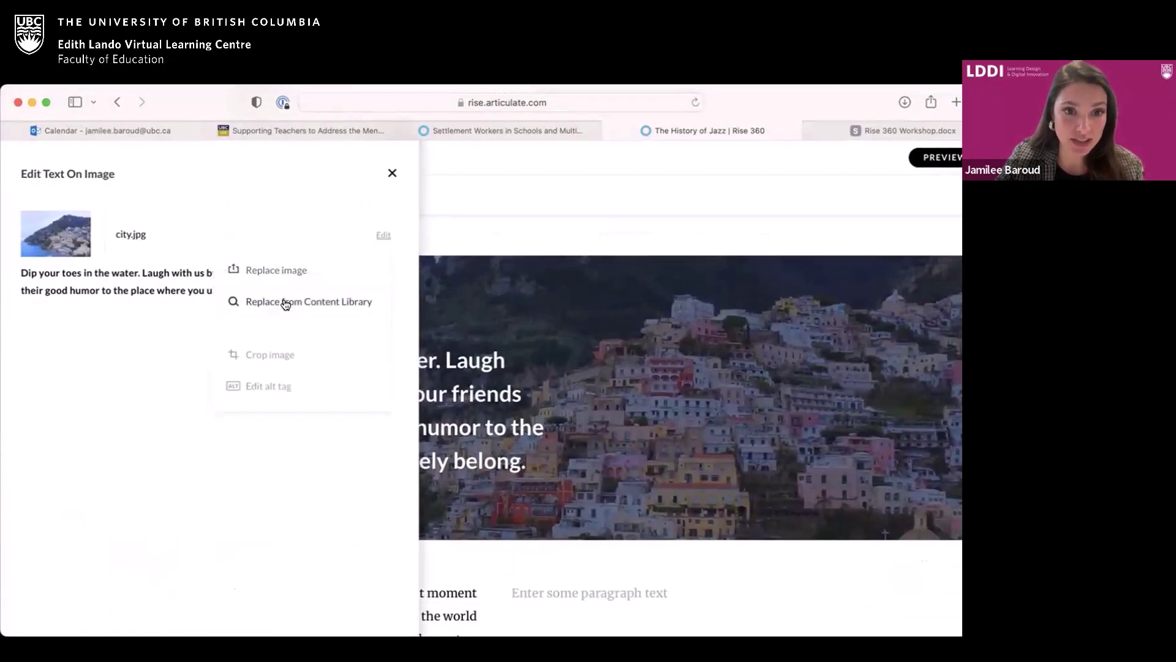
click(286, 274)
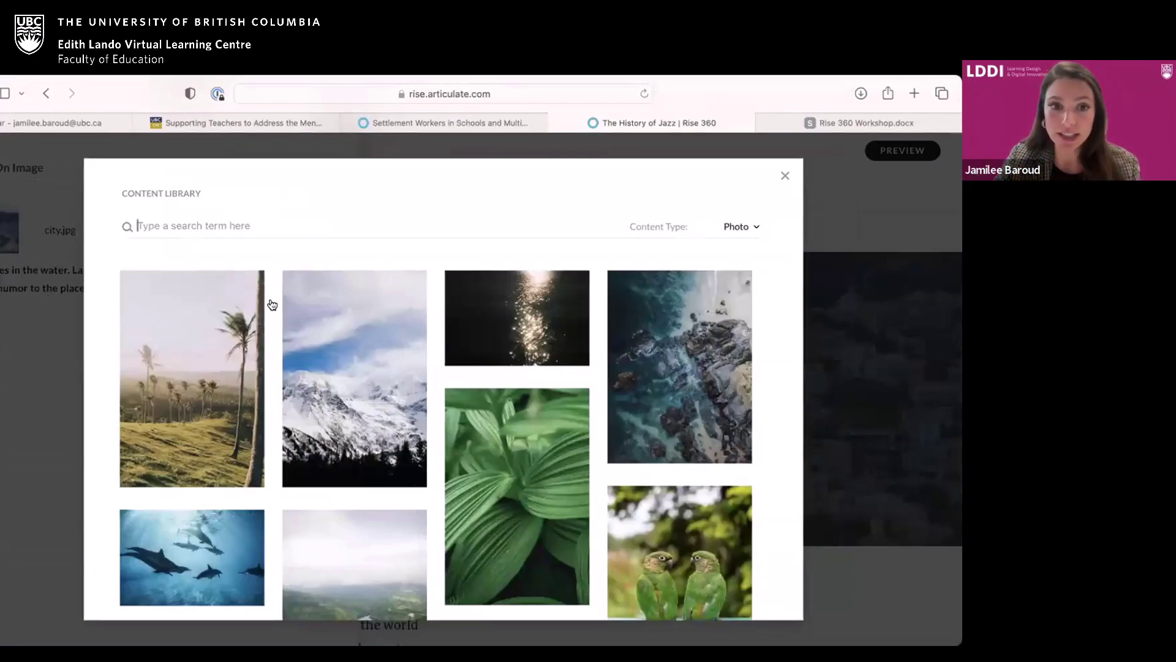
scroll(285, 413, down, 4)
scroll(286, 415, down, 1)
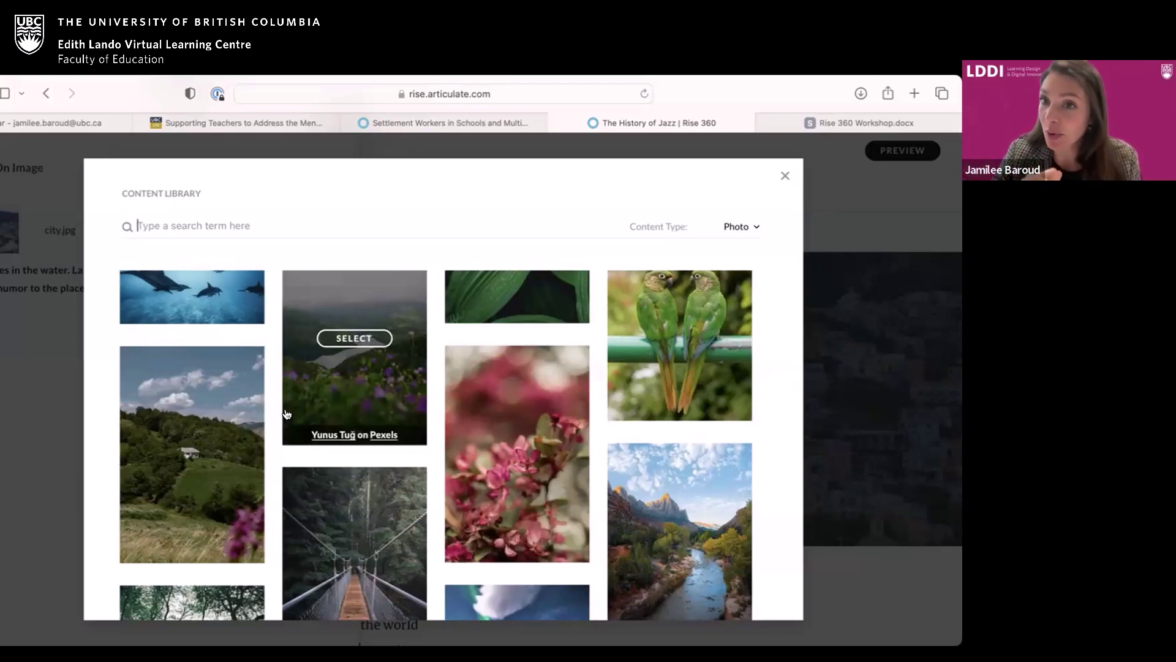
click(662, 394)
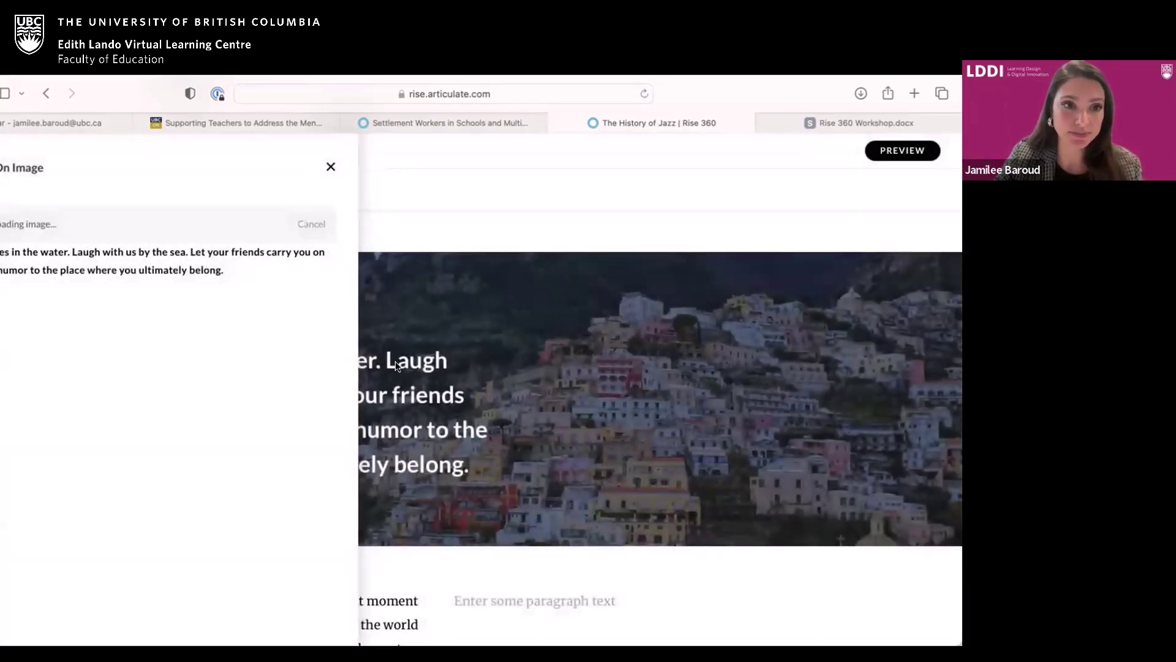
click(332, 167)
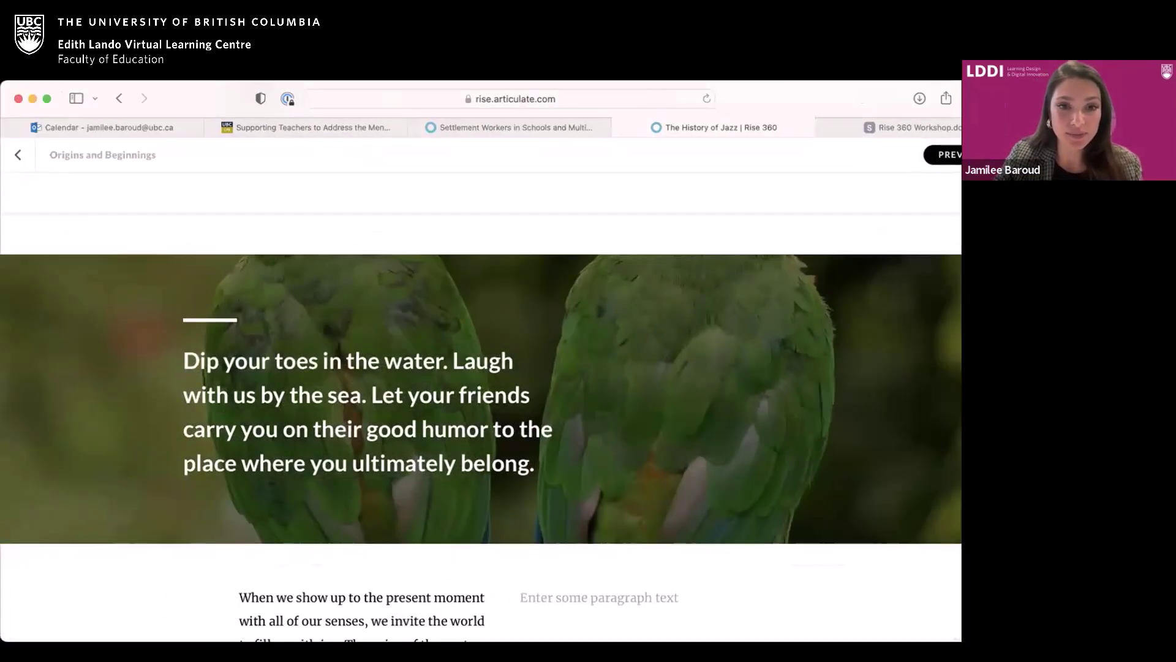
scroll(360, 319, up, 2)
scroll(361, 318, down, 2)
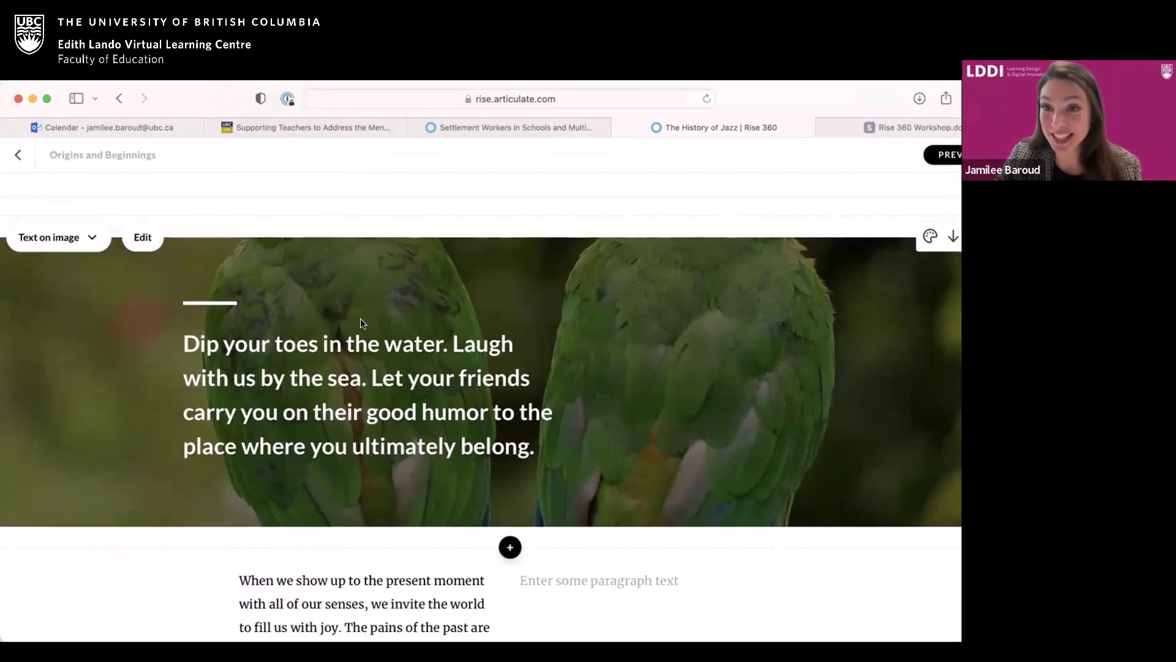
Step: Review the Text on image block's editable text and its image replacement, crop and alt tag options
click(144, 238)
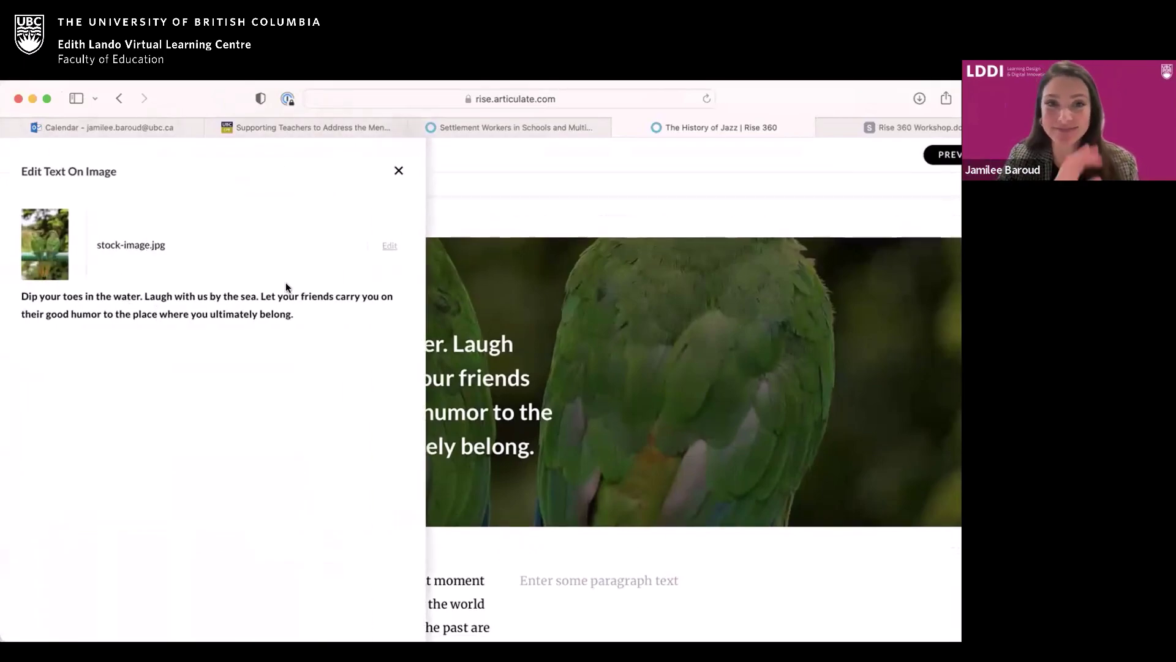
drag(306, 315, 19, 297)
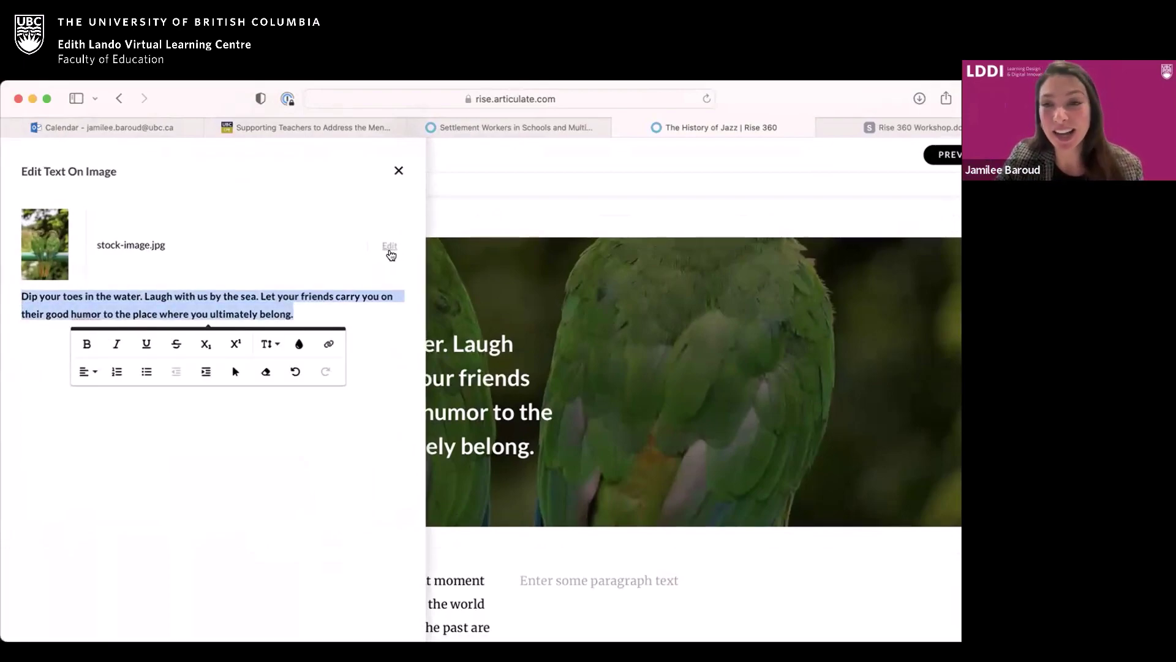
click(388, 247)
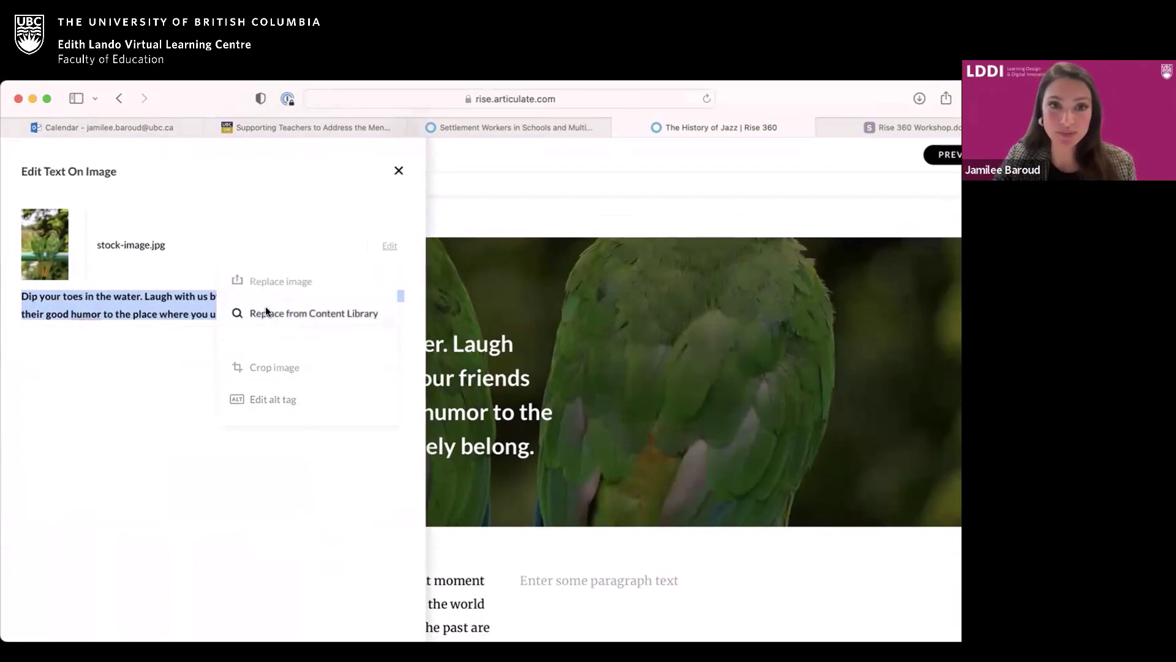
click(394, 175)
Step: Open the block library below the Text on image block and browse the multimedia blocks from Audio to Code snippet
scroll(515, 430, down, 2)
click(509, 417)
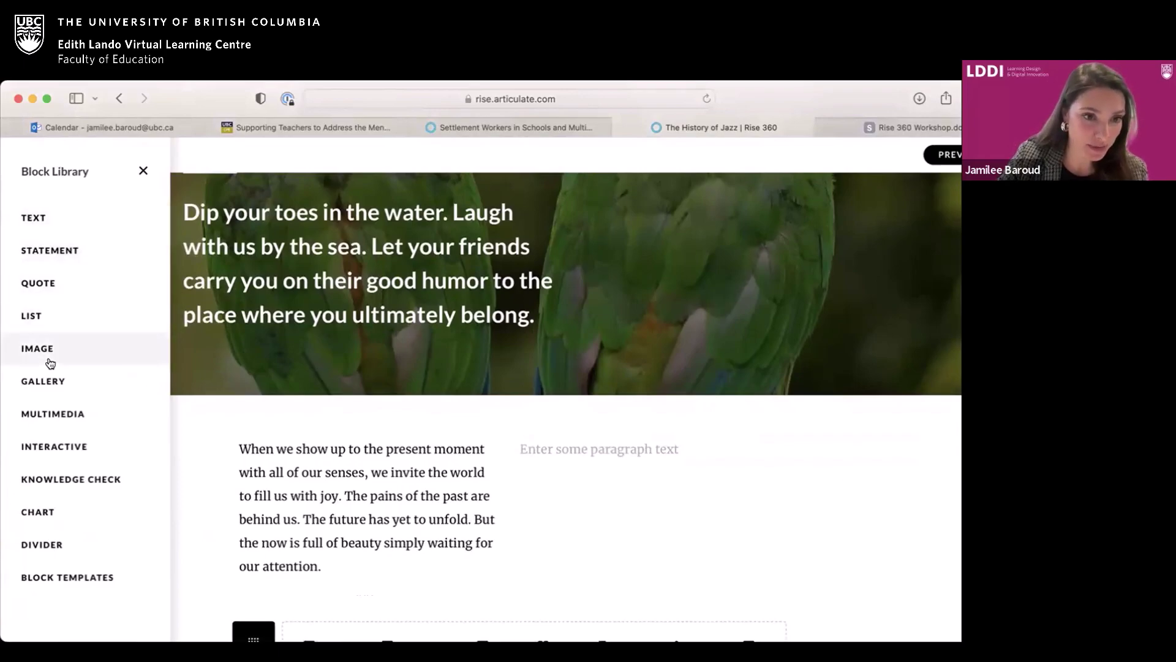
click(47, 413)
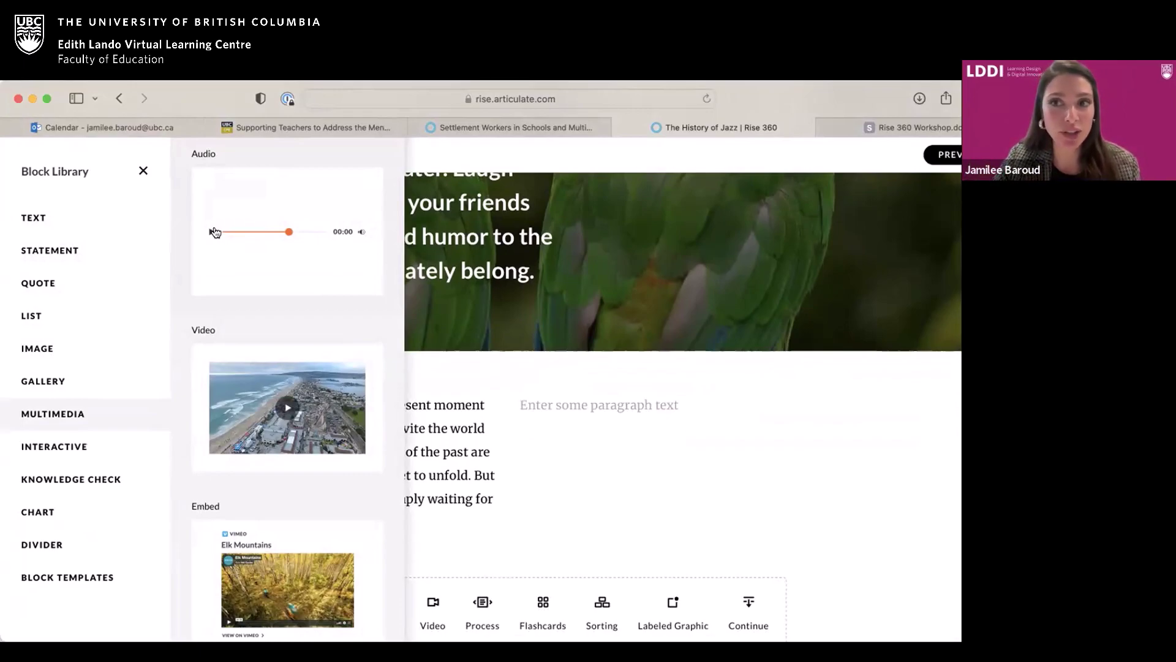
scroll(222, 366, down, 4)
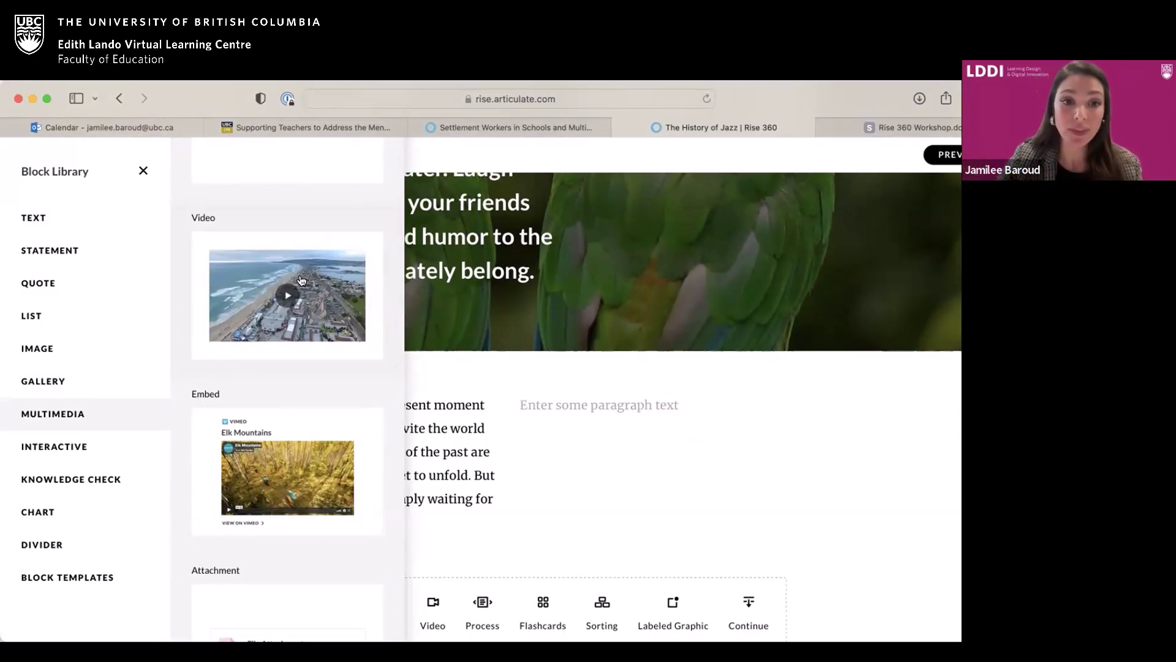
scroll(278, 349, down, 3)
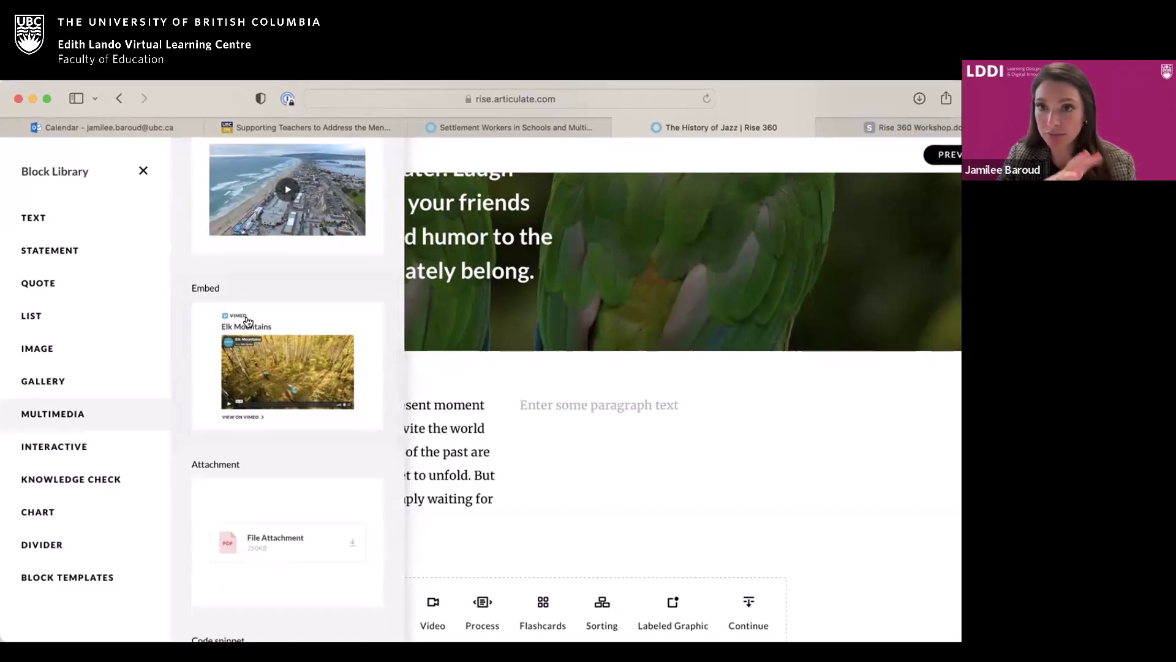
scroll(248, 321, down, 3)
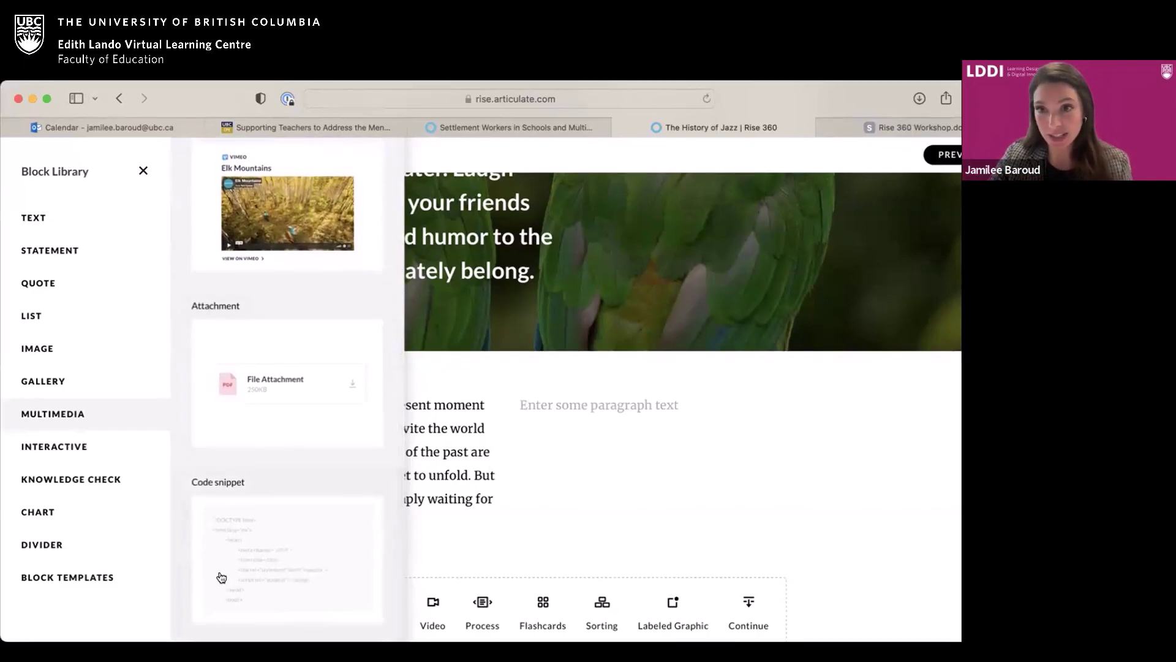
Step: Insert an interactive Accordion block between the Text on image block and the two-column text
click(65, 456)
scroll(245, 494, down, 3)
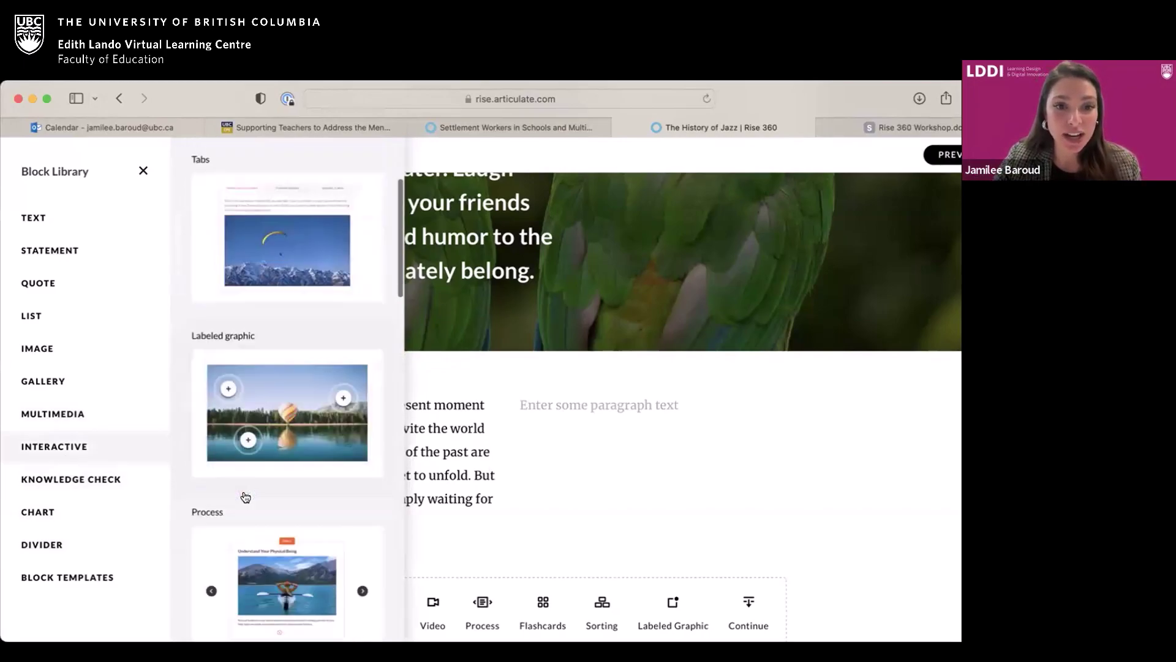
scroll(244, 496, down, 5)
scroll(245, 496, up, 8)
click(275, 258)
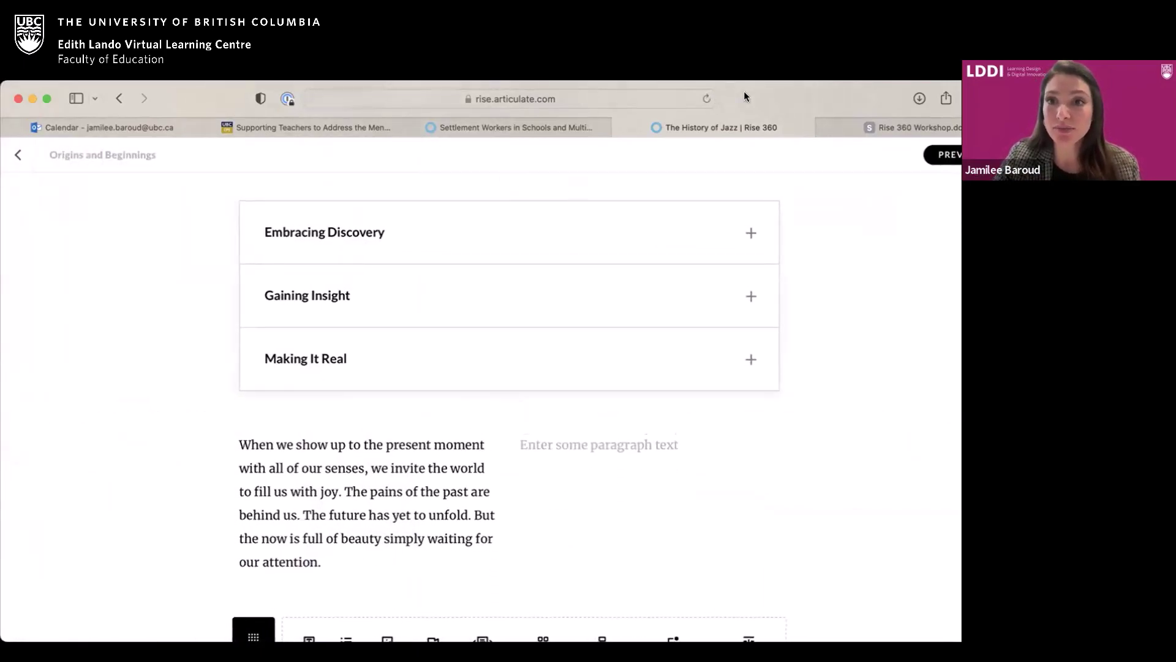
Step: Expand the accordion's Embracing Discovery item and review the block's item, description and image settings
click(748, 234)
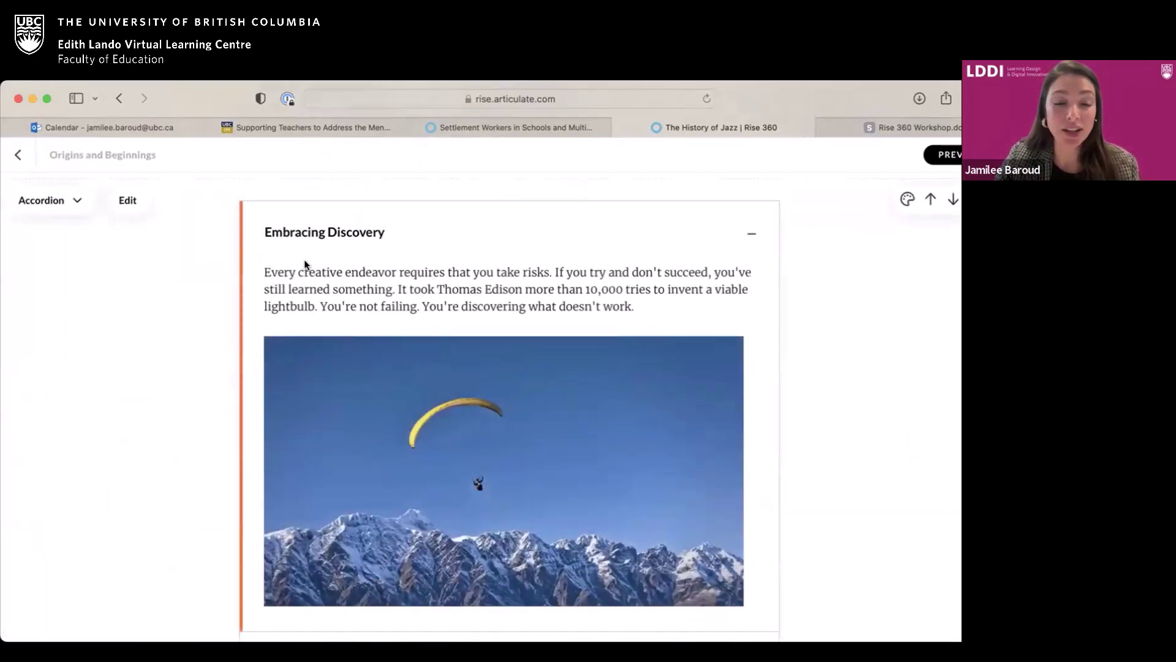
click(127, 202)
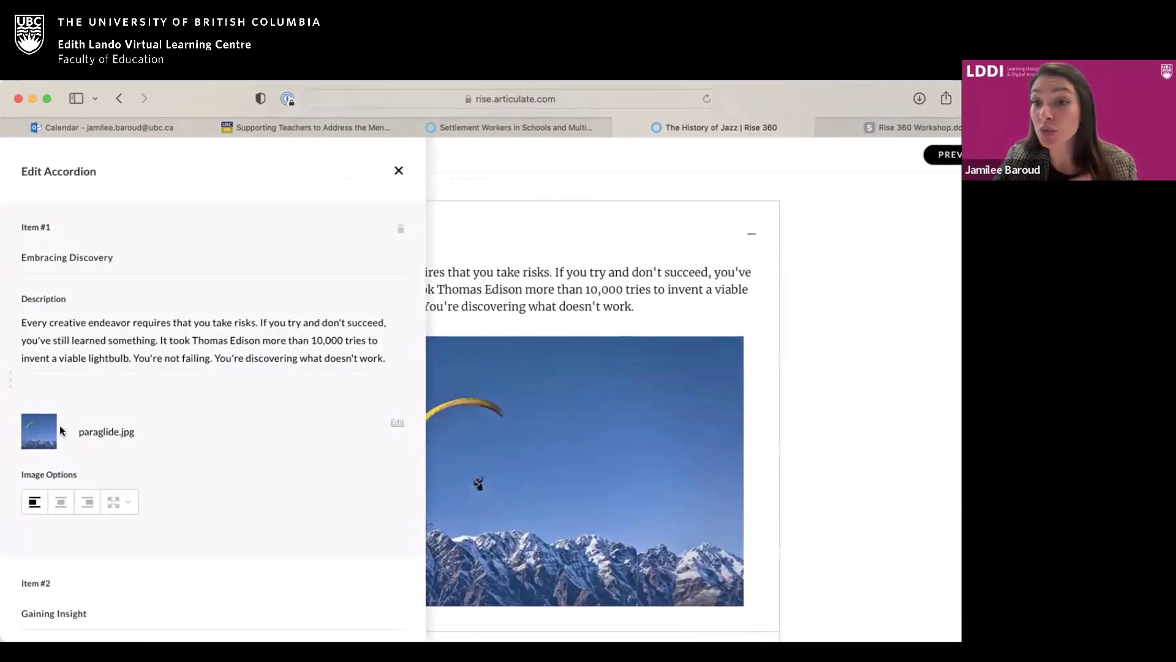
click(398, 170)
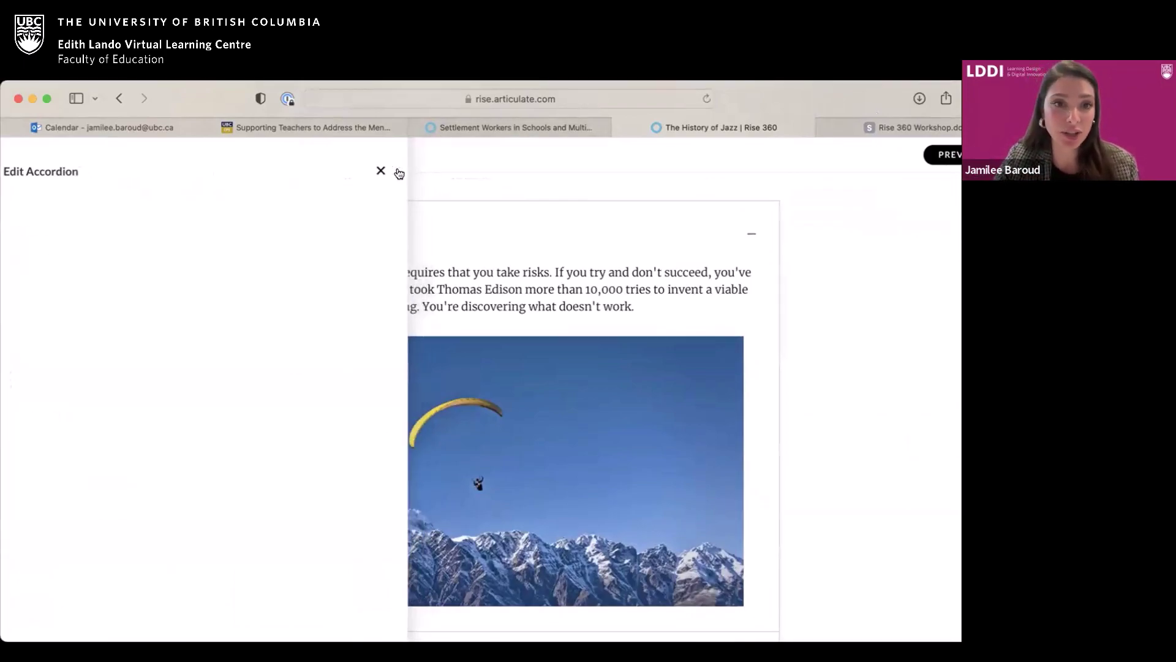
mouse_move(91, 229)
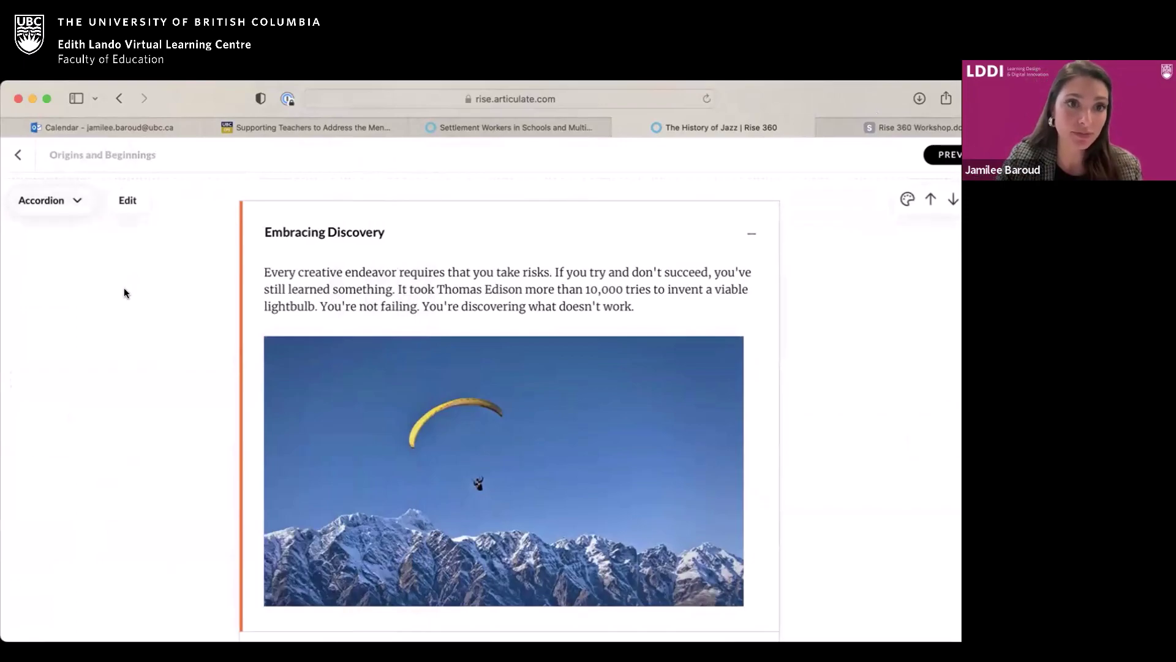
Step: Open the block library below the accordion and browse the interactive blocks from Accordion through Labeled graphic, Process, Scenario and Timeline to the flashcards
scroll(177, 221, down, 6)
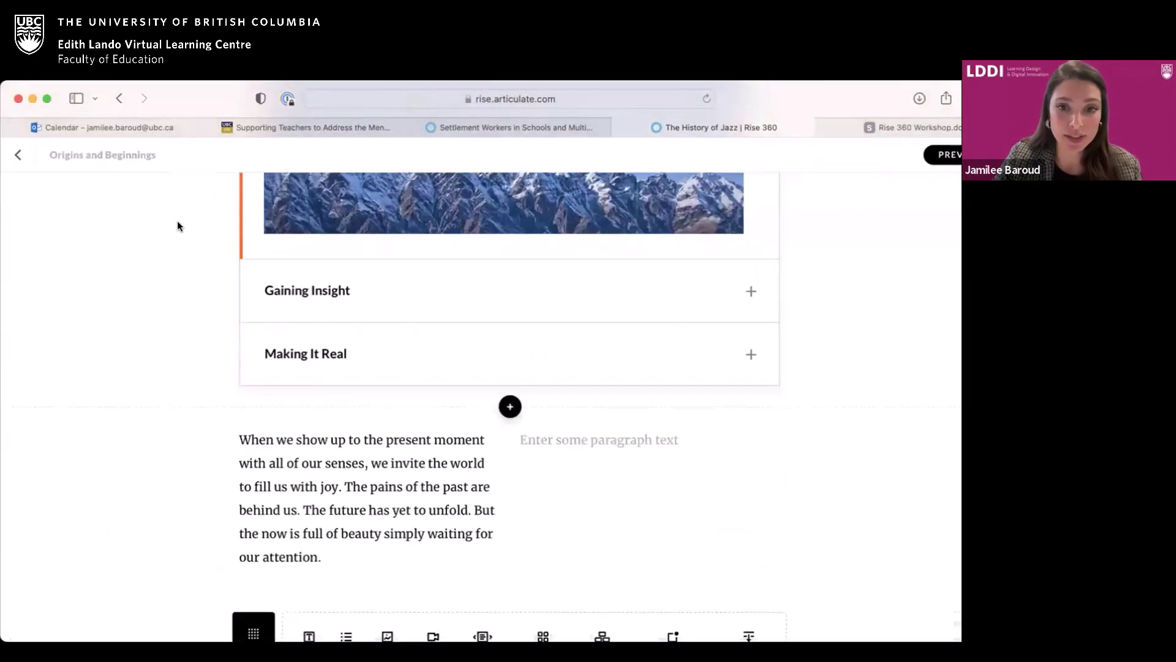
click(509, 406)
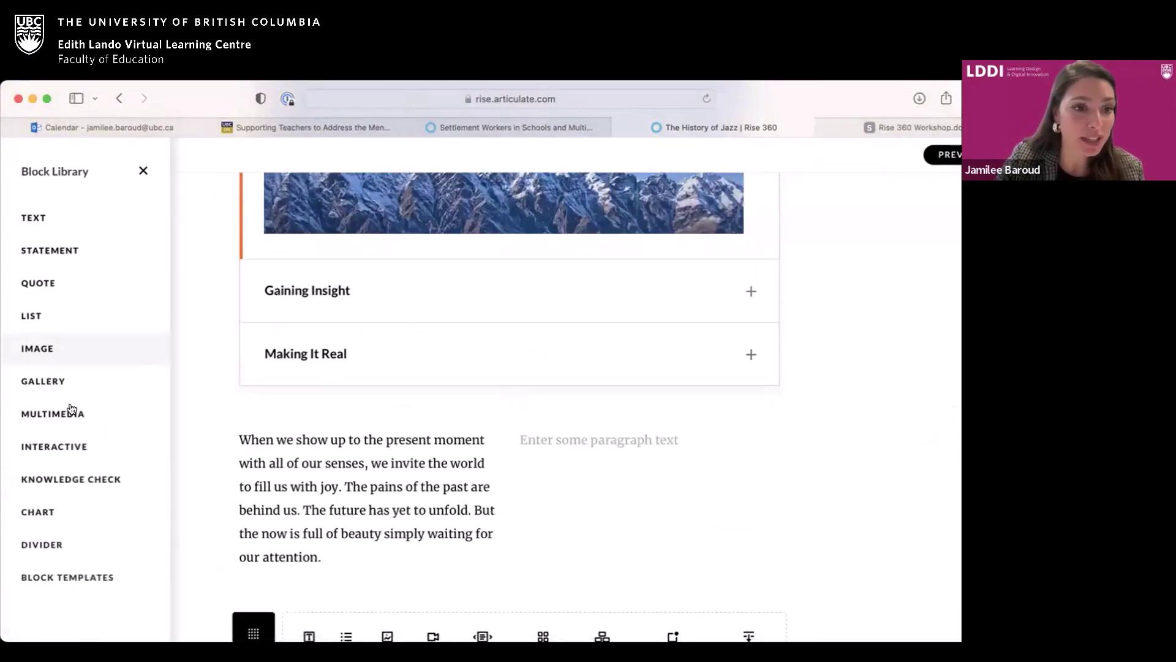
click(66, 415)
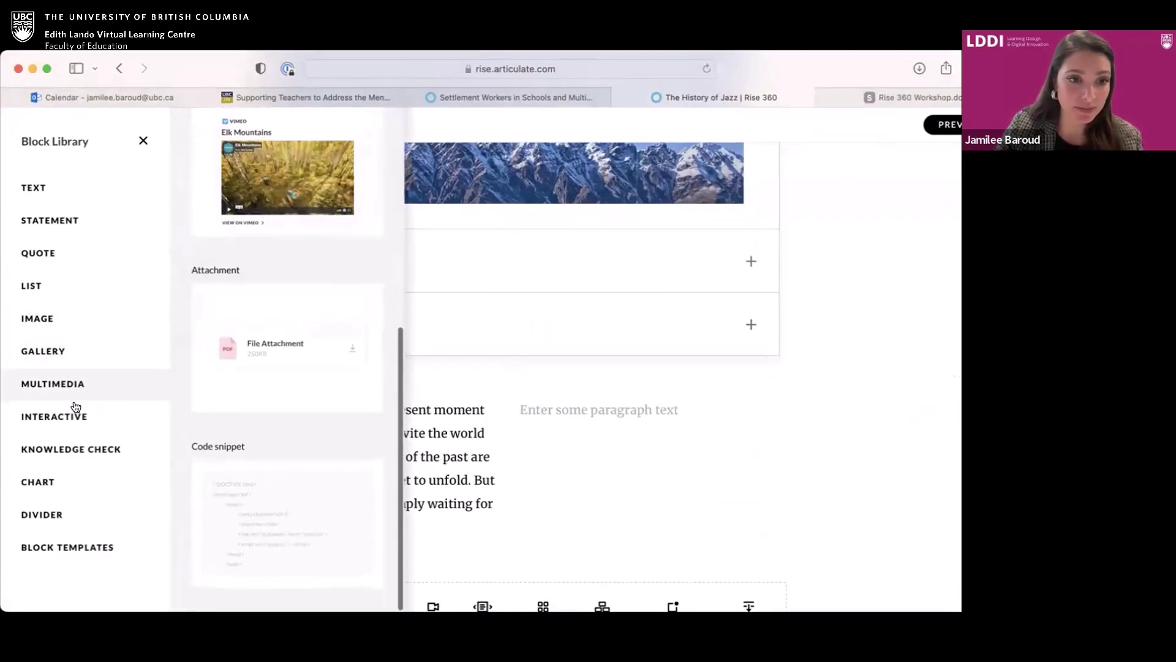
click(71, 419)
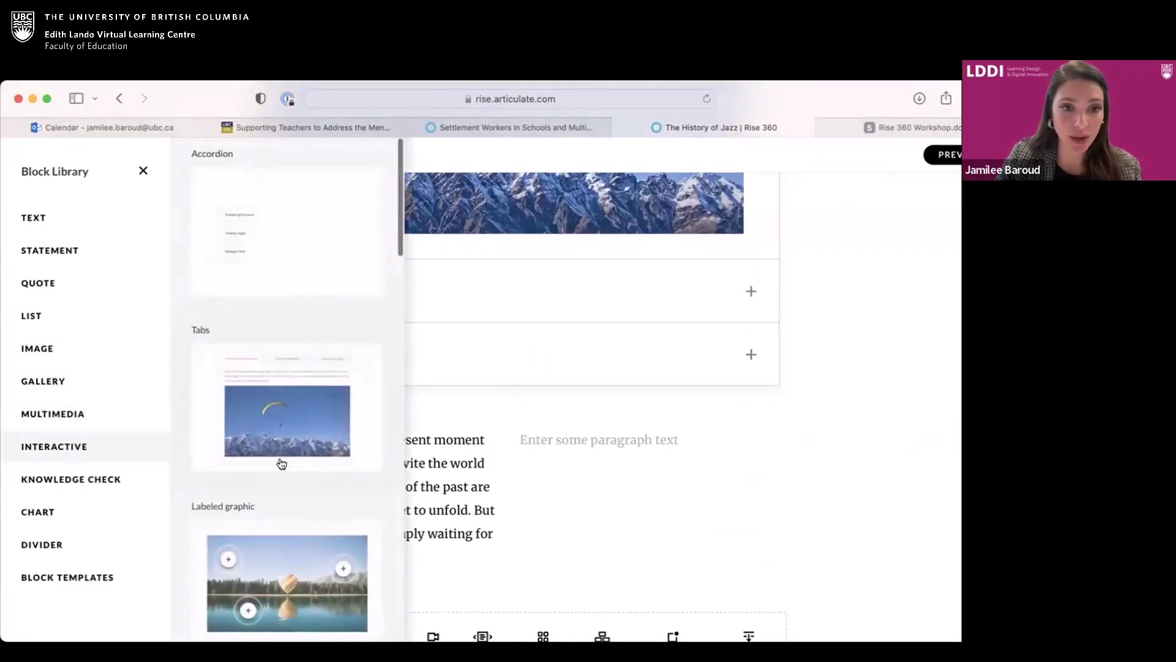
scroll(281, 434, down, 2)
scroll(281, 463, down, 3)
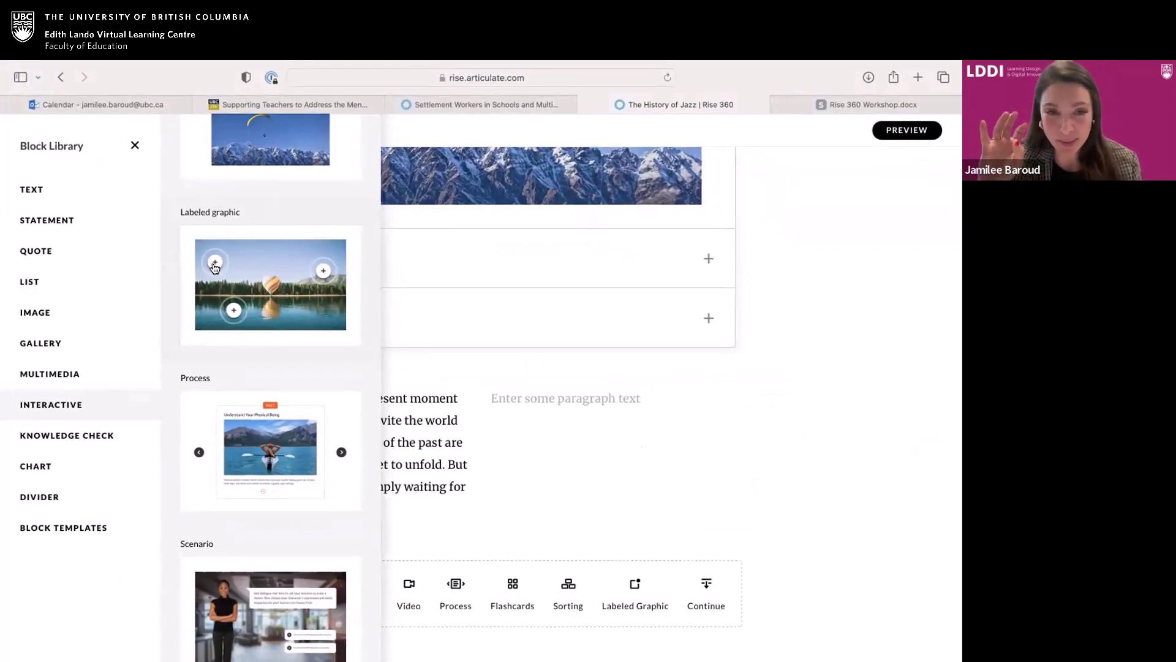
scroll(215, 268, down, 1)
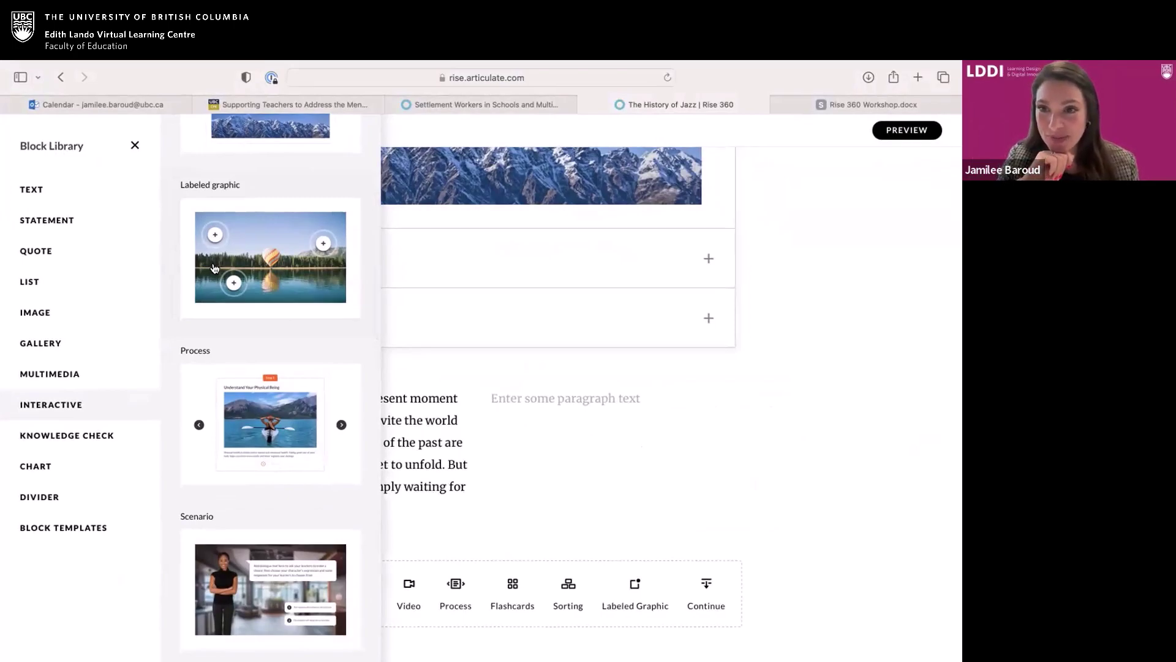
scroll(214, 268, down, 4)
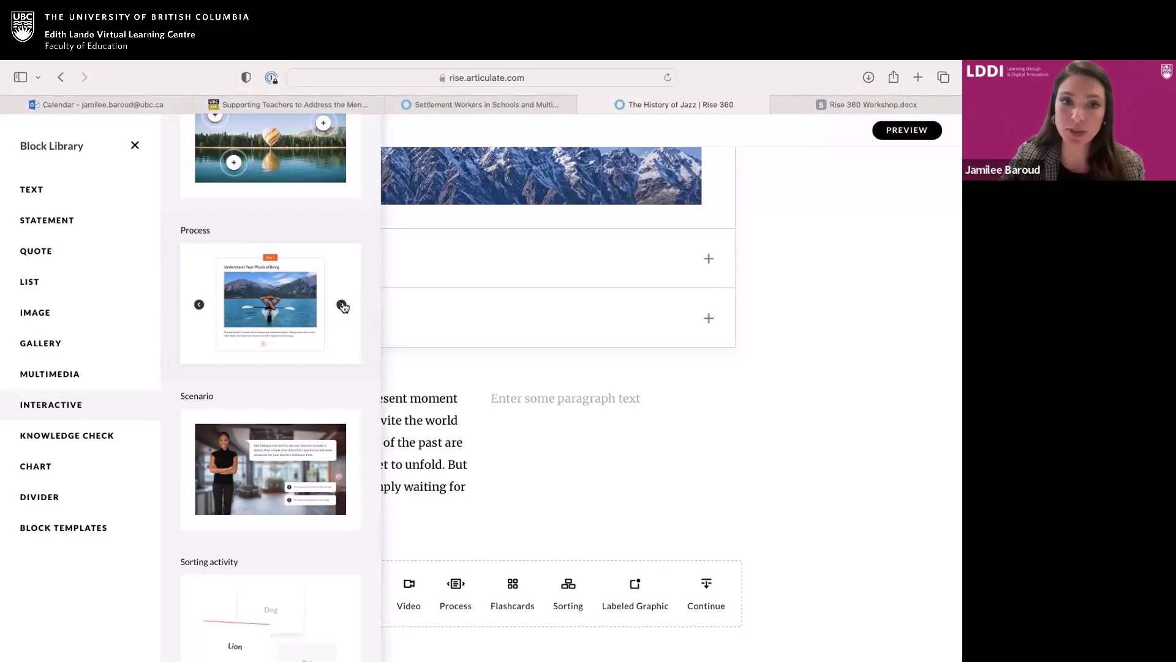
scroll(343, 306, down, 5)
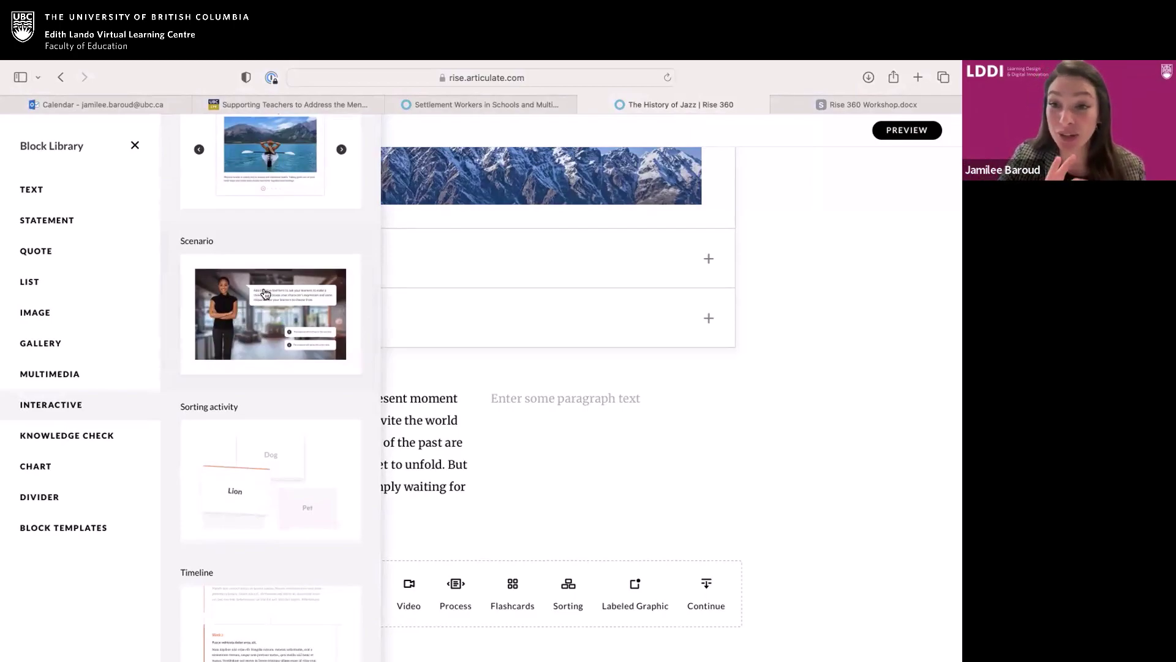
scroll(265, 294, down, 4)
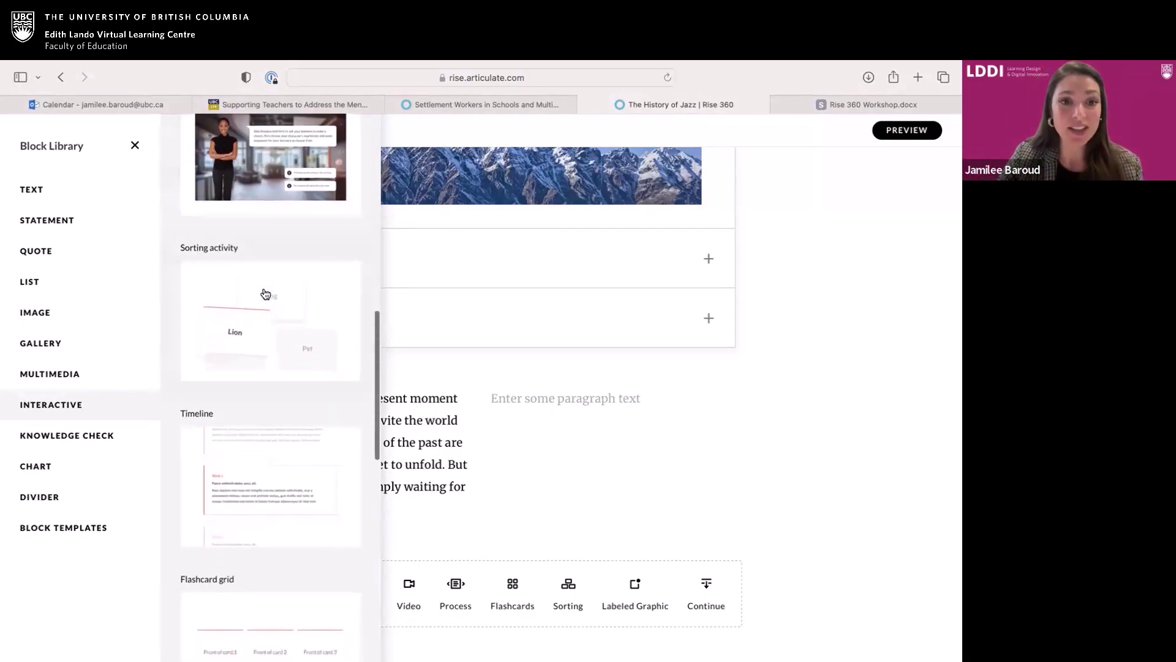
scroll(264, 294, down, 4)
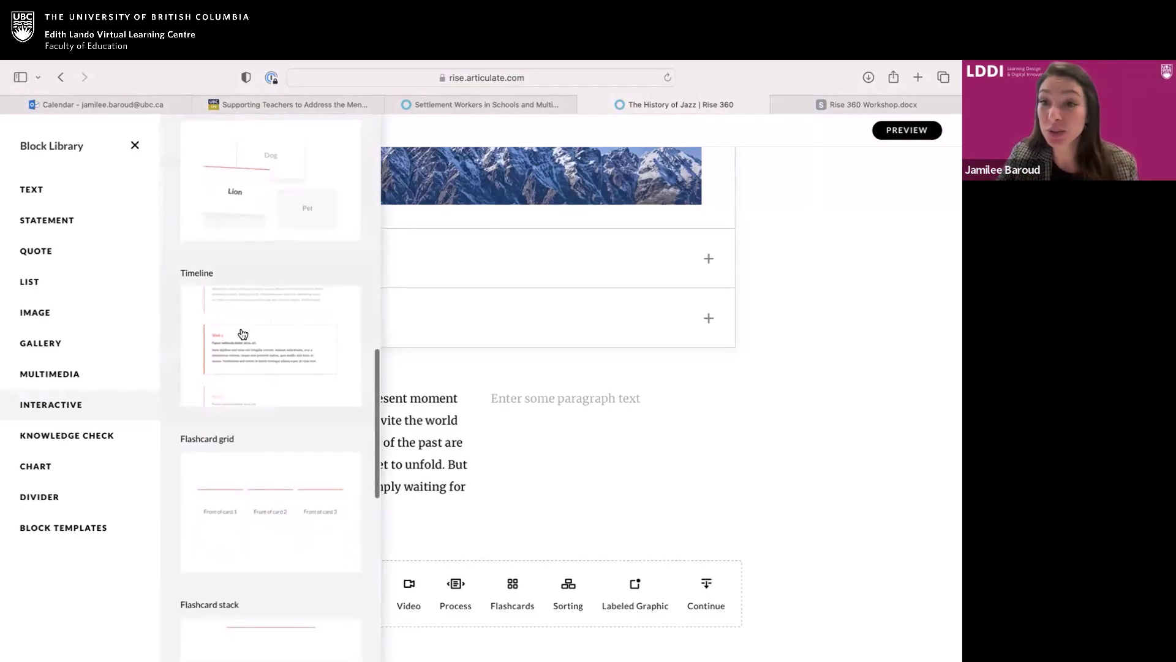
scroll(244, 334, down, 4)
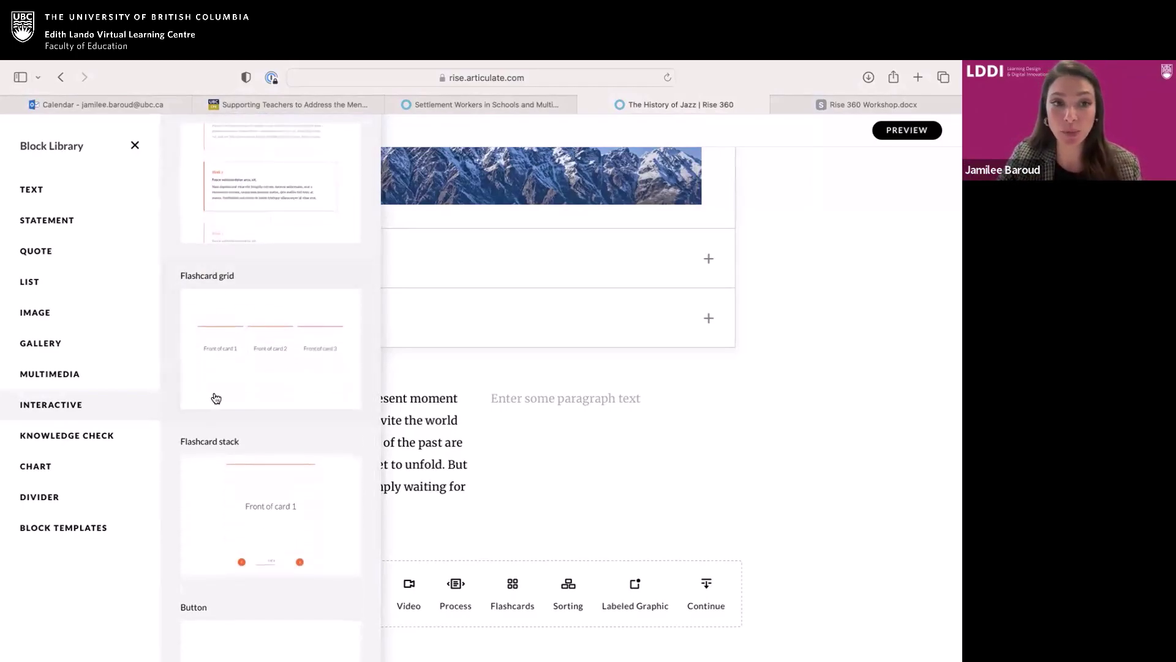
scroll(216, 386, down, 1)
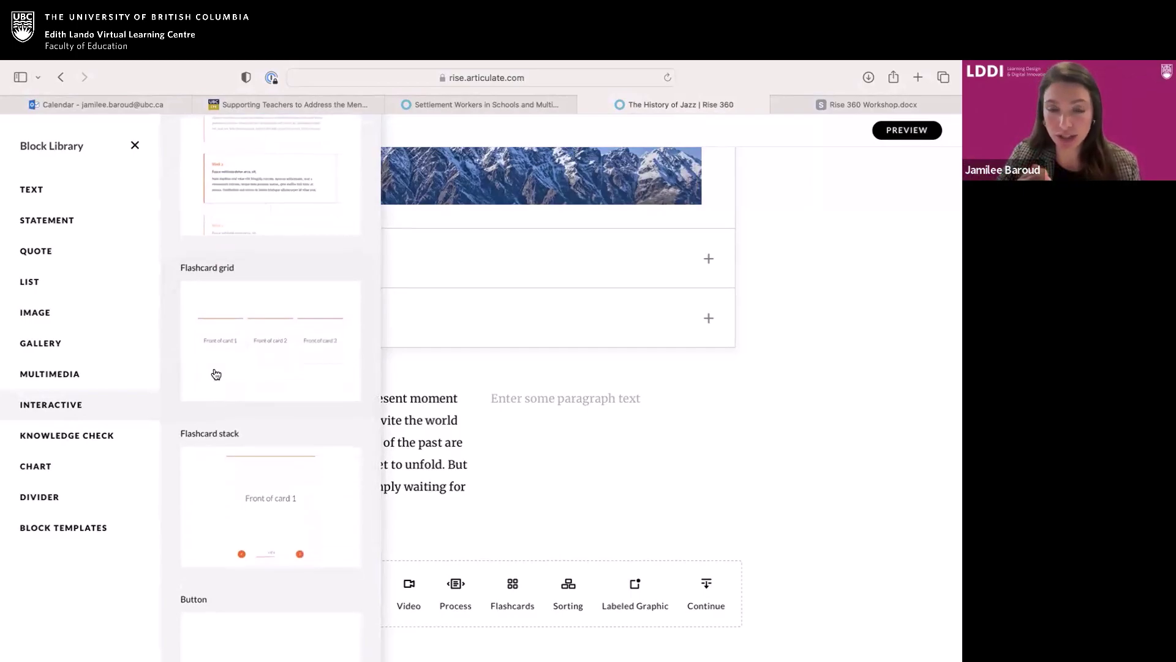
scroll(216, 374, down, 5)
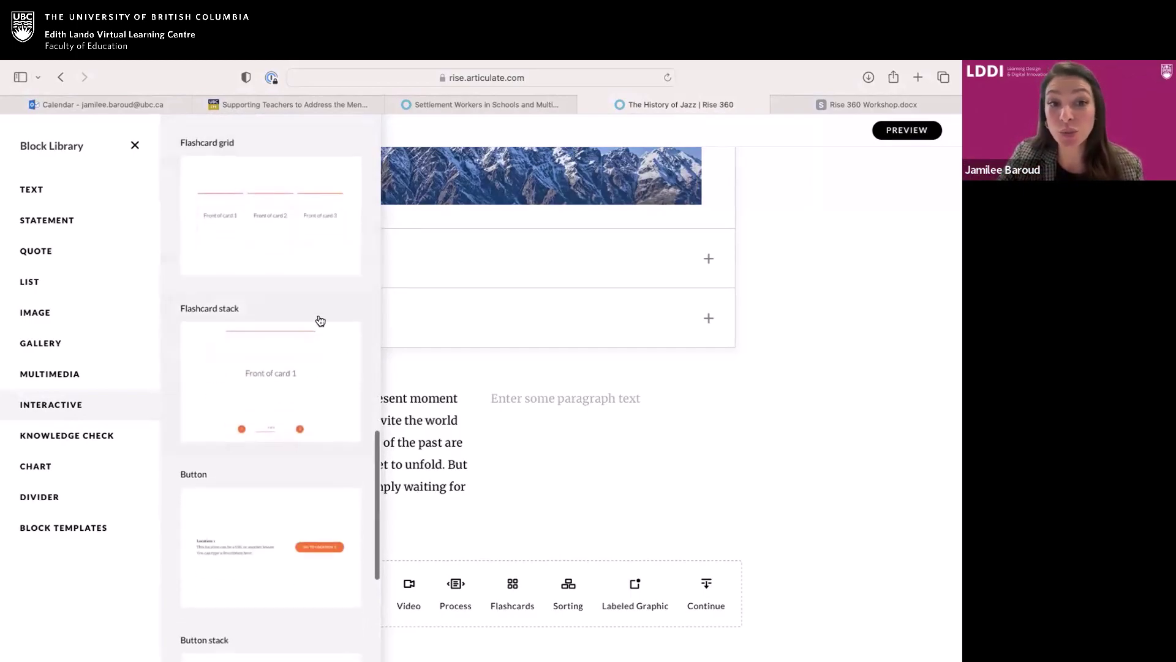
Step: Insert an interactive Button stack block between the accordion and the two-column text
scroll(290, 465, down, 4)
scroll(290, 463, down, 5)
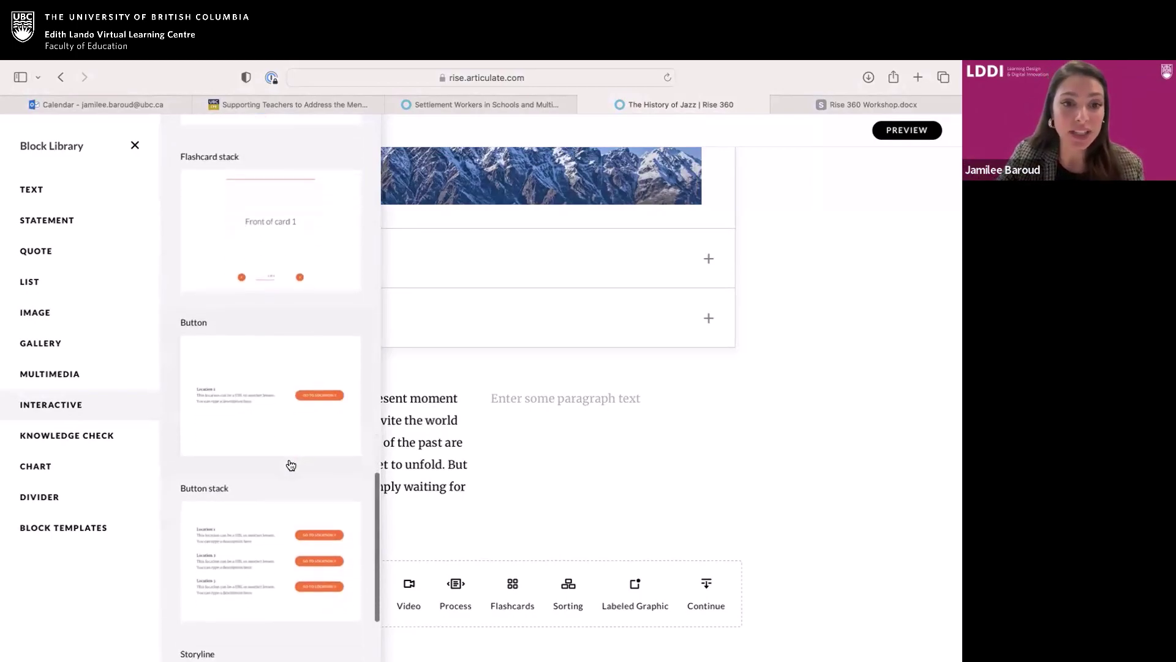
click(260, 469)
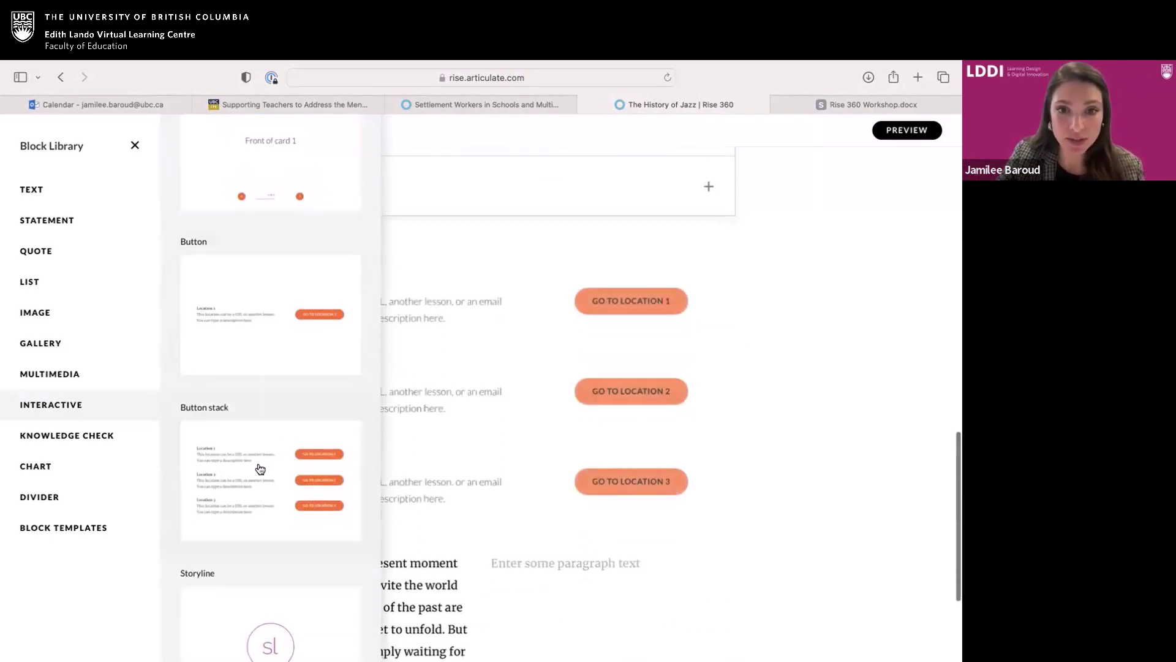
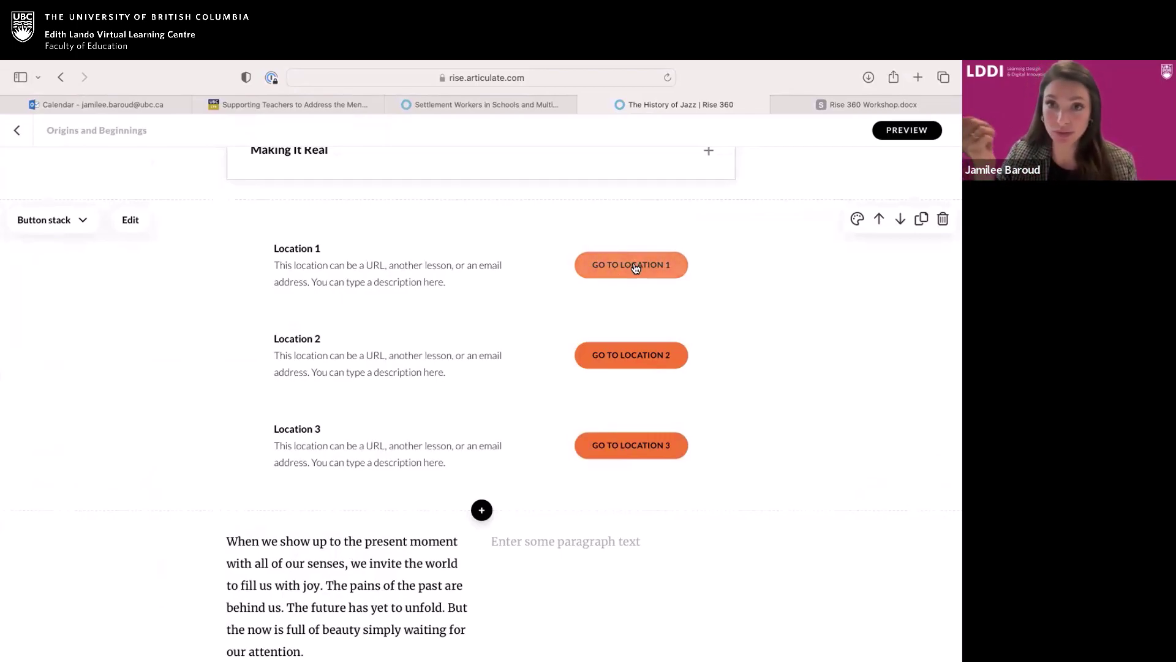
click(85, 222)
click(299, 238)
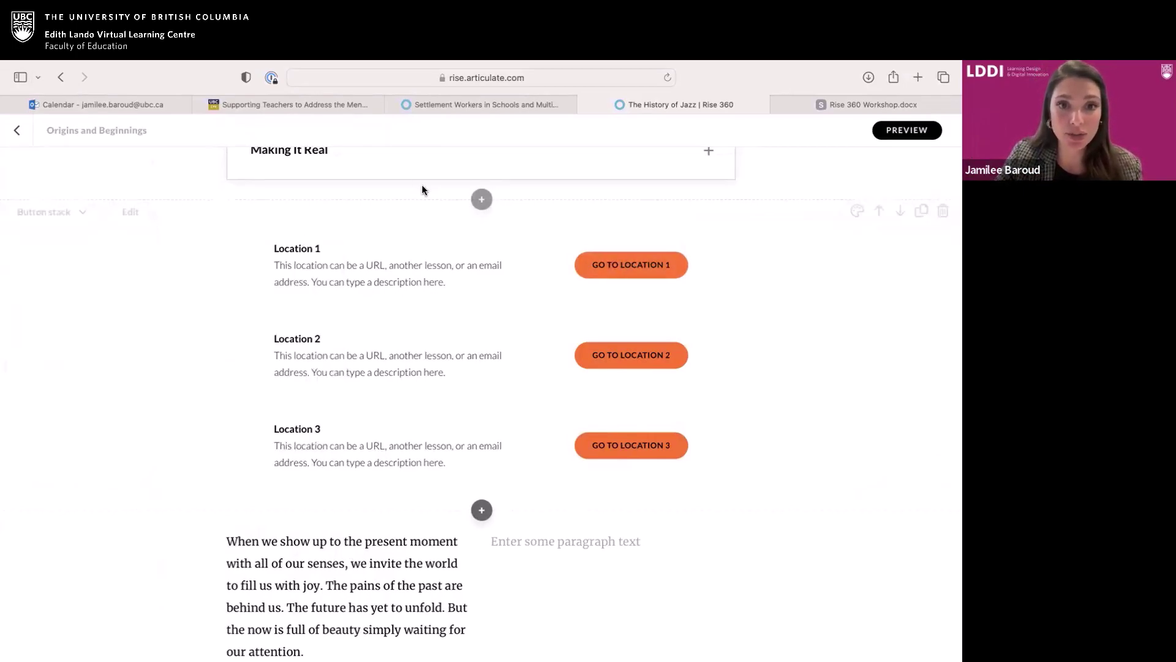
Step: Insert a Fill in the blank knowledge check between the accordion and the button stack
click(480, 200)
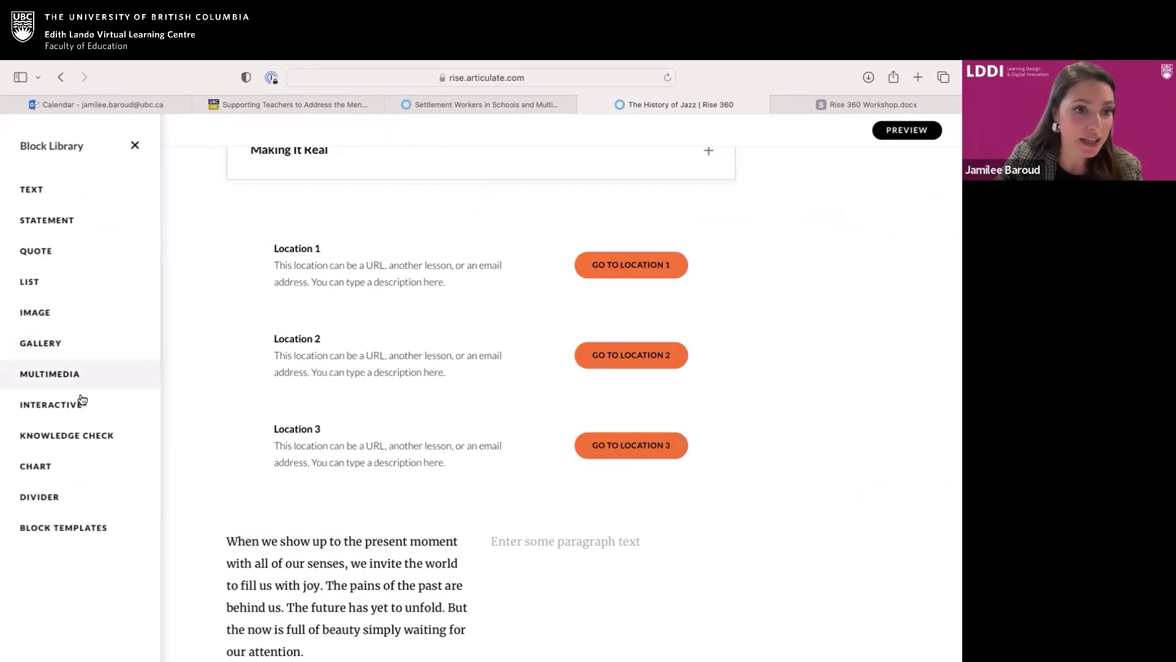
click(59, 436)
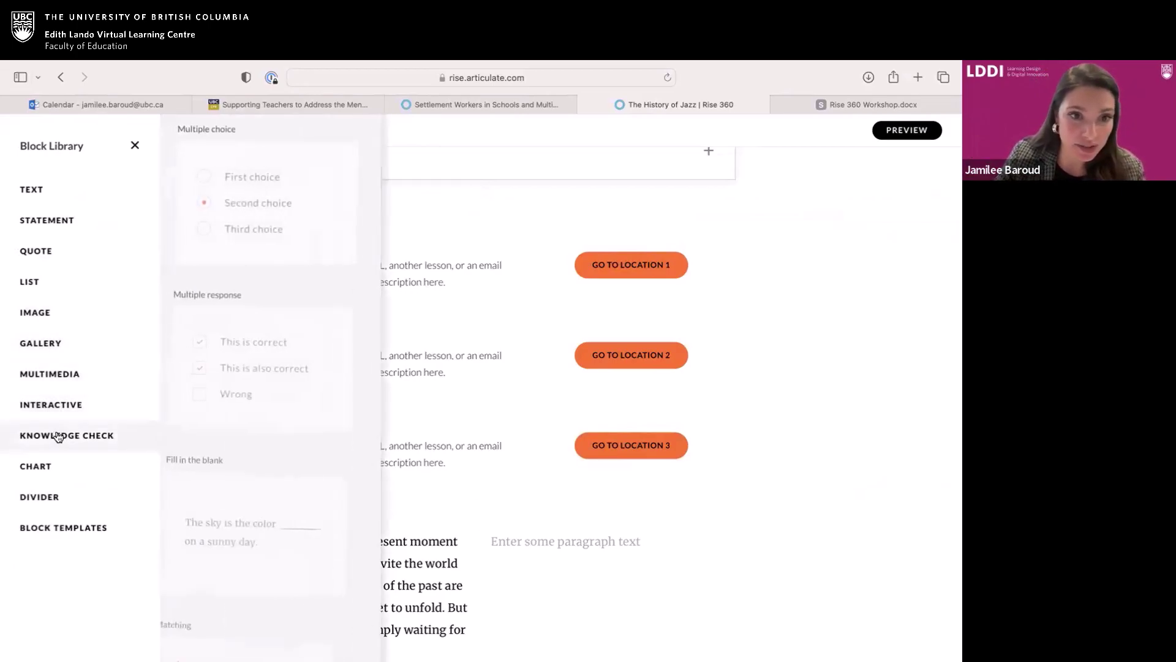
click(53, 405)
scroll(286, 494, down, 15)
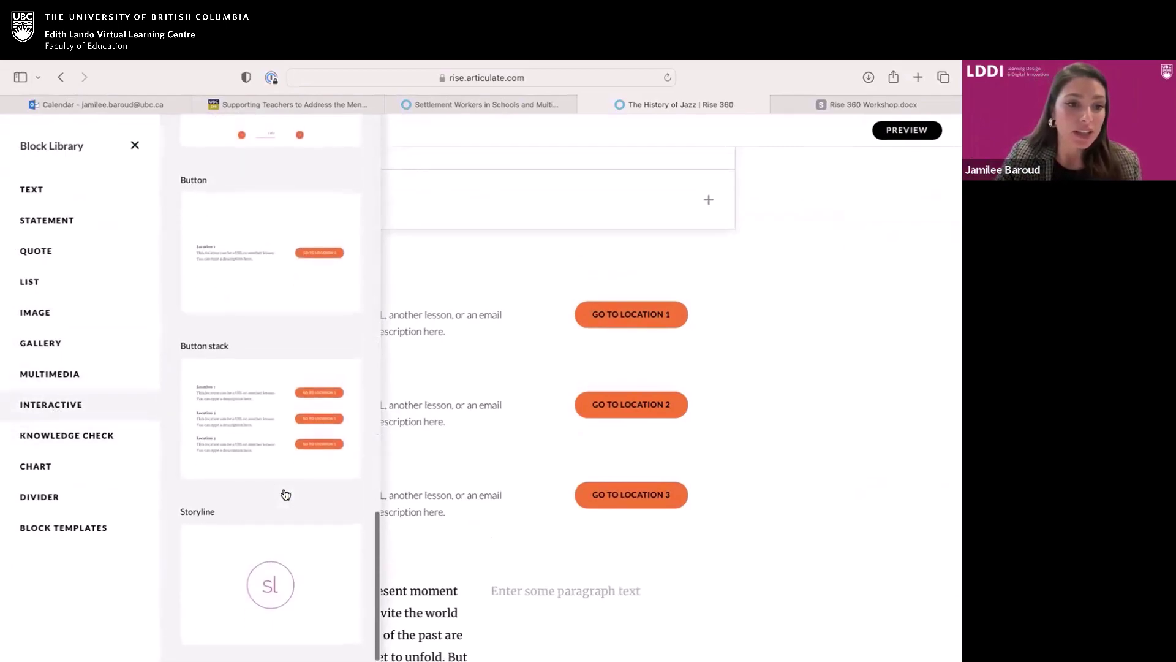
click(71, 441)
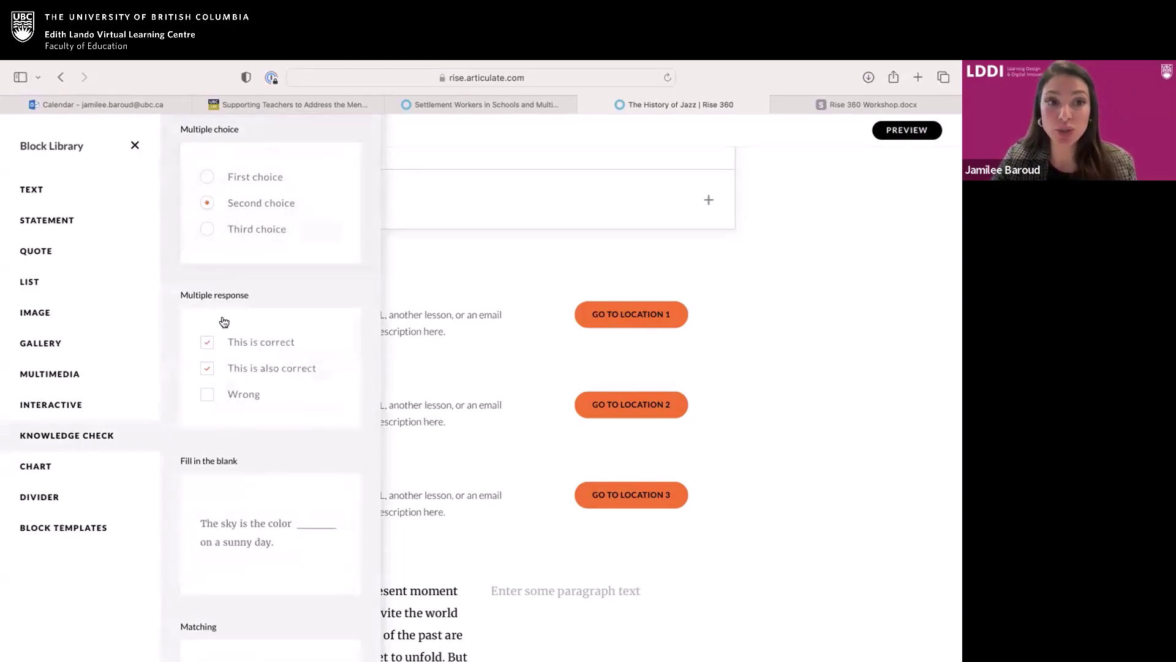
scroll(224, 325, down, 3)
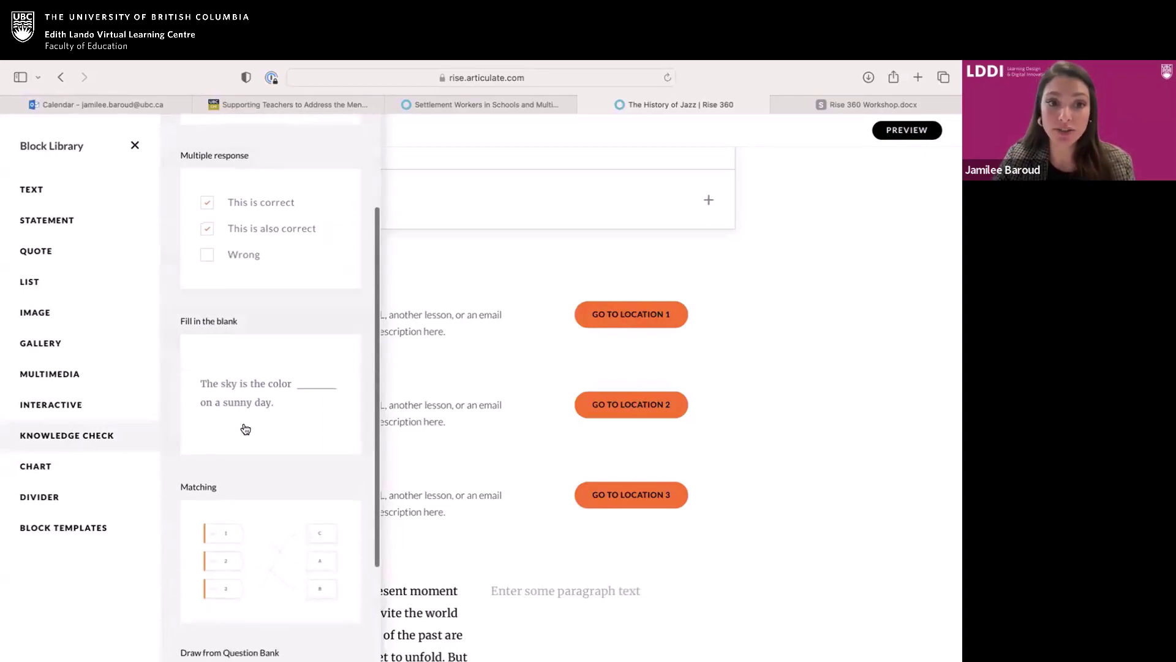
click(231, 405)
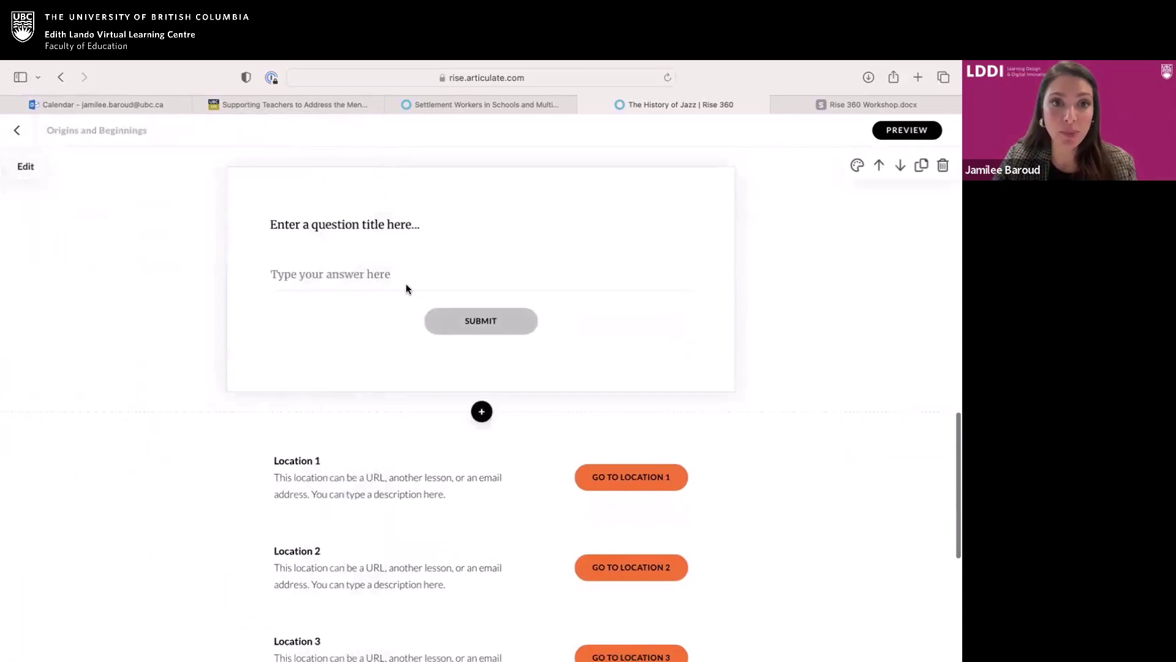
Step: Set the knowledge check's question to "What is my name?" and submit the presenter's first name as a trial answer
drag(428, 226, 249, 220)
text(What is)
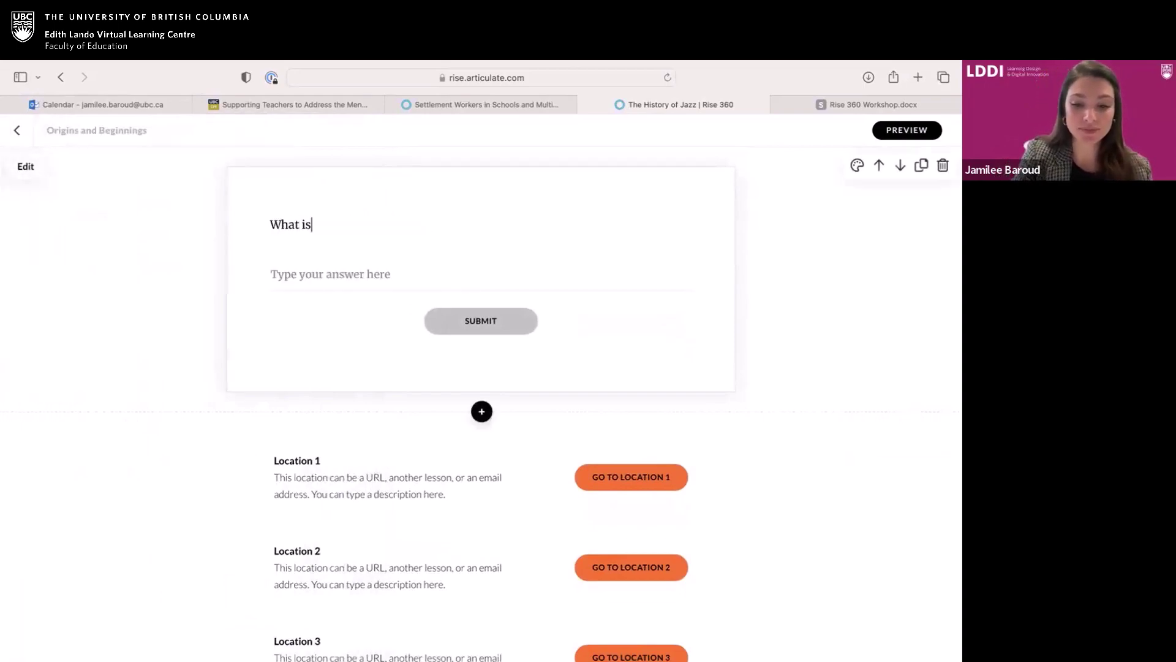
text( my name?)
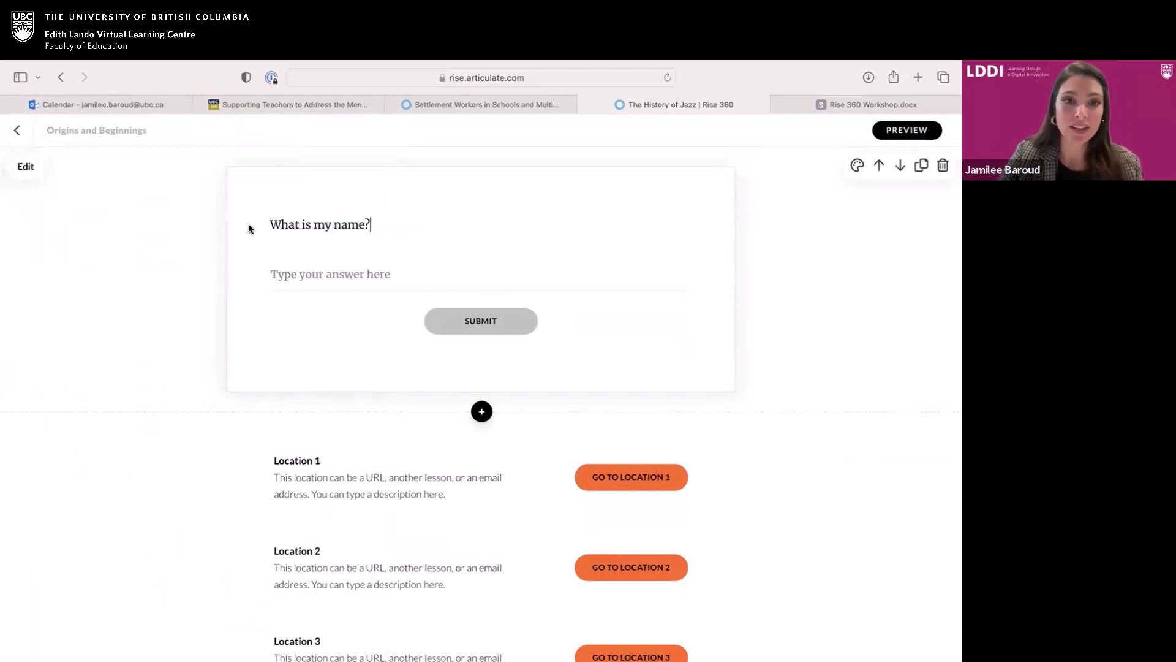
click(294, 269)
text(Jamilee)
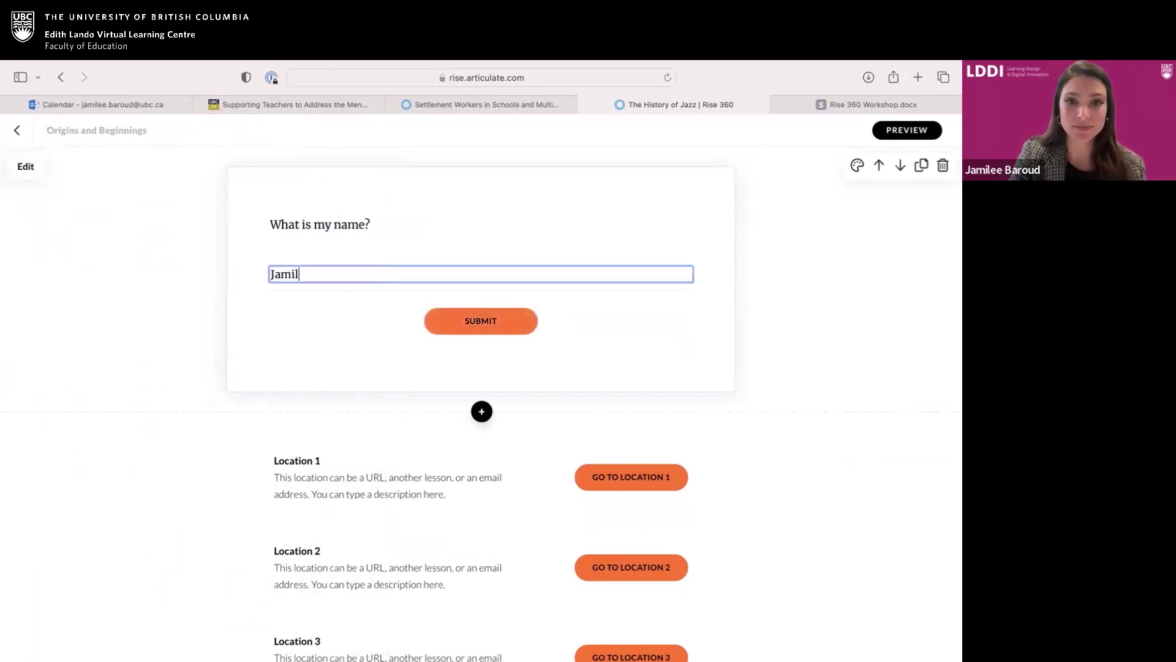
click(463, 320)
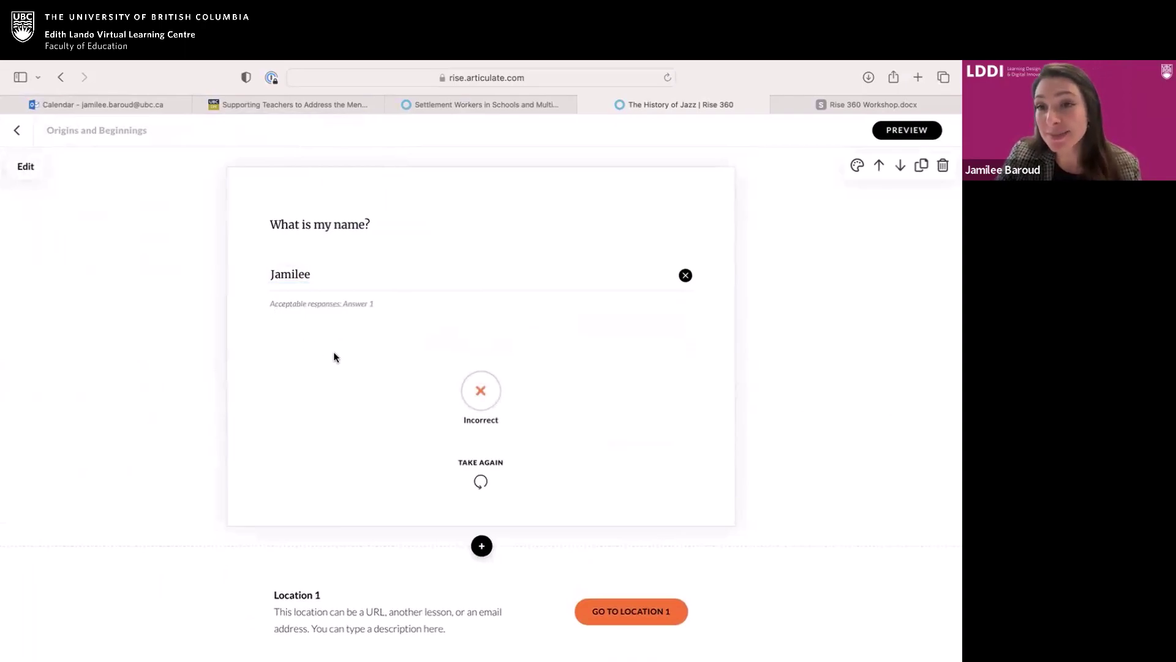
Step: Replace the knowledge check's acceptable answer with the presenter's first name, keeping the Fill in the blank question type, and close its settings
click(28, 169)
click(102, 216)
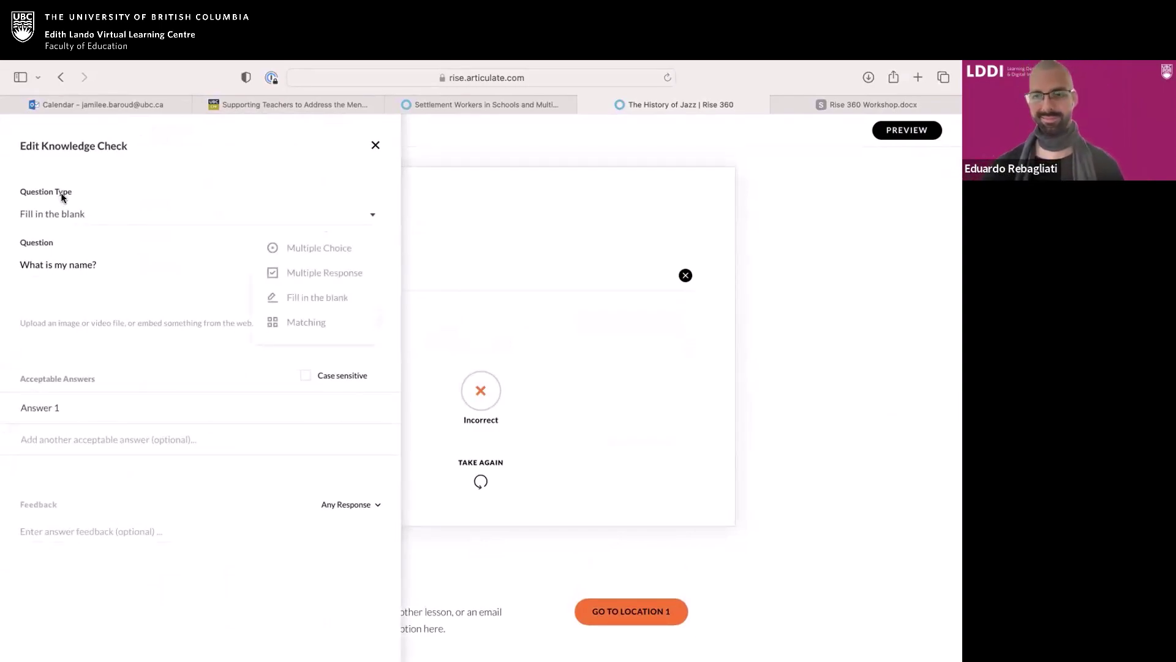
click(63, 218)
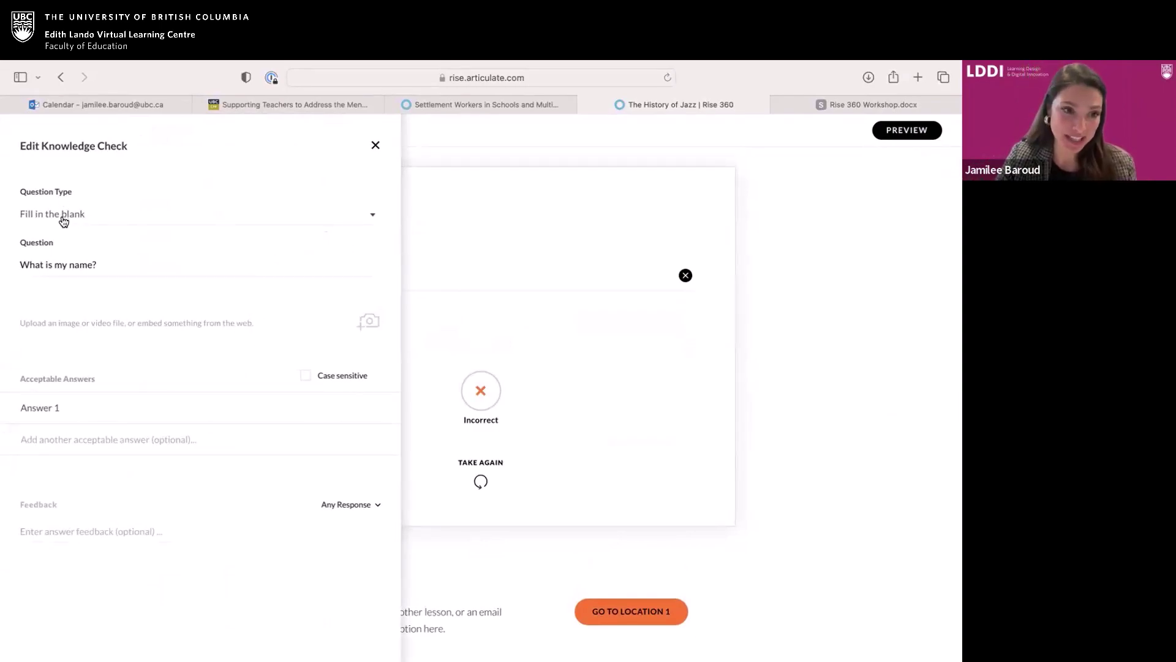
drag(60, 407, 3, 407)
text(Jamilee)
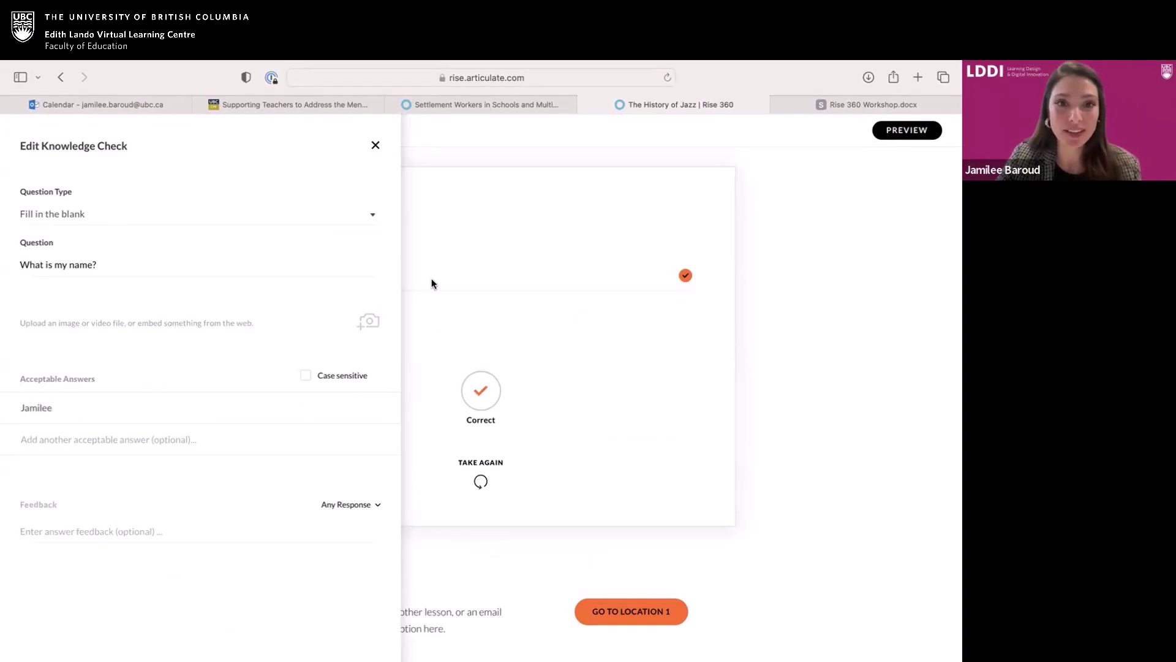
click(375, 147)
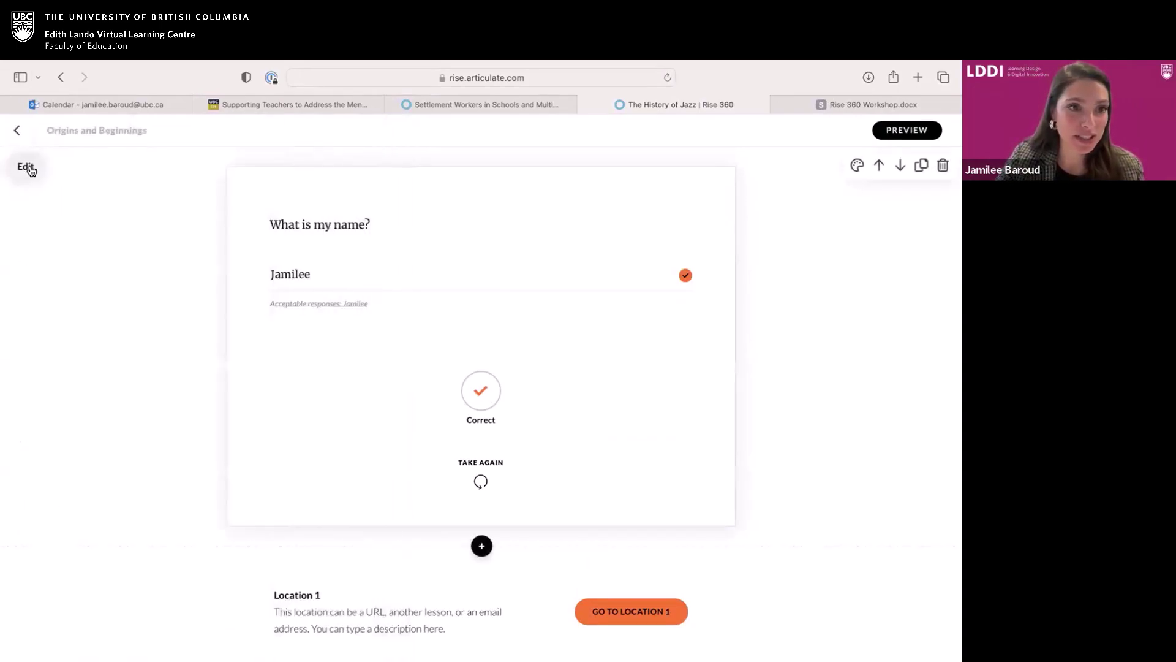
click(27, 167)
click(465, 248)
Step: Insert a Continue divider block between the What is my name? knowledge check and the button stack
scroll(464, 249, down, 5)
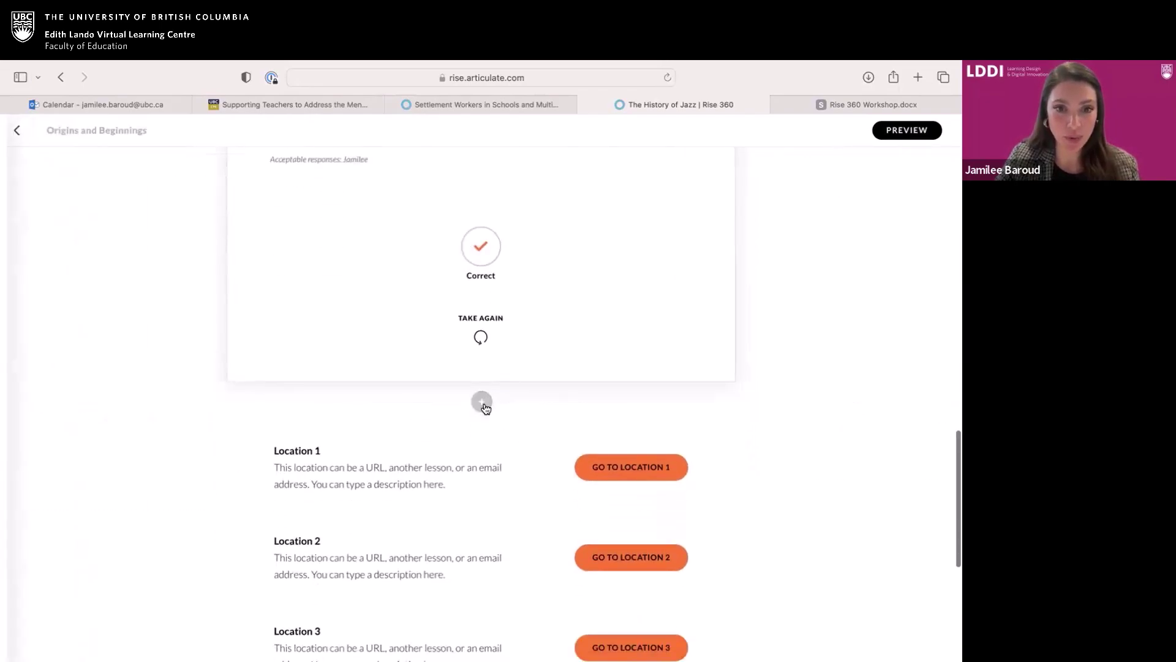
click(482, 405)
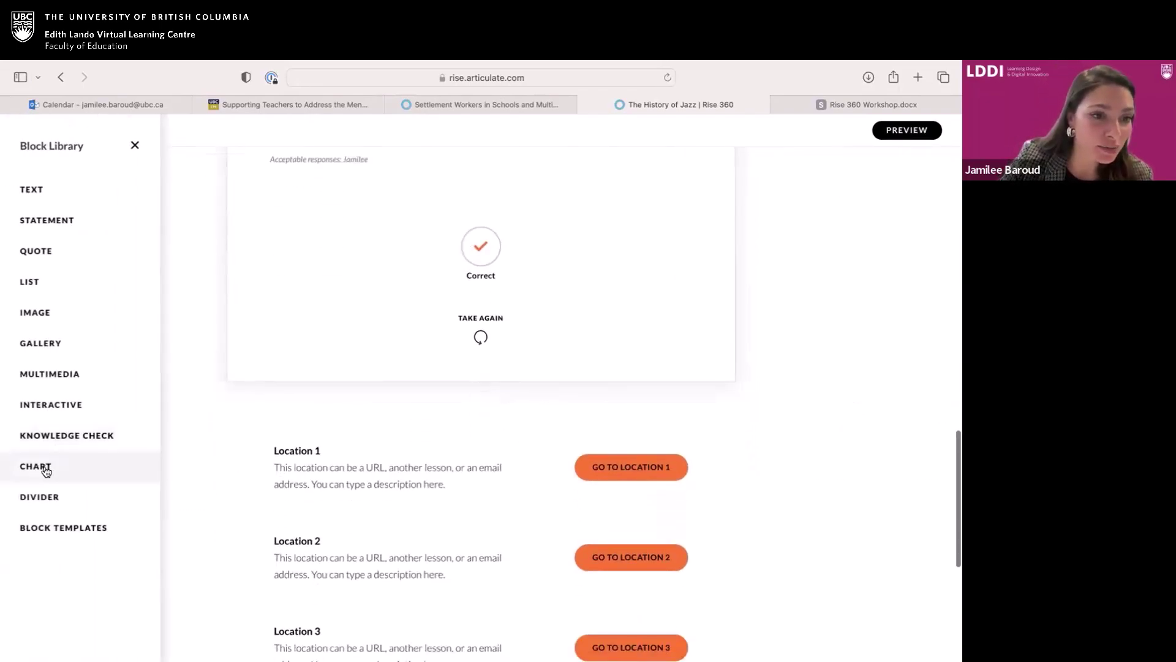
click(45, 469)
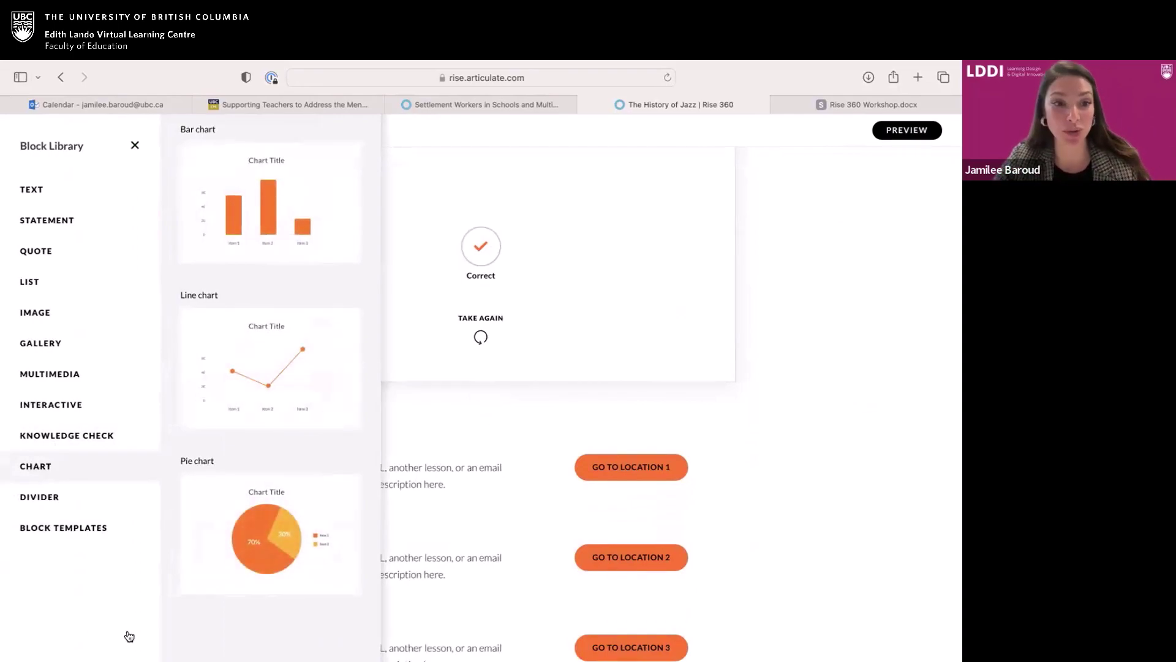
scroll(262, 530, down, 2)
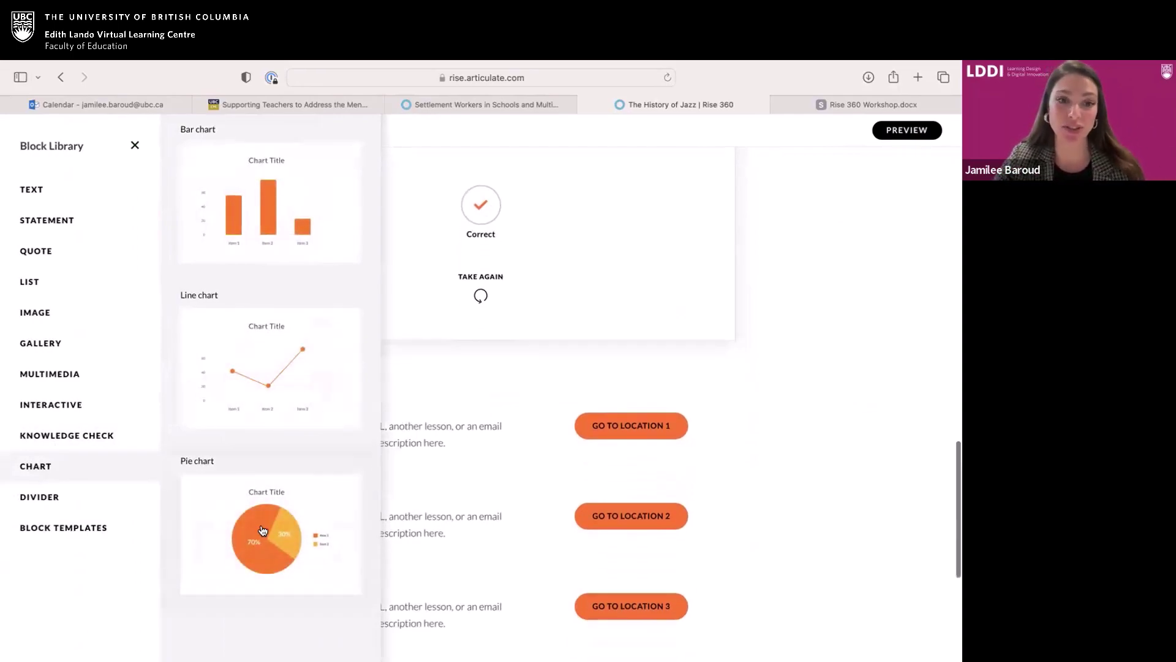
scroll(215, 383, down, 3)
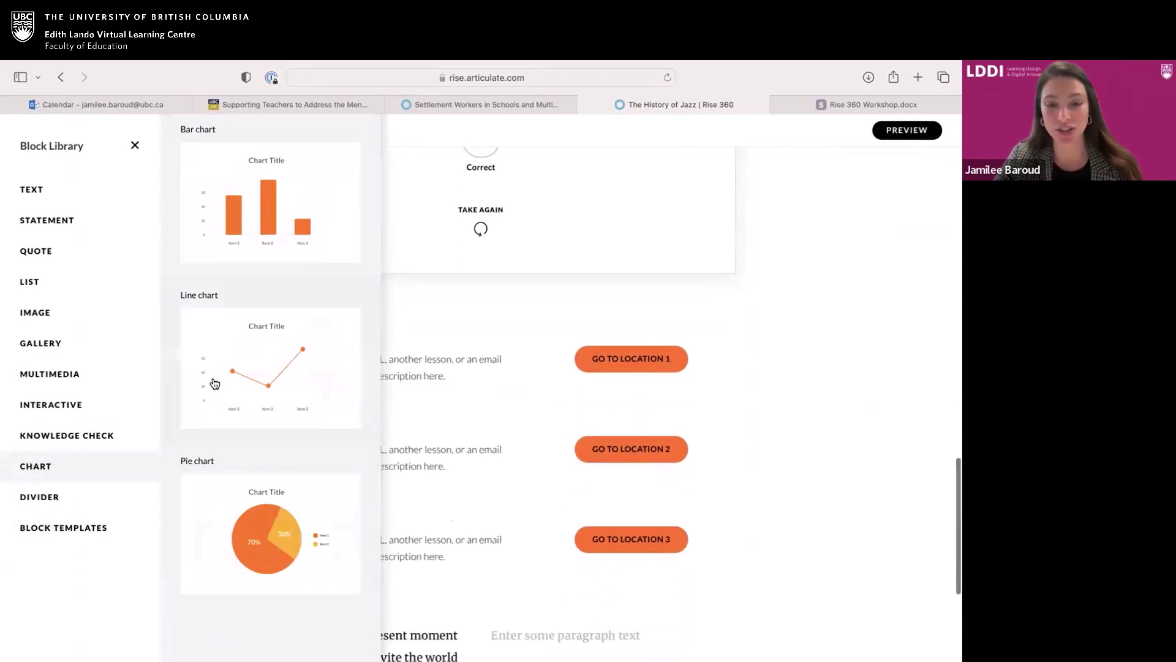
click(35, 504)
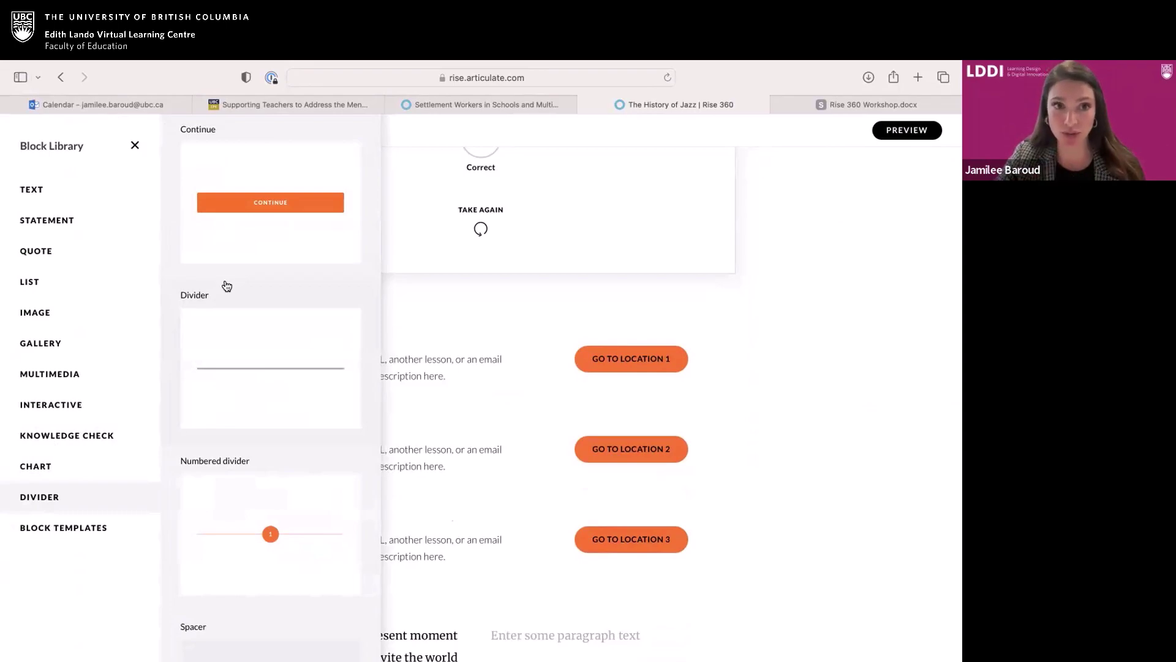
click(263, 211)
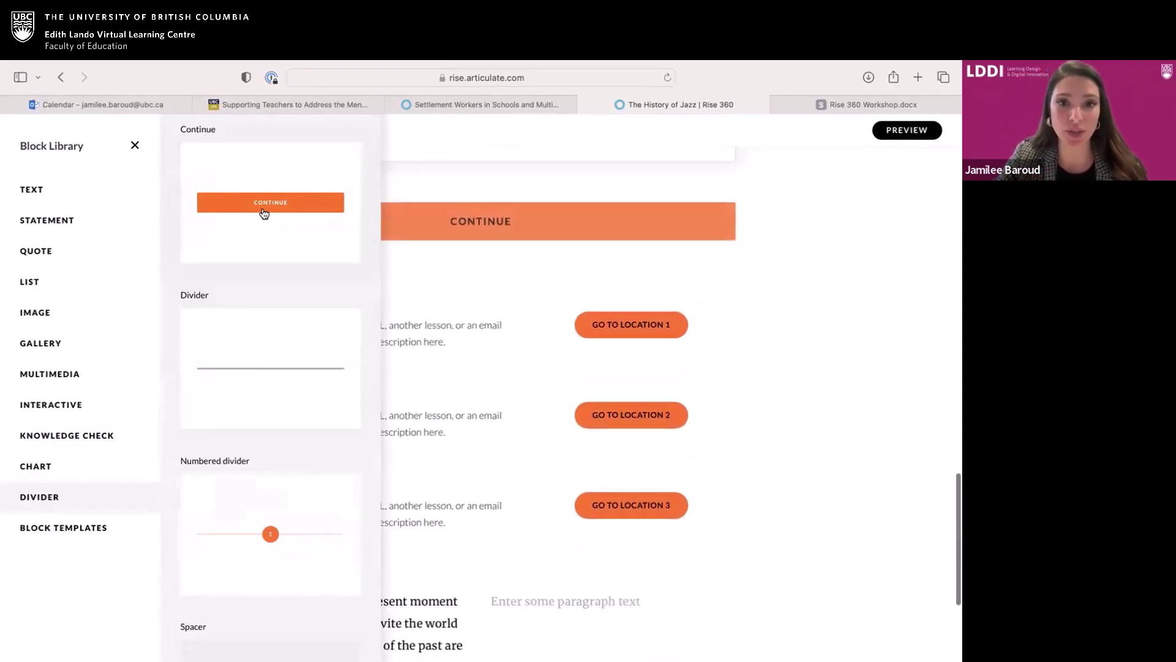
click(461, 244)
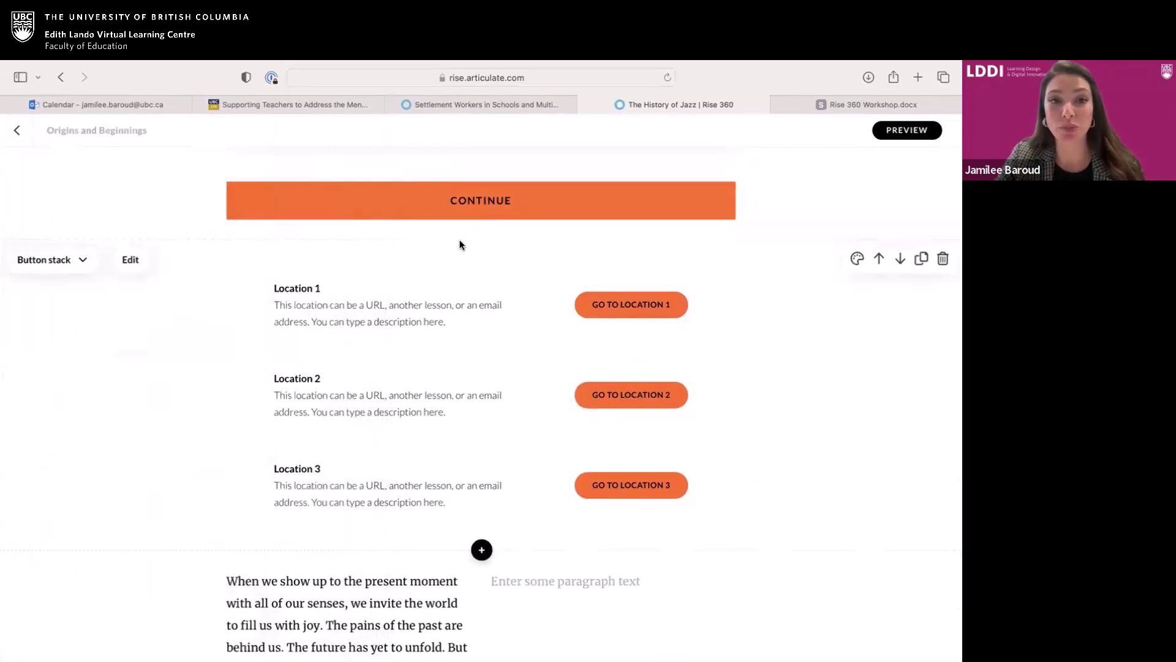
Step: Review the lesson's blocks around the Continue divider, from the accordion to the two-column text, and look over the block library's categories
scroll(462, 245, up, 6)
scroll(459, 240, up, 2)
scroll(459, 240, down, 1)
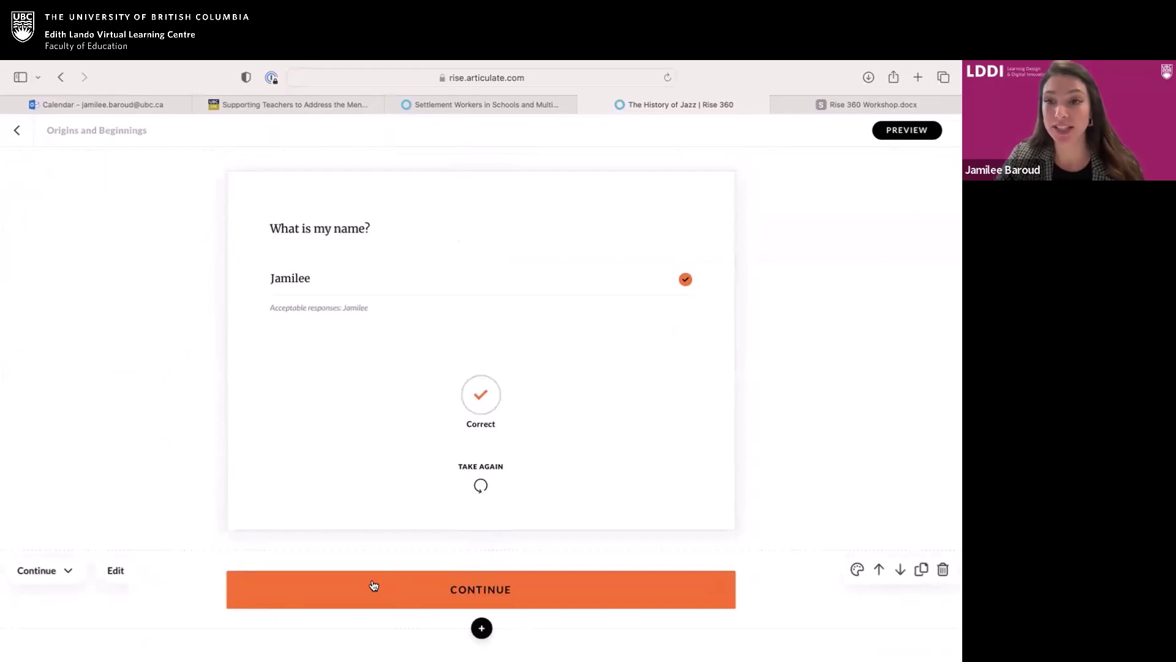
scroll(374, 584, up, 7)
scroll(373, 585, up, 10)
scroll(374, 585, down, 20)
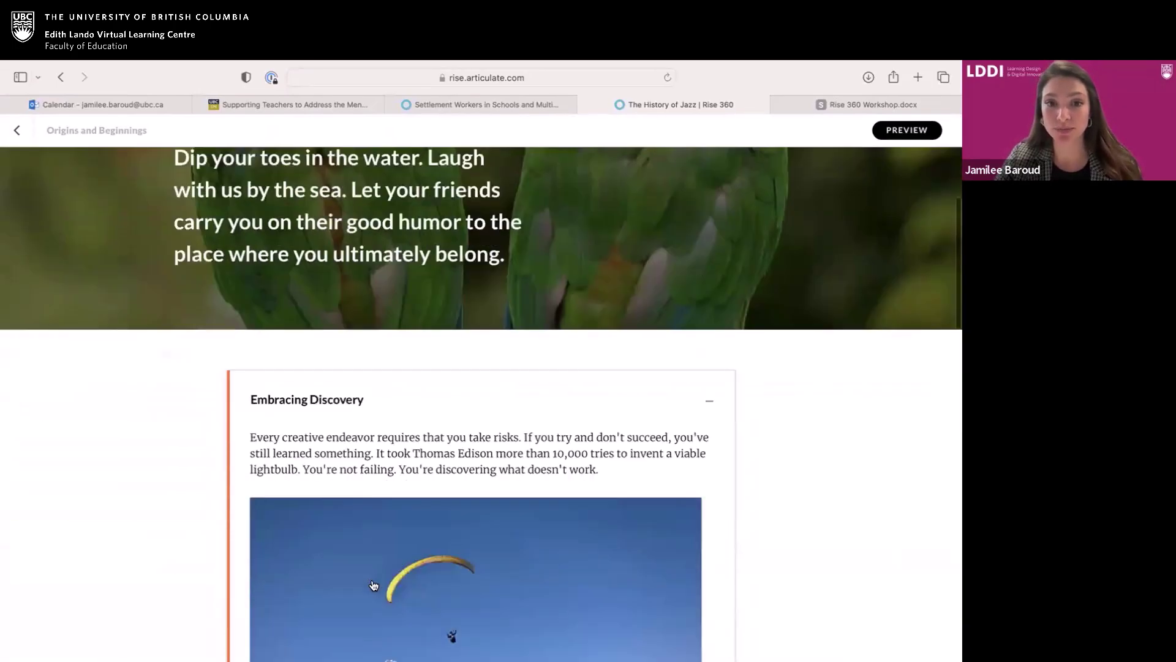
scroll(374, 584, down, 2)
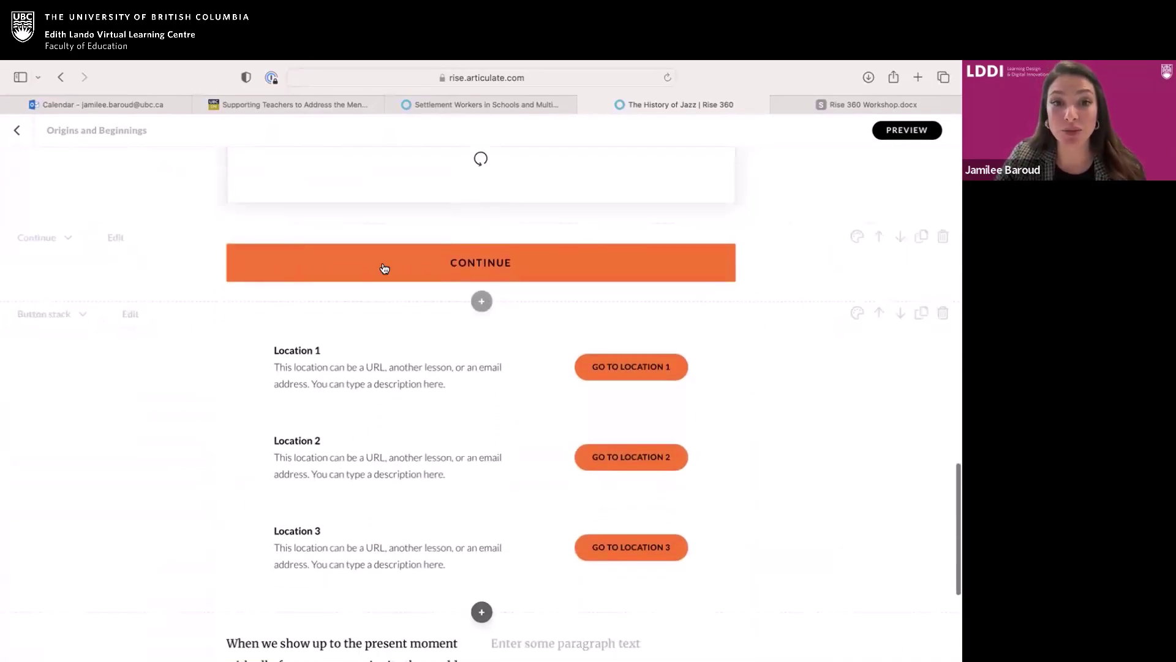
scroll(378, 280, down, 1)
scroll(377, 280, down, 4)
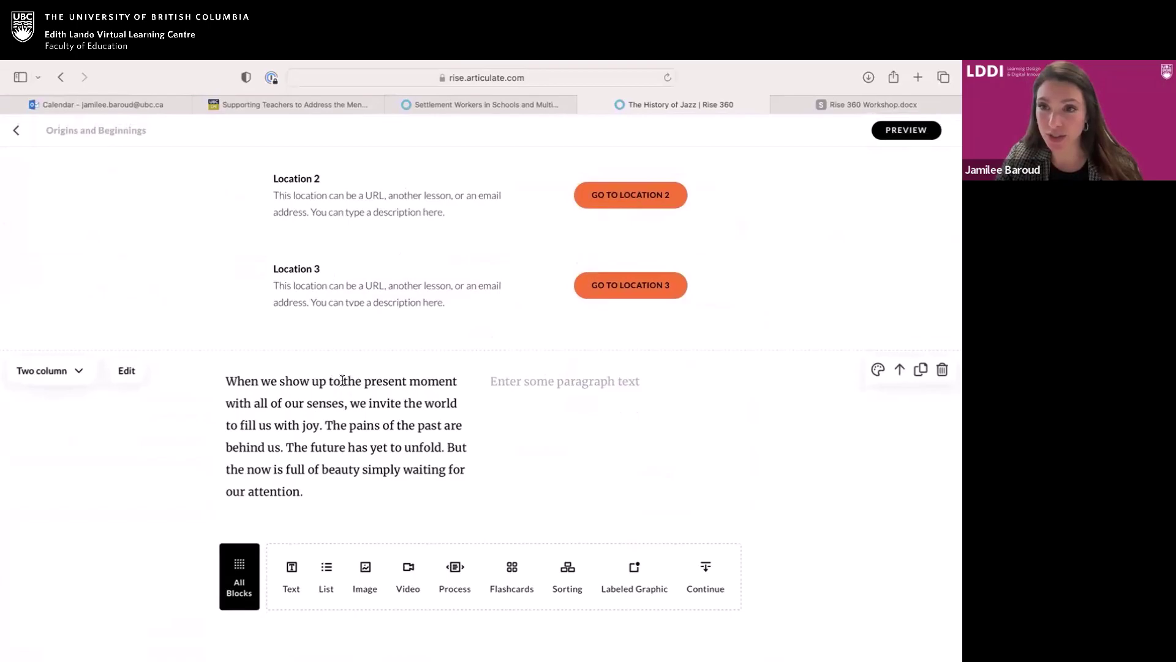
scroll(343, 379, up, 15)
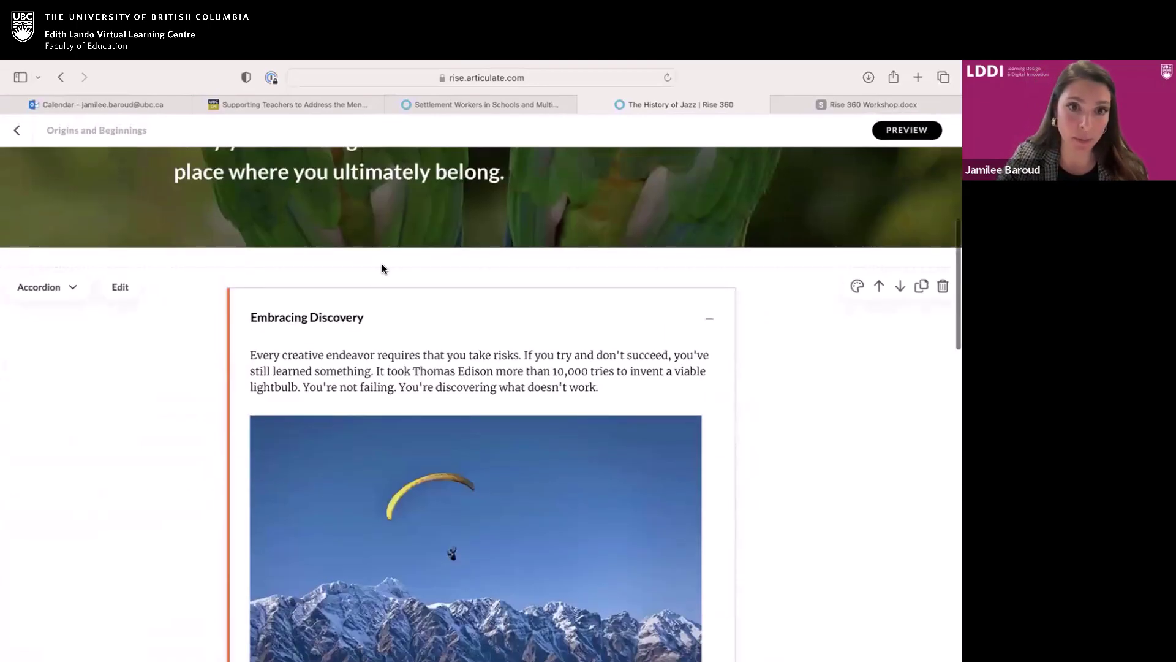
click(481, 266)
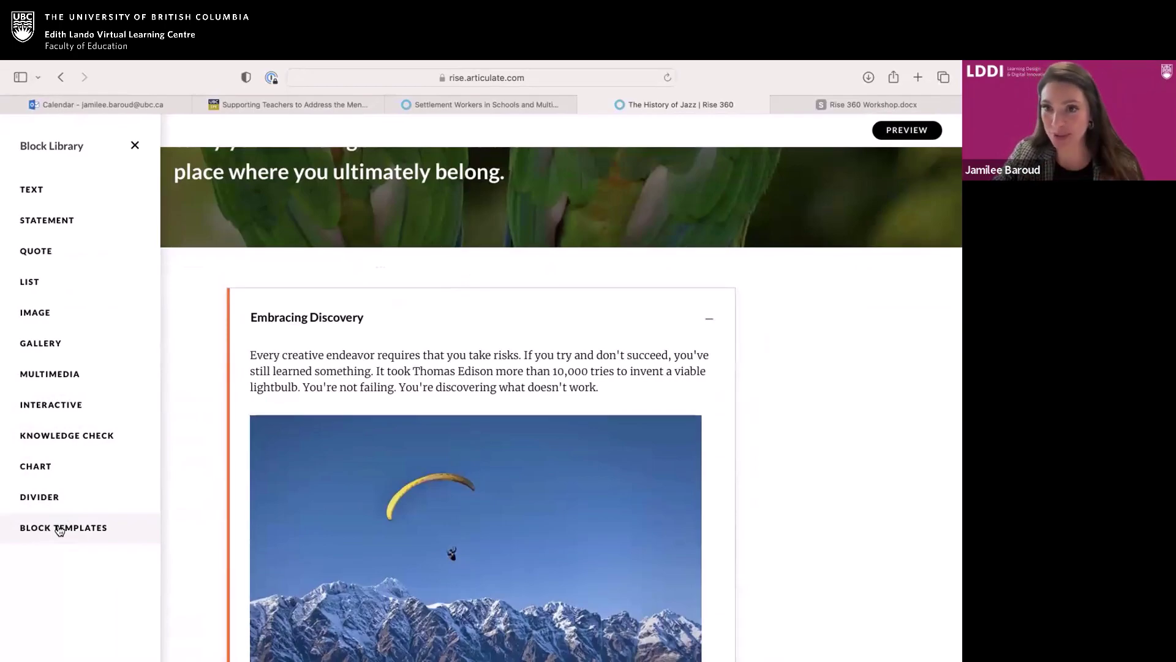
click(322, 280)
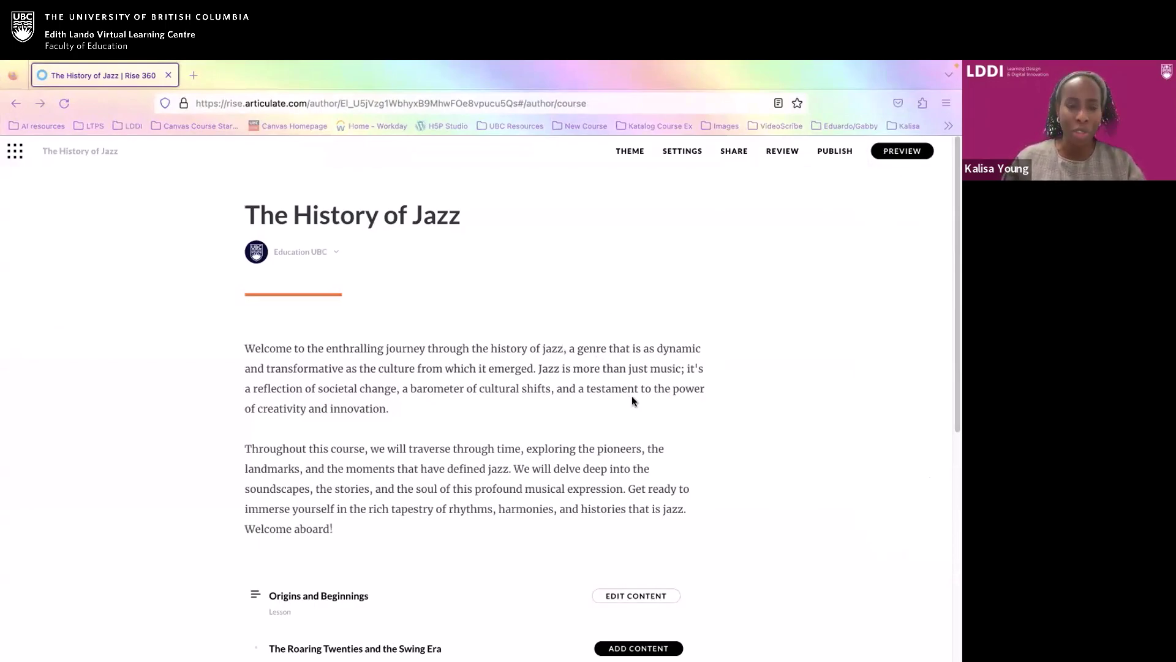
Step: Preview the course in tablet portrait, tablet landscape and phone portrait layouts, and return to the course outline
click(901, 153)
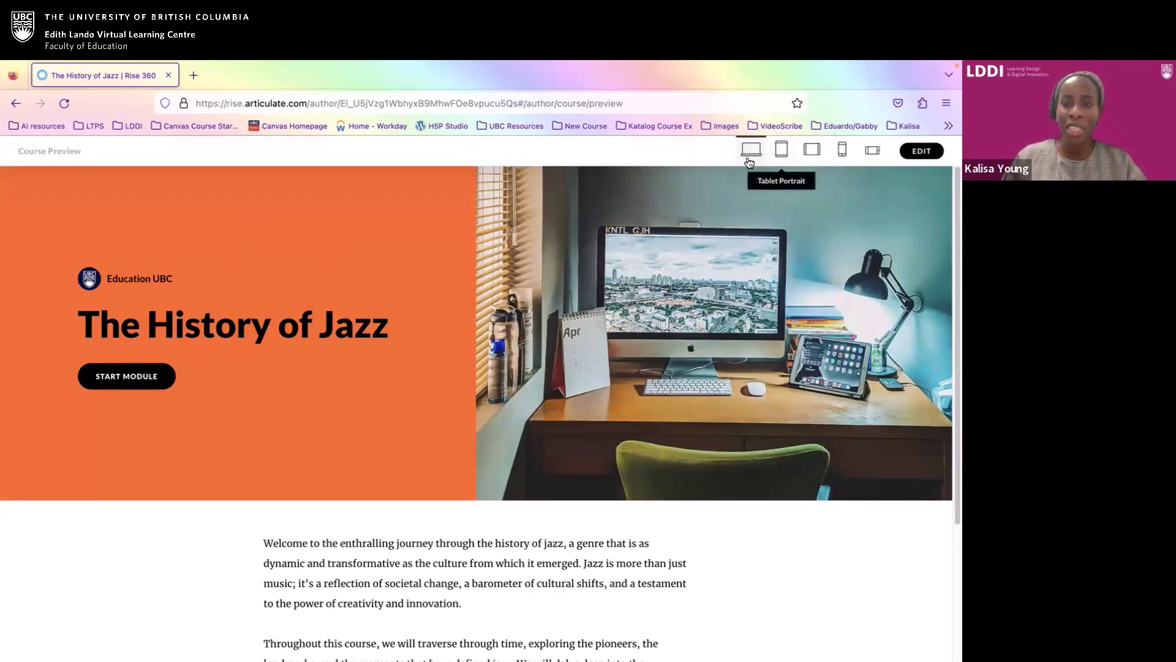
click(781, 150)
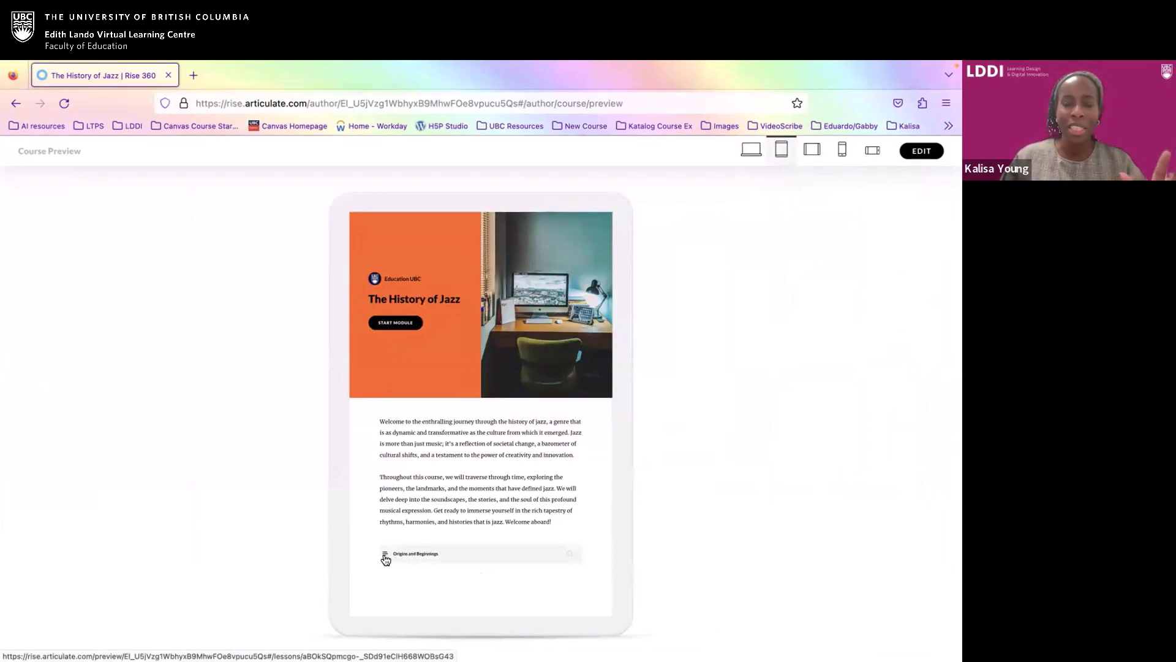
click(813, 158)
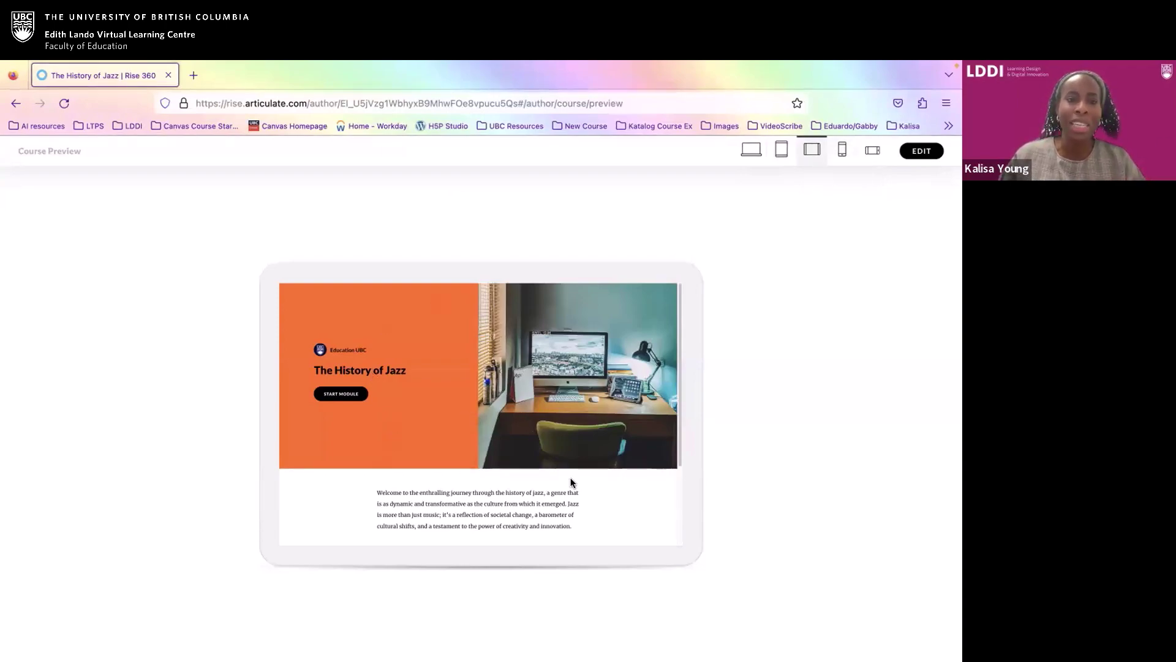
click(843, 160)
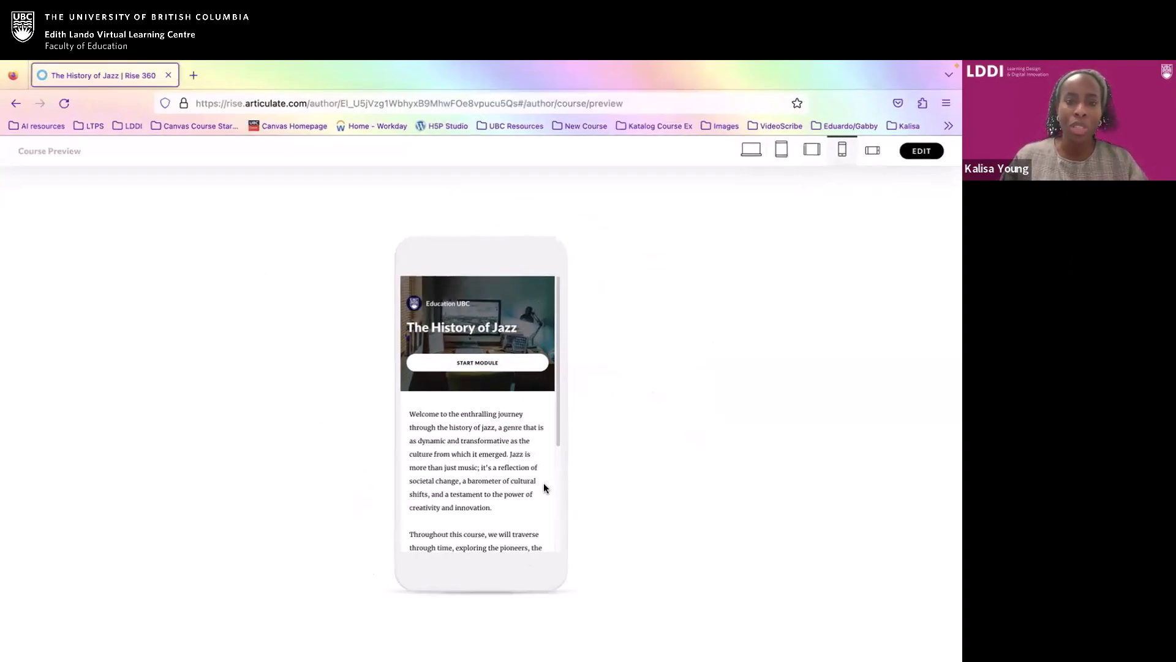
scroll(544, 487, down, 1)
scroll(543, 484, down, 2)
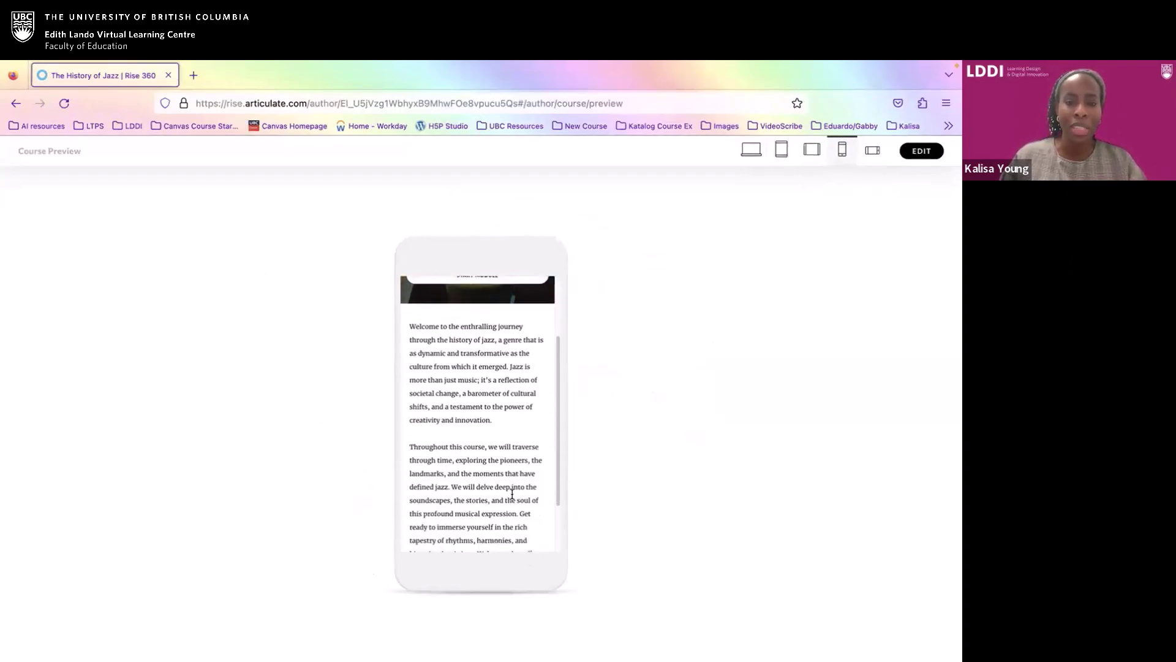
scroll(511, 487, up, 5)
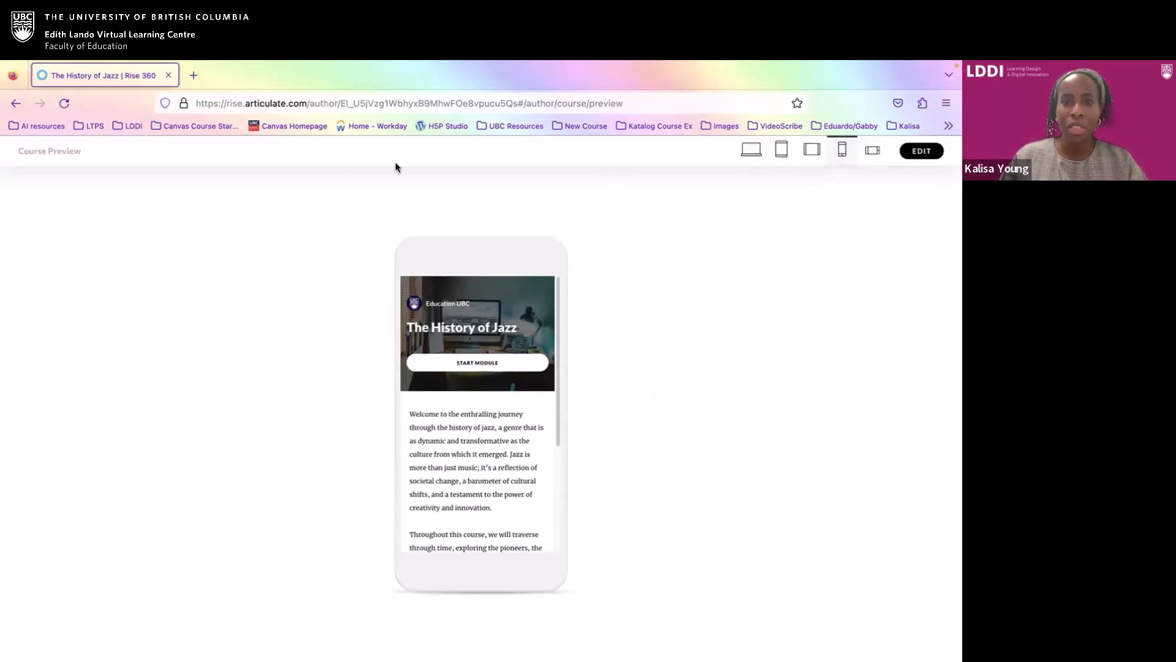
click(15, 104)
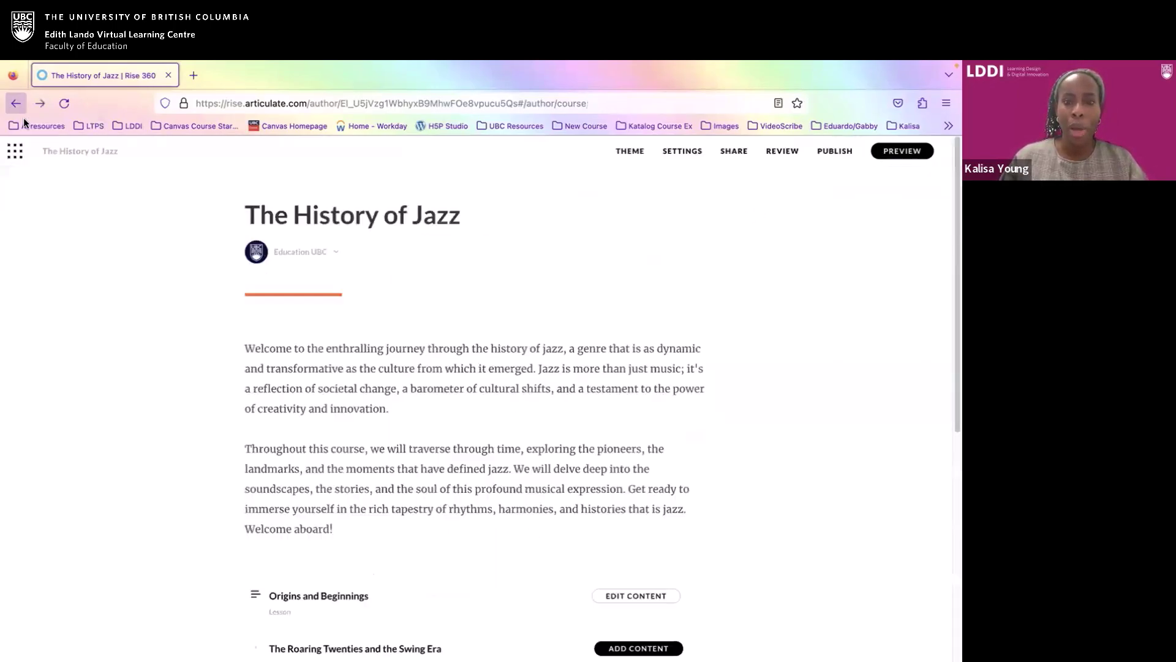
Step: Change the course theme to Apex and confirm the change
click(628, 153)
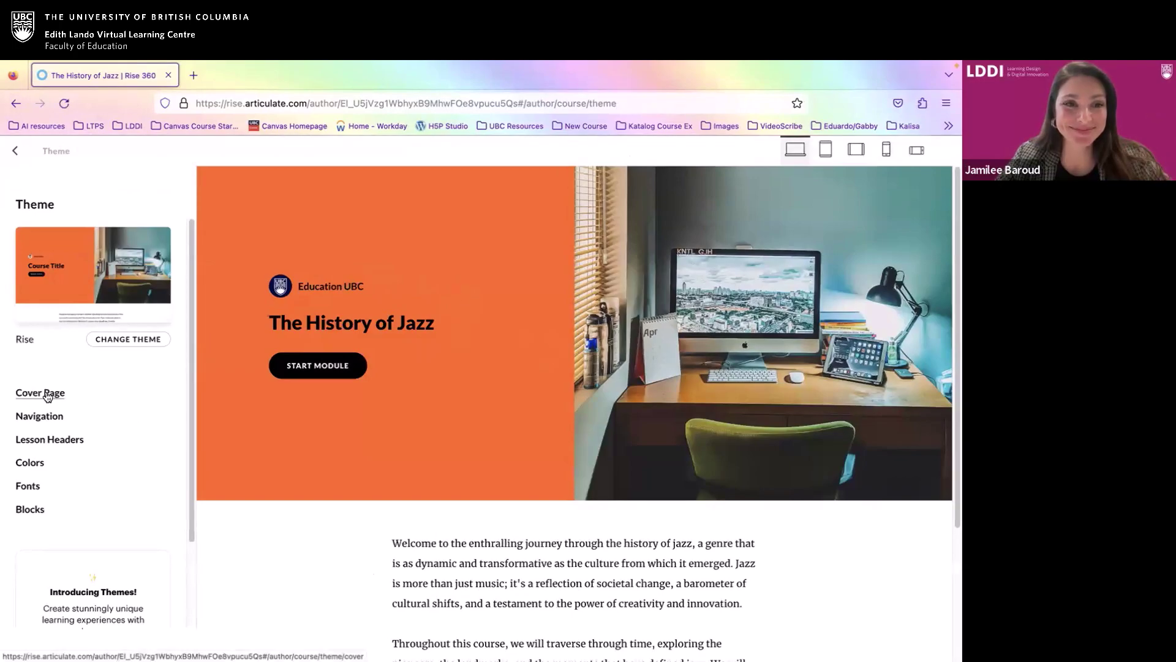
click(131, 339)
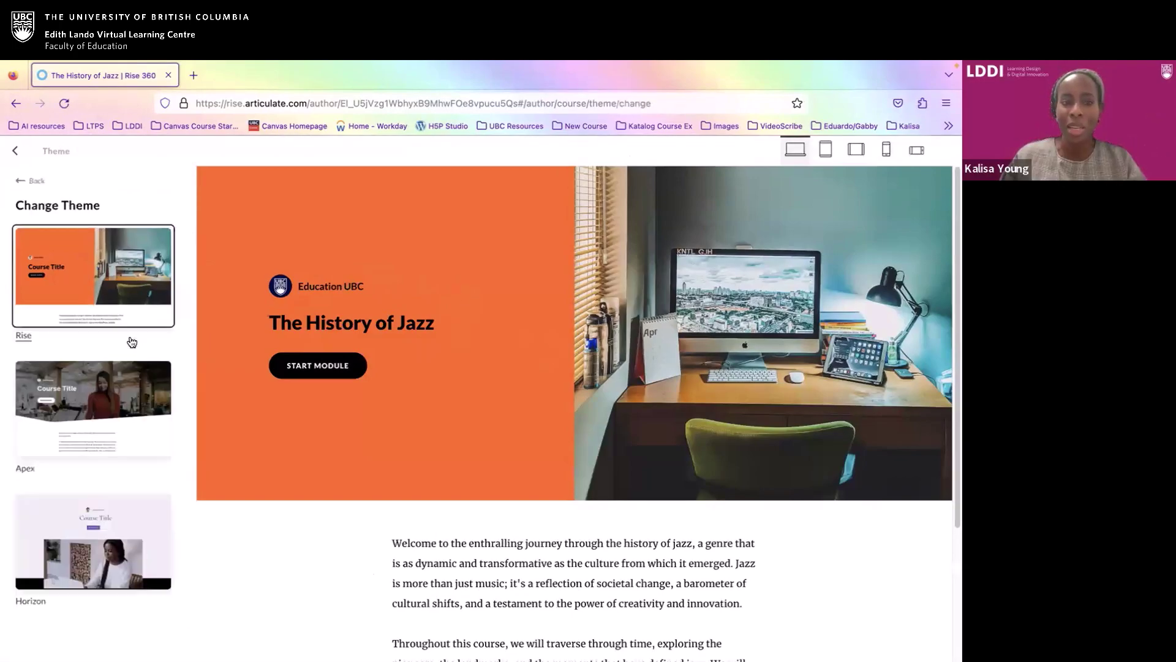
click(140, 395)
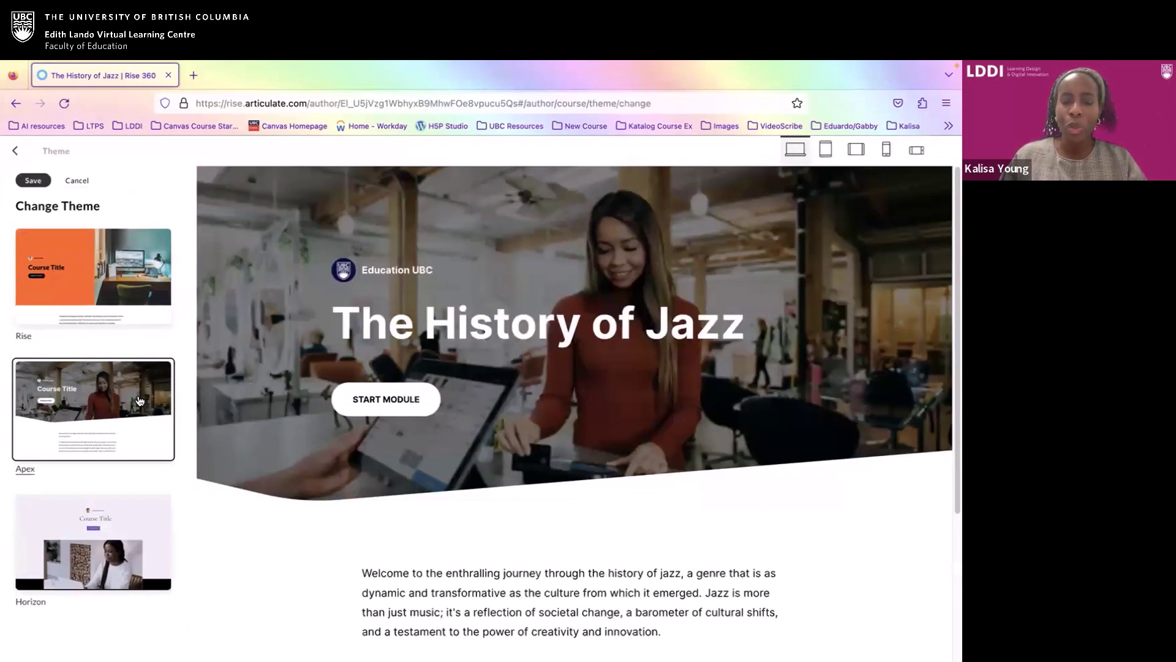
click(49, 183)
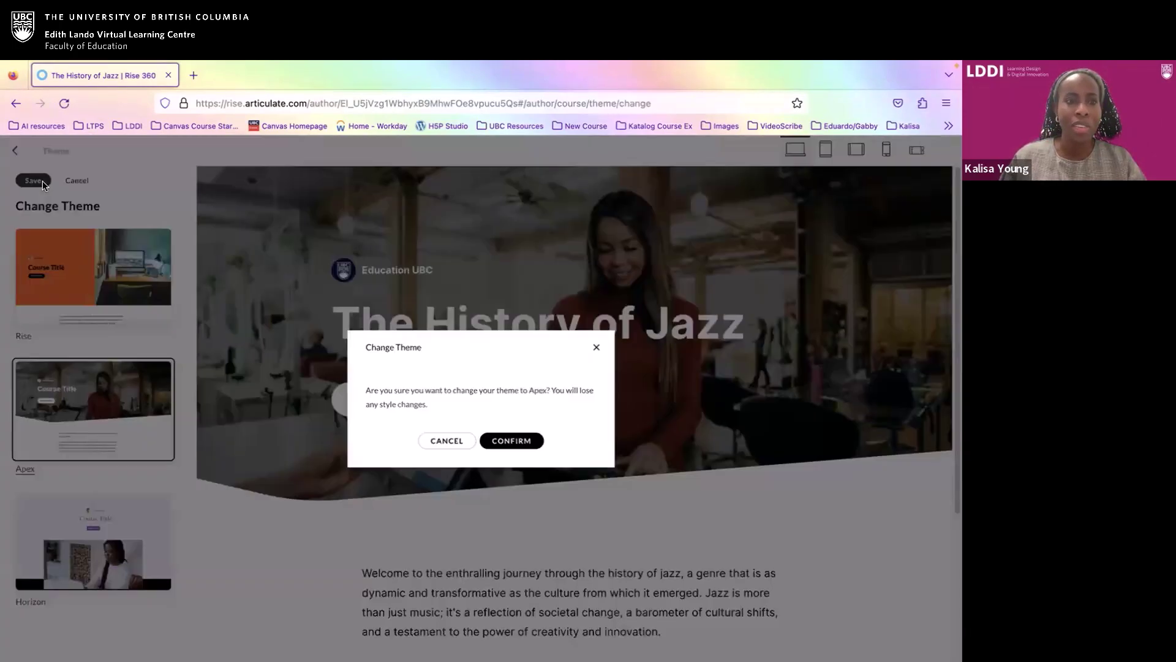
click(508, 449)
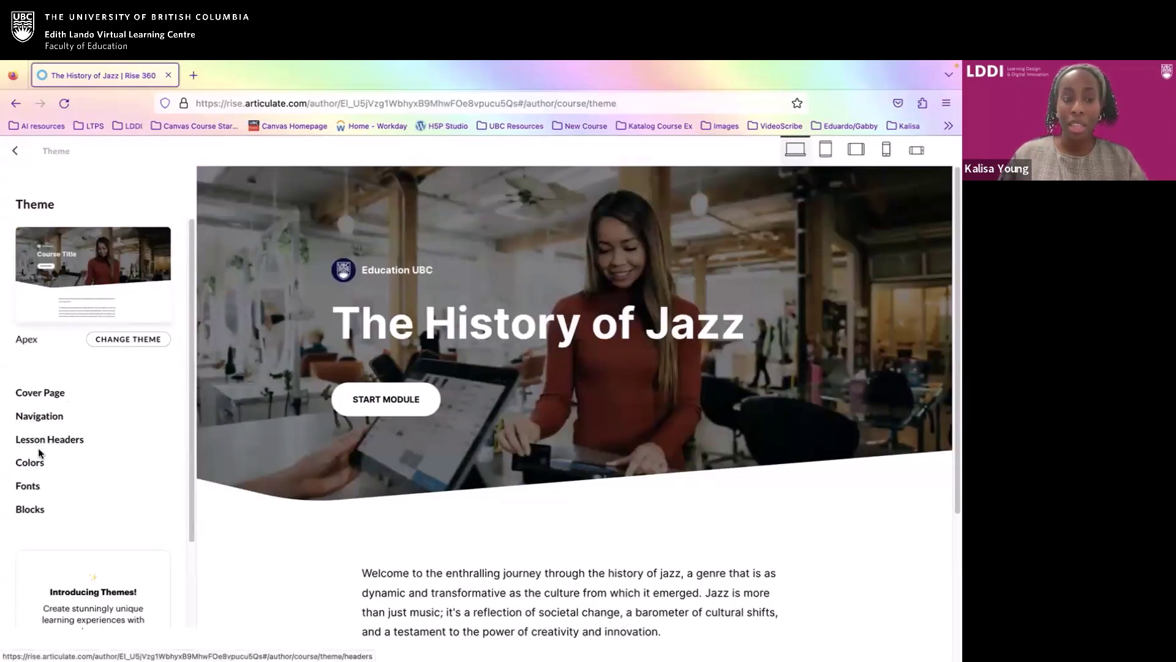
Step: Look over the theme's navigation types and the Apex cover page from the title to the lesson list
click(39, 415)
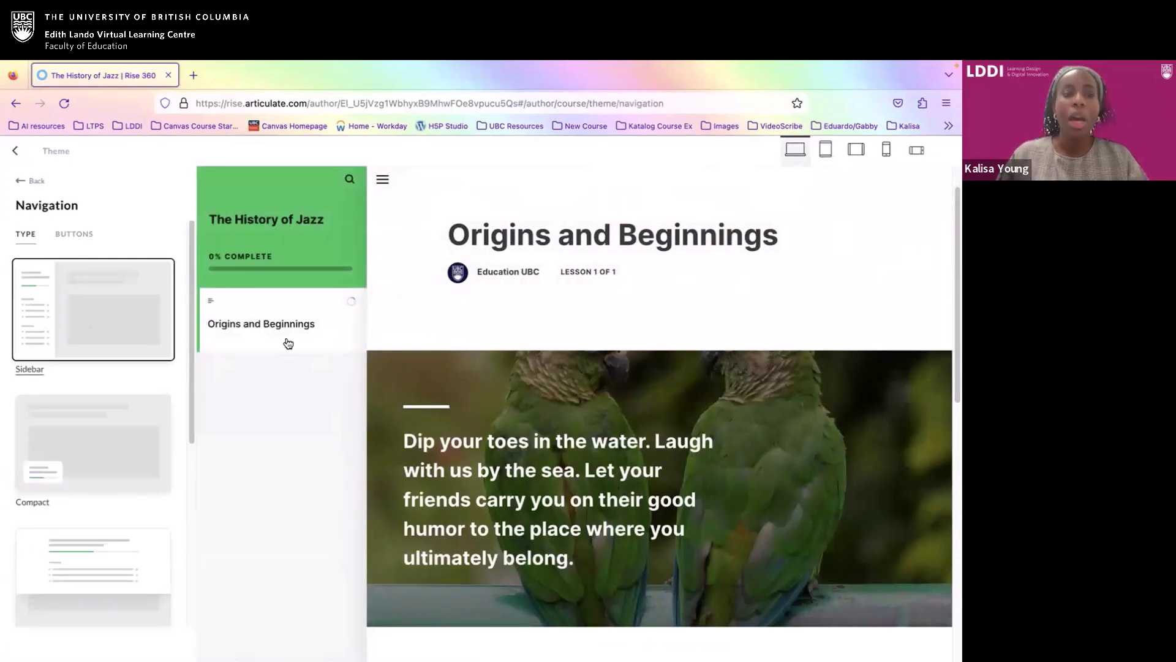
click(18, 181)
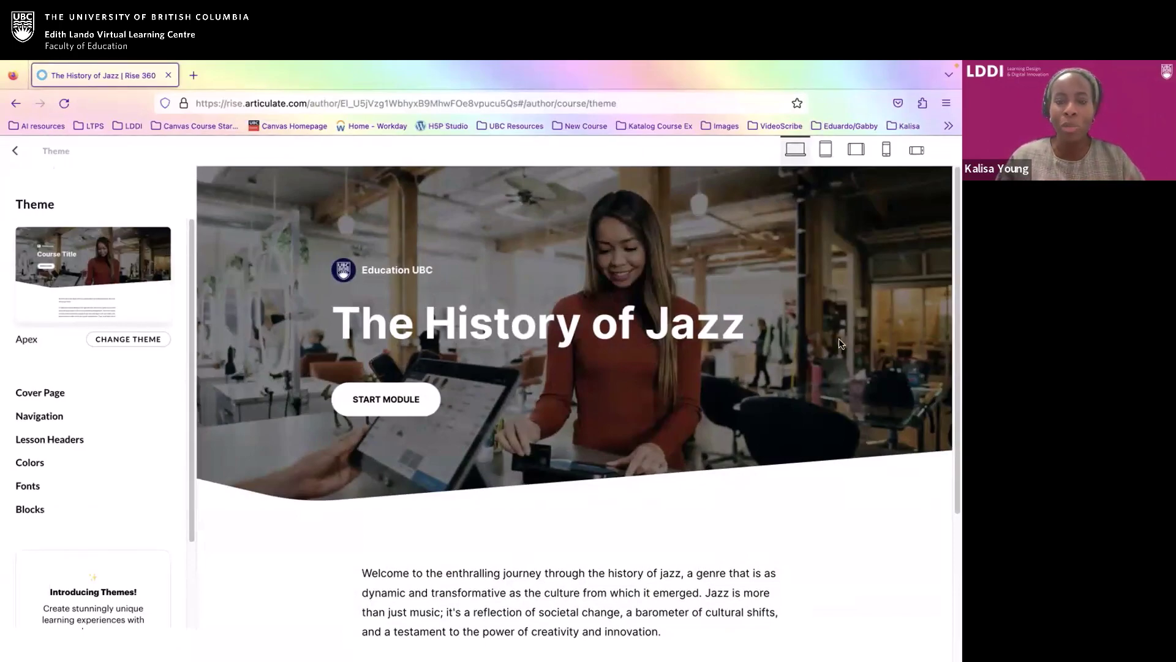
scroll(750, 444, down, 3)
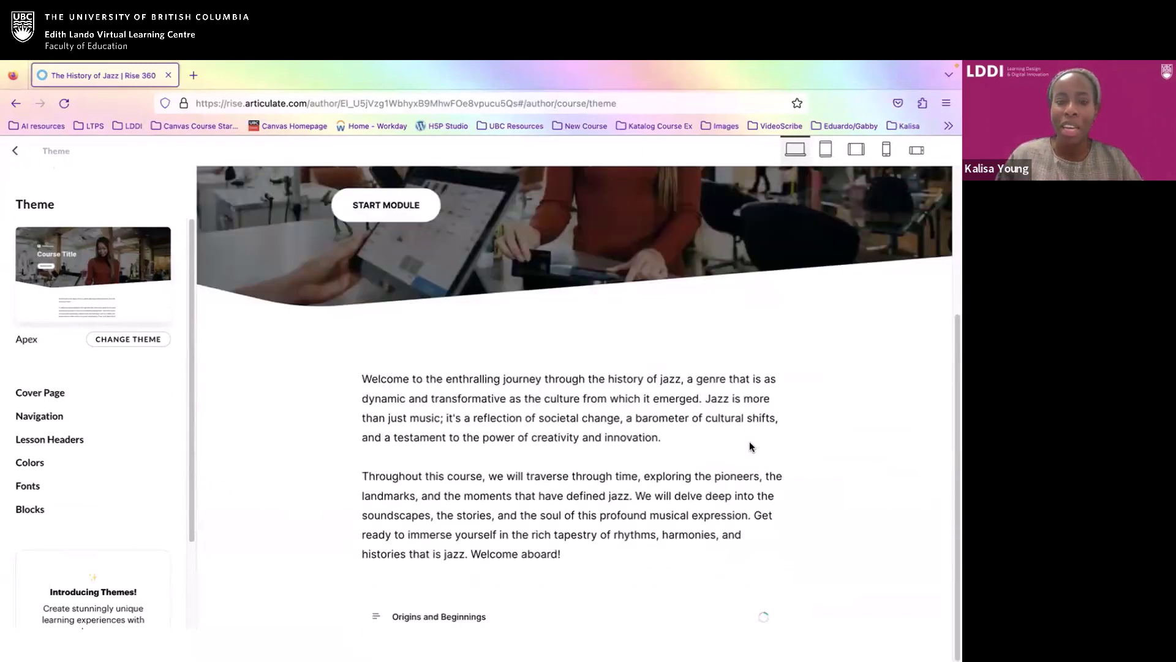
scroll(737, 429, up, 3)
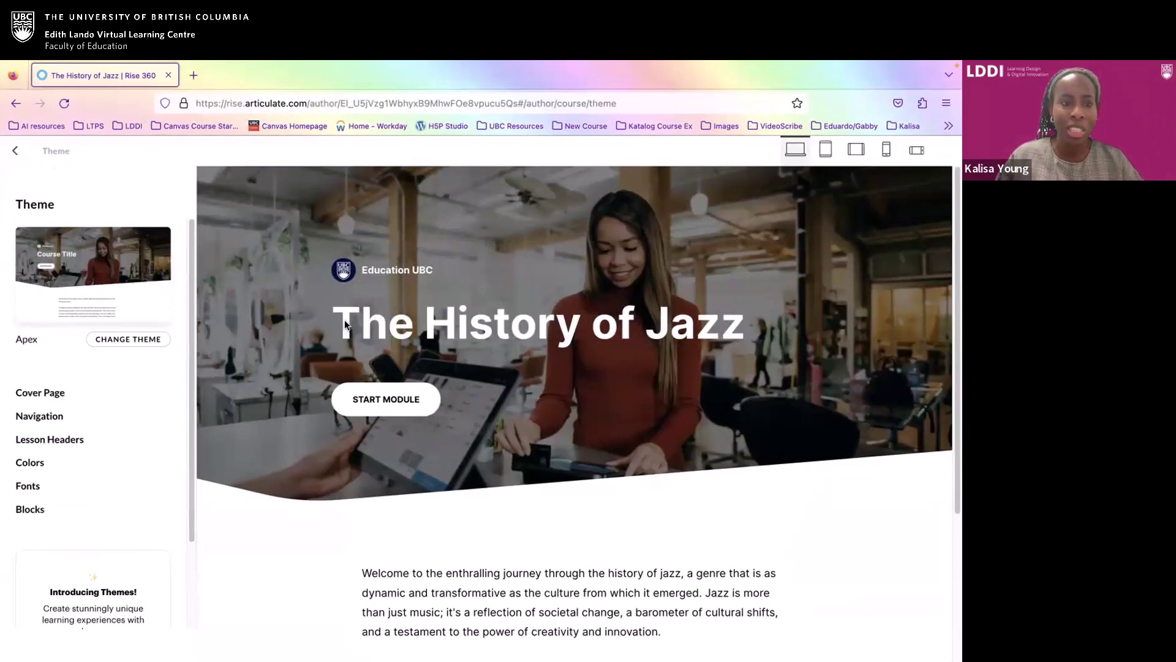
Step: Try the Compact navigation in Dark, Dark with image and Theme light styles, discard the change and return to the course outline
click(49, 419)
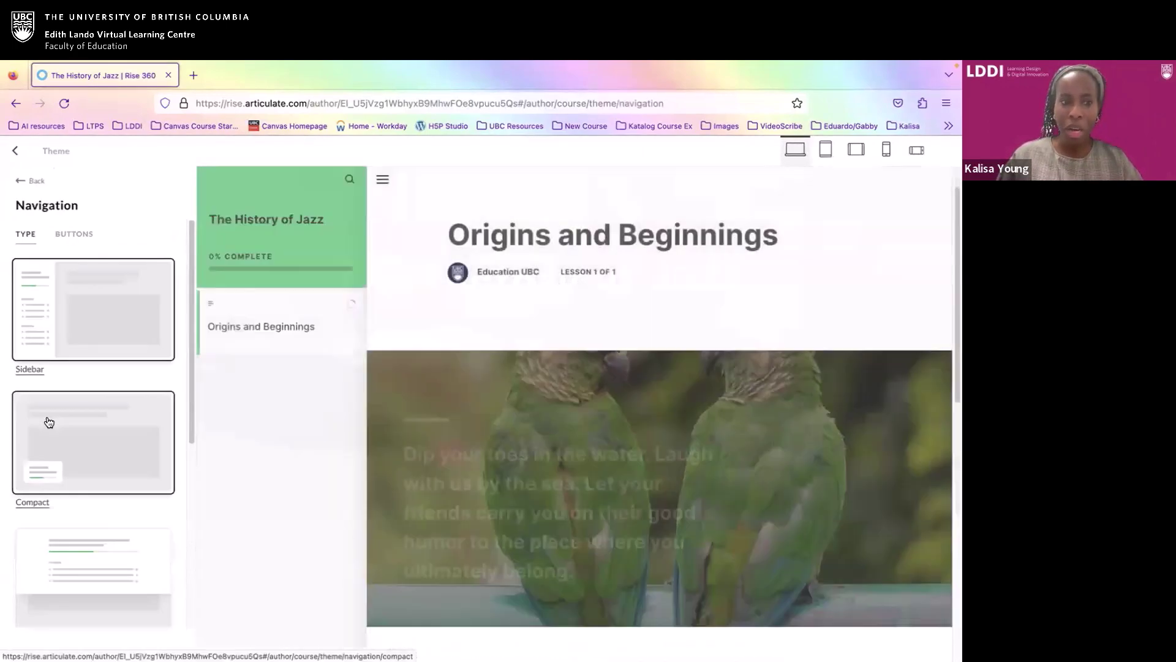
click(114, 455)
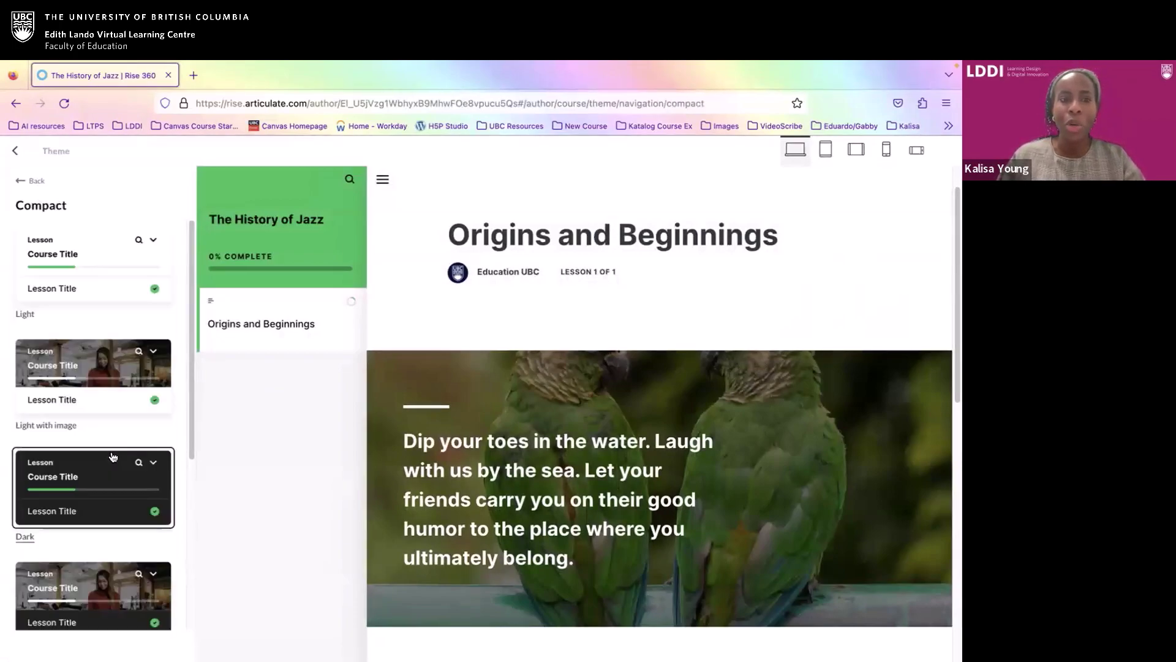
click(105, 493)
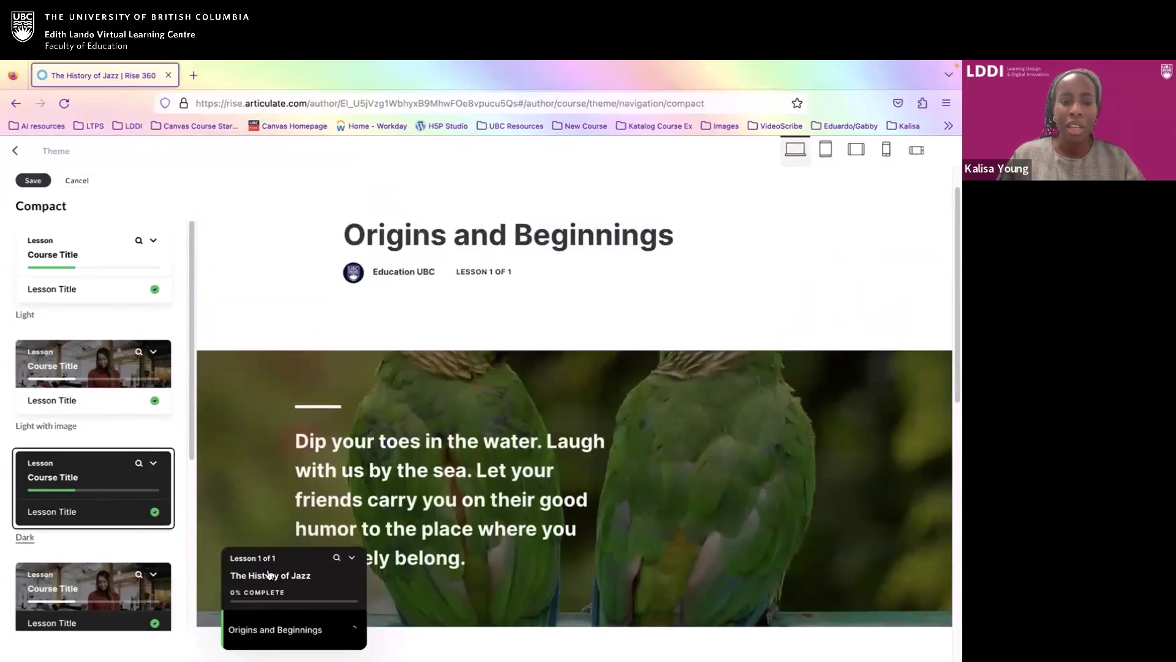
drag(280, 569, 280, 530)
click(312, 559)
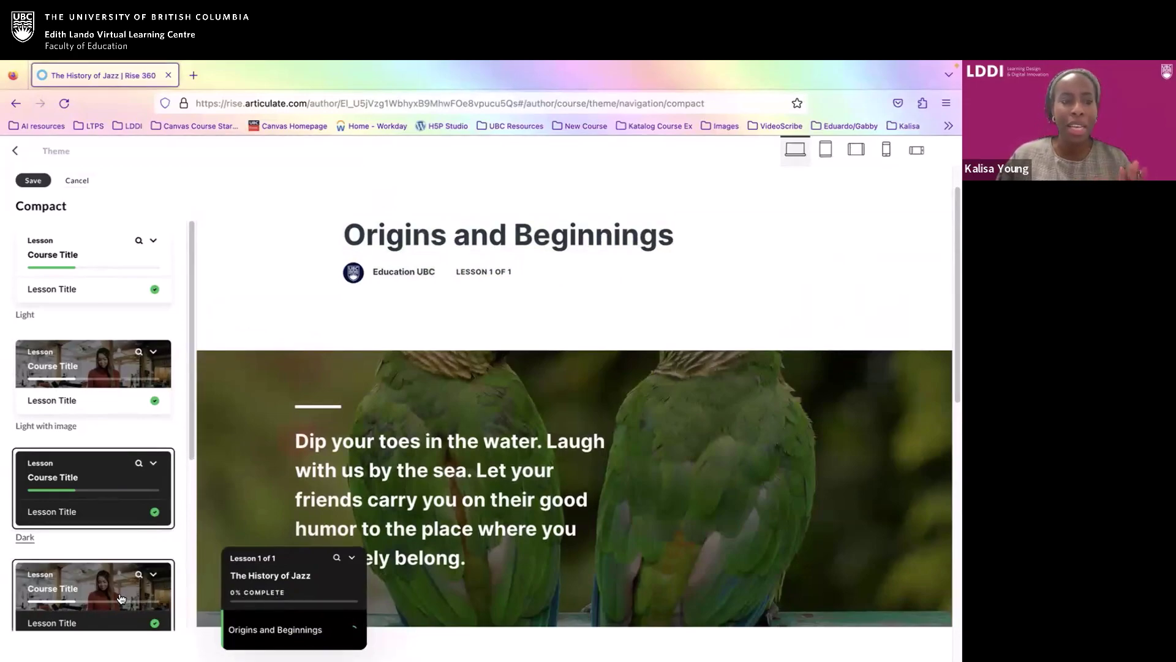
click(104, 561)
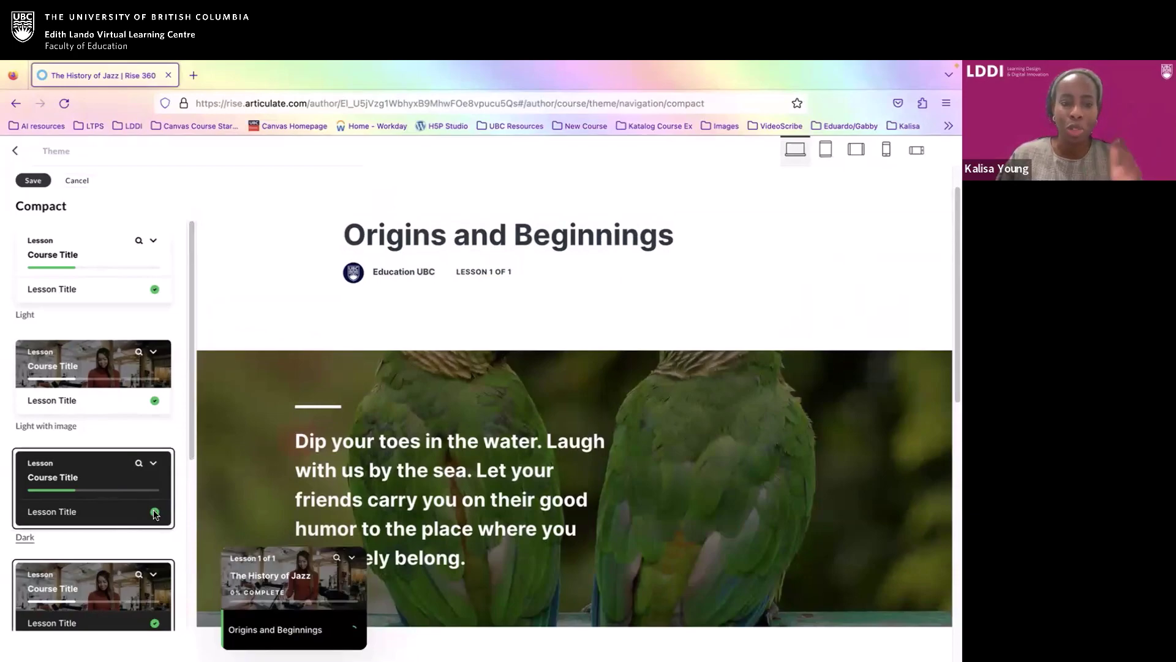
scroll(120, 517, down, 4)
click(119, 513)
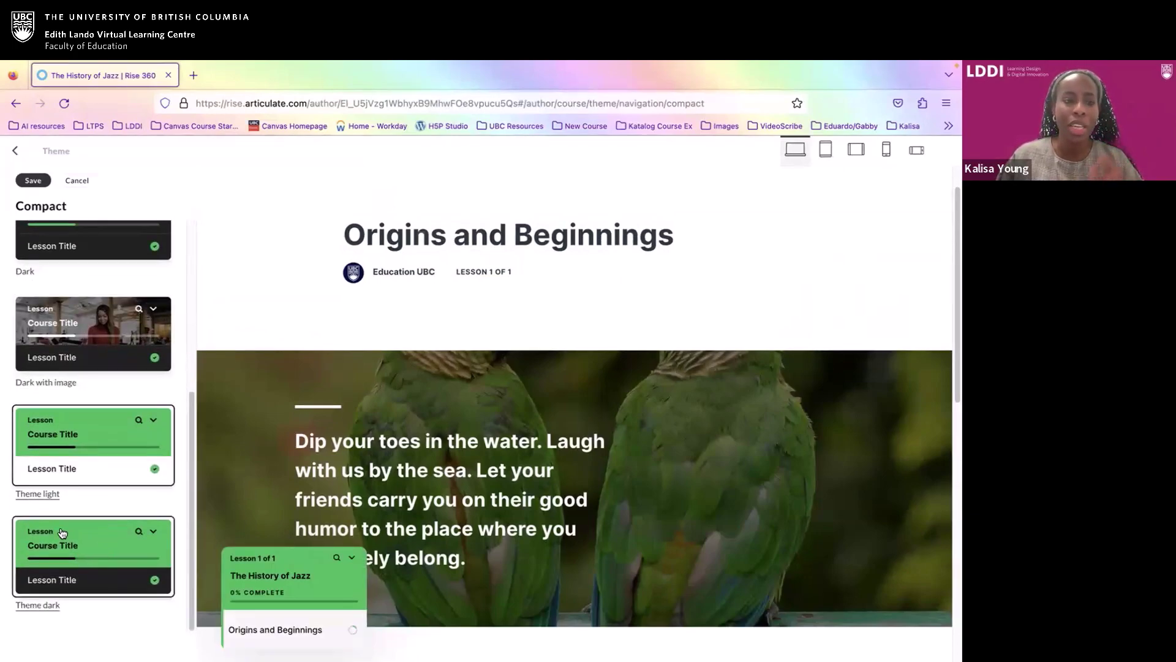
click(72, 181)
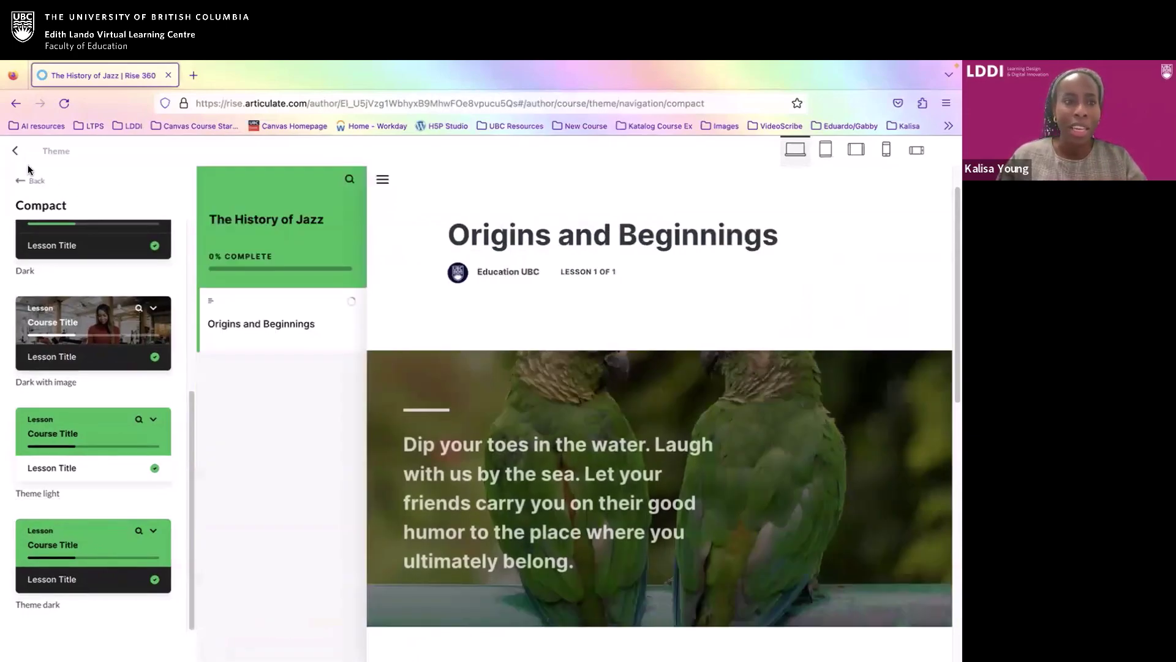
click(15, 151)
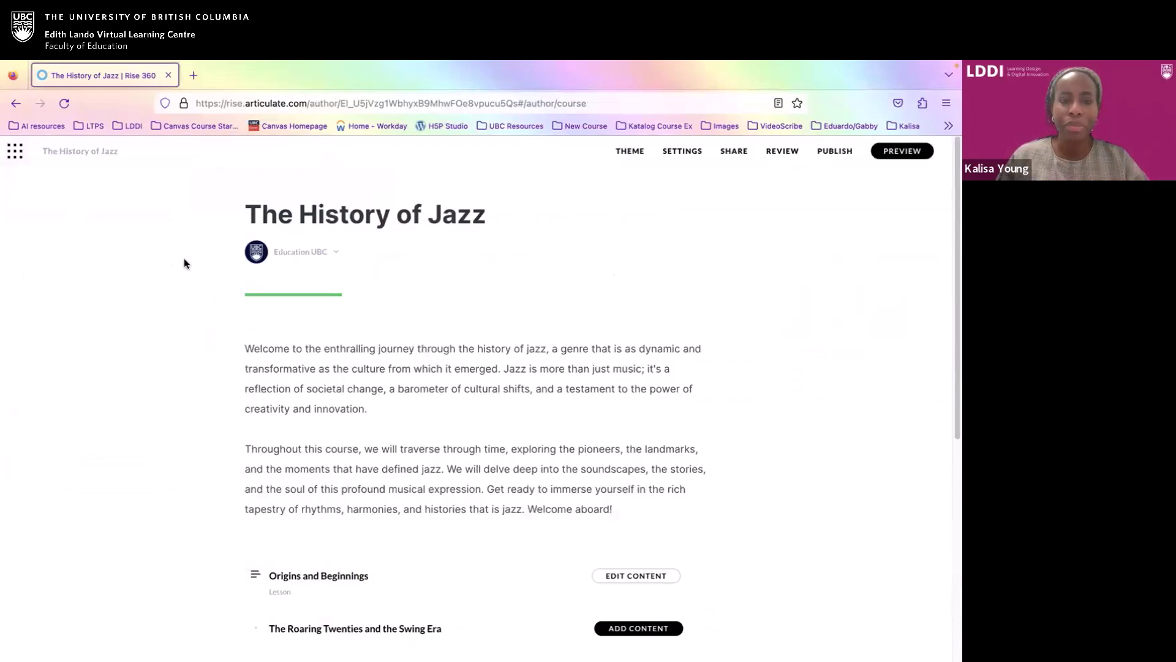
Step: Open the course settings and review the four steps for translating the course
click(690, 159)
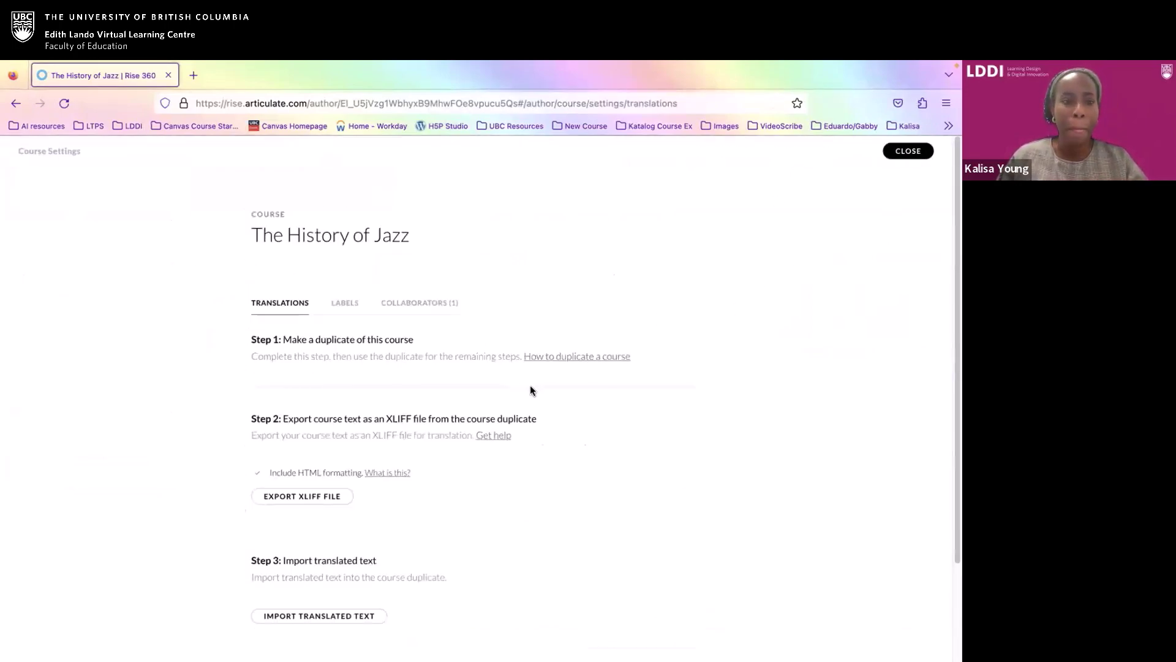
scroll(532, 386, down, 2)
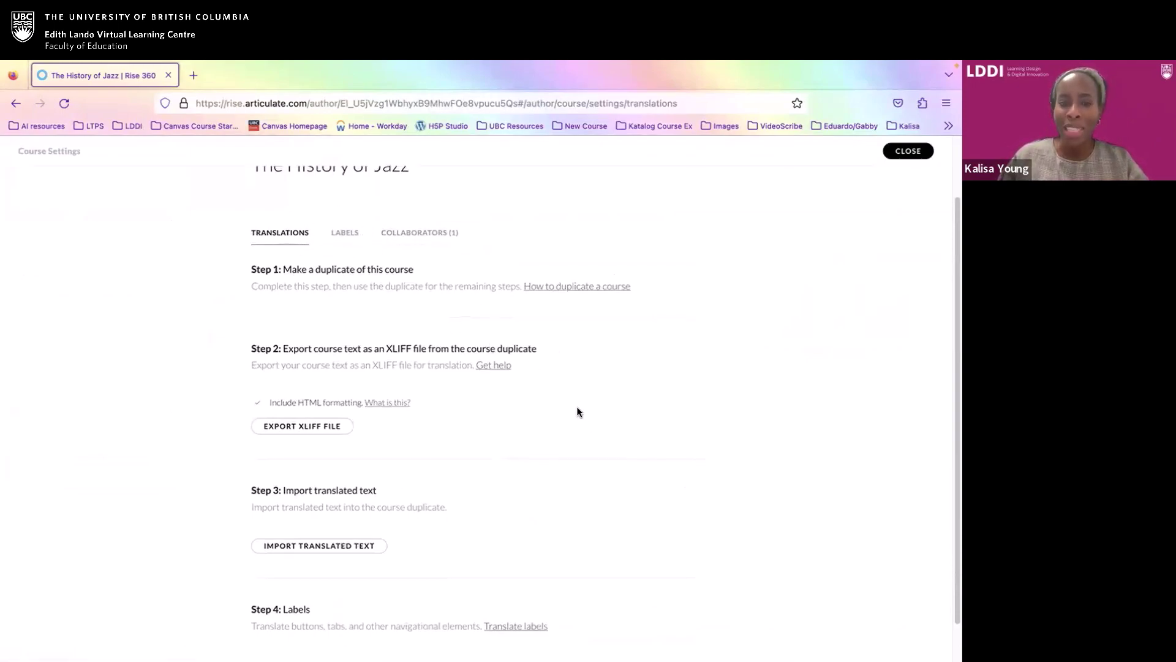
scroll(556, 426, down, 1)
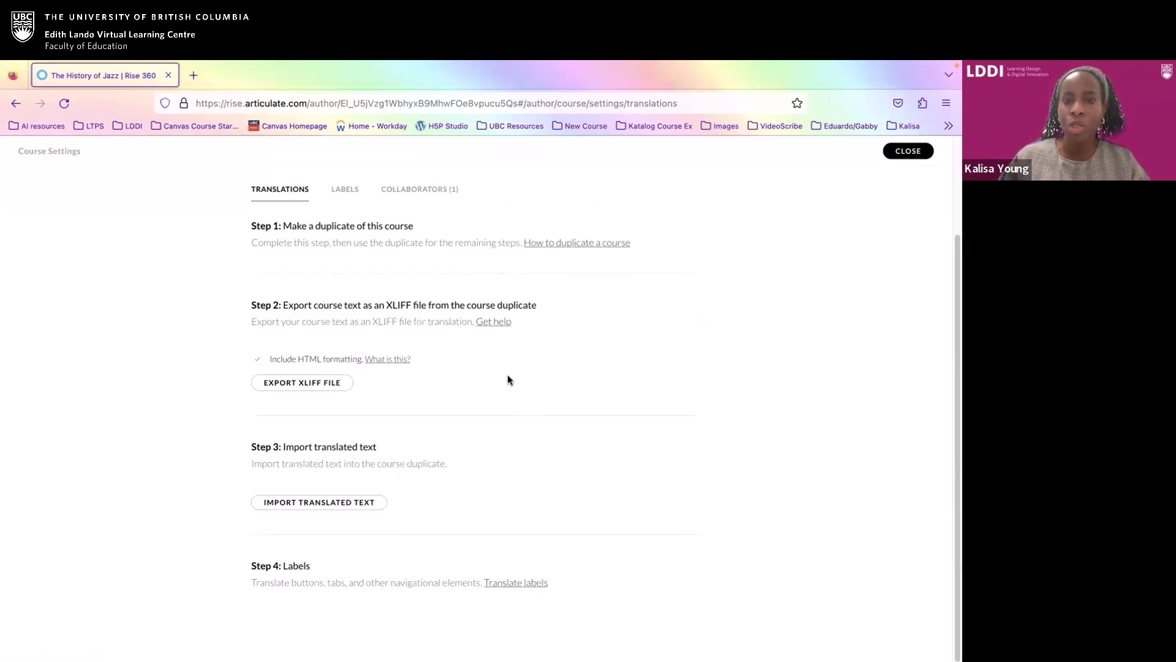
Step: Examine the custom course labels, including the available language label sets and the button and message texts
click(346, 192)
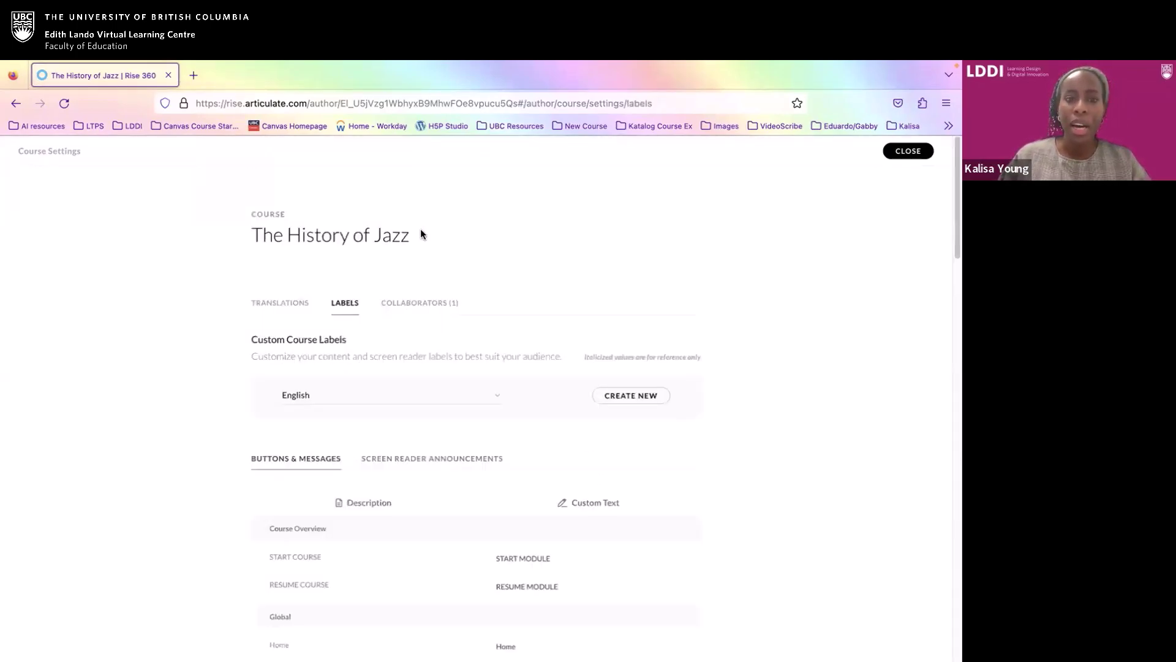
scroll(593, 337, down, 1)
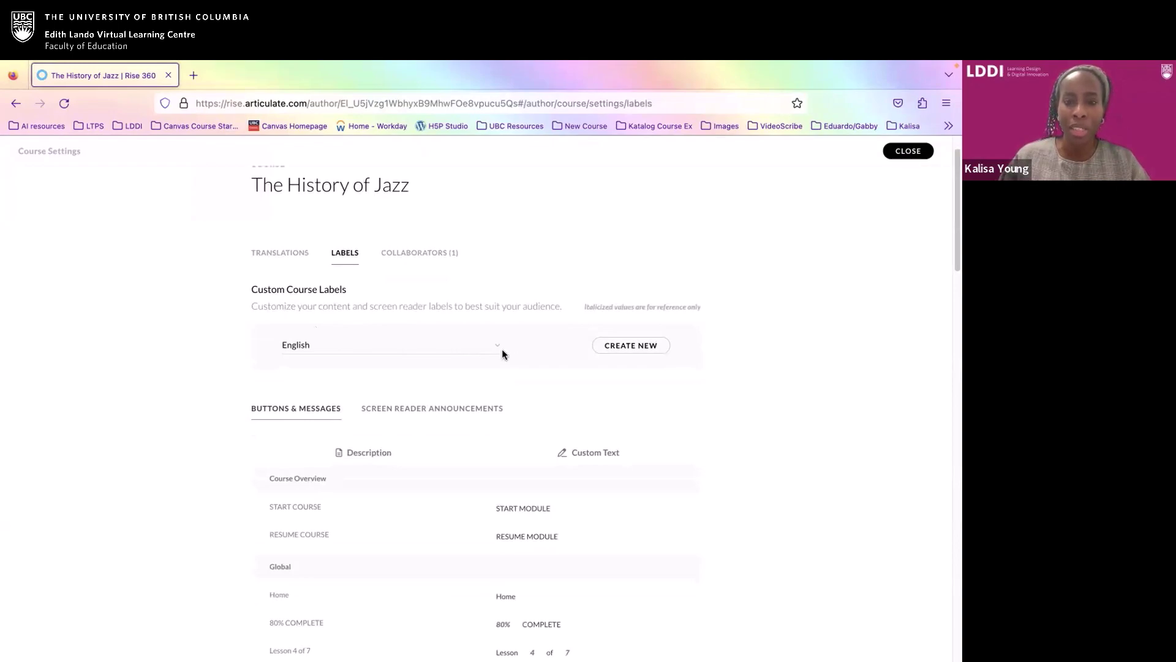
scroll(533, 389, down, 1)
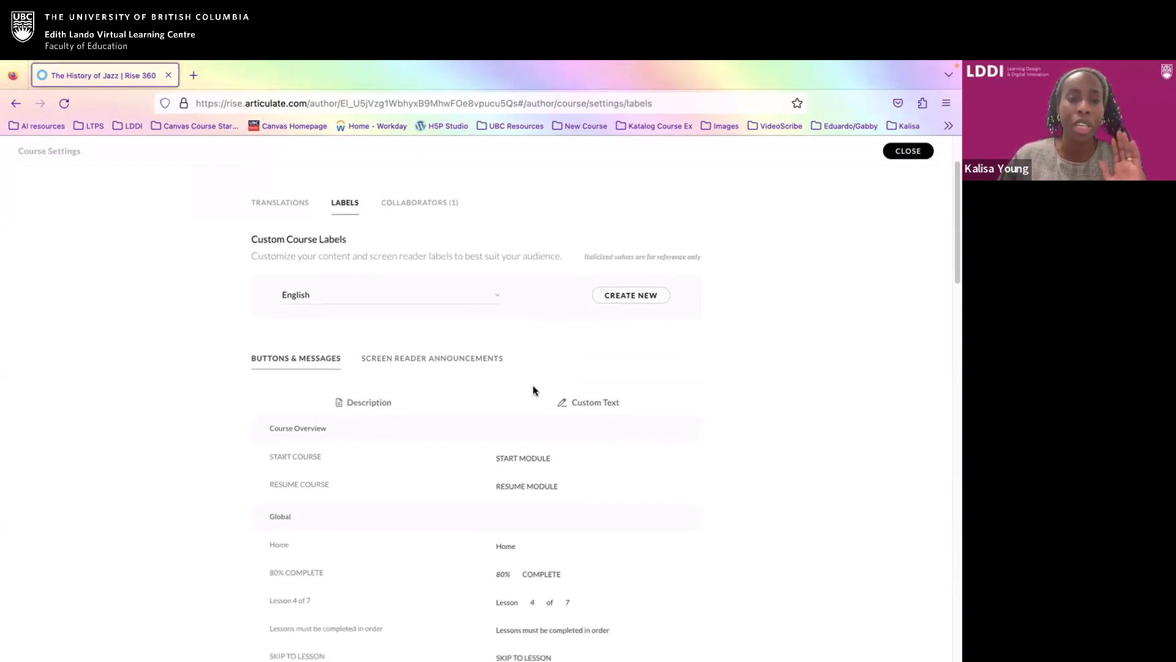
click(490, 296)
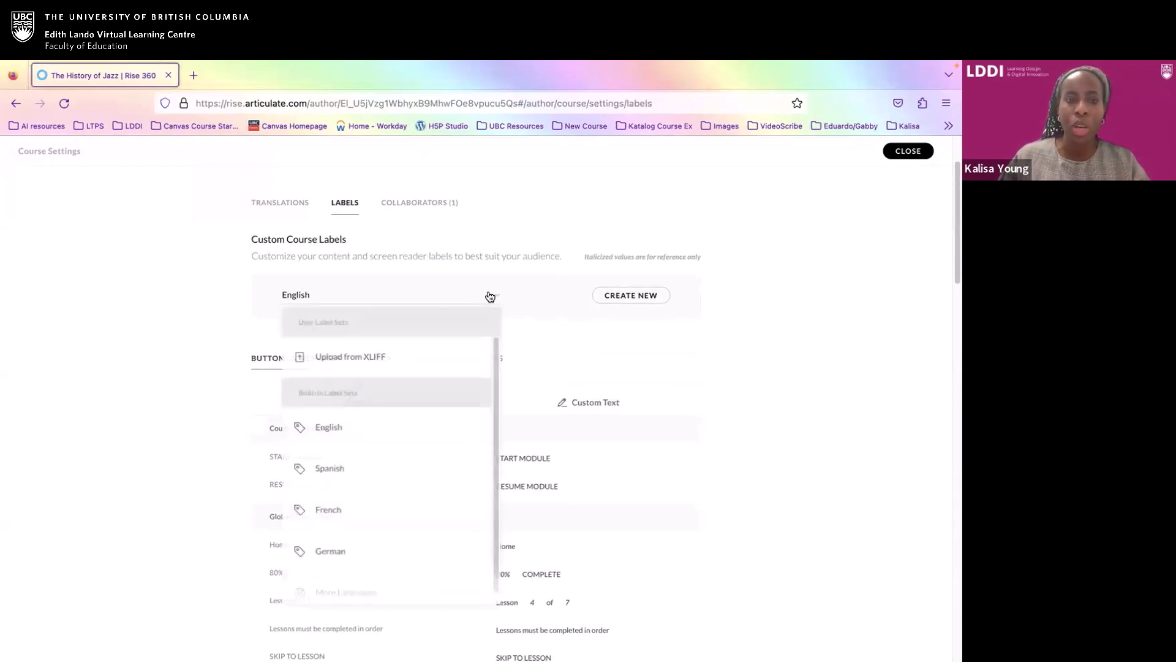
click(489, 295)
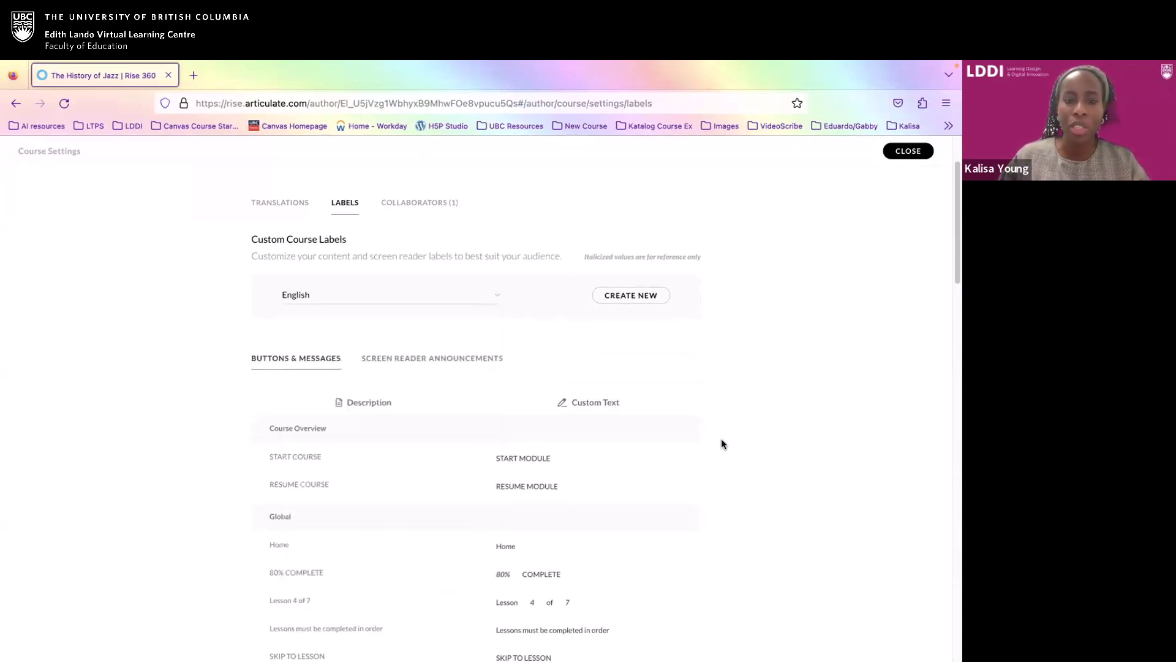
scroll(722, 439, down, 1)
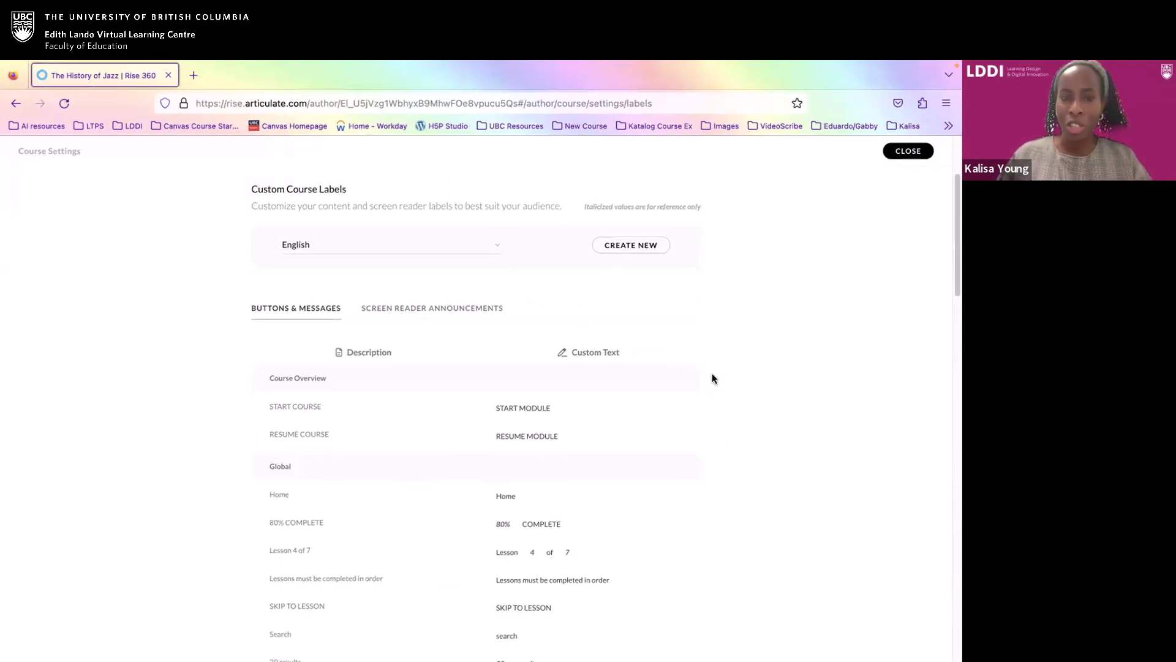
scroll(747, 397, down, 1)
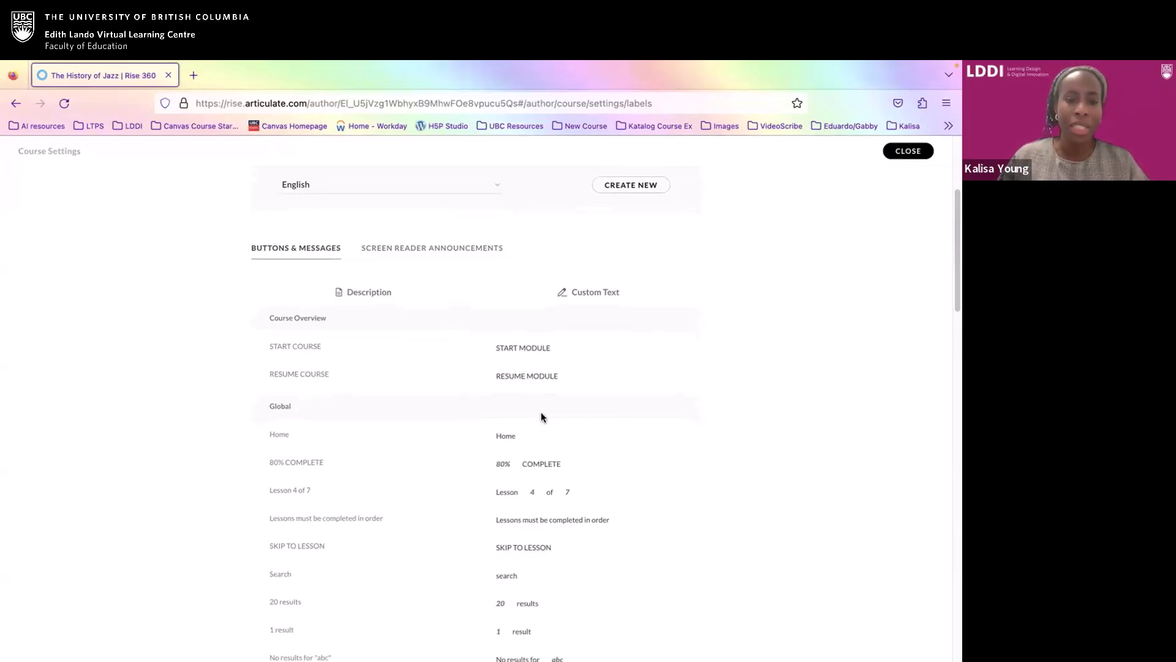
scroll(538, 407, down, 3)
Step: Check where the course's collaborators are managed and close the course settings
scroll(539, 413, up, 6)
click(426, 306)
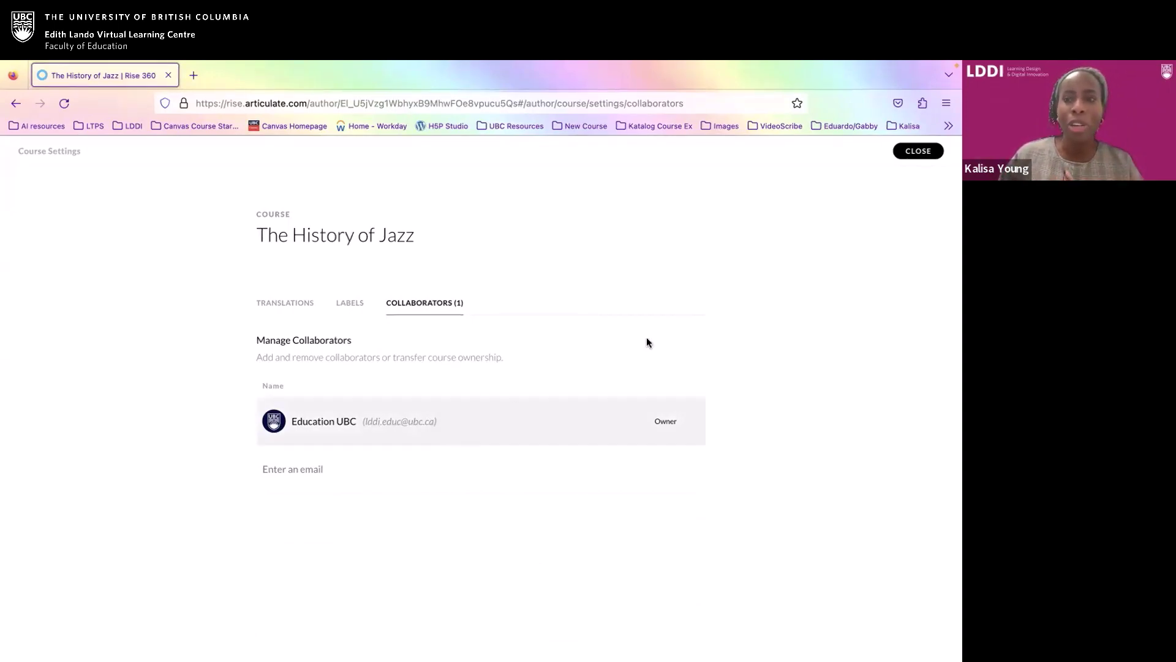
click(933, 152)
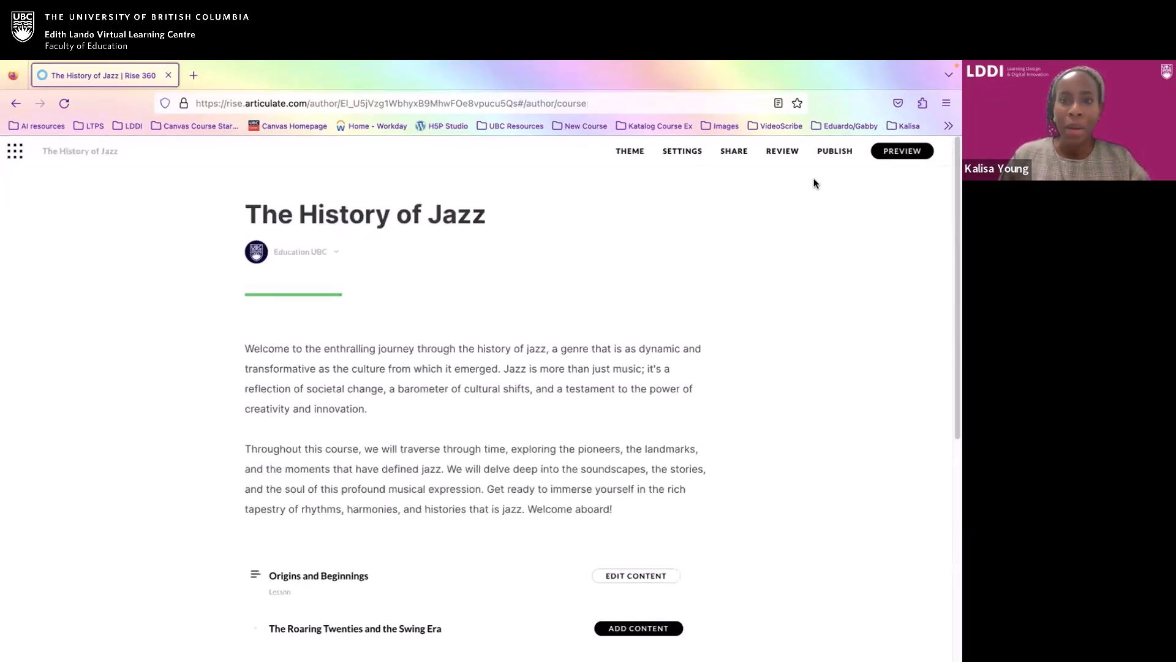
Step: Examine the course's sharing options, selecting the preview link and trying its password option, and close them
click(737, 157)
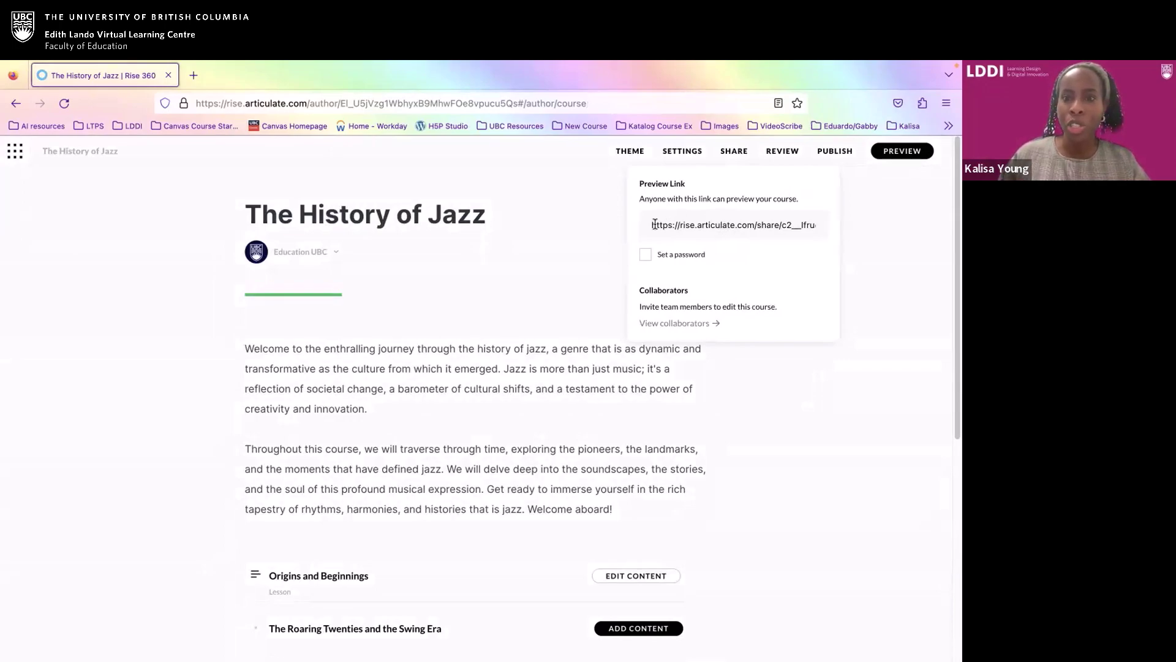
drag(696, 224, 834, 227)
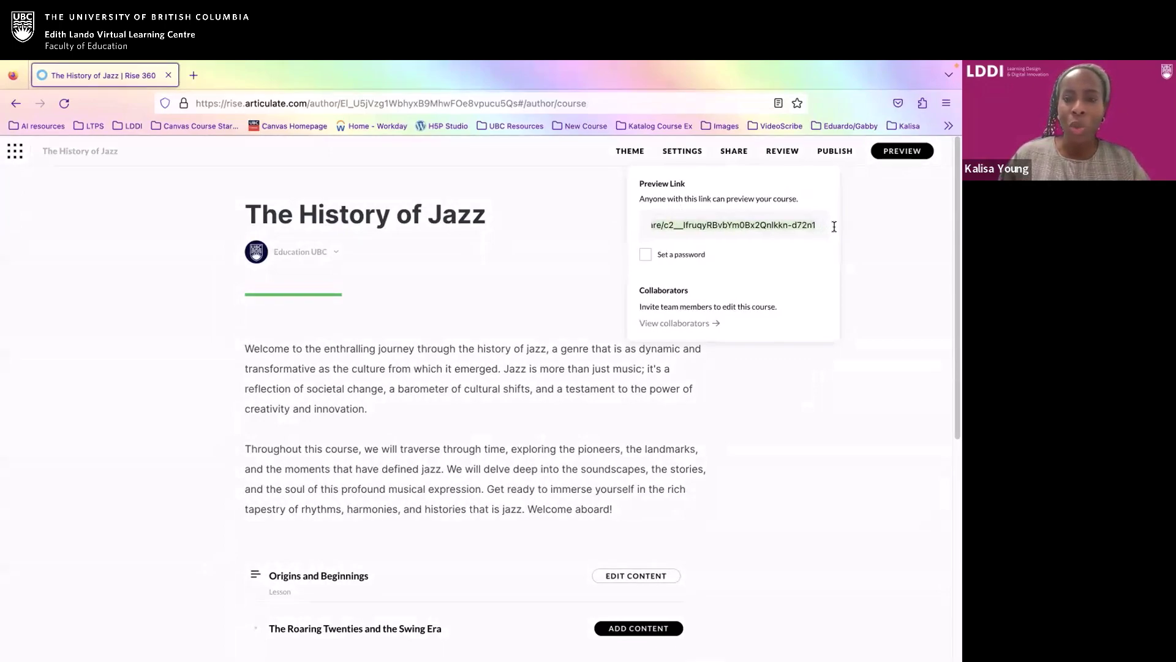
click(648, 258)
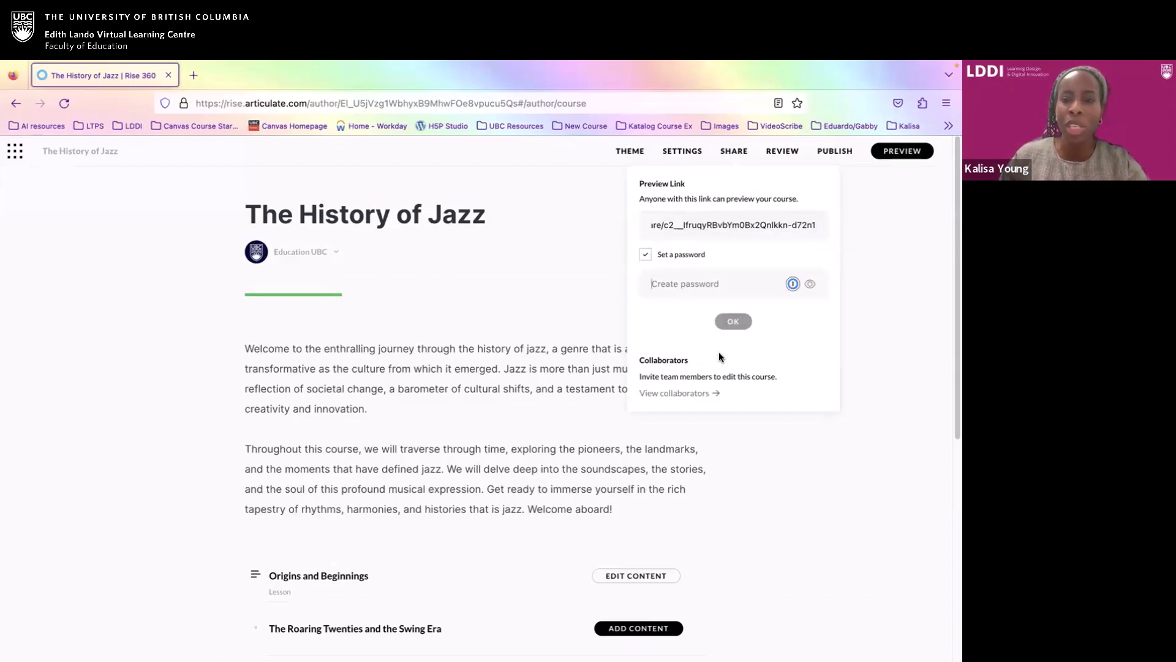
click(645, 254)
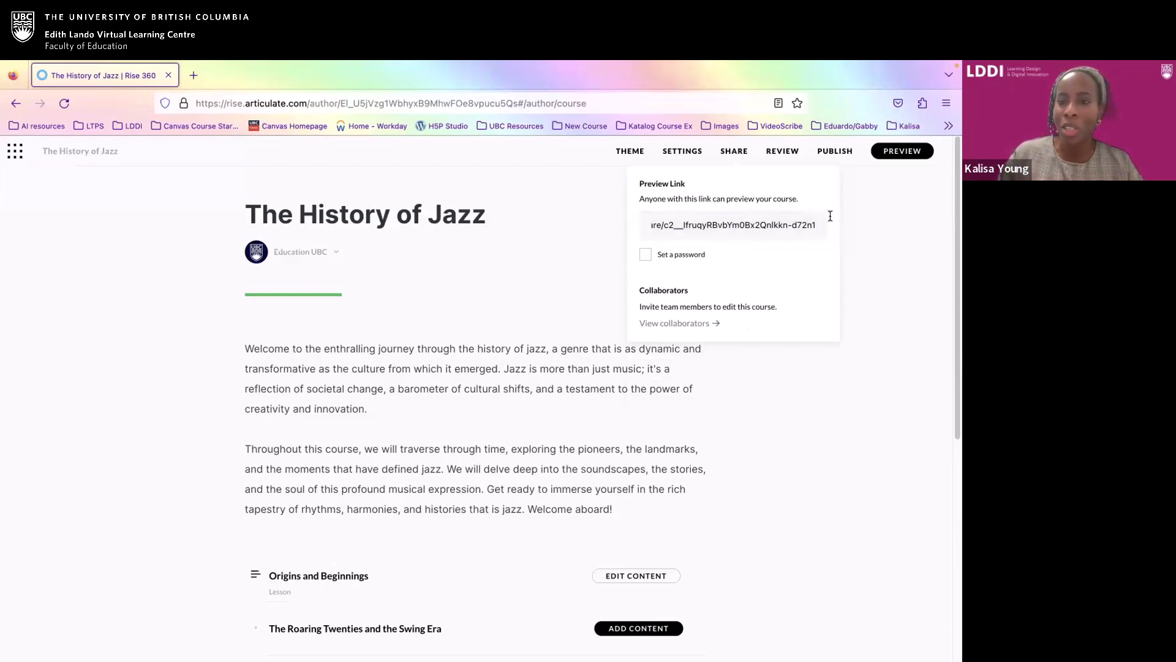
click(733, 152)
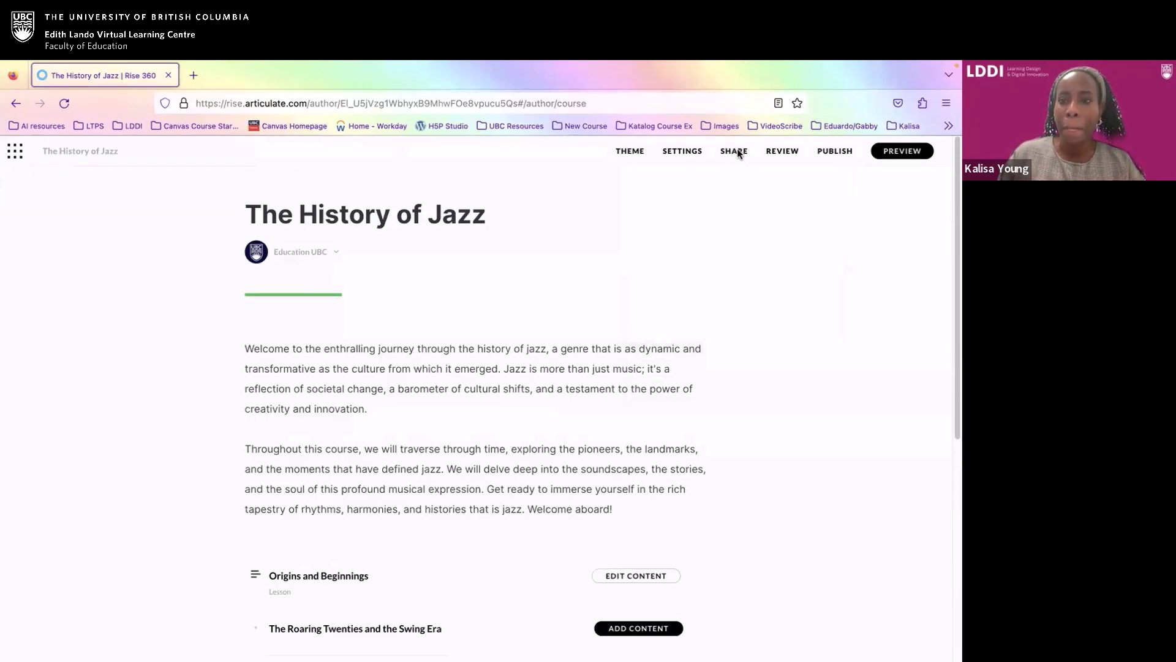
Step: Open the LMS publishing settings and review the SCORM, tracking, reporting, exit link and cover page options
click(836, 153)
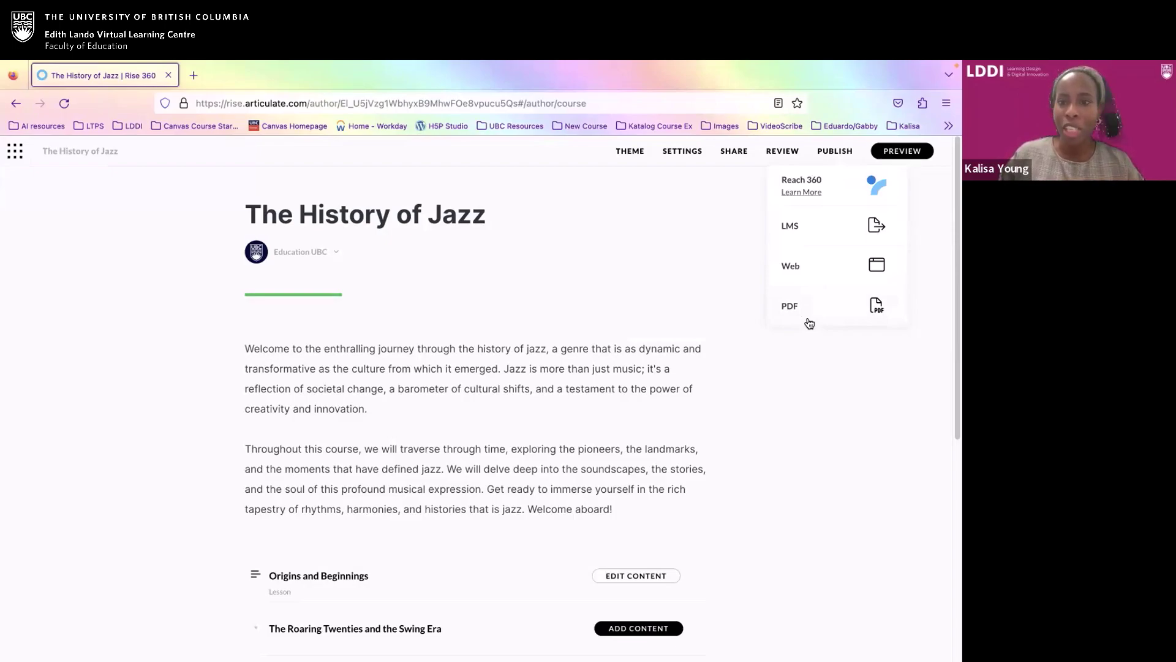
click(829, 230)
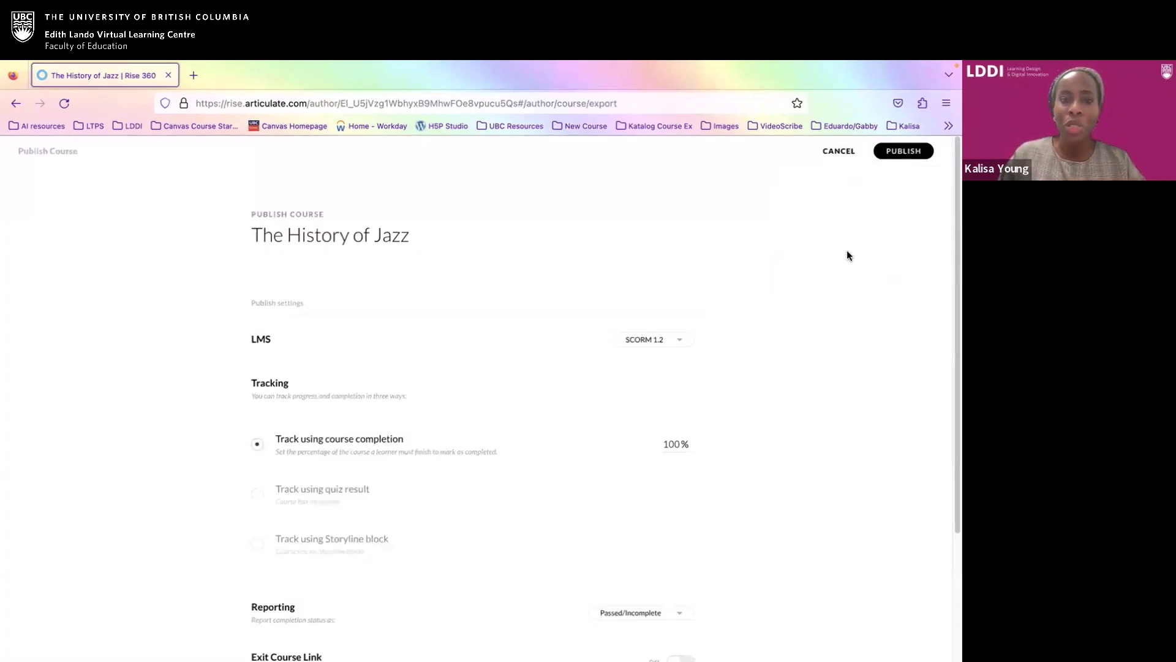
scroll(846, 361, down, 2)
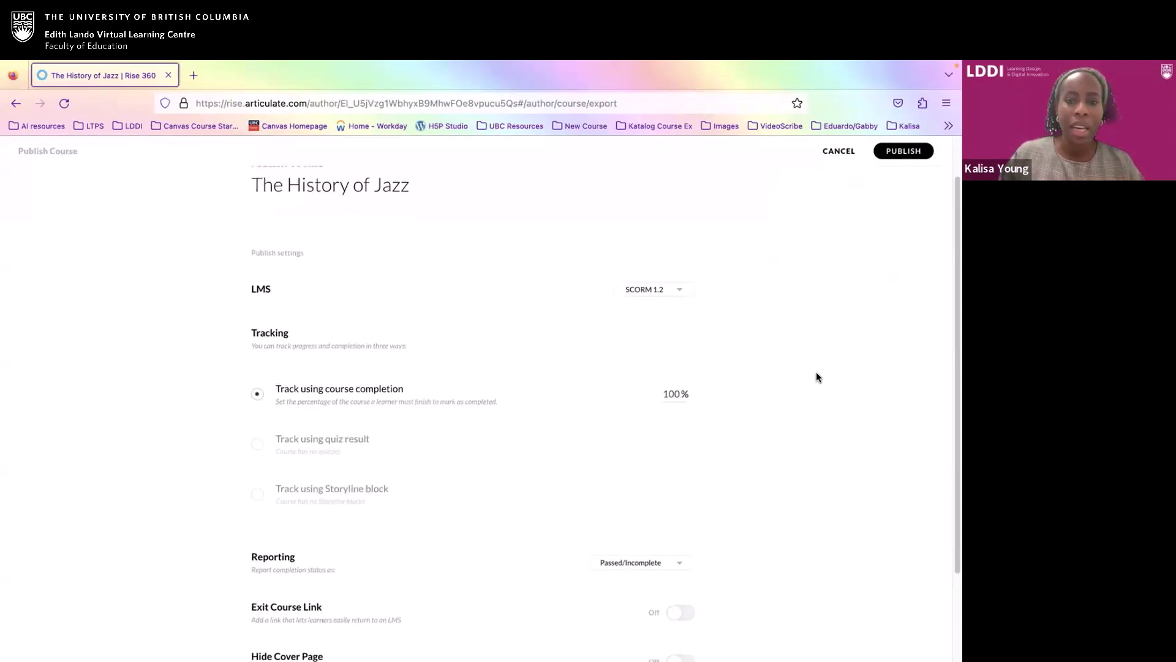
scroll(817, 377, down, 1)
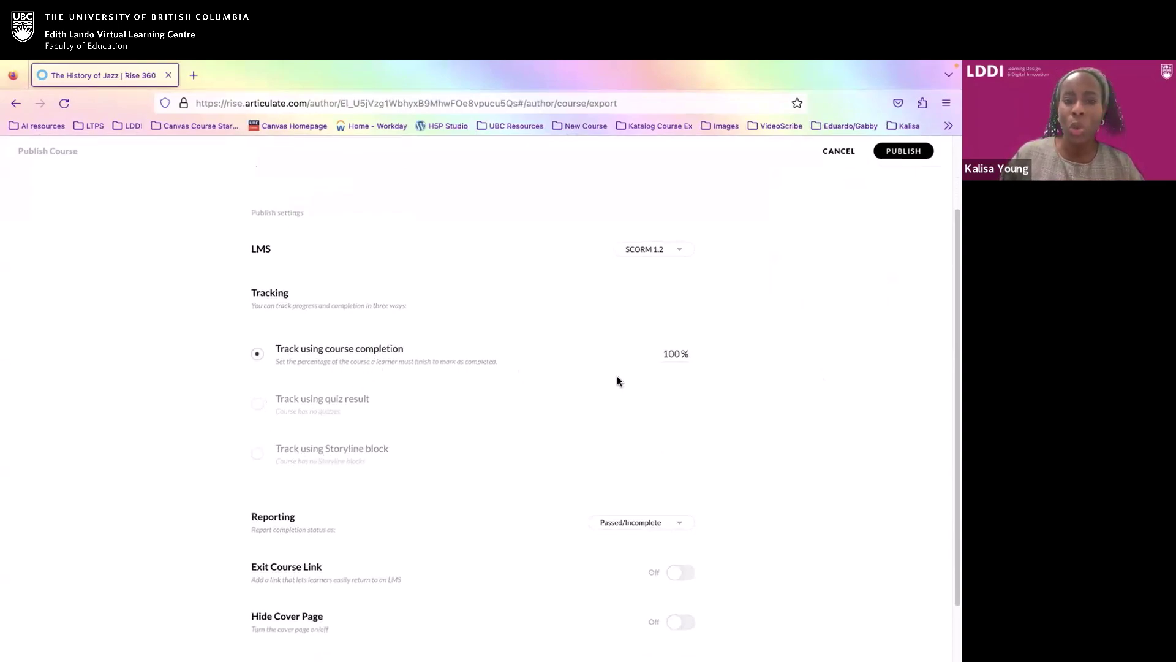
scroll(737, 382, down, 1)
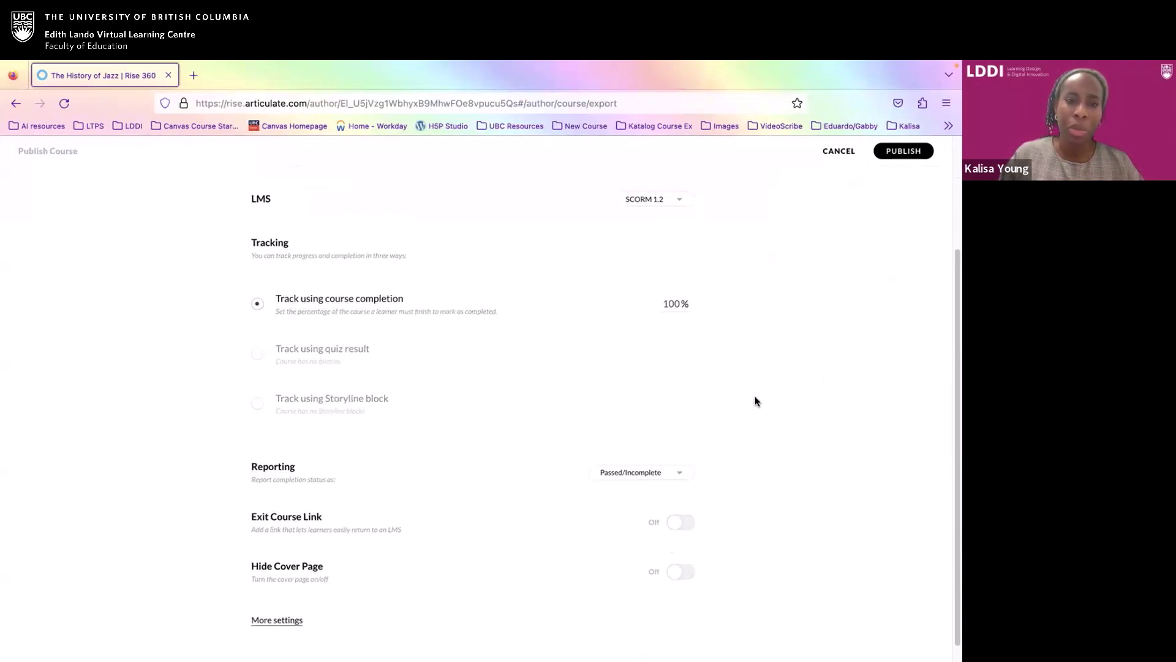
scroll(754, 402, down, 1)
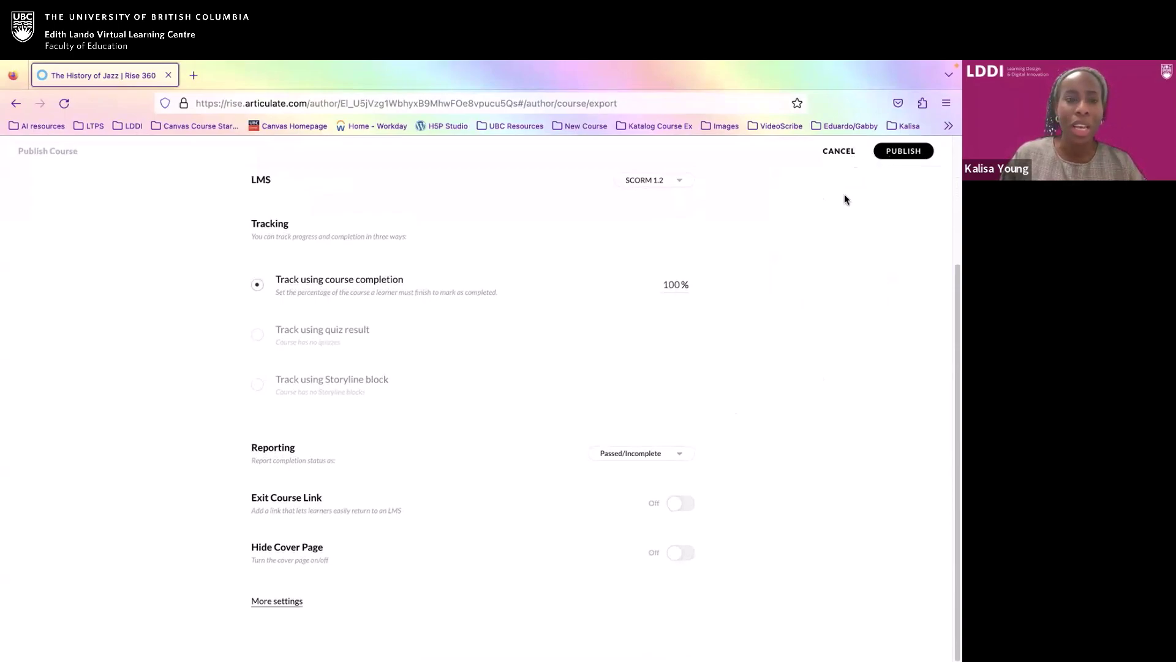
Step: Start publishing the course to view the publishing checklist, close the checklist and leave the publish settings without publishing
scroll(842, 263, up, 3)
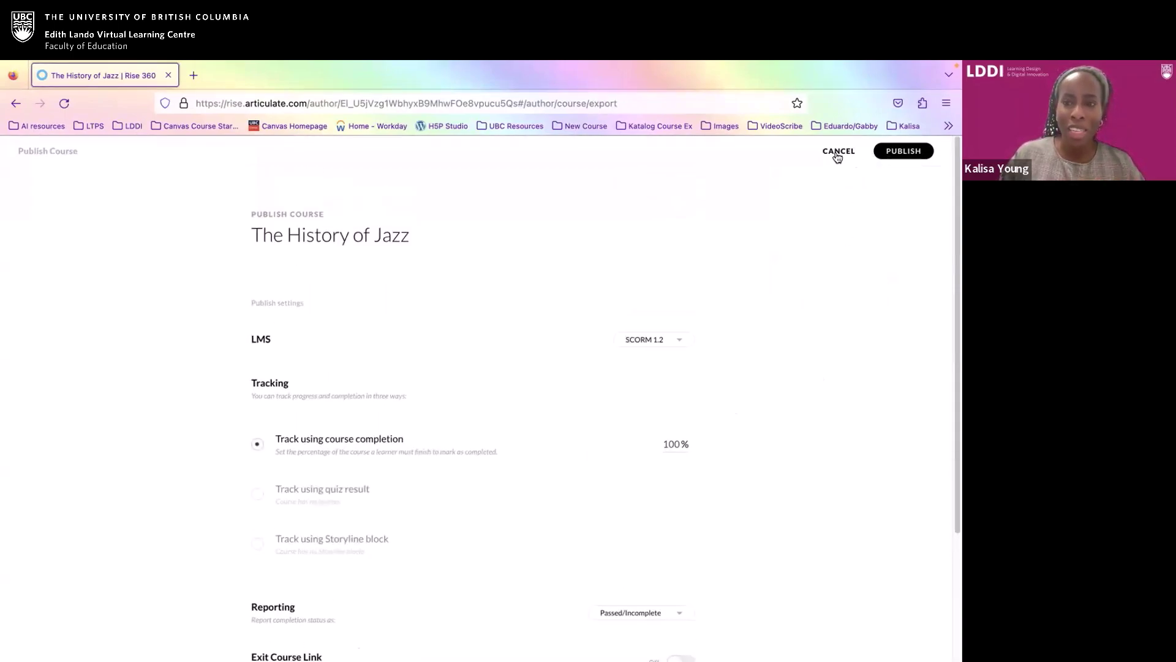
click(917, 153)
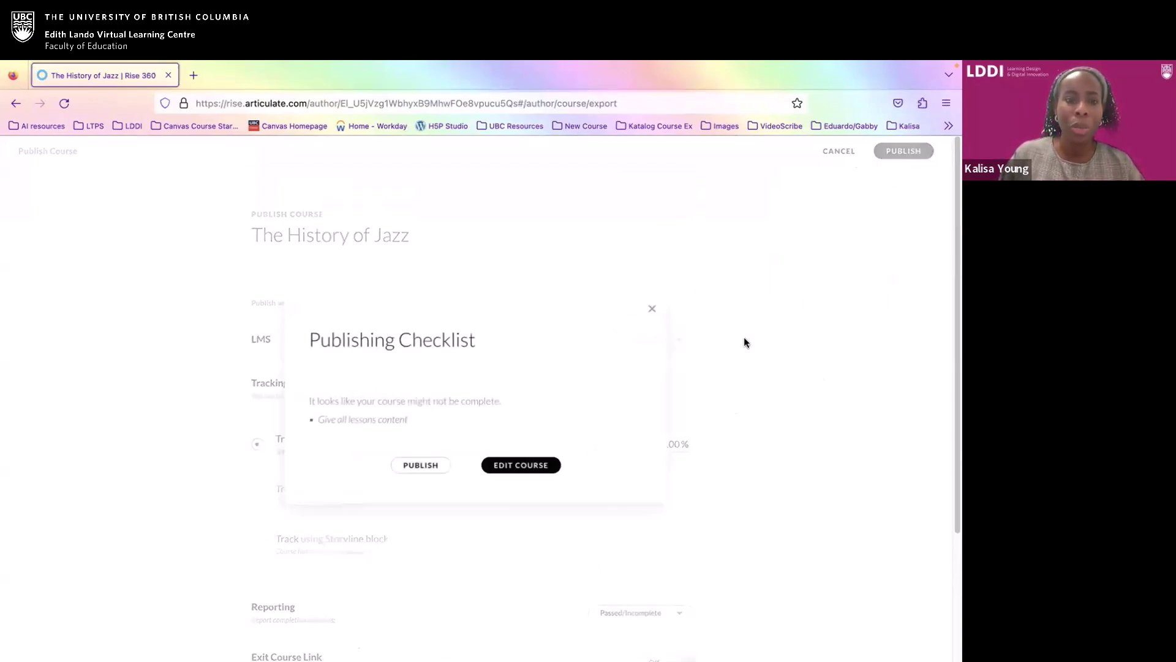
click(652, 308)
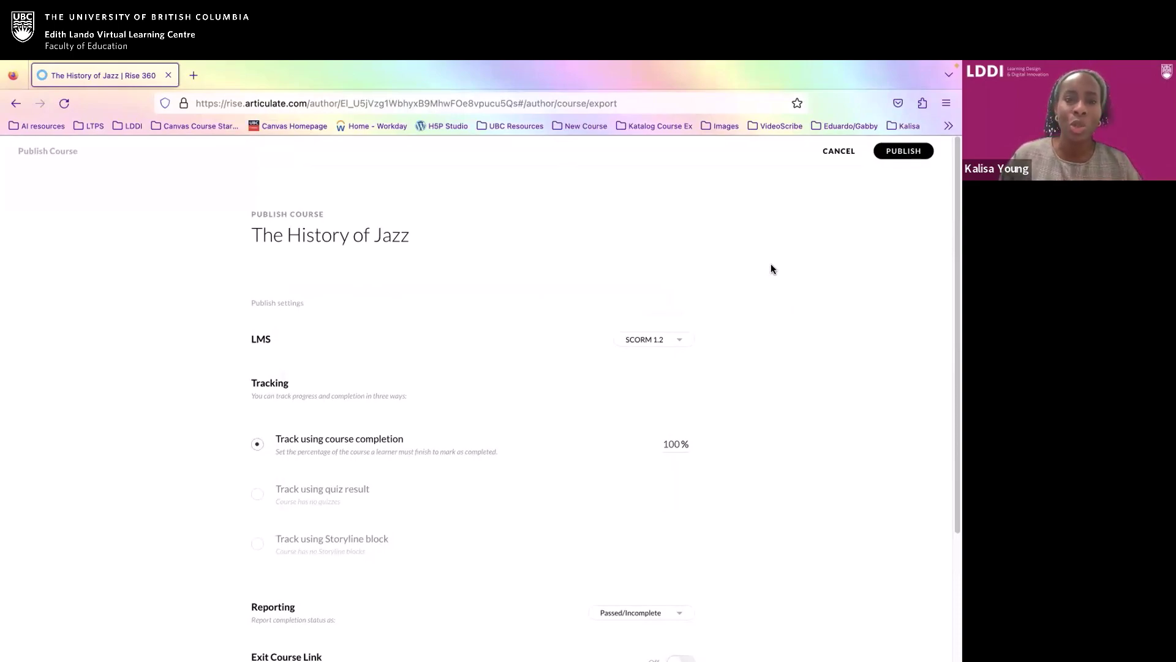
click(834, 159)
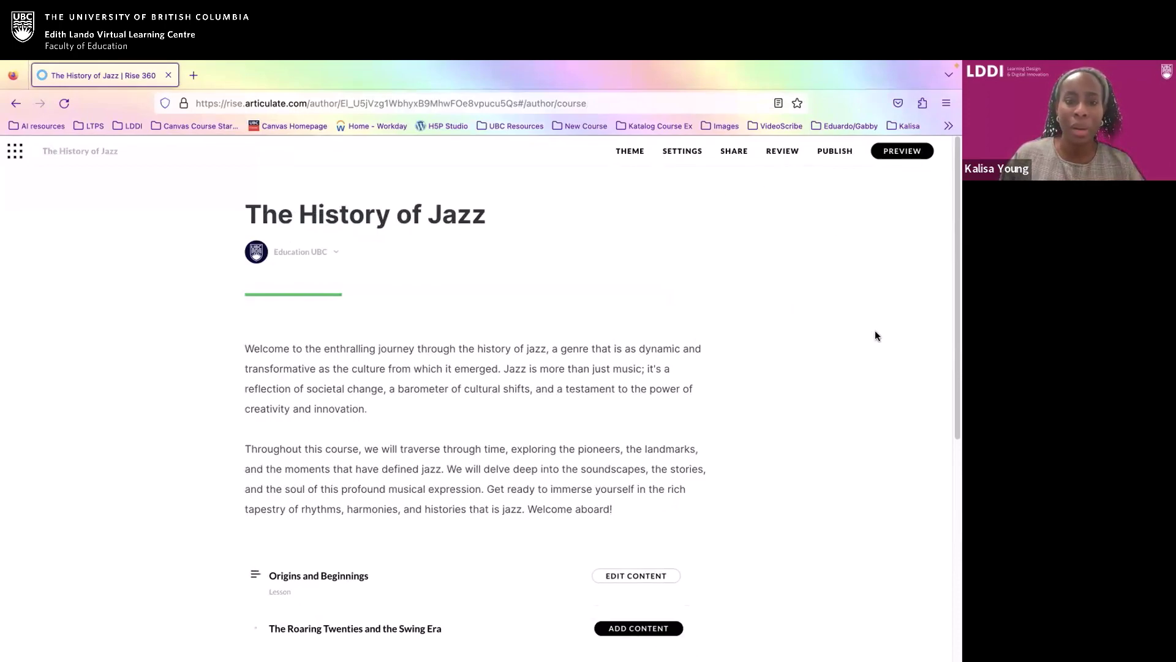
Step: Review the course outline, from the welcome text down to the list of lessons
scroll(875, 334, down, 5)
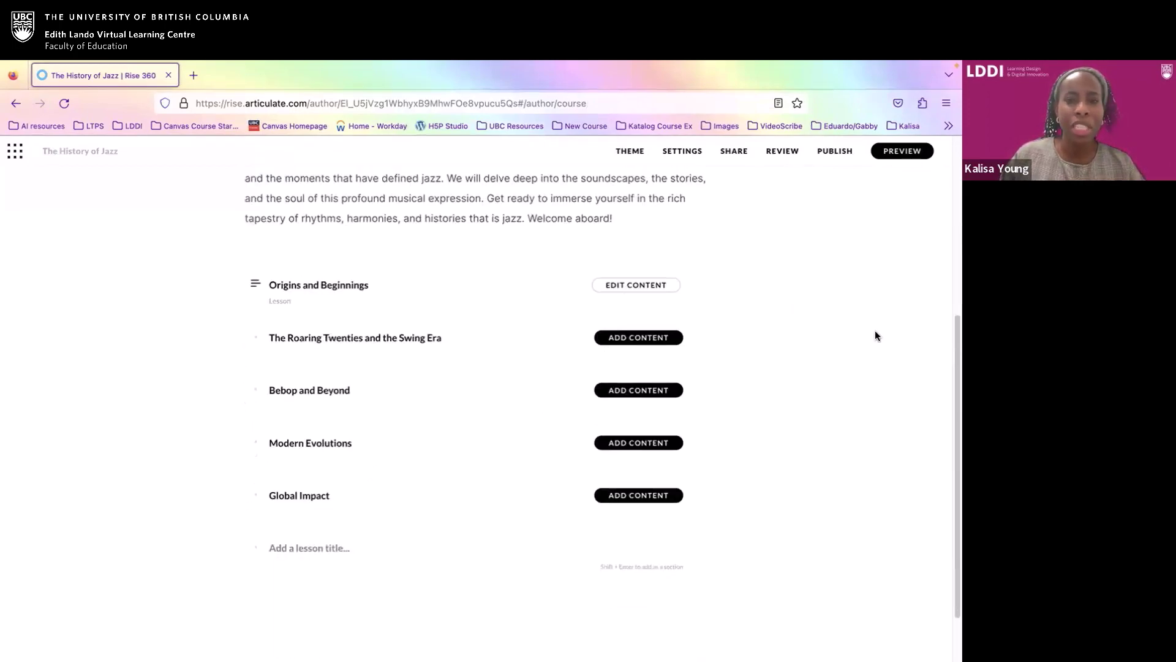
scroll(843, 330, up, 4)
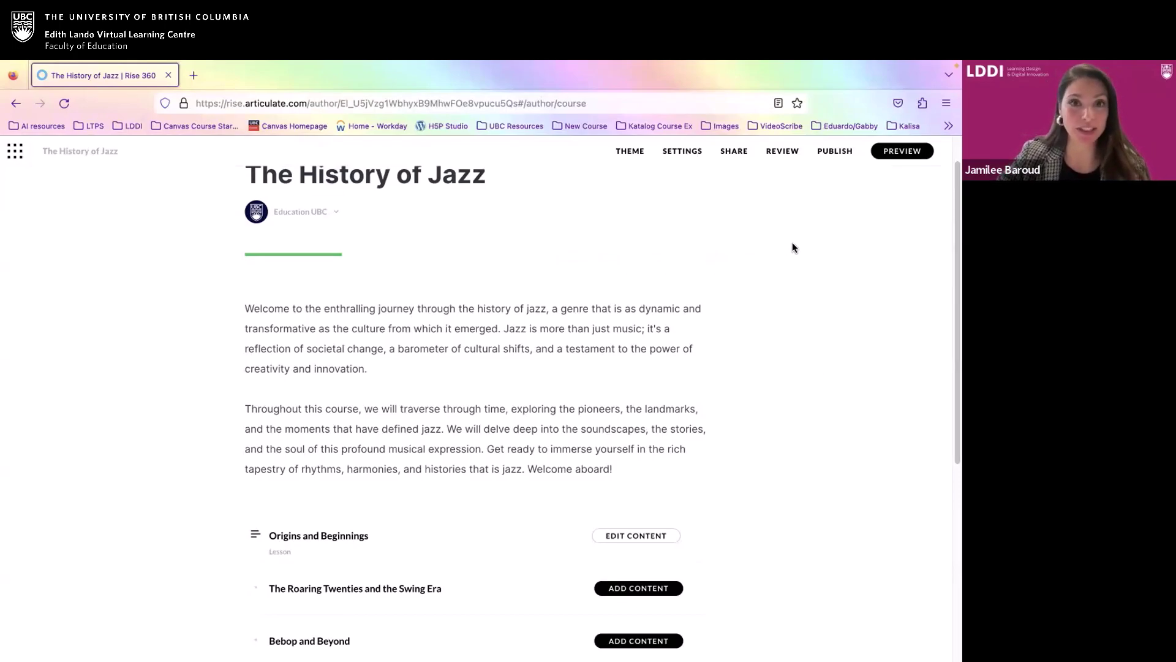
scroll(781, 319, down, 1)
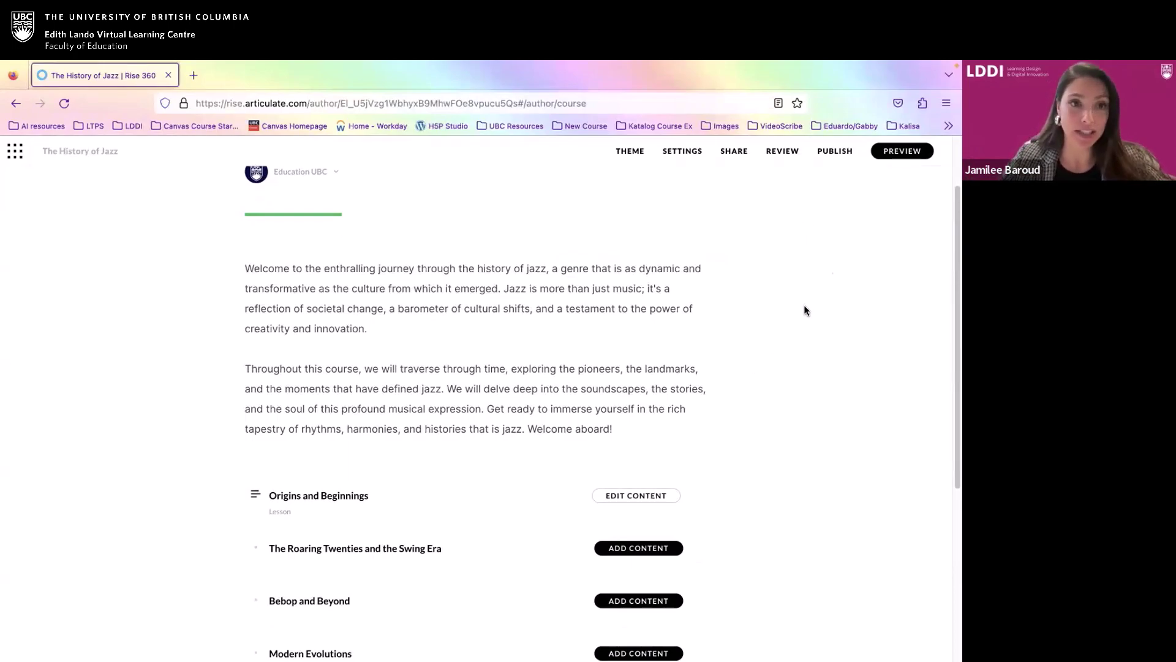
scroll(804, 305, up, 1)
scroll(804, 310, up, 3)
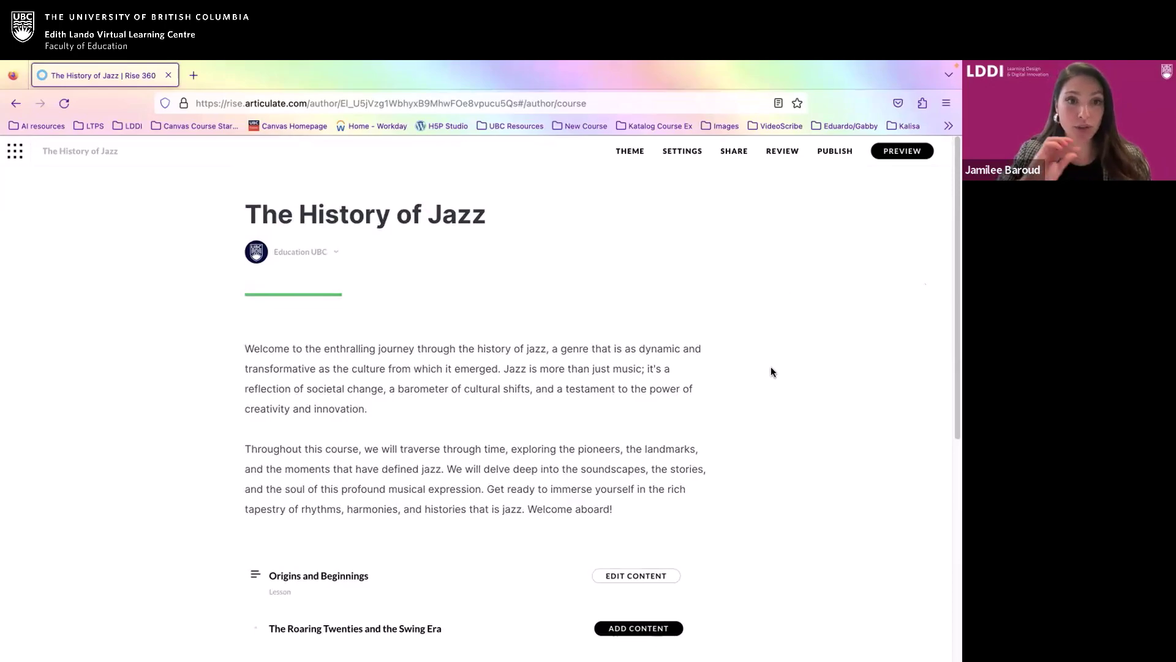
scroll(709, 408, down, 2)
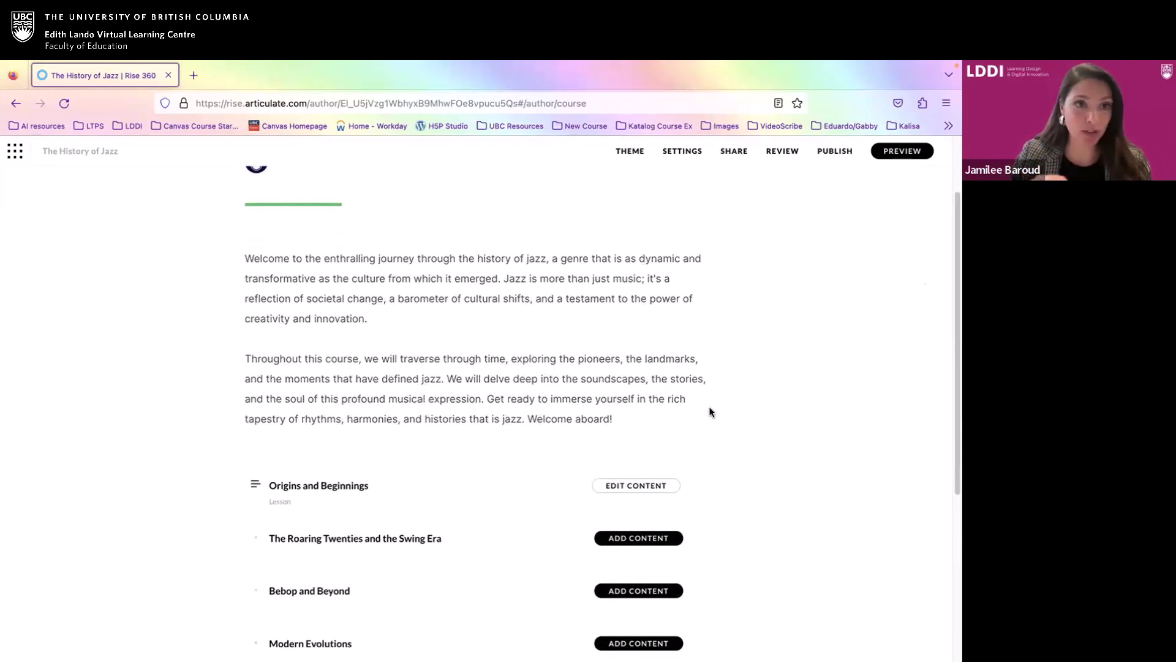
scroll(709, 408, down, 1)
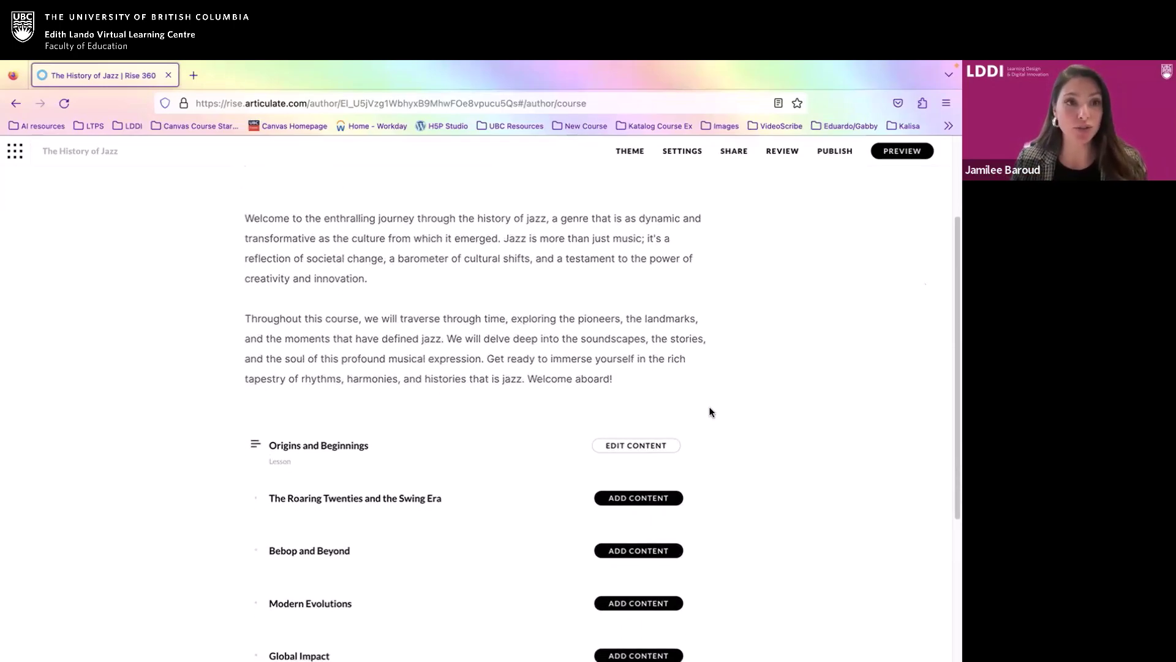
scroll(710, 411, down, 1)
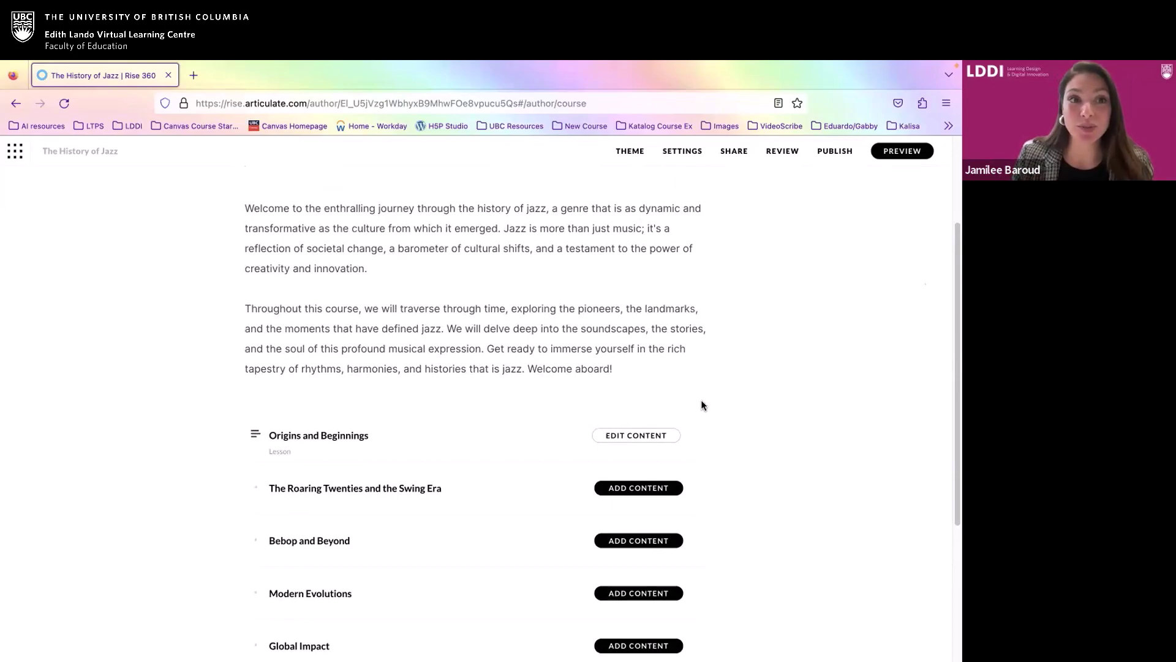
scroll(703, 238, up, 1)
scroll(703, 239, up, 2)
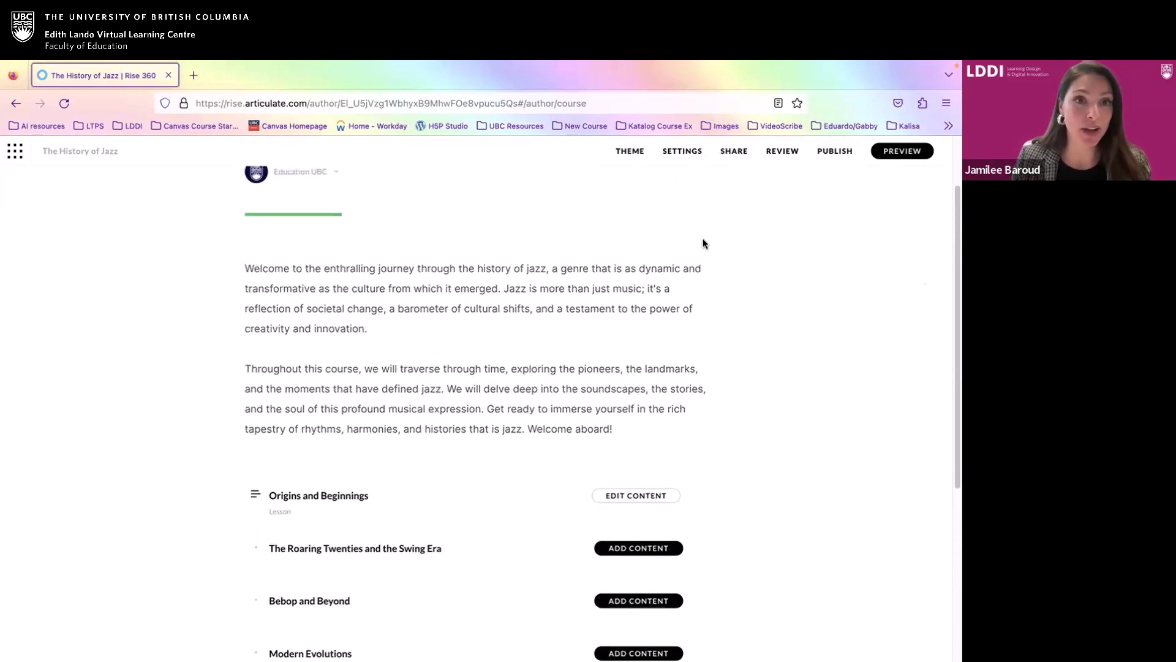
Step: Examine the translation steps in the course settings, including XLIFF export and translated text import, and close the settings
click(683, 157)
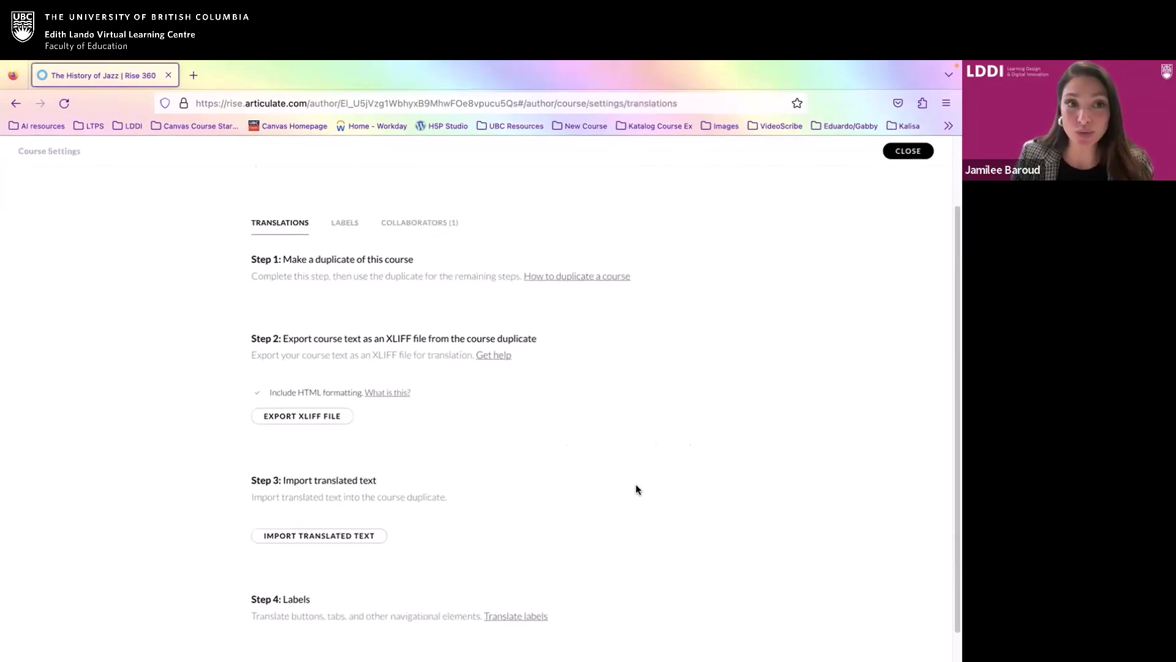
scroll(637, 489, down, 2)
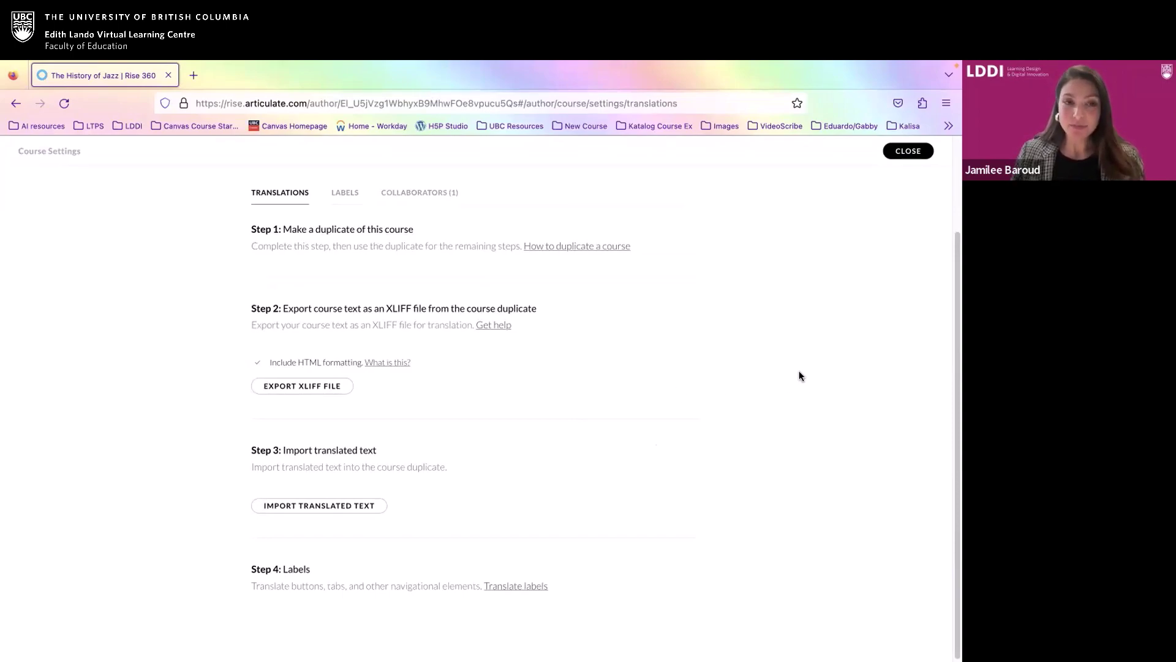
scroll(781, 334, up, 3)
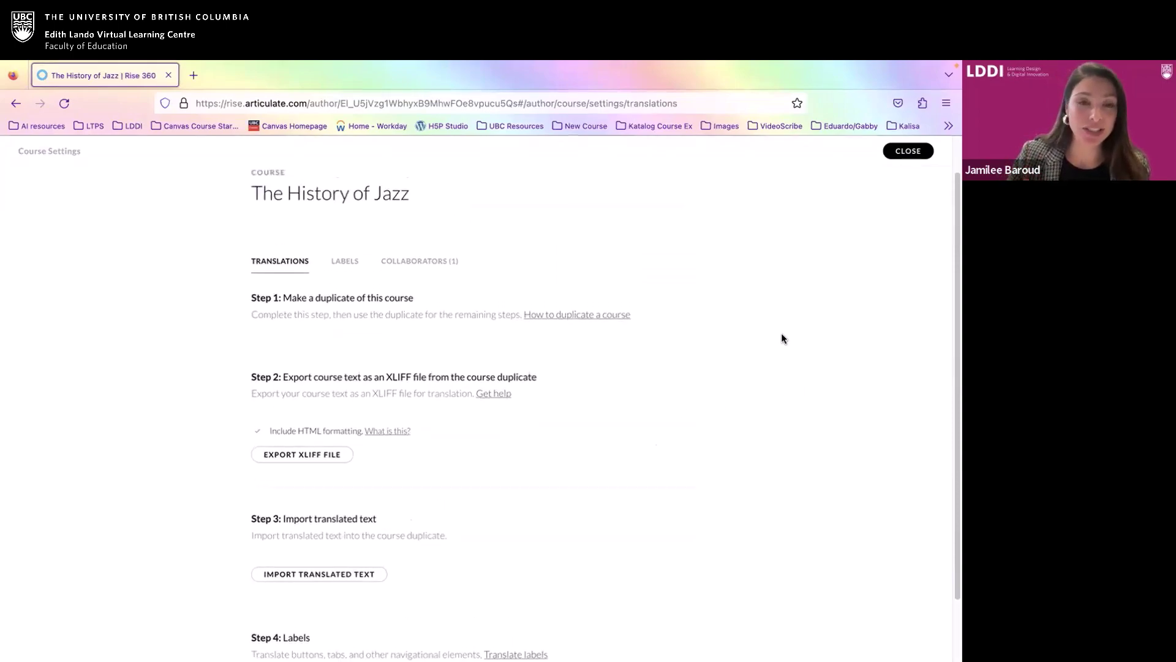
click(908, 152)
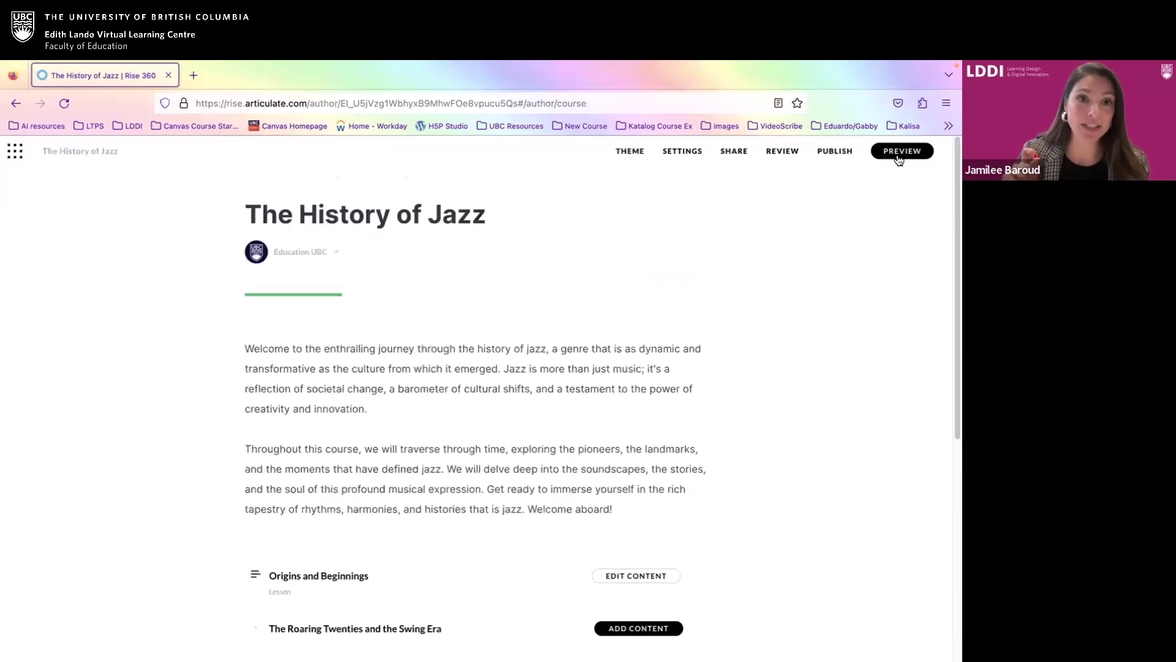
Step: Check the course's sharing options and its theme settings, closing each again
click(738, 158)
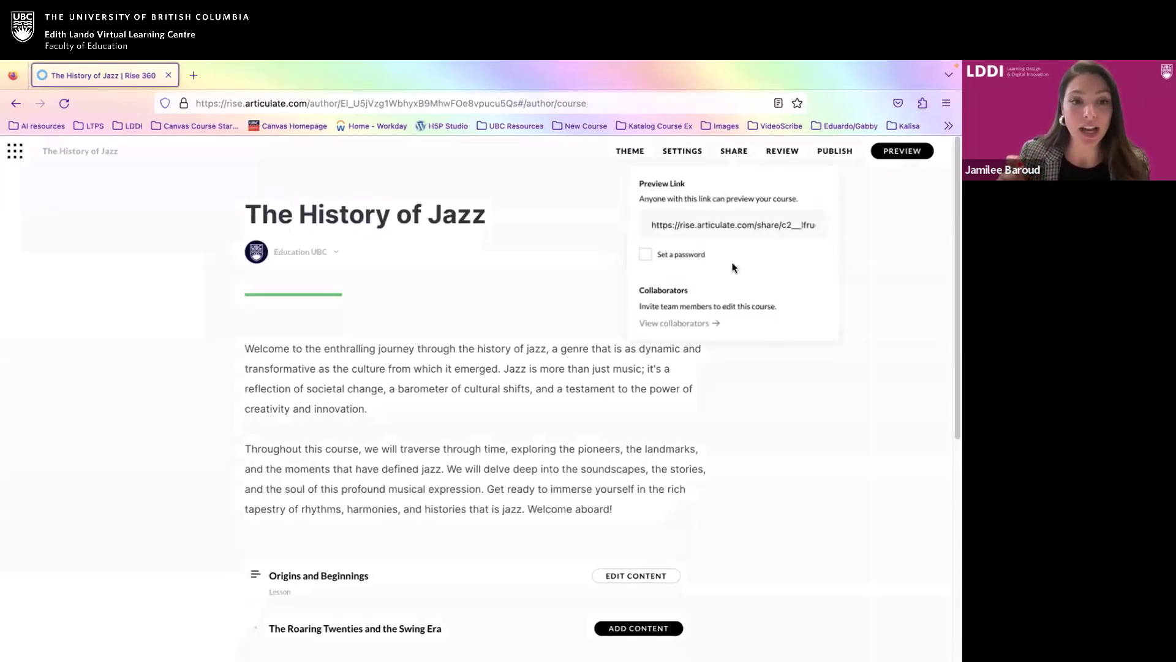
click(872, 211)
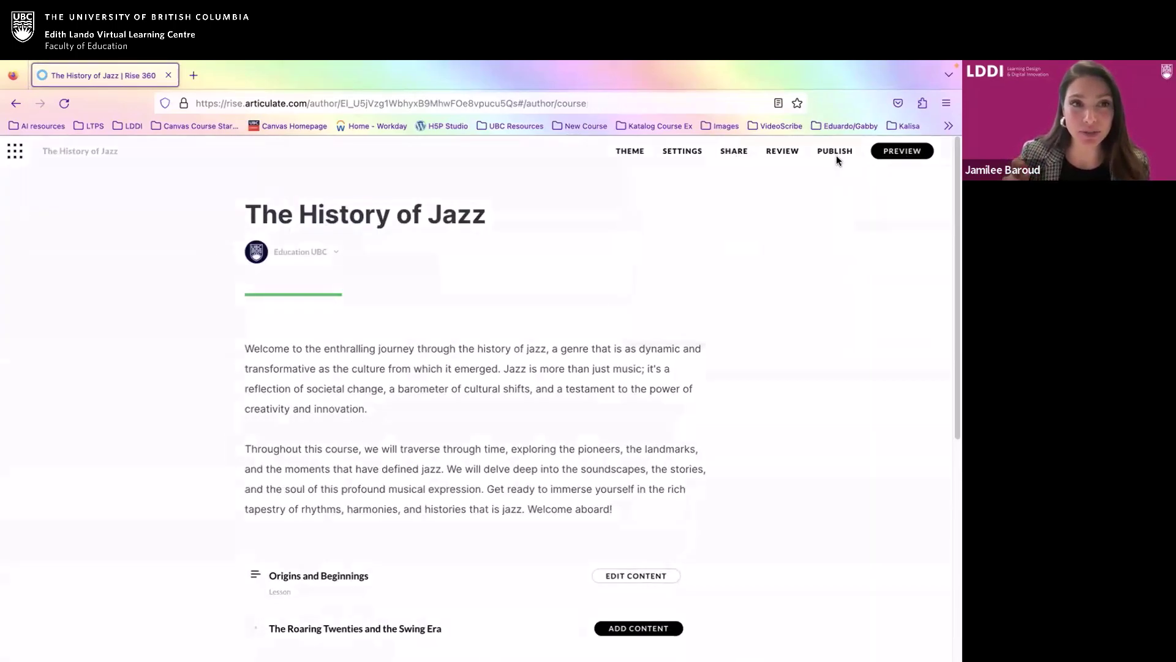
click(634, 155)
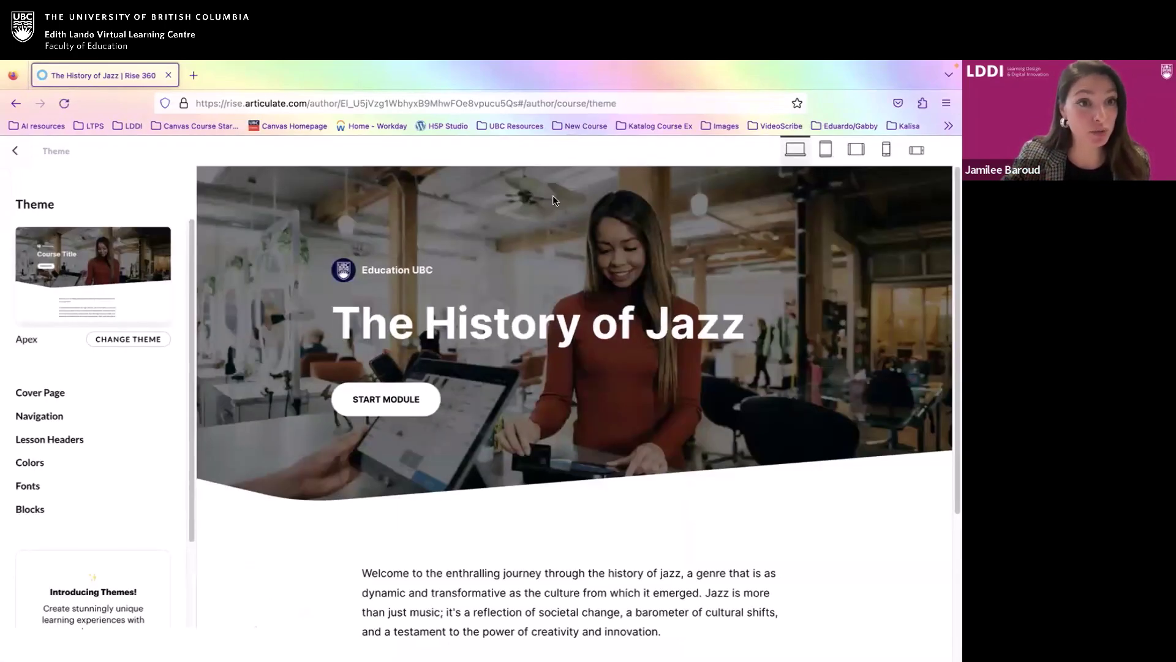
click(15, 152)
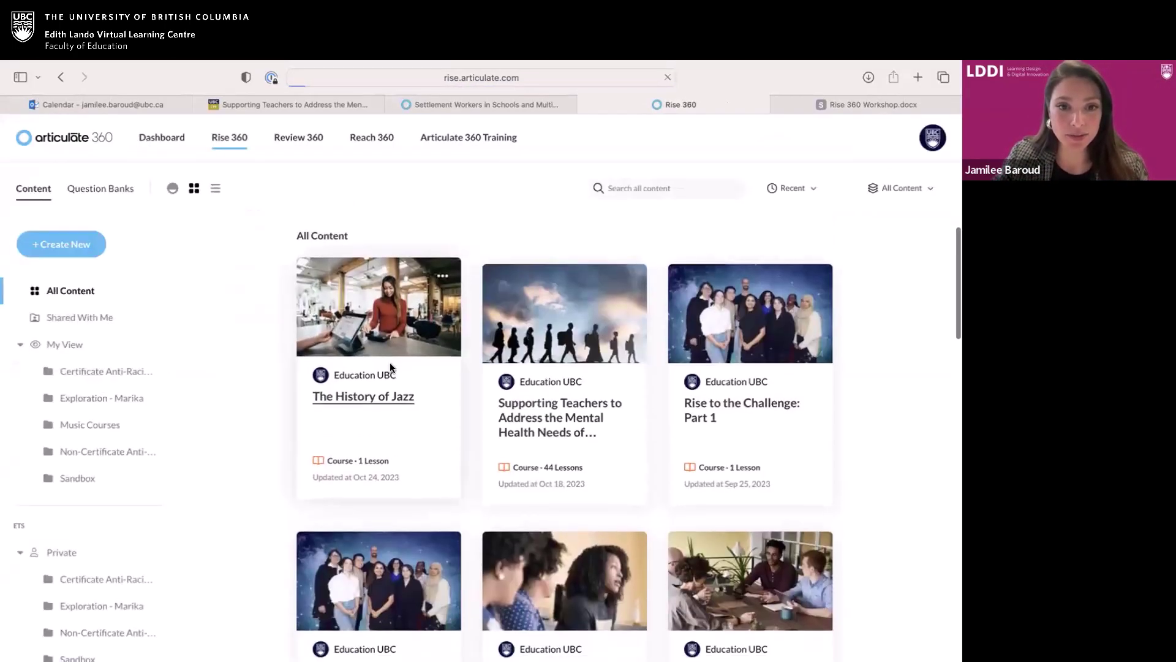
Step: Open The History of Jazz from the content dashboard and start the course preview
click(390, 367)
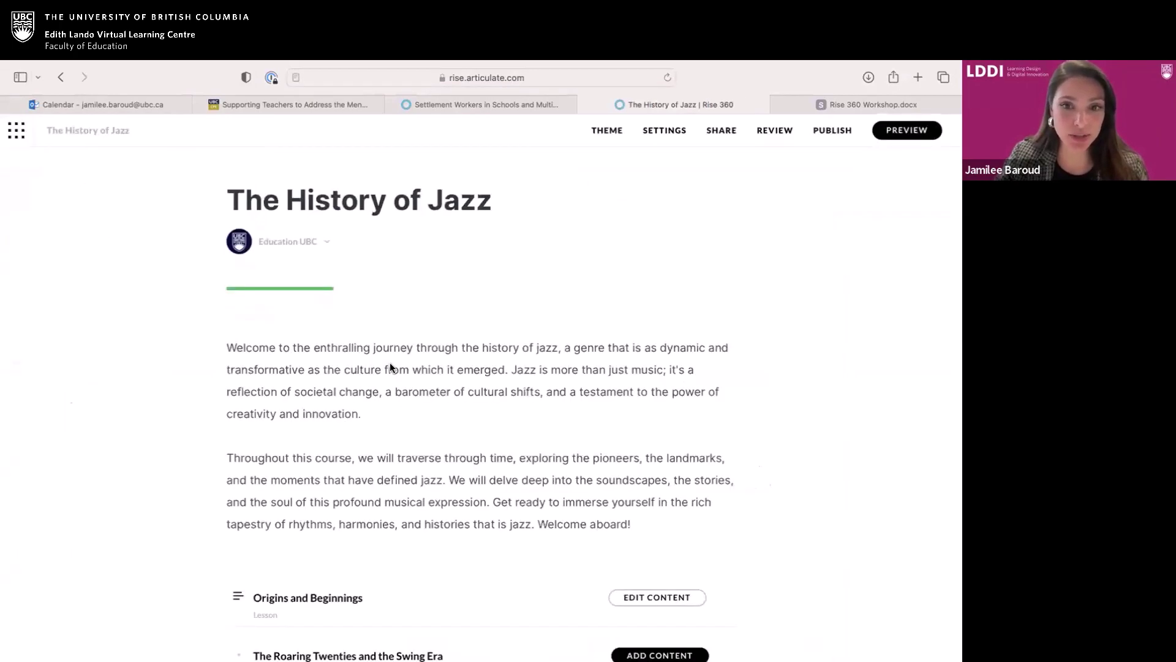
scroll(67, 340, down, 1)
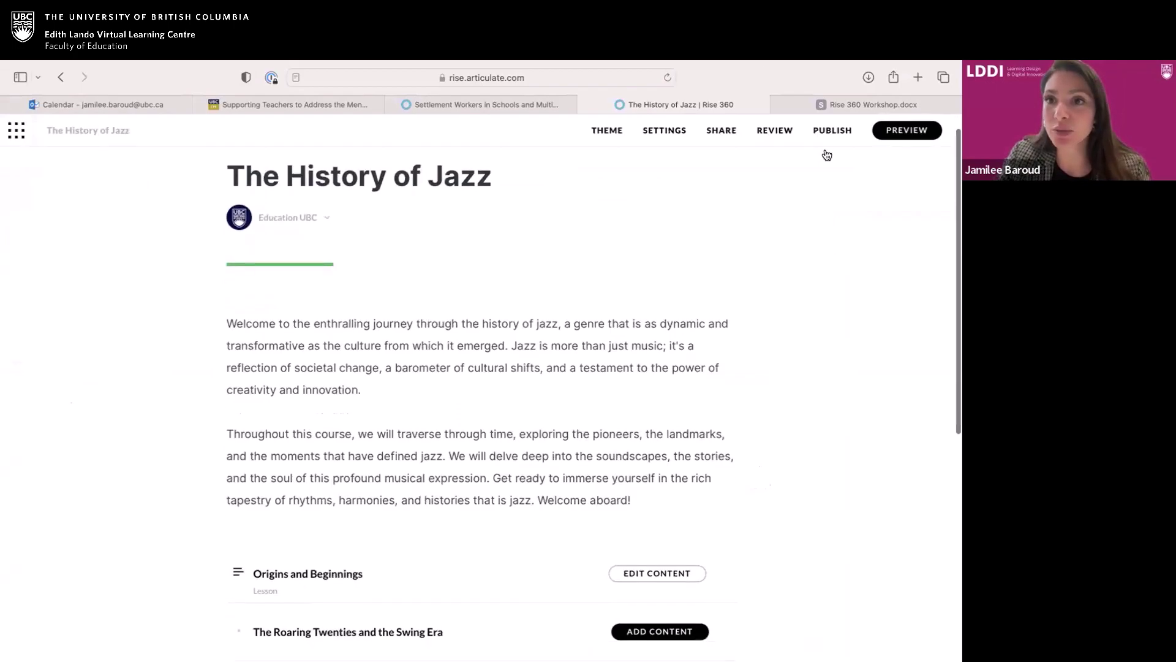
click(914, 131)
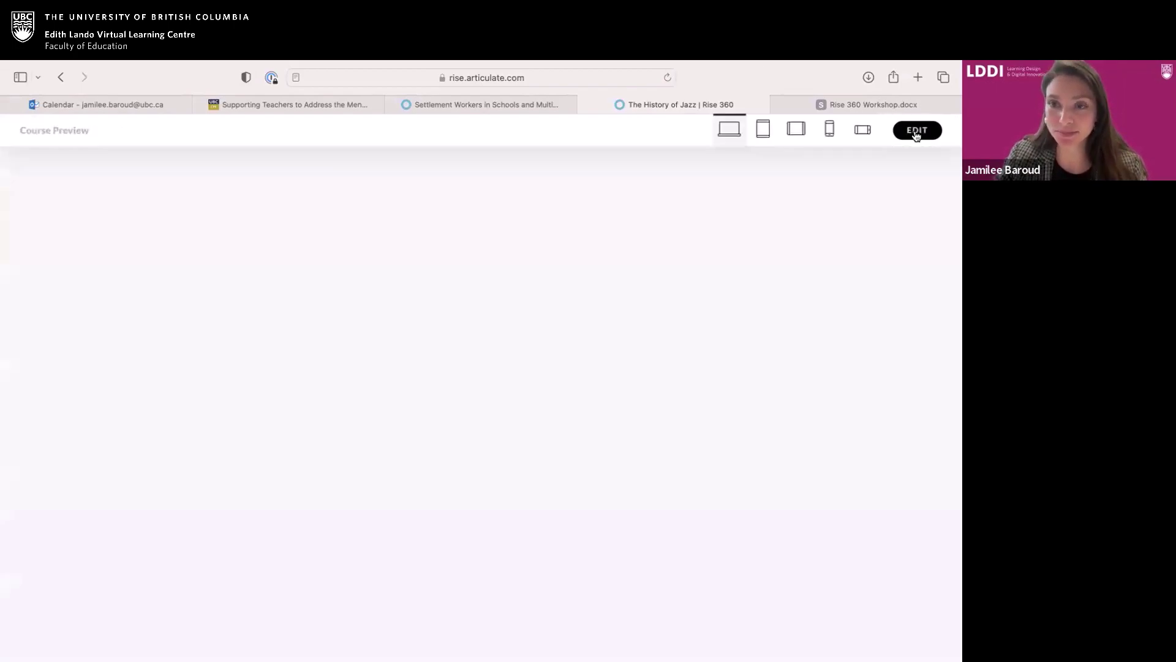
Step: Open the Origins and Beginnings lesson in the preview and go through its blocks, continuing past the continue button to the end
scroll(89, 312, down, 5)
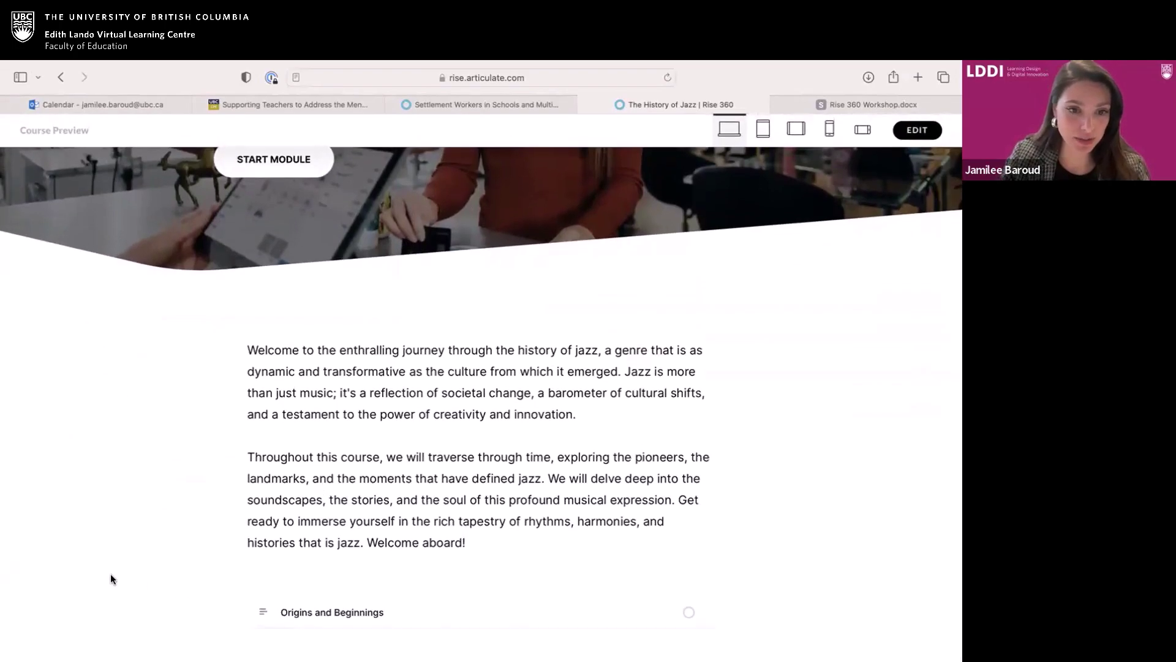
click(322, 612)
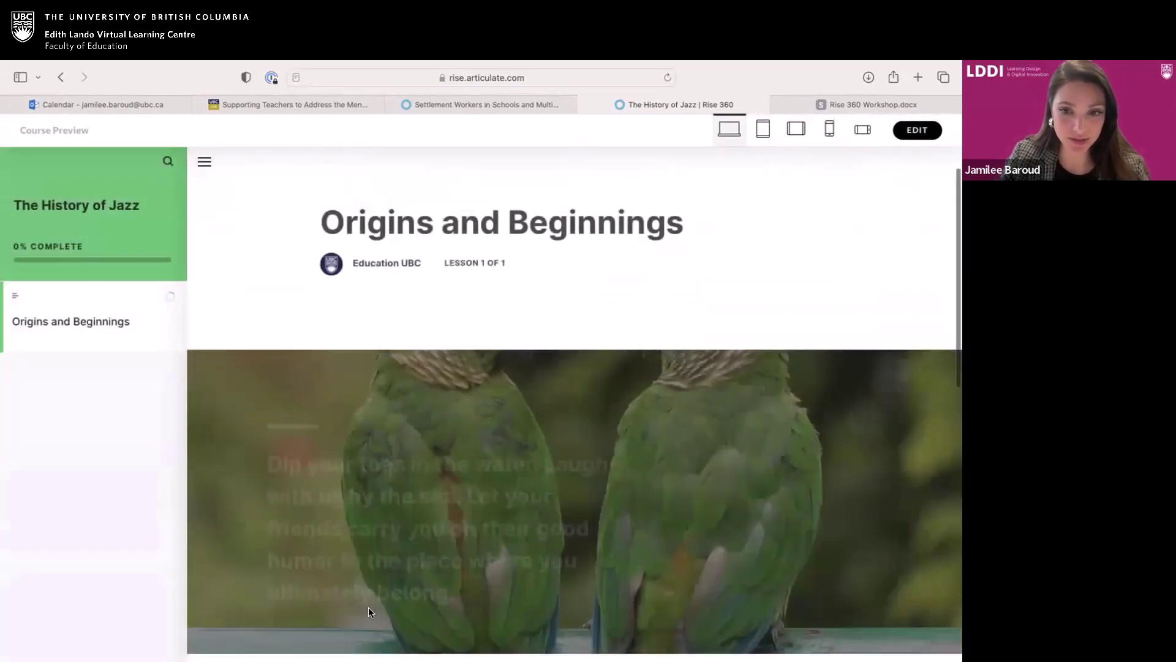
scroll(369, 607, down, 4)
scroll(368, 607, up, 1)
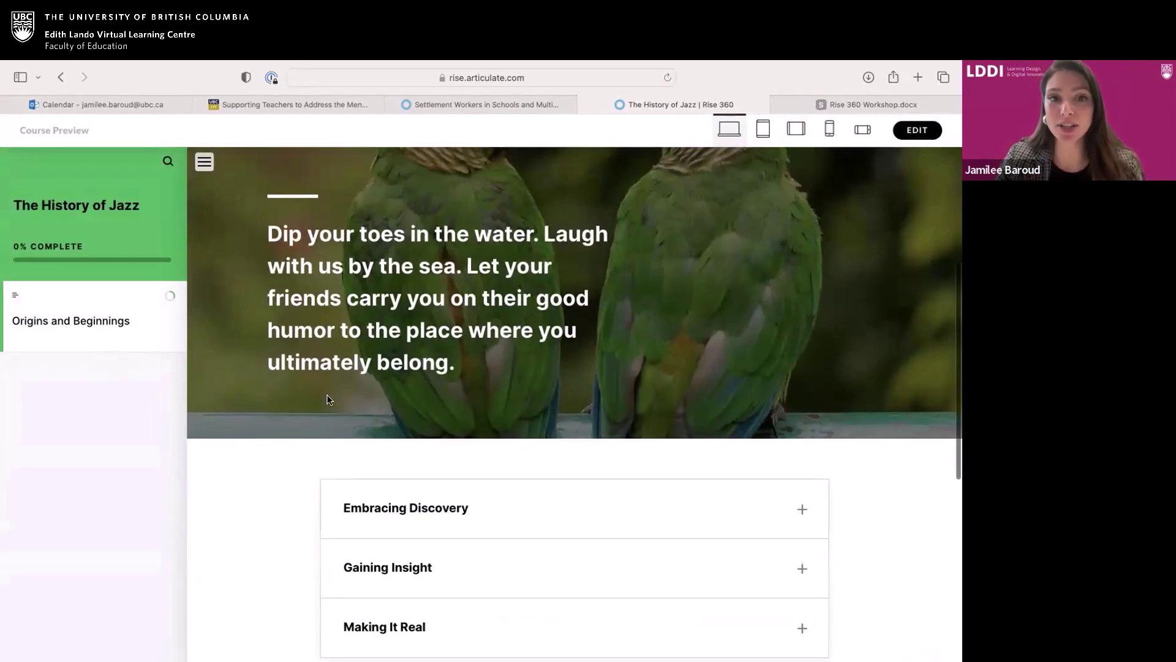
scroll(329, 399, down, 7)
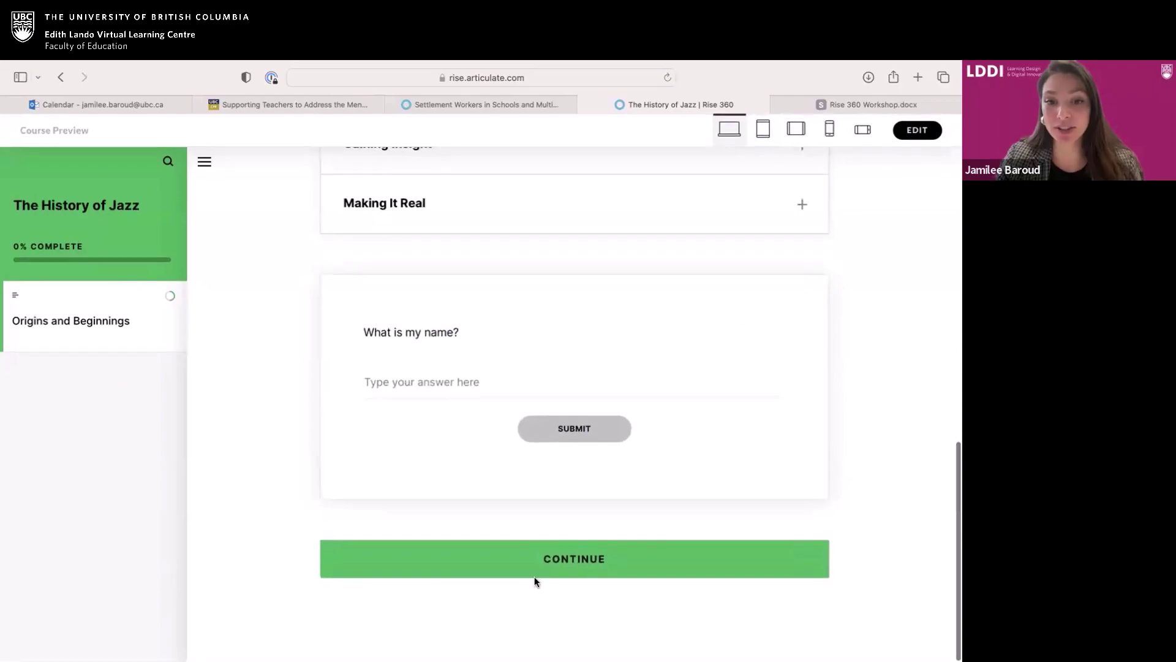
click(531, 573)
scroll(531, 570, down, 1)
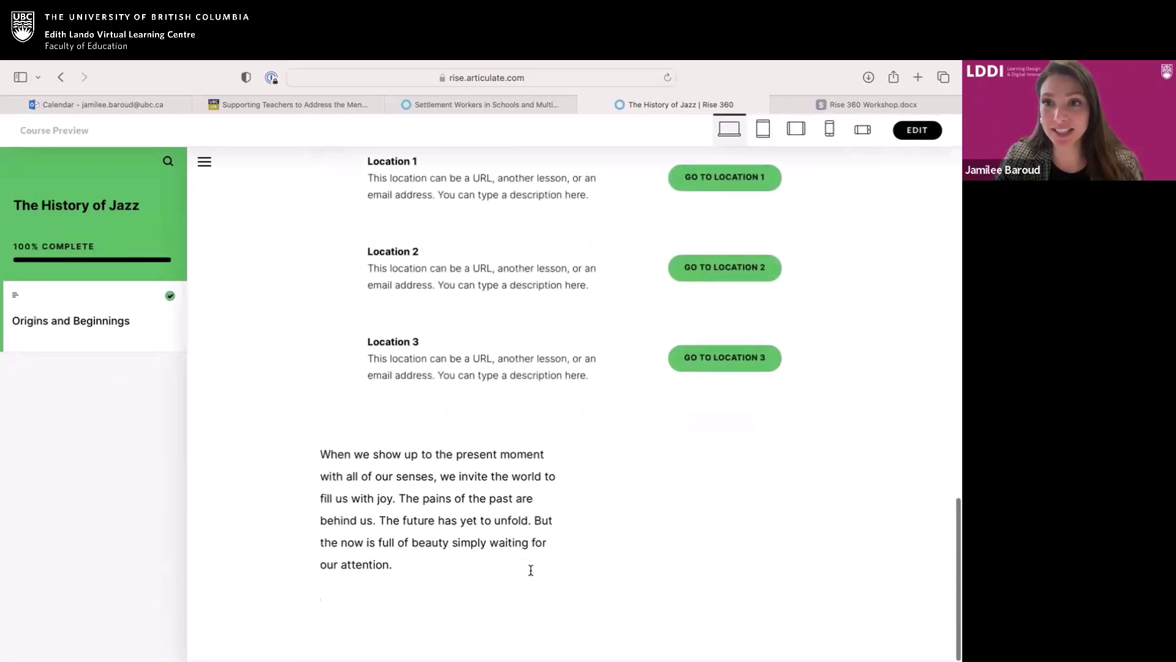
scroll(530, 571, up, 2)
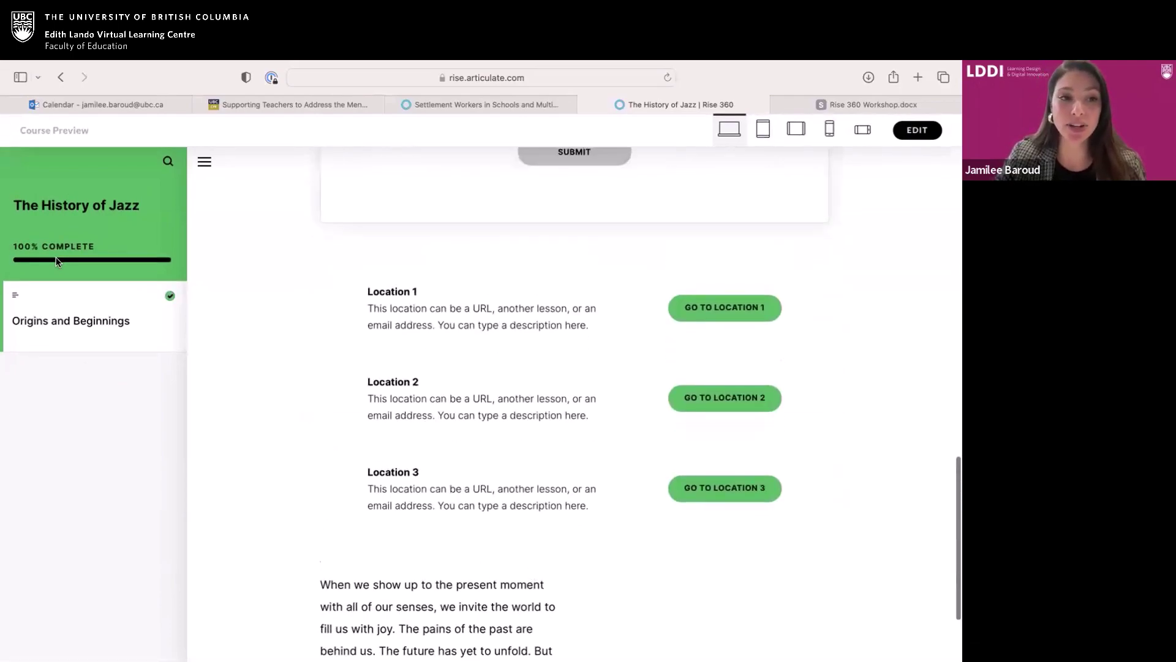